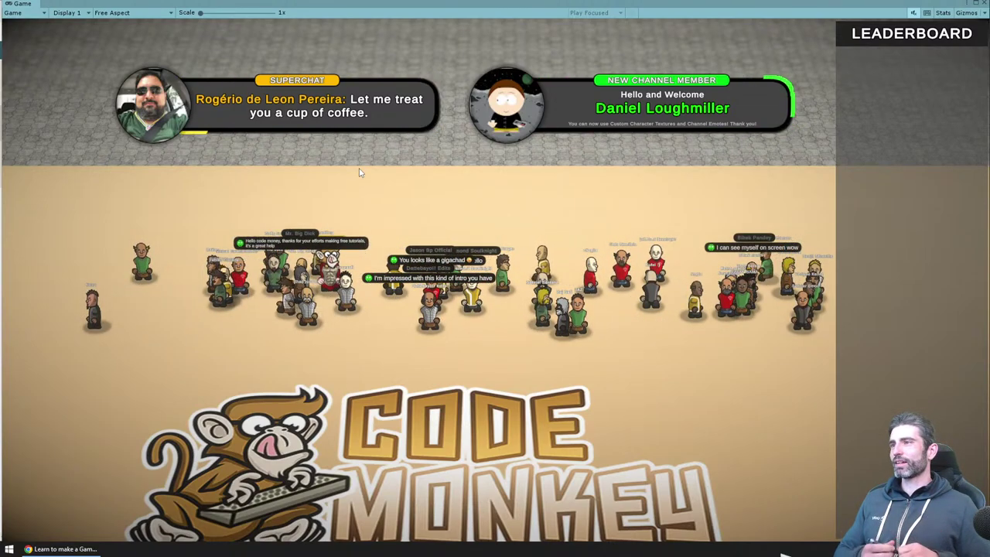
Step: Move the 'Cats of Dogs?' poll's question panel to the upper right of the Game view
scroll(504, 356, "up", 3)
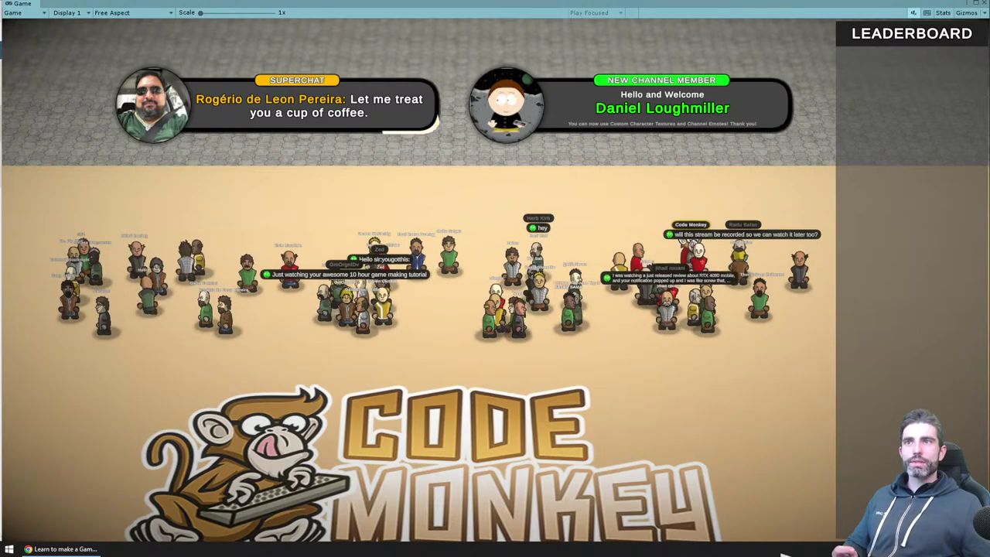
left_click_drag(671, 225, 693, 169)
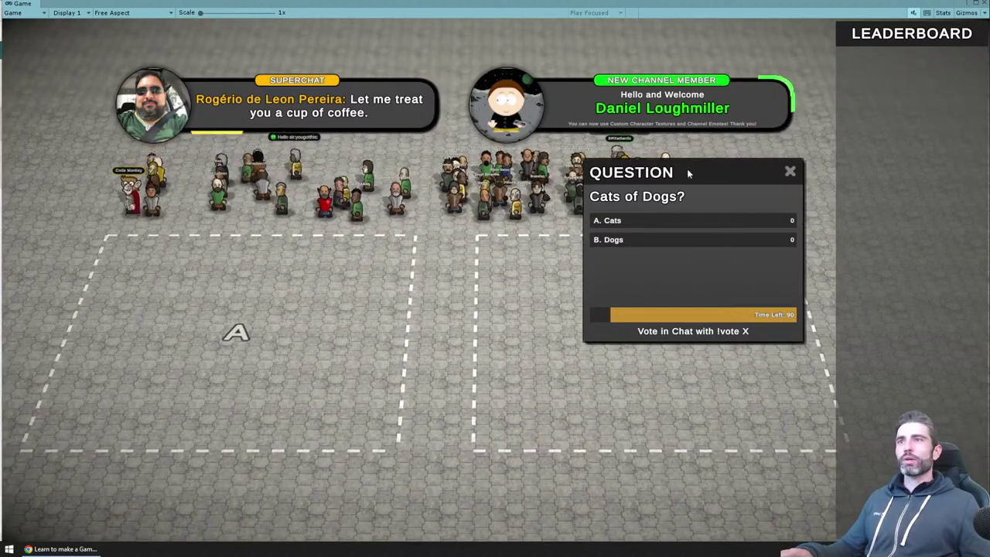
Step: Drag the poll question panel to the lower right while Cats wins 48 to 46
left_click_drag(689, 173, 710, 361)
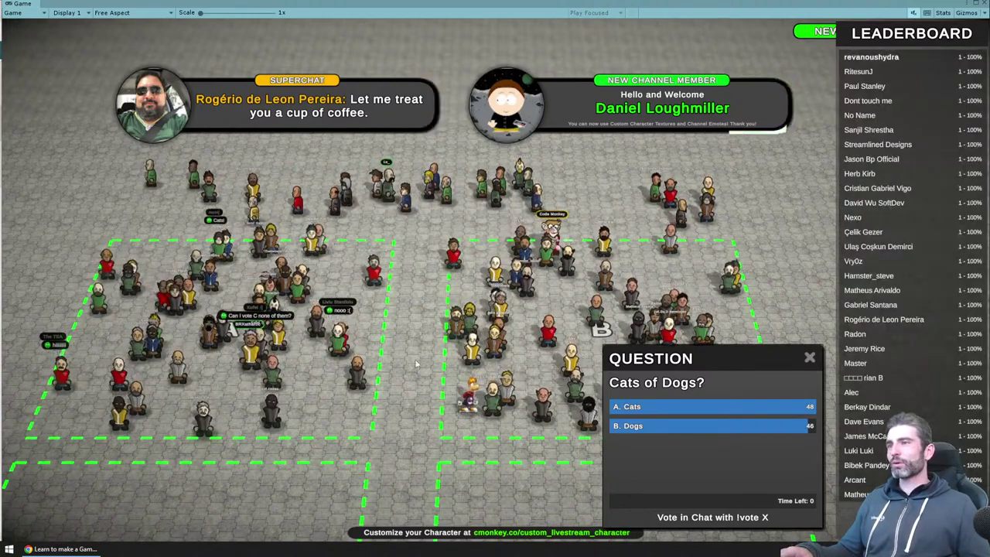
Step: Narrow the Unity game window from its left edge to reveal the Kitchen Chaos course page
scroll(425, 325, "up", 3)
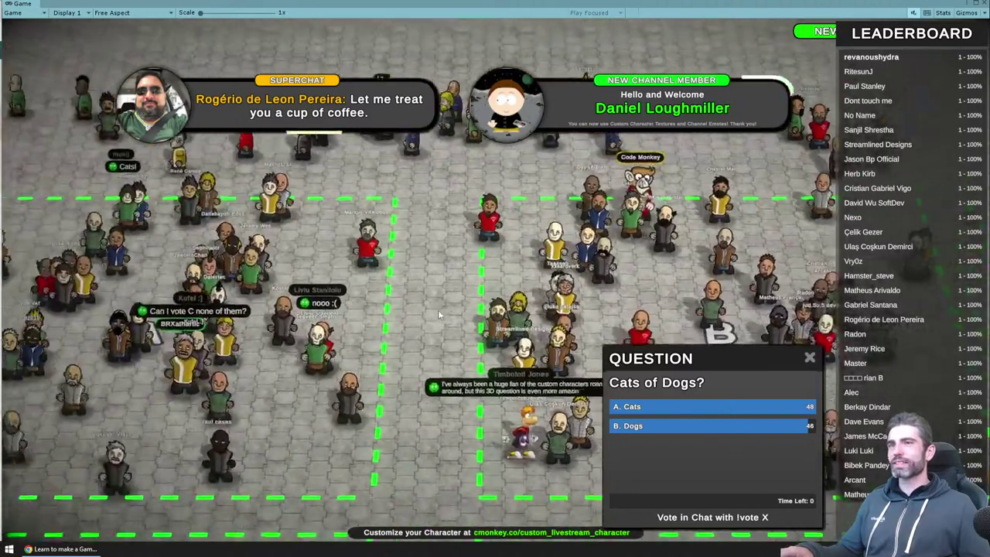
scroll(438, 309, "down", 2)
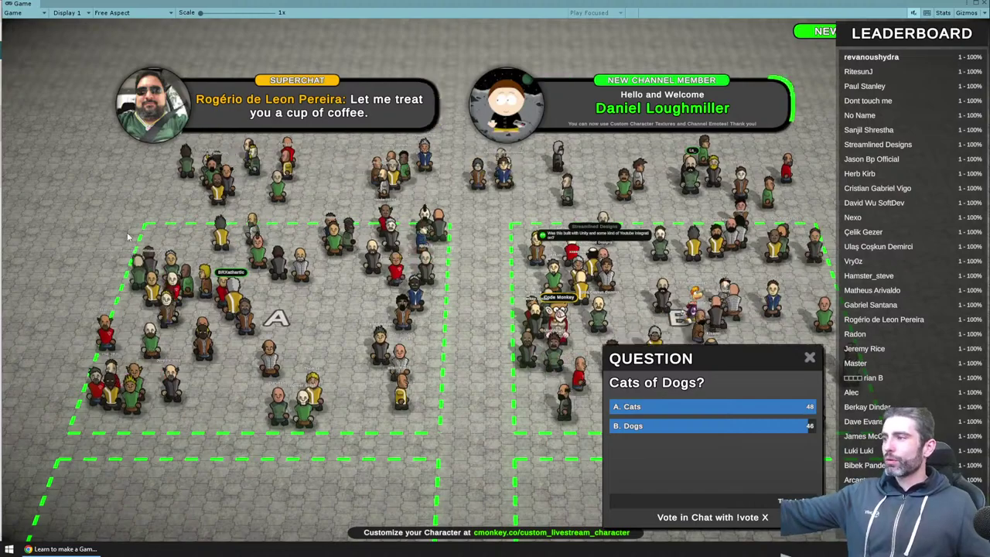
left_click_drag(2, 270, 331, 290)
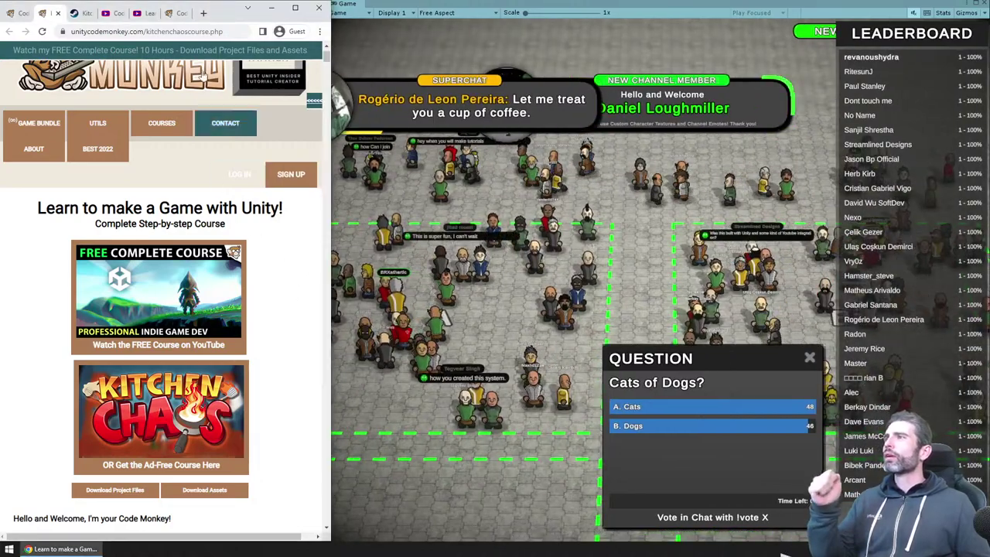
left_click(180, 13)
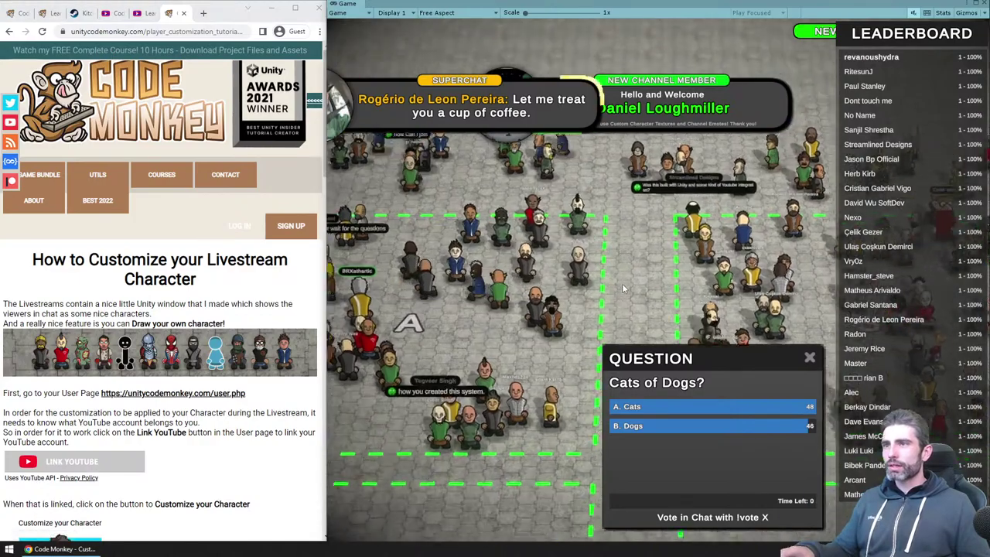
scroll(611, 290, "up", 2)
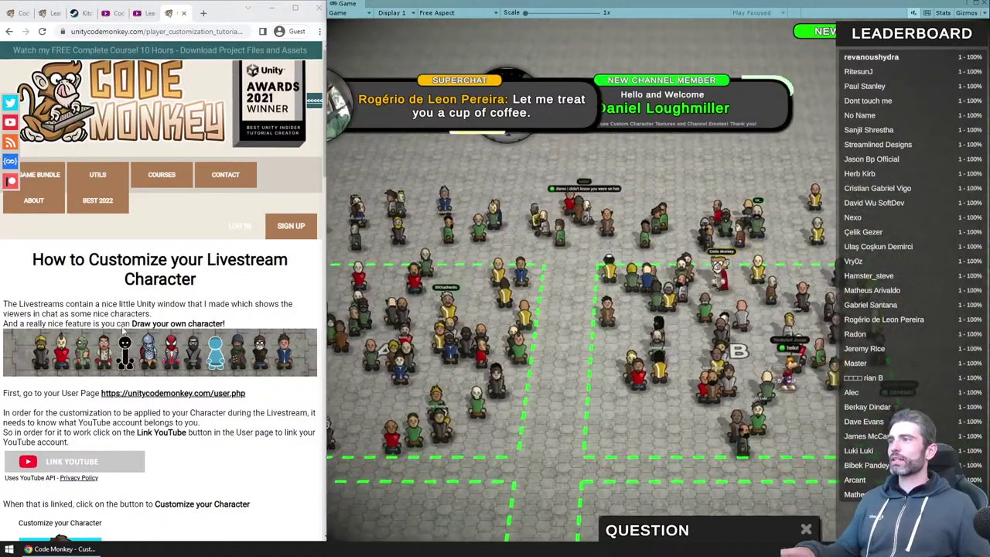
left_click(120, 147)
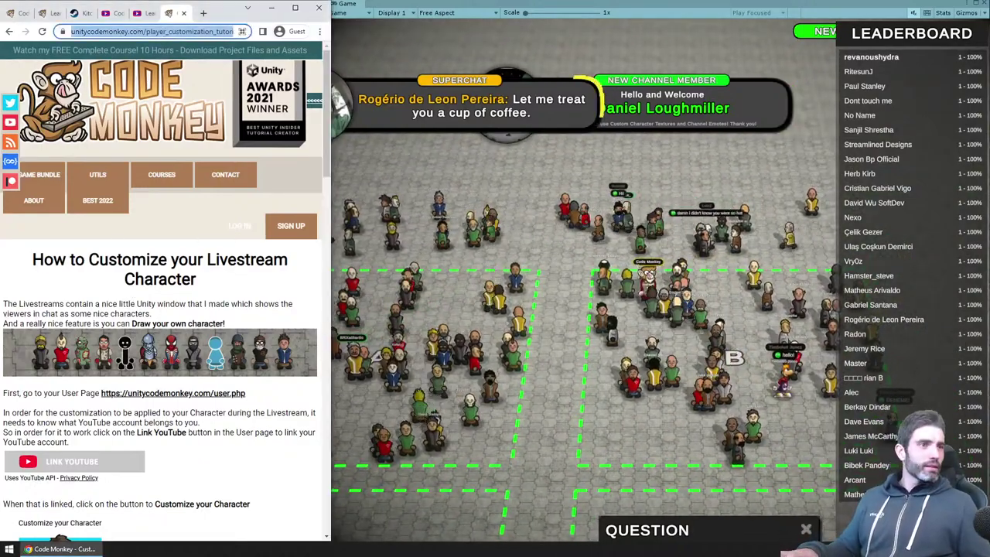
key("alt+Tab")
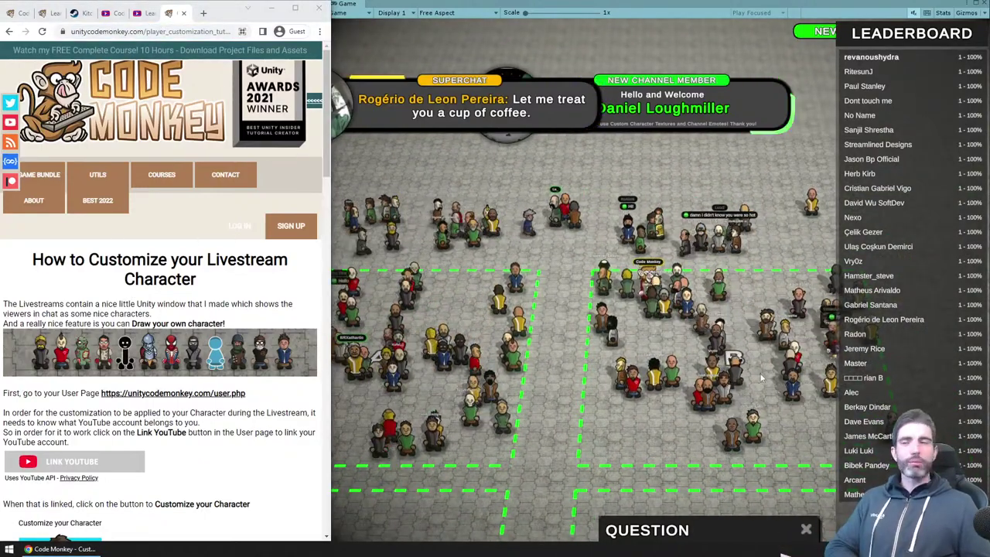
left_click_drag(331, 353, 326, 353)
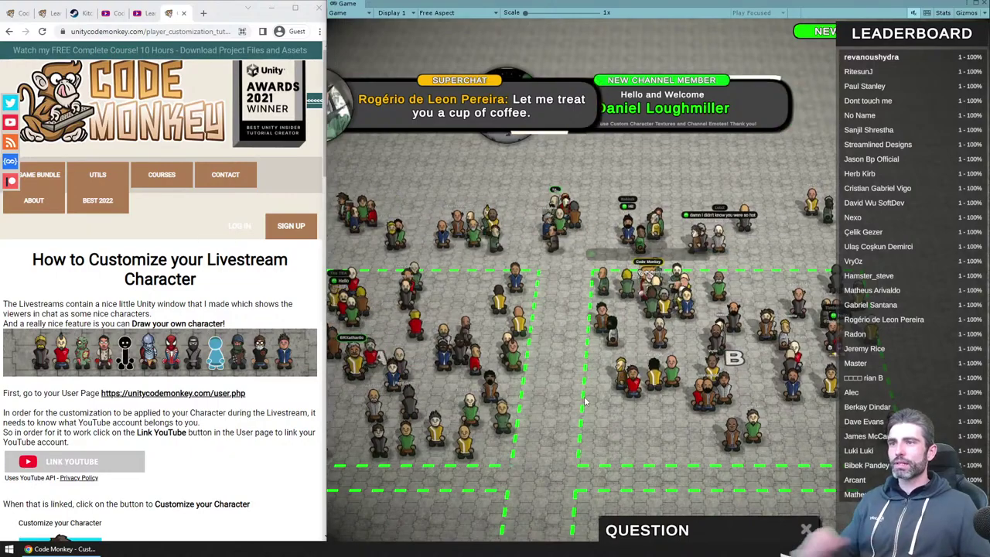
scroll(588, 387, "down", 2)
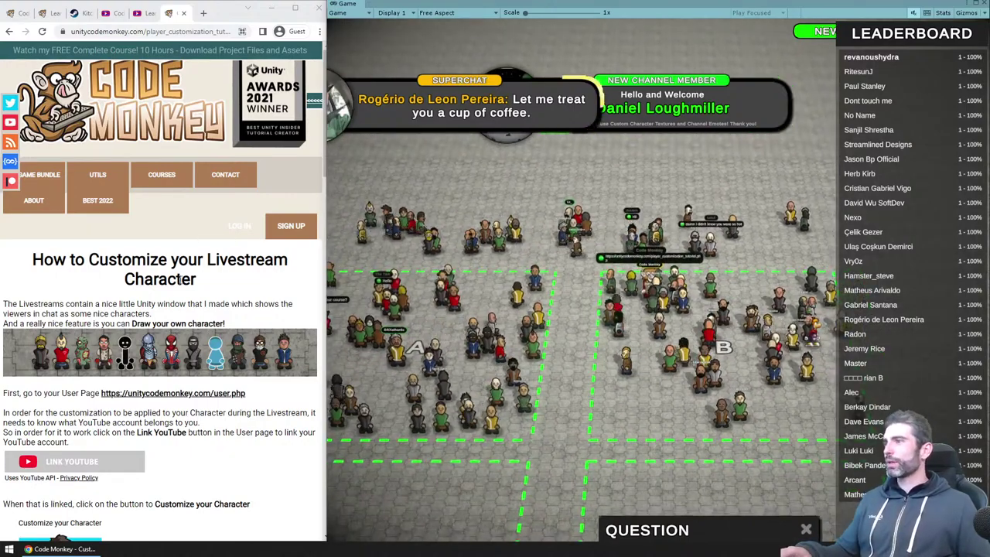
scroll(180, 280, "down", 10)
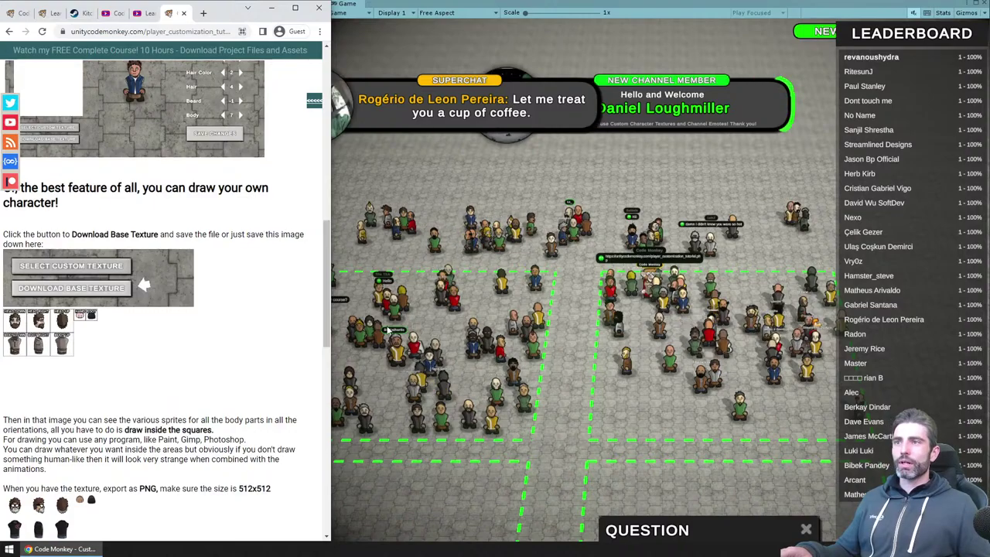
scroll(282, 398, "down", 10)
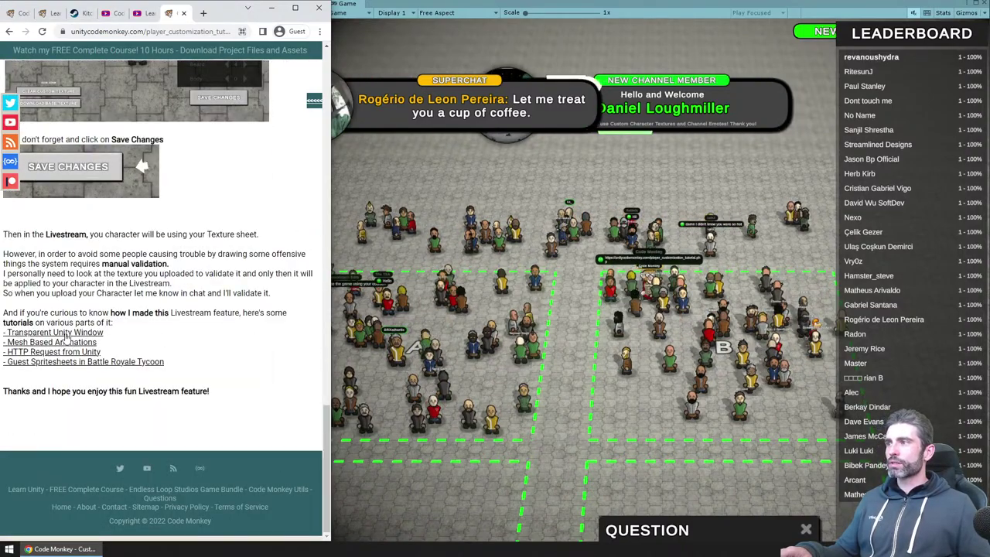
left_click(687, 337)
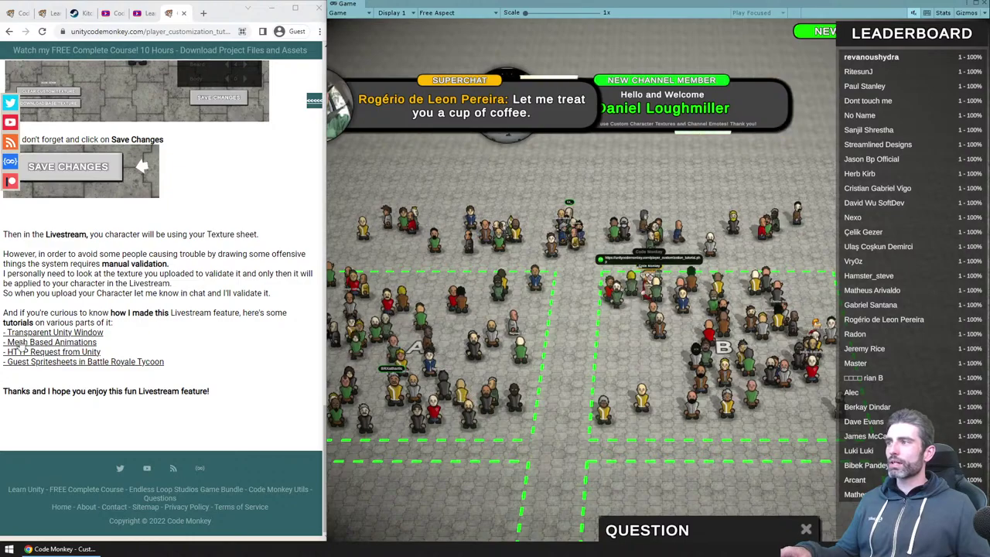
left_click_drag(96, 342, 51, 341)
left_click(641, 352)
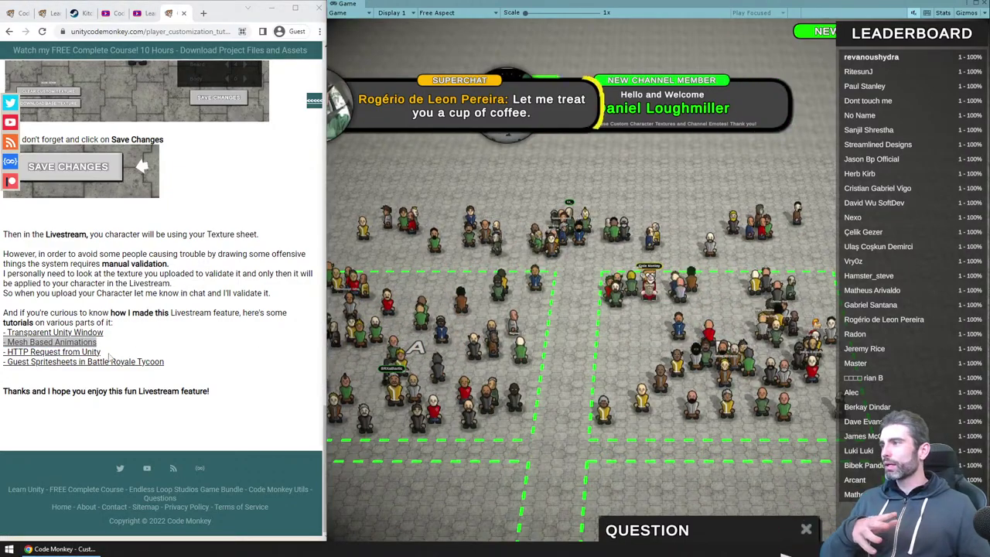
left_click_drag(101, 352, 3, 355)
left_click(716, 334)
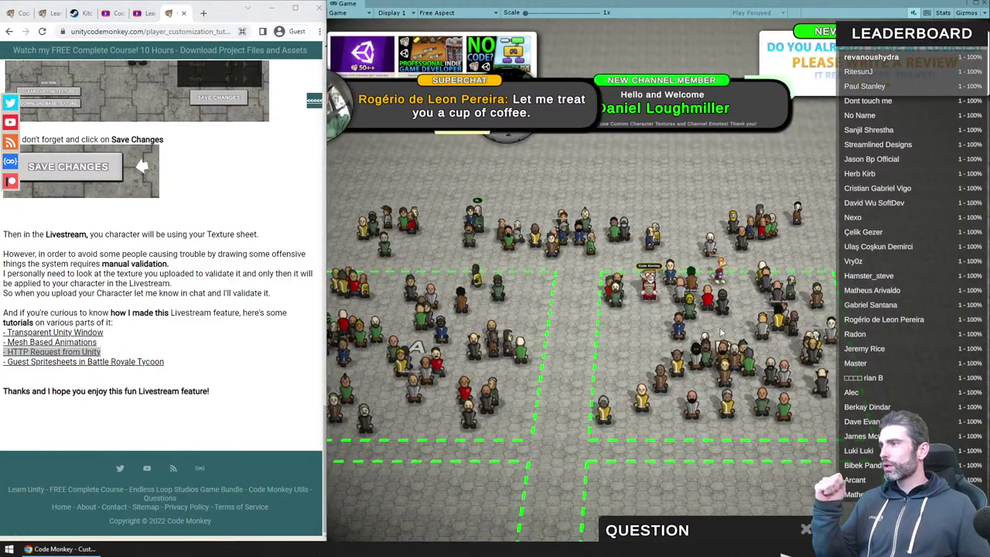
scroll(650, 355, "up", 5)
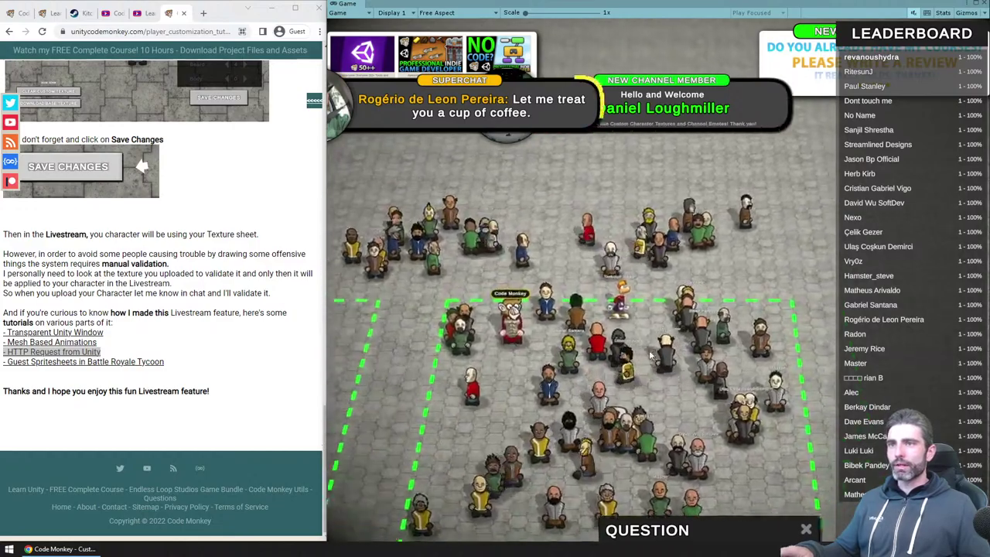
scroll(604, 364, "down", 5)
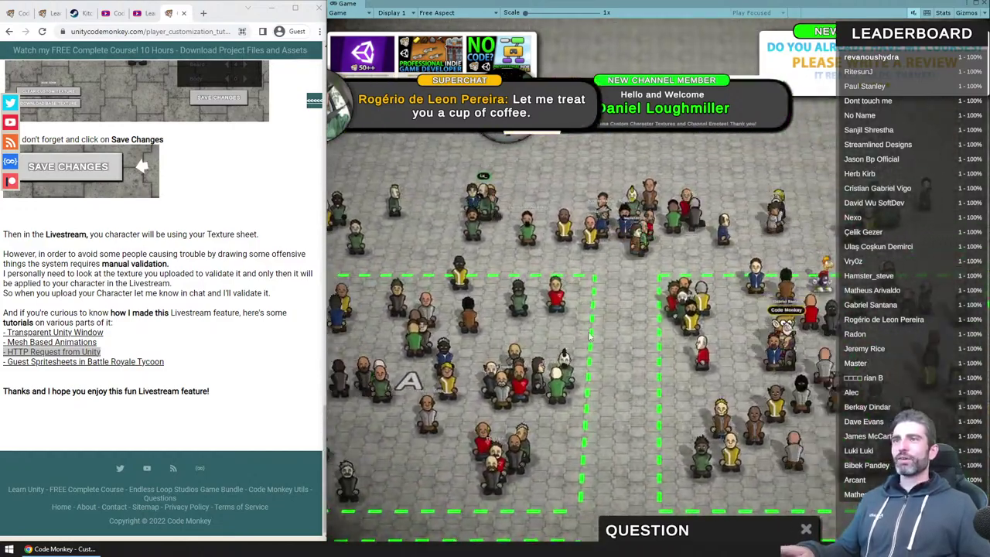
left_click(20, 109)
key("ctrl+2")
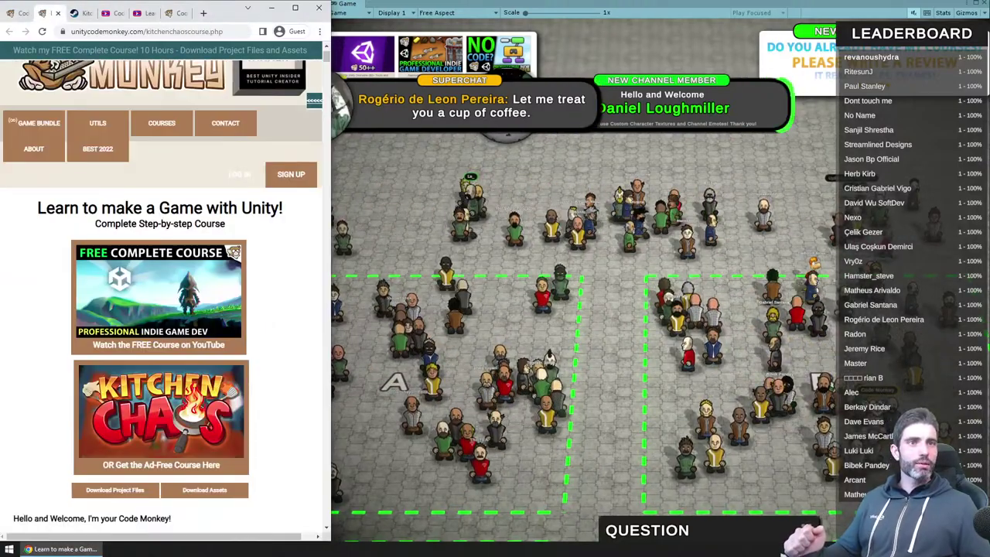
Step: Clear the New Channel Member banner aside and reveal the poll asking the game's name
left_click(551, 352)
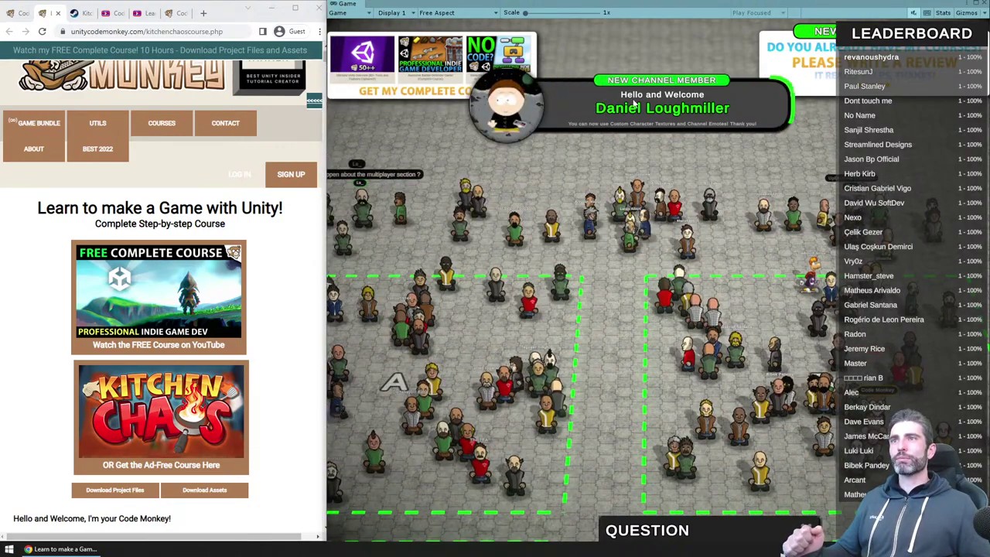
left_click(718, 167)
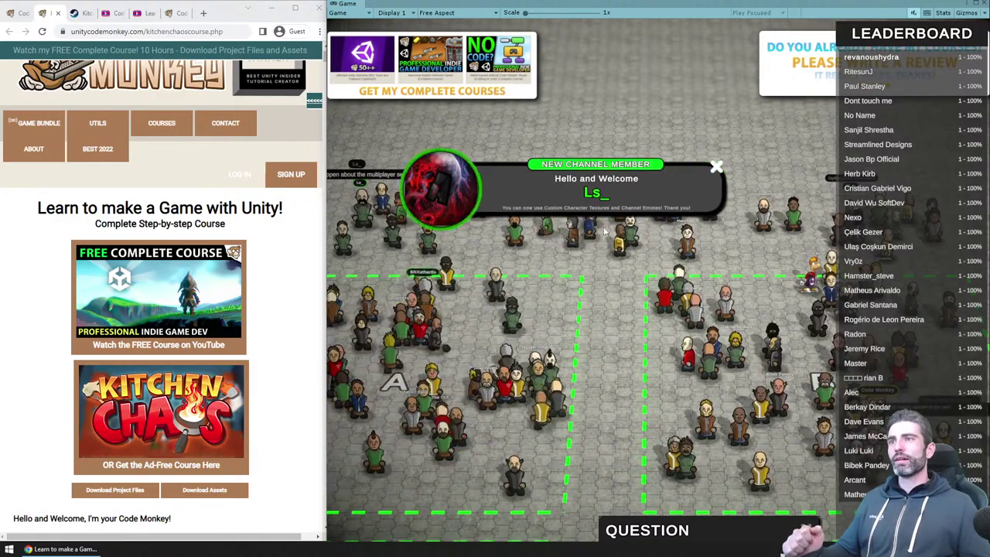
left_click_drag(602, 165, 652, 109)
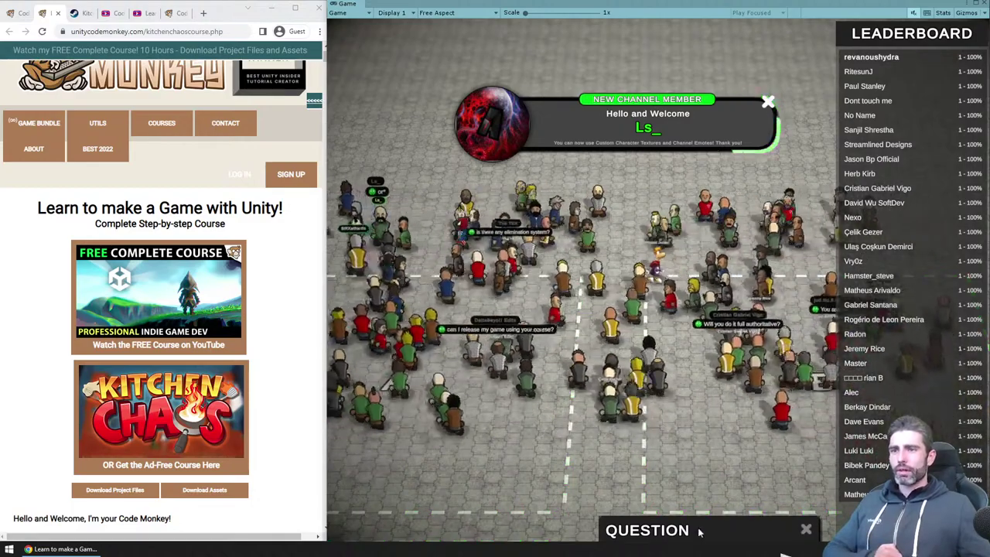
left_click_drag(706, 531, 709, 356)
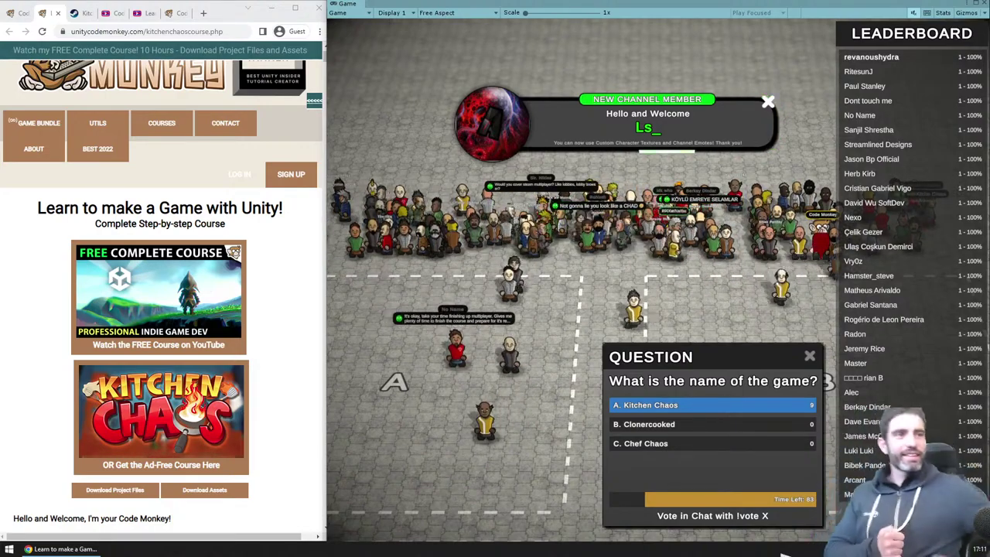
Step: Scroll the course page briefly, then widen the game view leftward over the browser
left_click(236, 260)
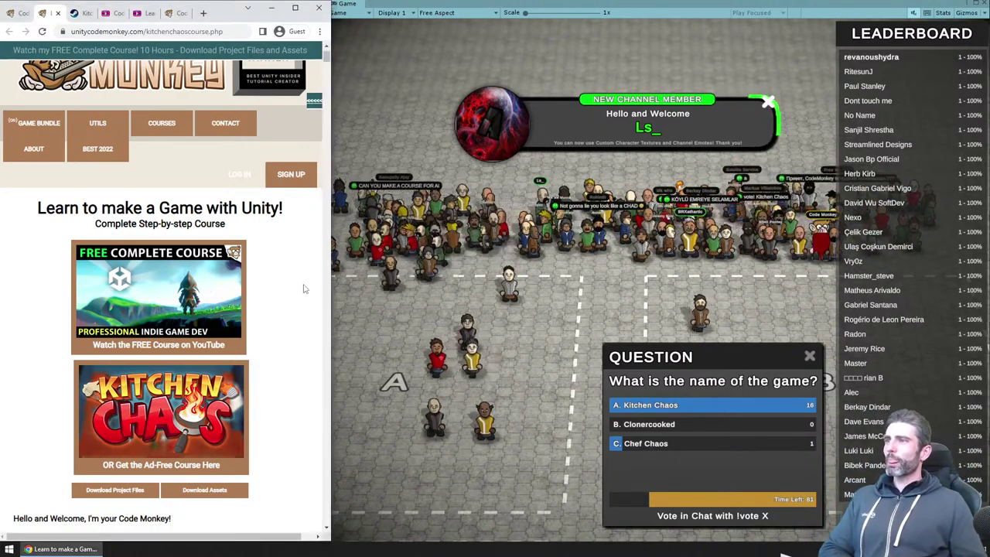
scroll(293, 299, "down", 2)
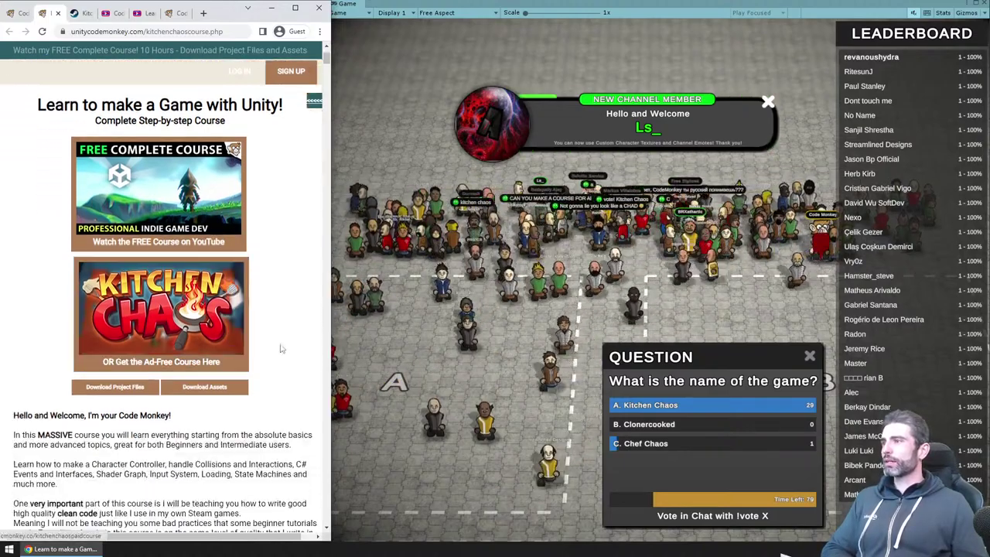
scroll(292, 299, "down", 15)
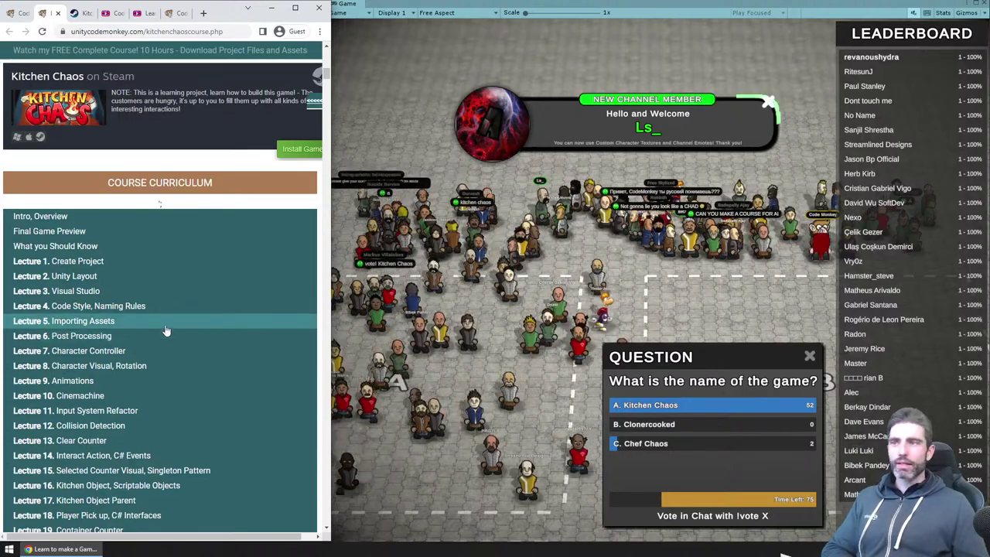
scroll(165, 330, "up", 6)
scroll(165, 331, "up", 7)
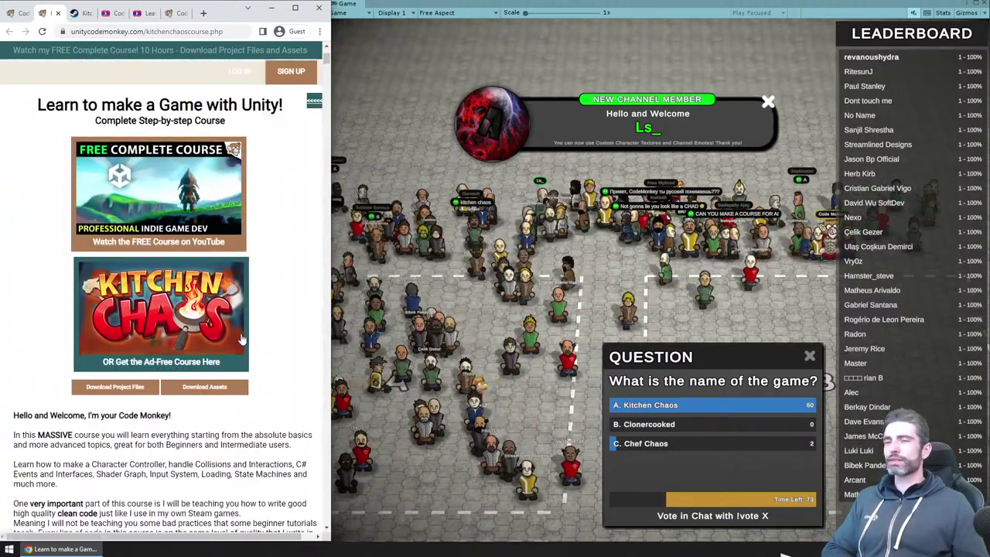
left_click(542, 344)
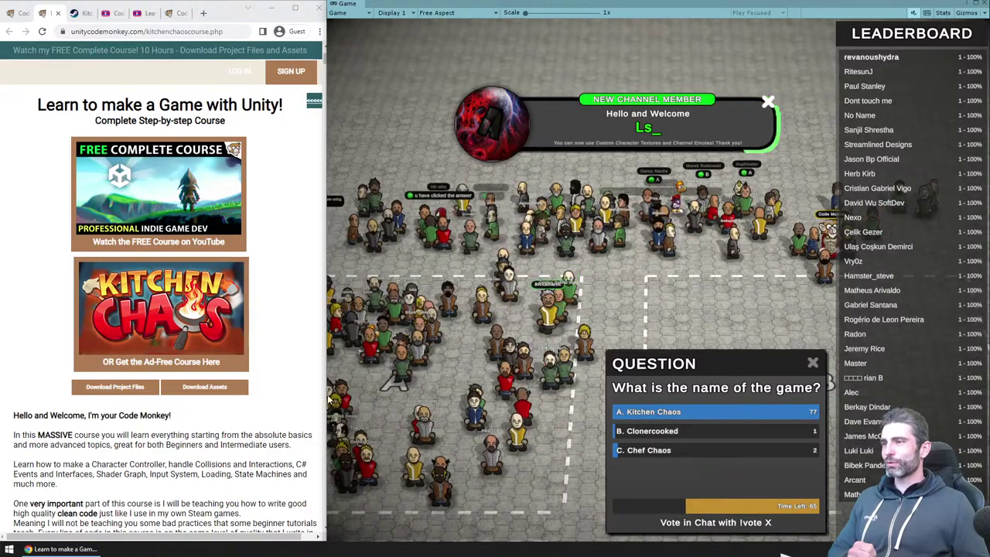
left_click_drag(328, 398, 240, 398)
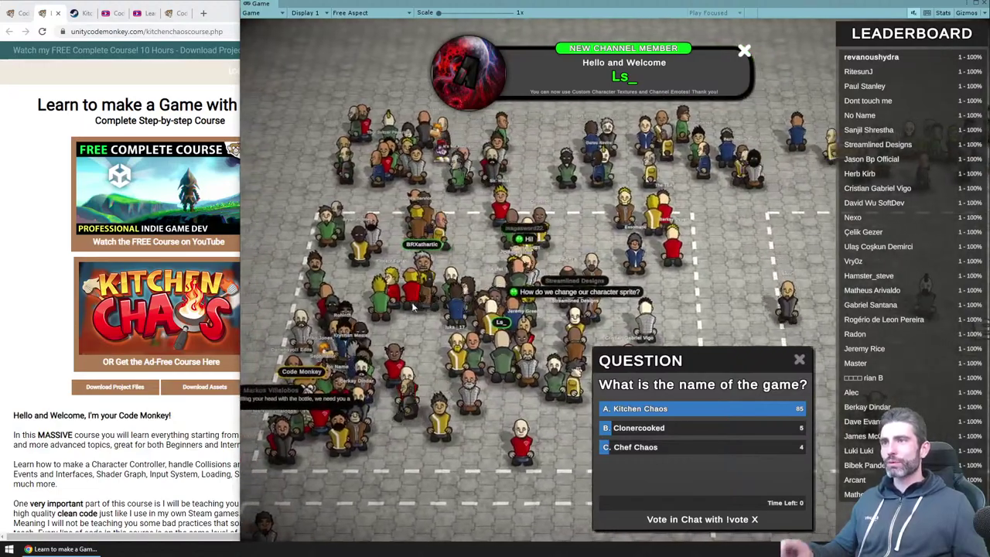
Step: Widen the browser back, show the player customization tutorial tab, then refocus the game
left_click_drag(240, 116, 332, 116)
left_click(169, 13)
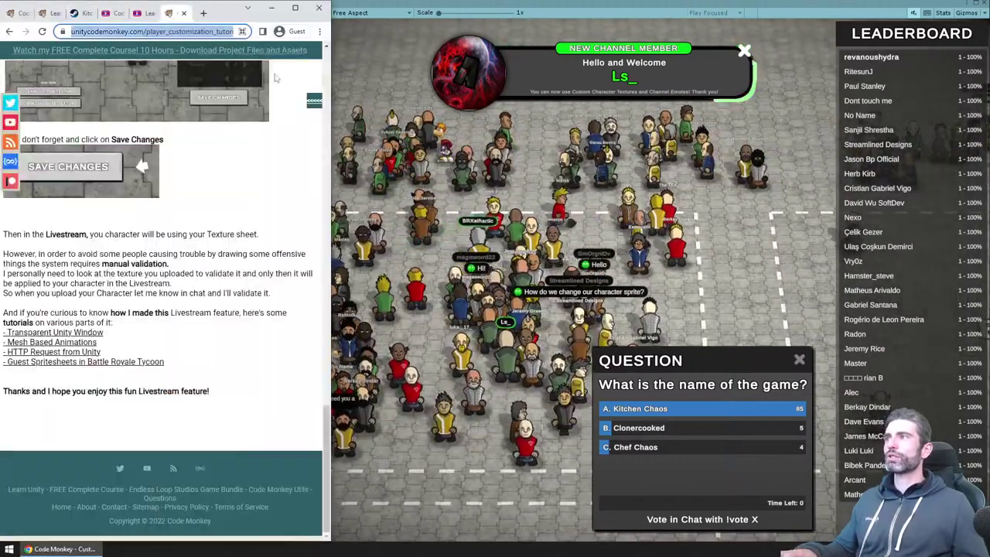
left_click(783, 554)
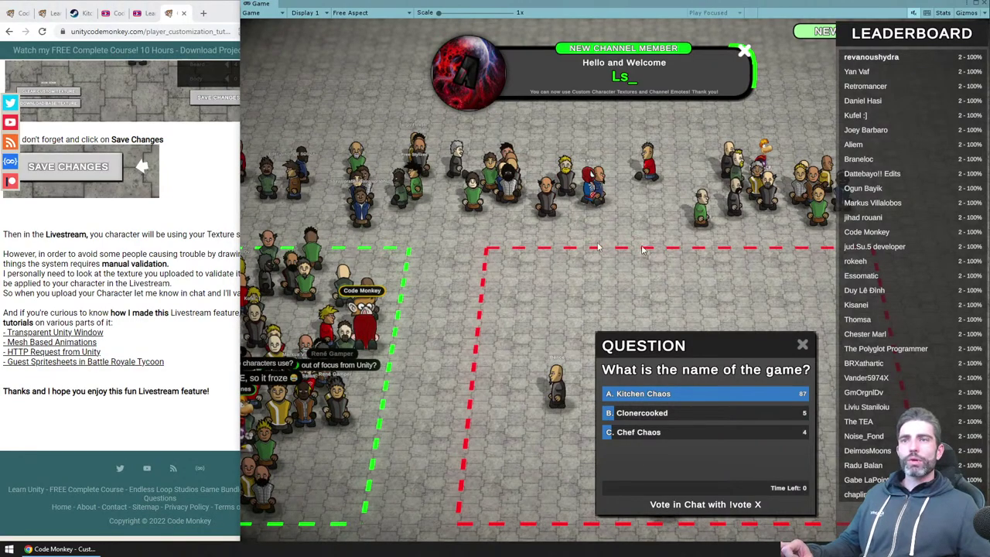
Step: Switch the browser to the Kitchen Chaos course page's curriculum, then bring the game forward
left_click_drag(116, 85, 155, 170)
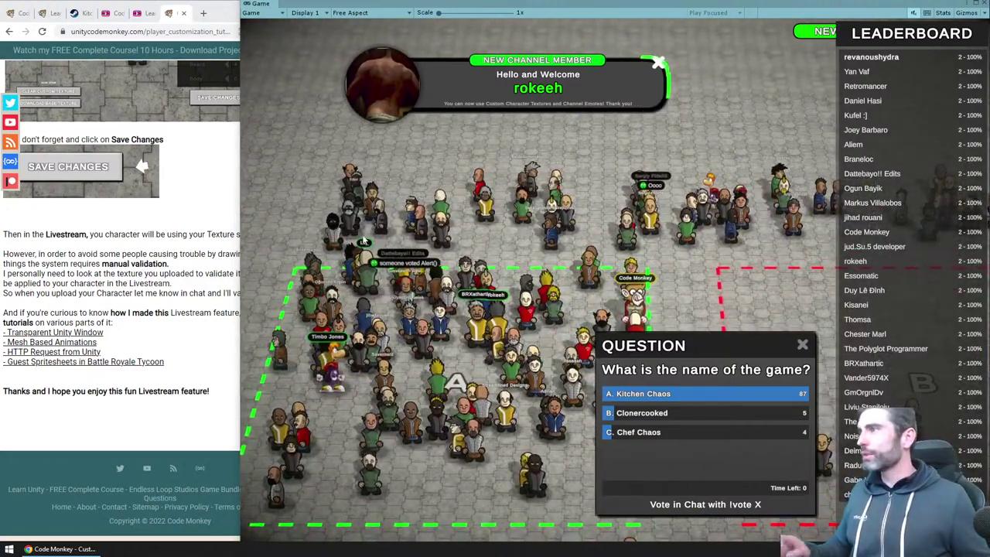
left_click(44, 36)
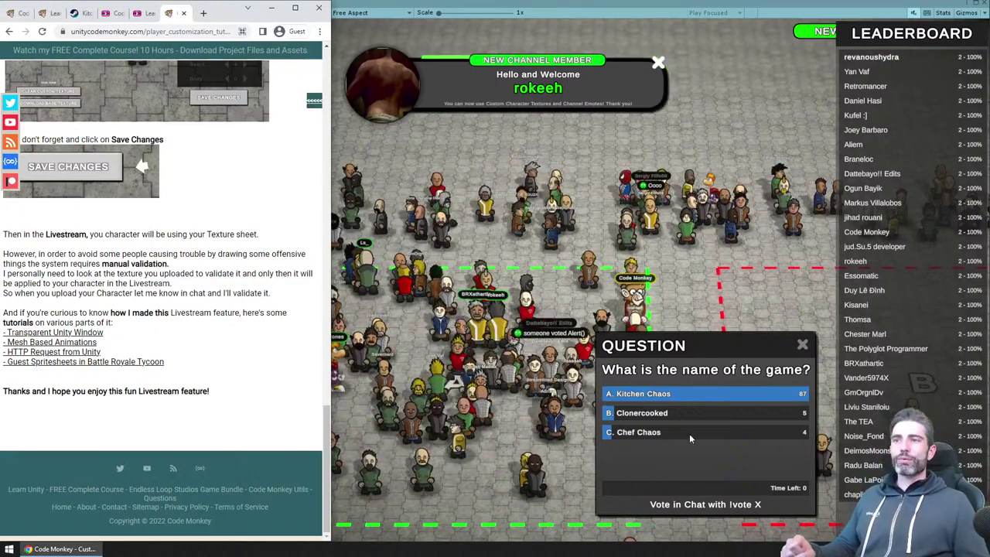
left_click(48, 13)
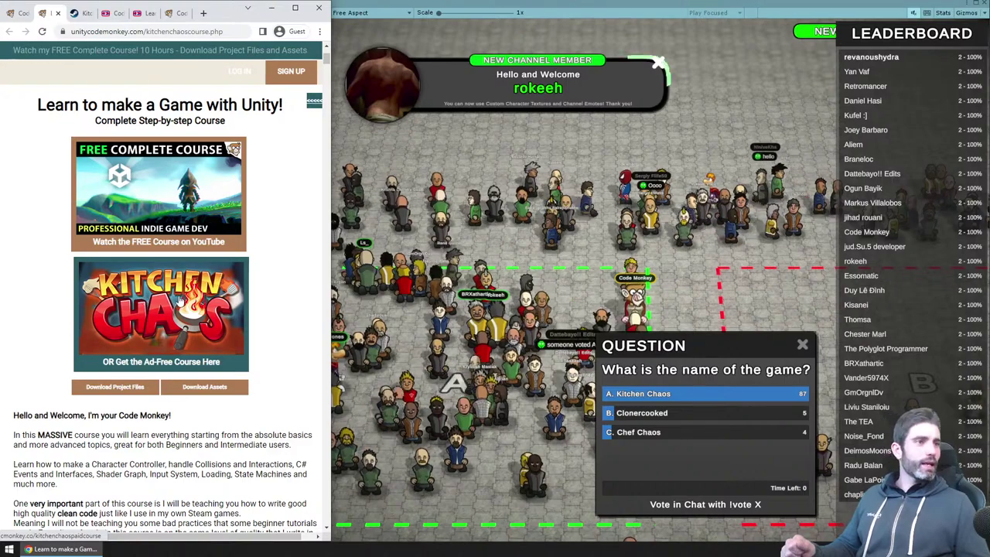
scroll(138, 289, "down", 9)
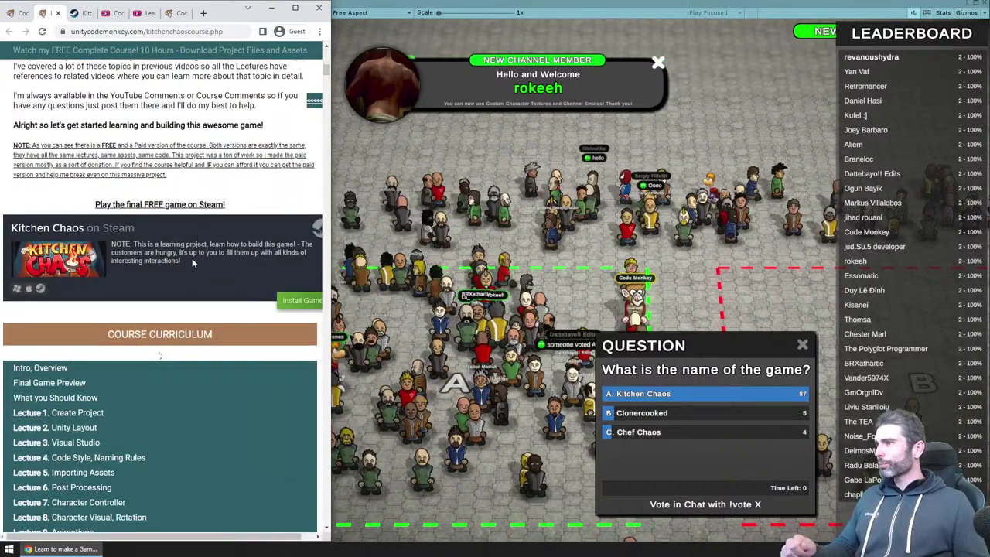
scroll(173, 303, "down", 1)
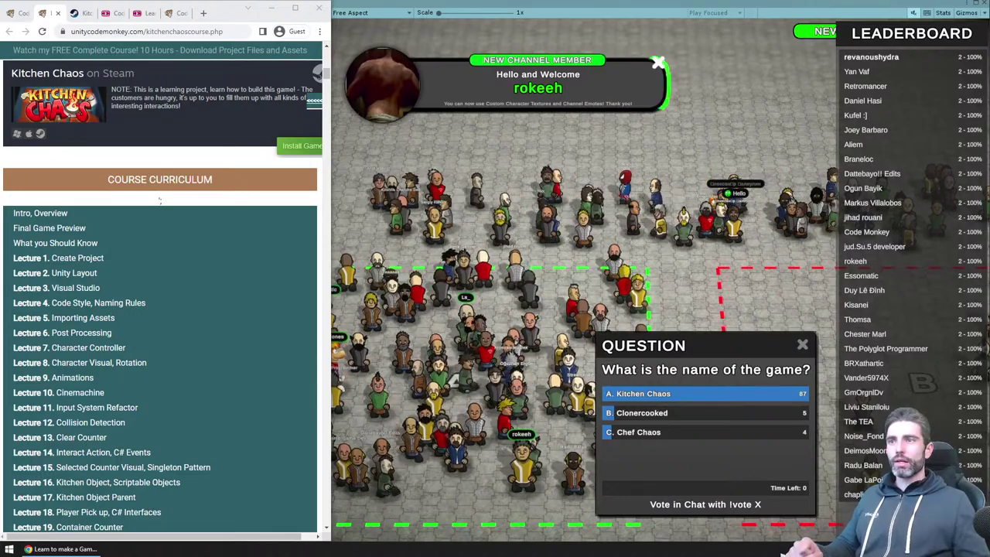
left_click(719, 336)
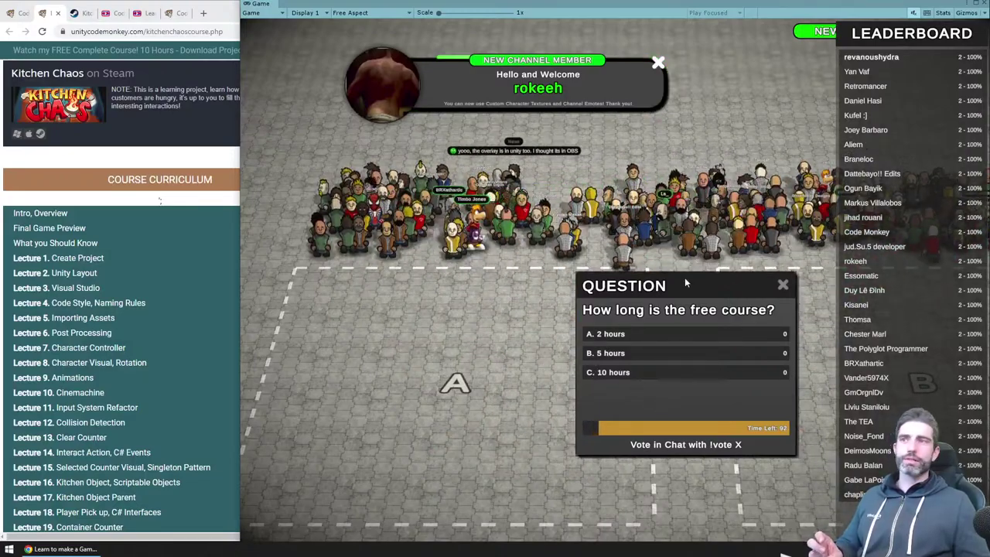
Step: Move the course-length quiz panel down-right, then bring the browser forward once 10 hours wins
left_click_drag(685, 277, 708, 343)
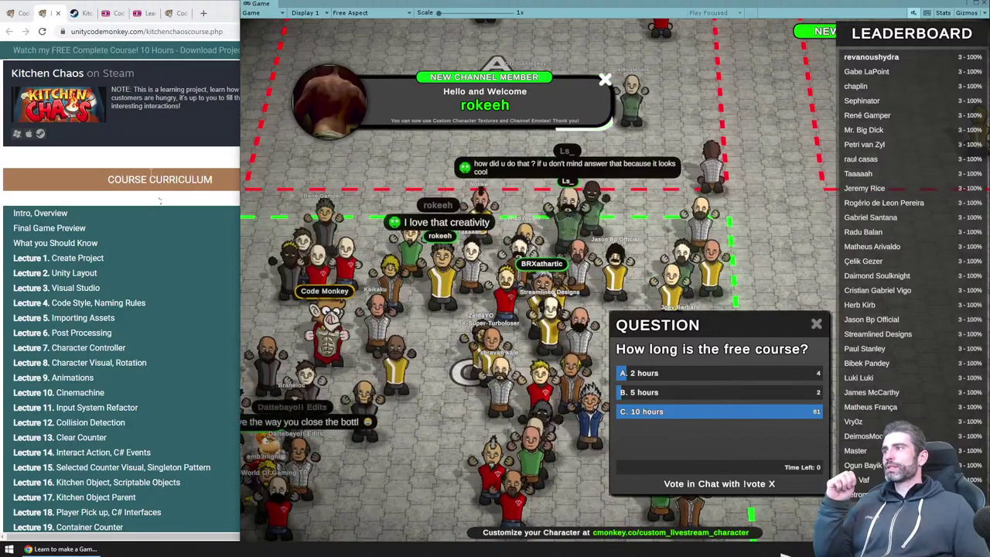
left_click(162, 165)
Step: Copy a tutorial link's address from the player customization tutorial page
left_click(170, 13)
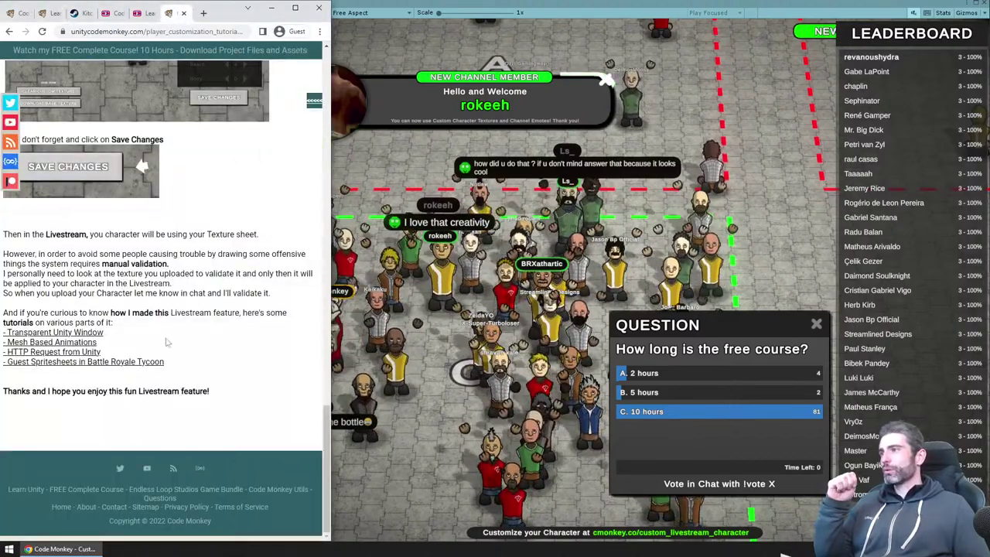
right_click(45, 358)
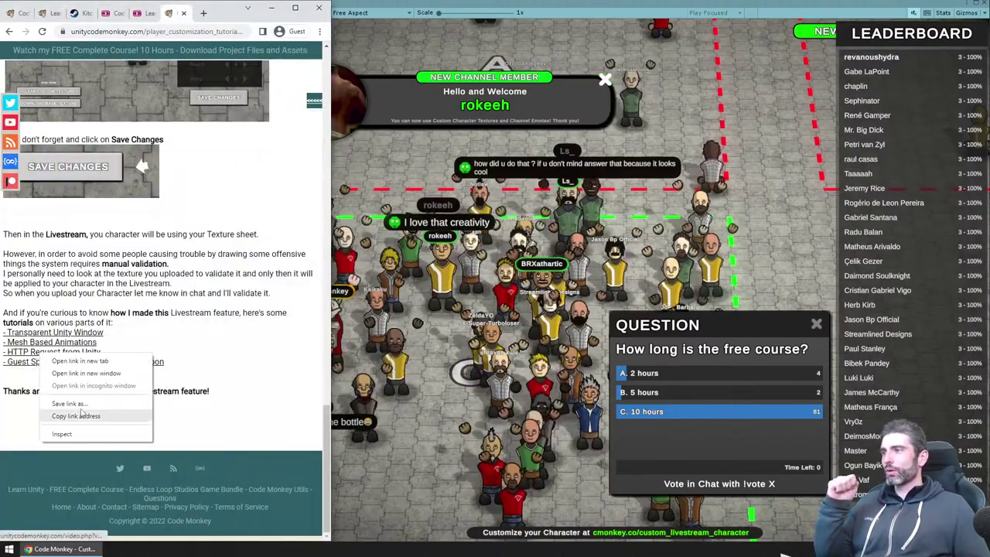
left_click(75, 417)
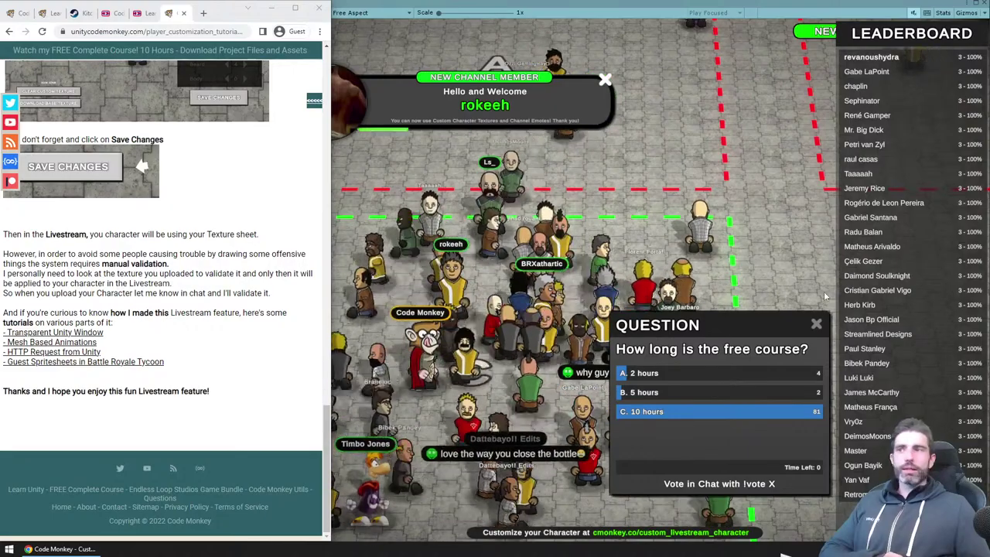
Step: Bring the livestream game forward and move the Unity-version poll panel to the middle
left_click(594, 215)
scroll(499, 306, "down", 3)
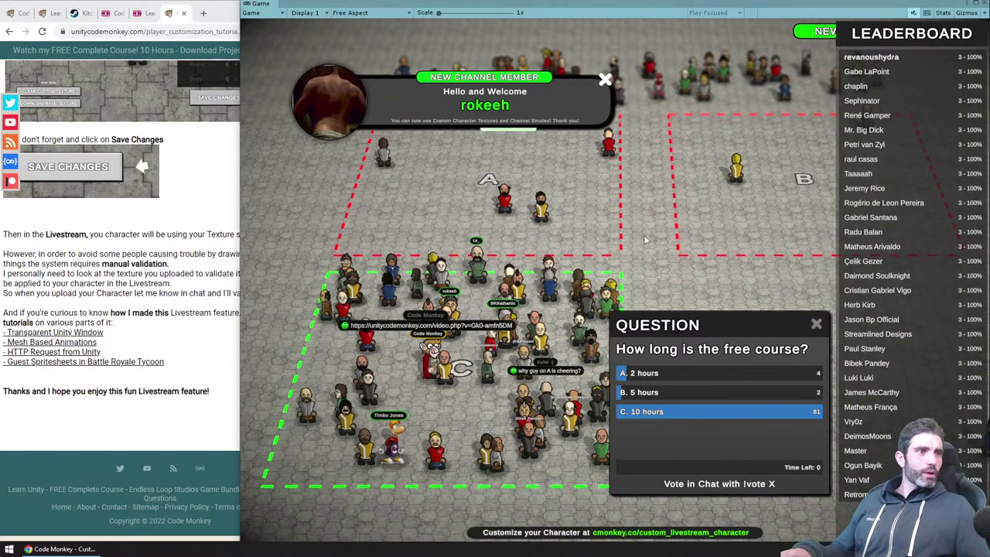
scroll(557, 261, "up", 1)
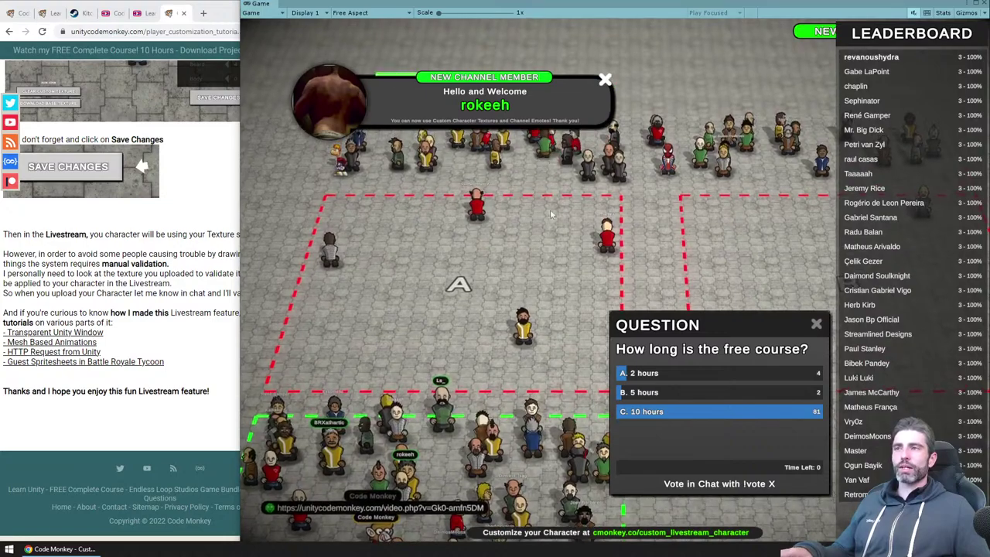
left_click_drag(724, 328, 696, 315)
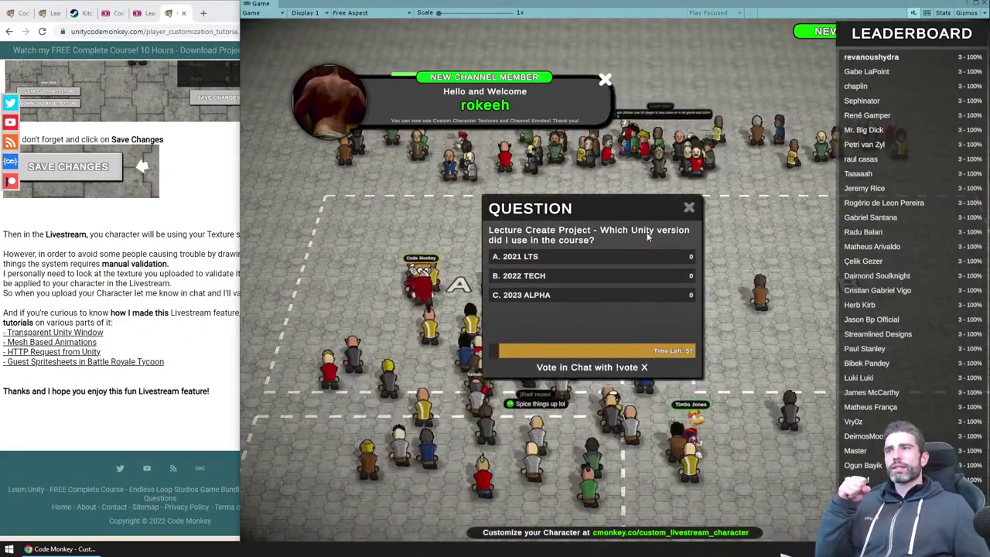
Step: Switch the browser to the Kitchen Chaos course page and bring its curriculum into view
left_click(195, 67)
left_click(39, 13)
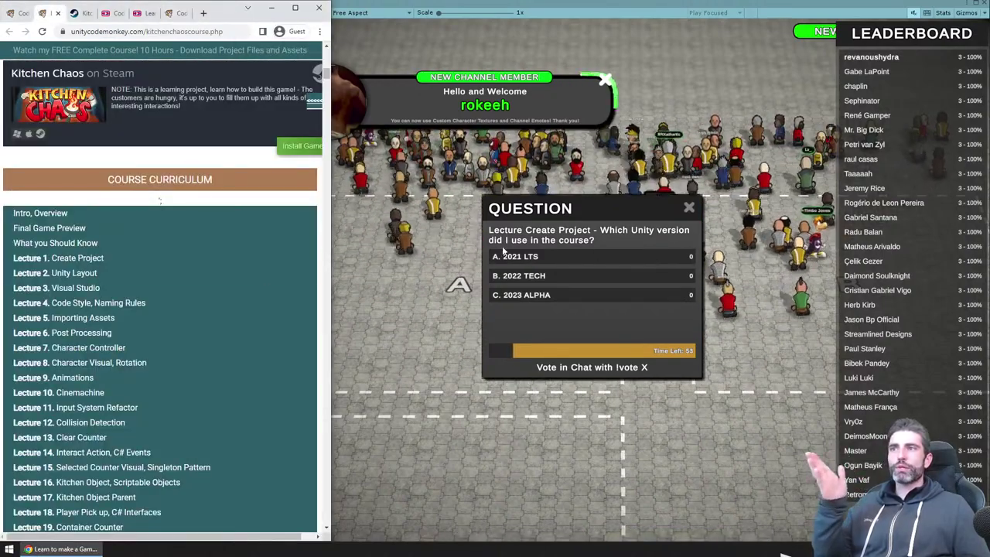
left_click(604, 247)
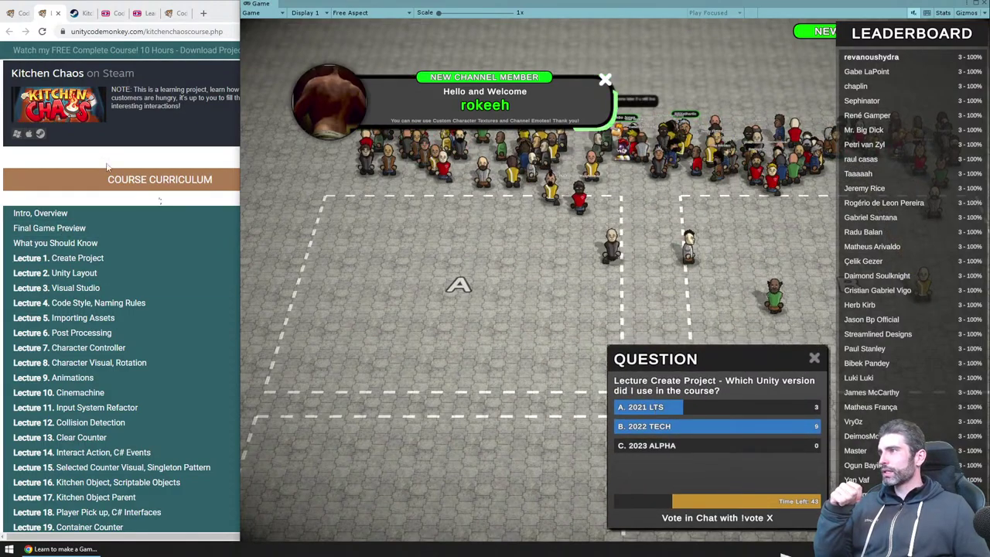
left_click(124, 267)
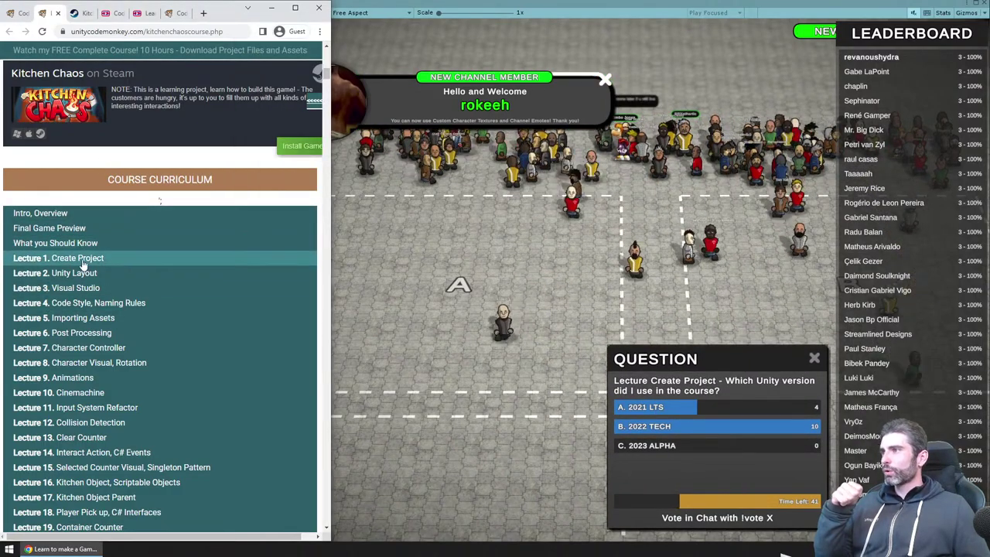
scroll(92, 309, "up", 4)
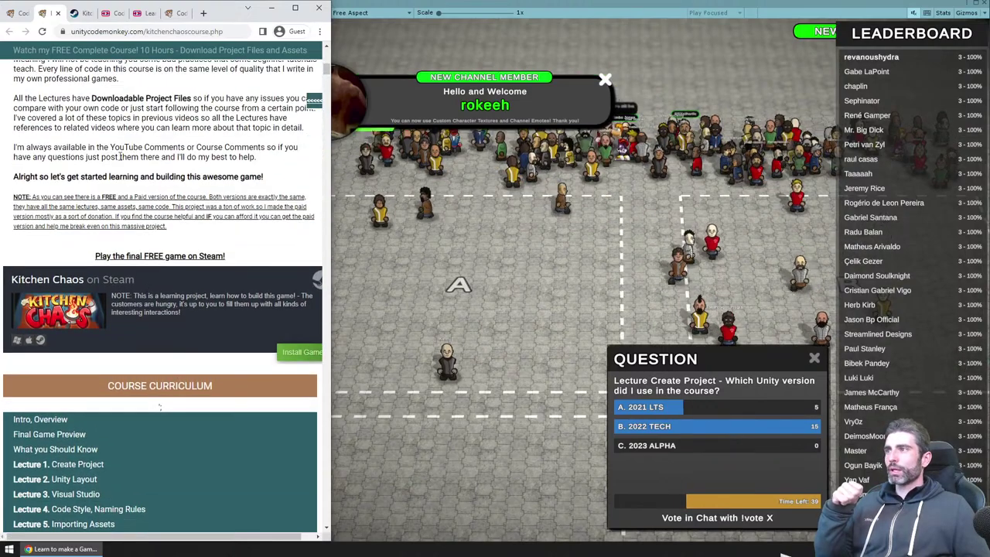
scroll(131, 294, "down", 5)
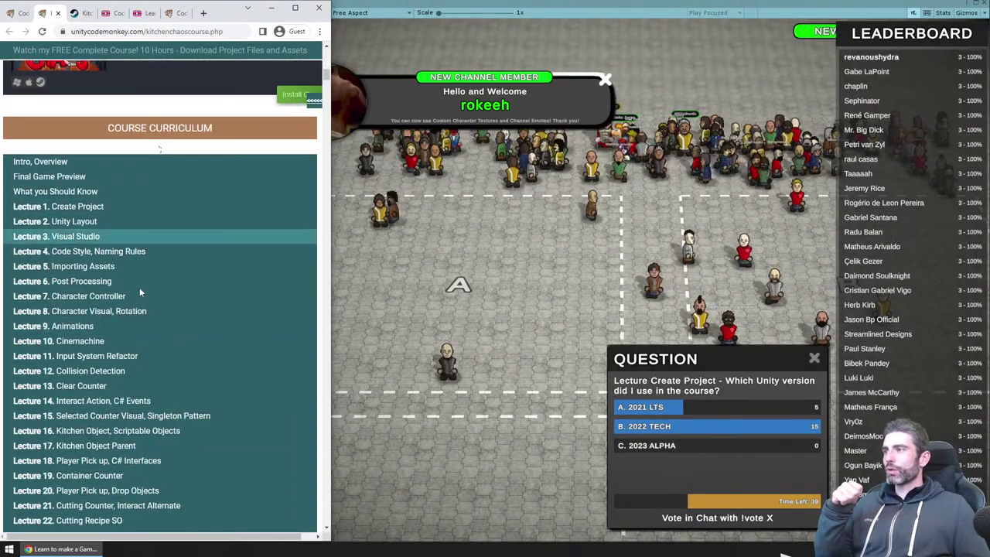
Step: Jump to the Lecture 1. Create Project section, then bring the game back in front
left_click(87, 207)
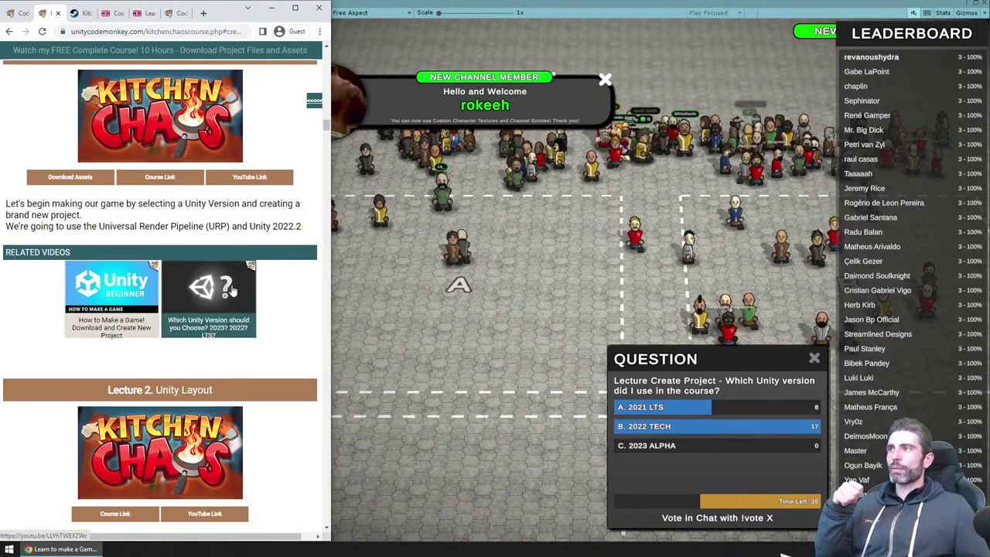
scroll(267, 356, "up", 2)
scroll(267, 294, "down", 1)
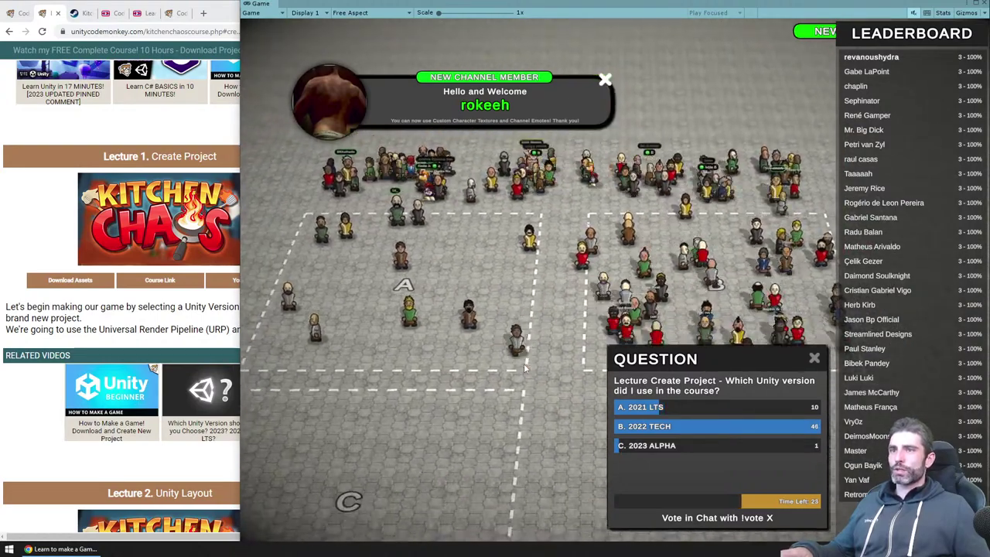
left_click(122, 329)
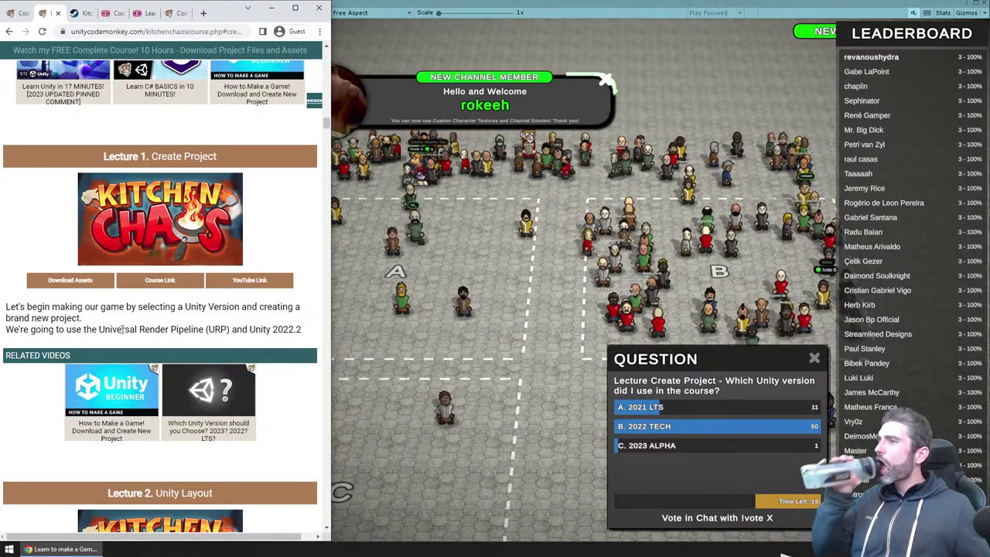
scroll(122, 329, "up", 2)
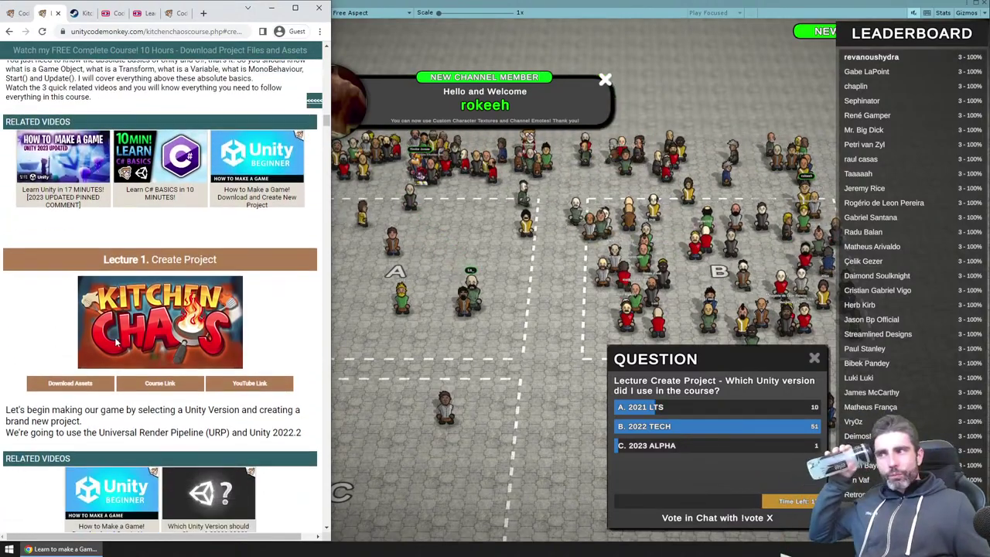
left_click(559, 316)
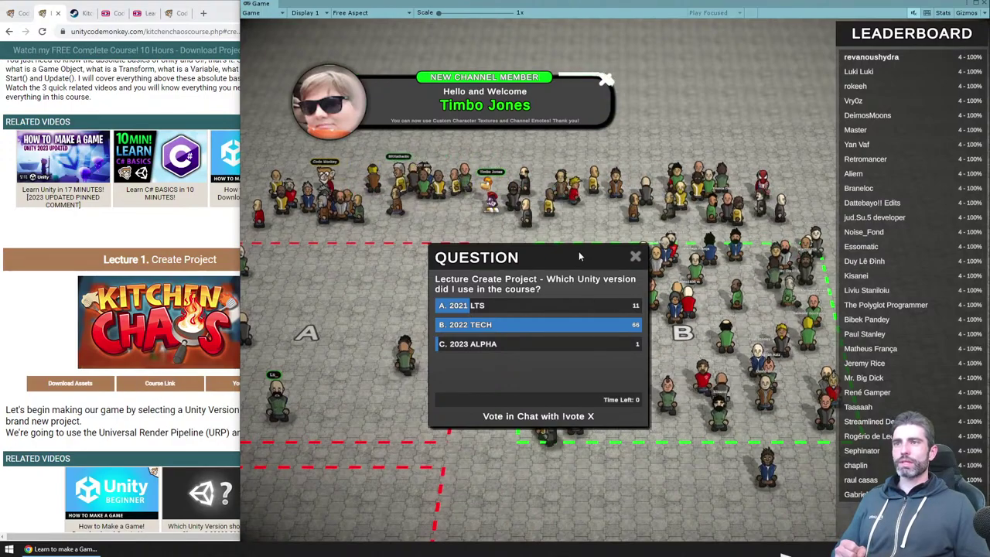
Step: Close the finished Unity-version poll so the Lecture 2 Pivot-Center/Local-Global question starts
left_click(636, 256)
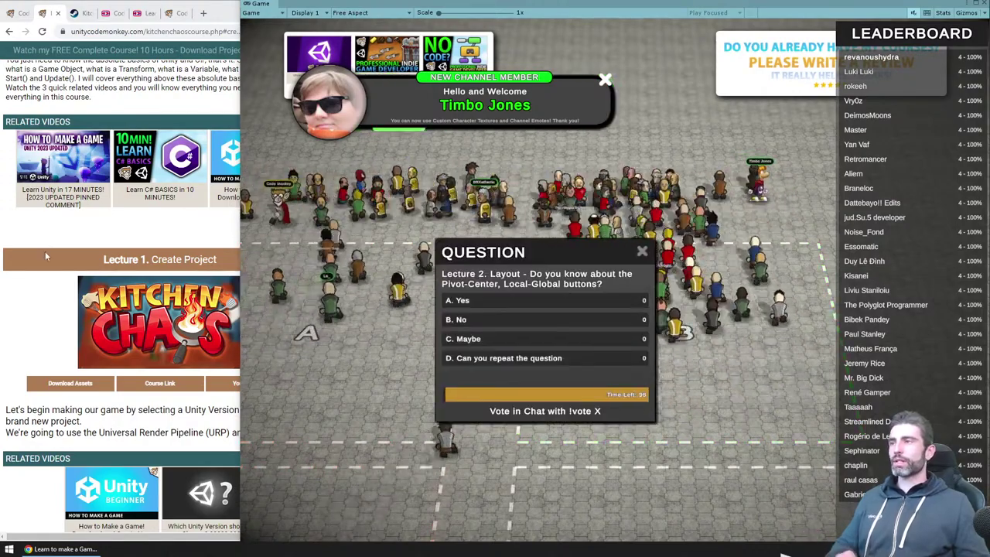
Step: Widen the course page to Lecture 2 and drag the poll panel to the game window's lower centre
left_click_drag(240, 310, 331, 309)
scroll(230, 337, "down", 5)
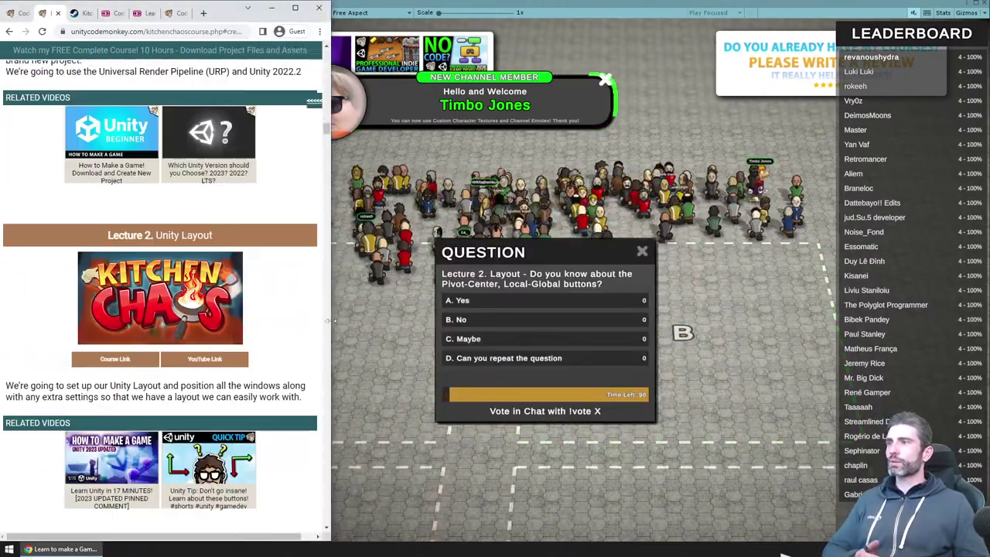
left_click(387, 331)
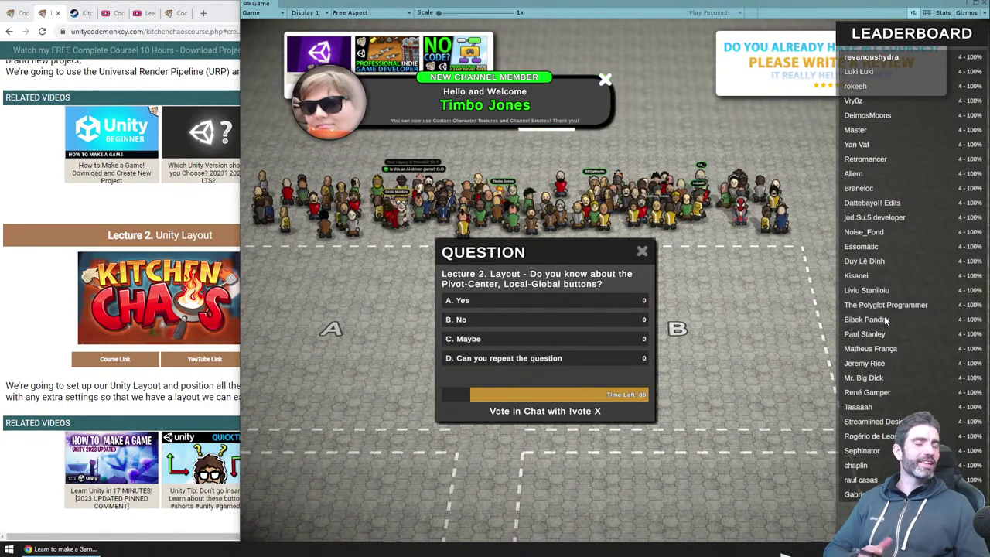
left_click_drag(550, 253, 544, 240)
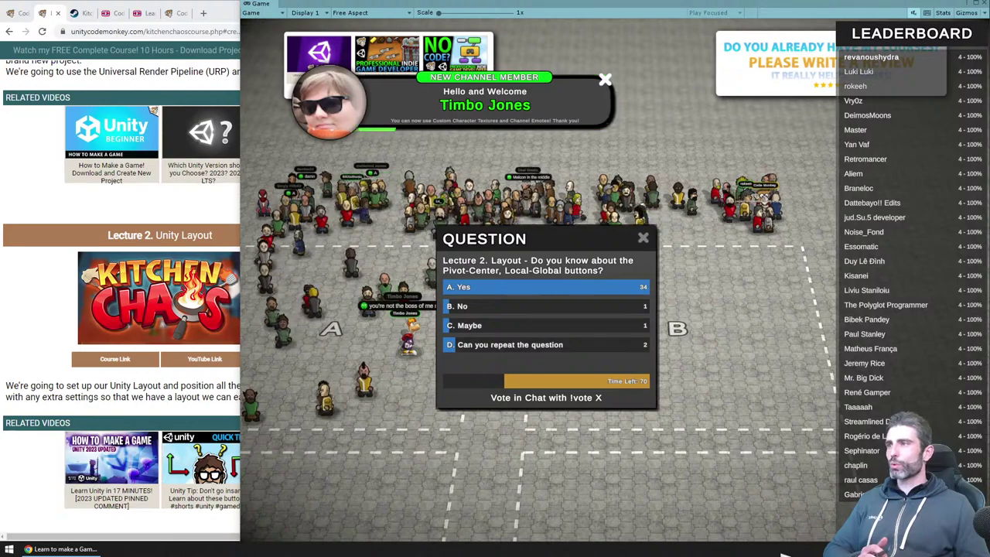
left_click(181, 248)
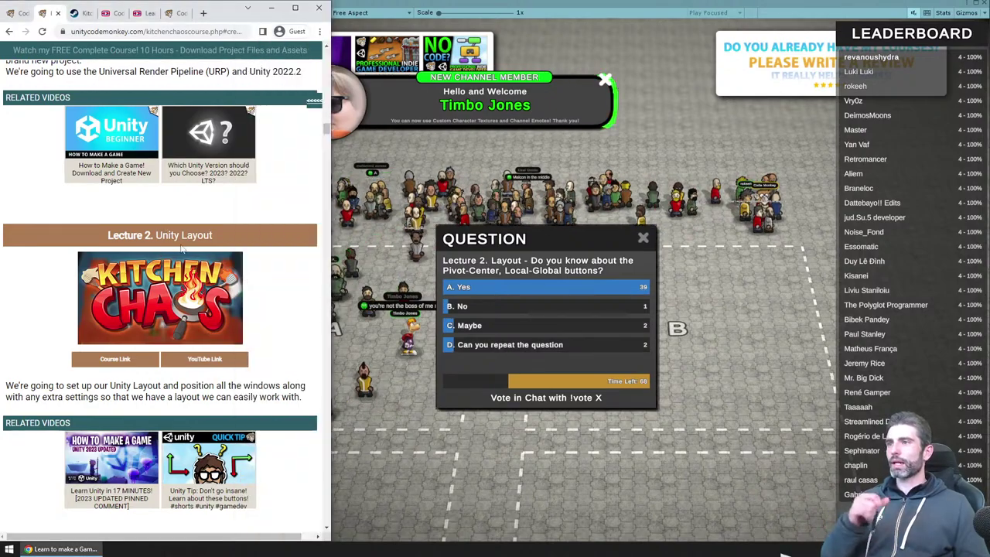
left_click(346, 275)
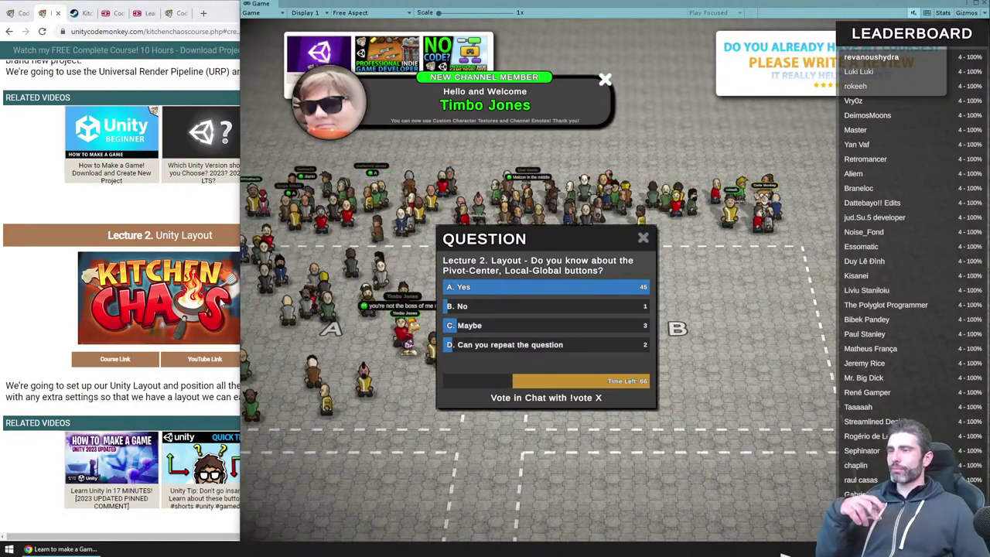
left_click_drag(542, 241, 526, 368)
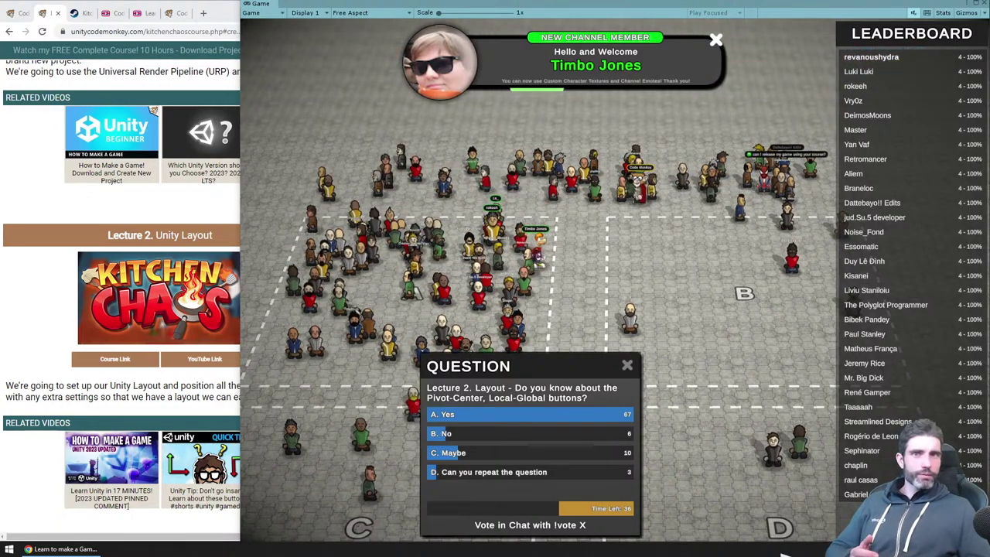
Step: Nudge the Lecture 2 poll panel slightly to the right
mouse_move(541, 362)
left_mouse_down()
mouse_move(554, 358)
mouse_move(545, 360)
left_mouse_up()
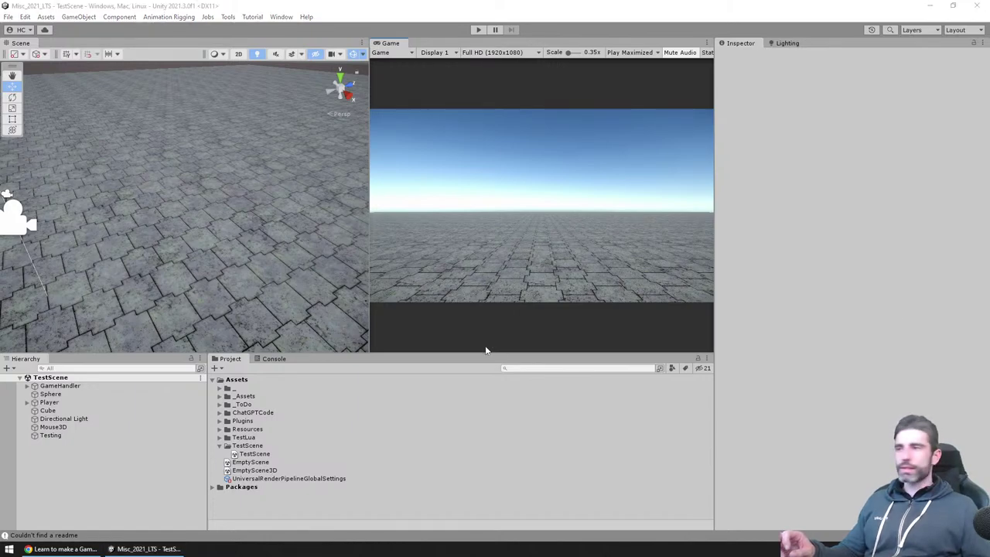
Step: Check the Pivot/Center and Global/Local handle toggles in the Scene view toolbar
right_click_drag(325, 255, 136, 94)
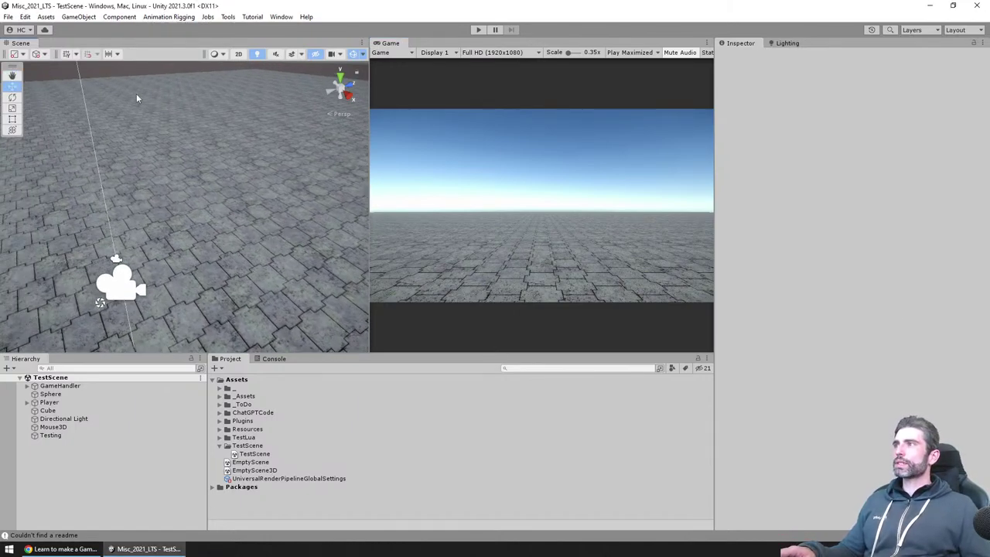
left_click(15, 55)
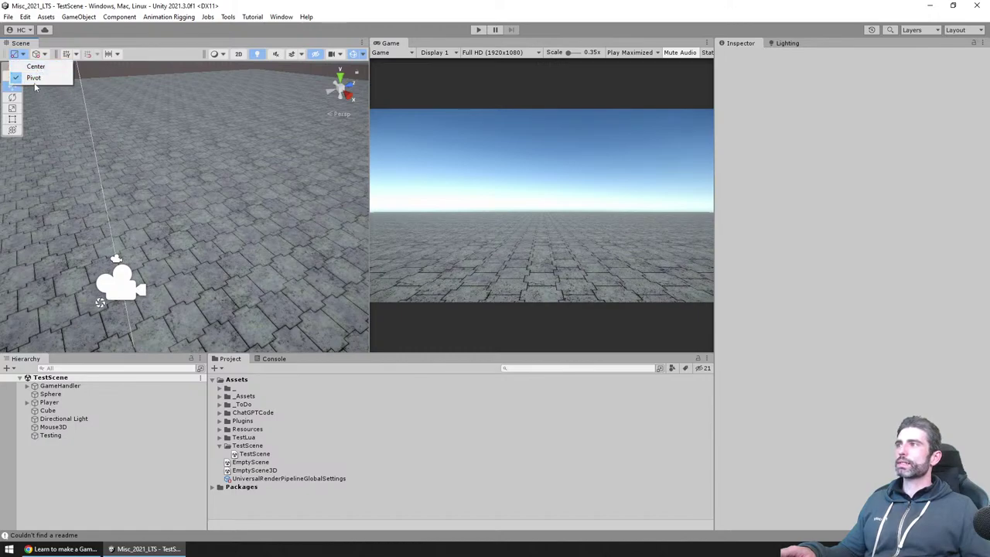
left_click(39, 54)
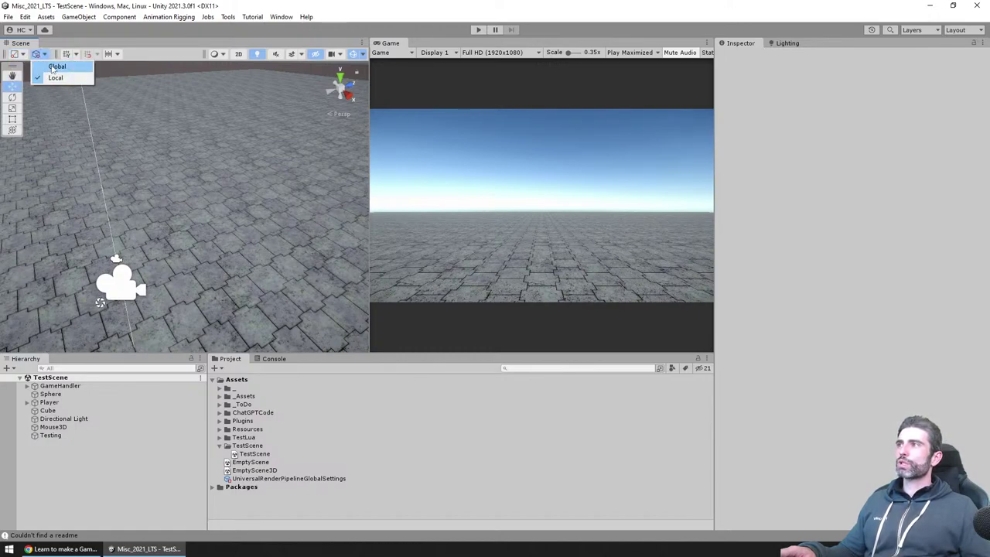
left_click(56, 81)
Step: Create an empty GameObject in the Hierarchy with its default name
right_click_drag(171, 232, 132, 232)
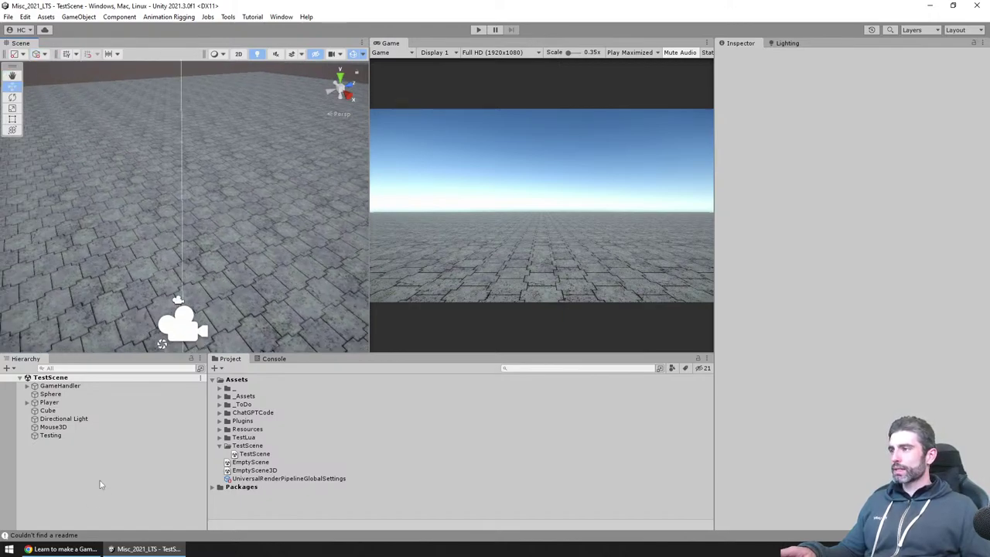
right_click(100, 481)
left_click(135, 314)
key("Return")
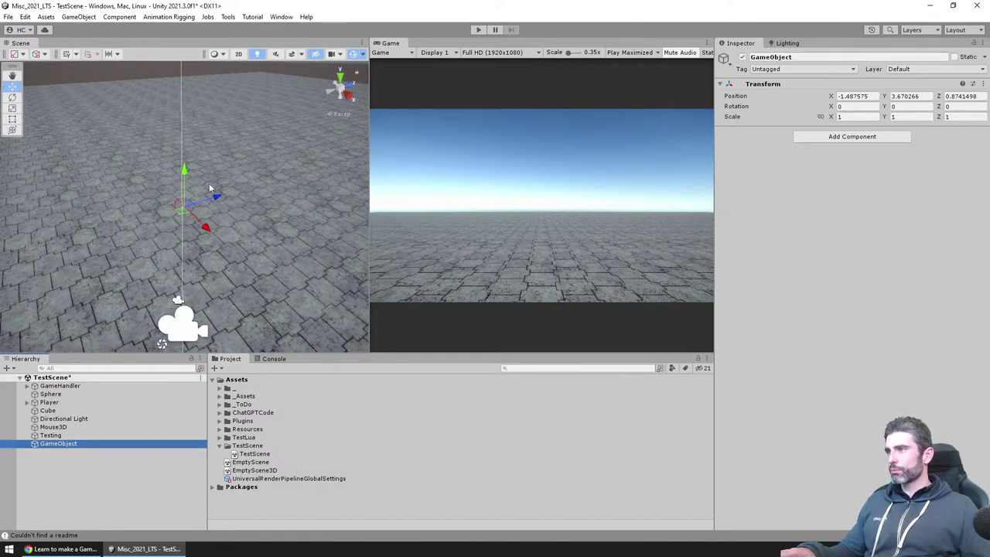
Step: Add a cube, Cube (1), and move it to a new spot on the floor
right_click_drag(69, 275, 142, 295)
right_click(77, 474)
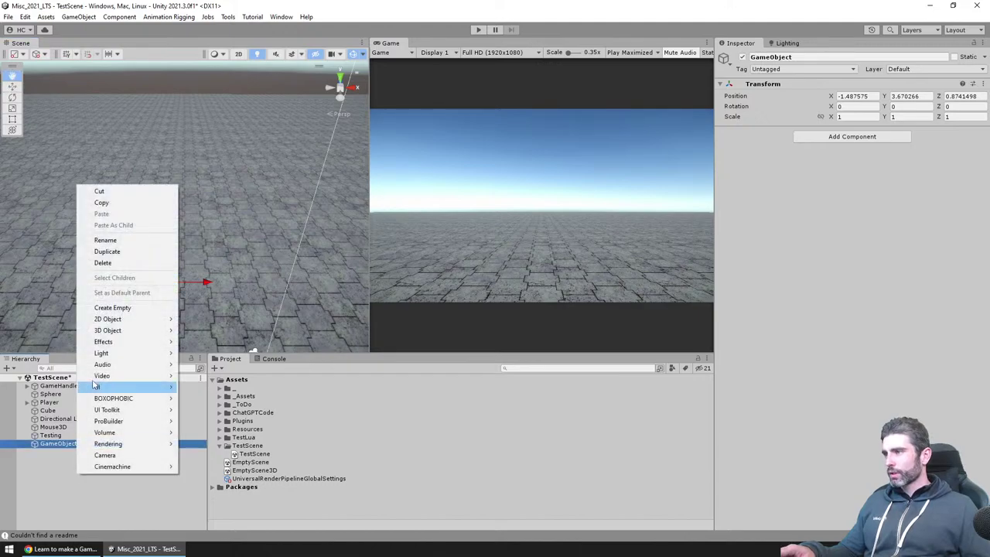
mouse_move(124, 316)
left_click(205, 330)
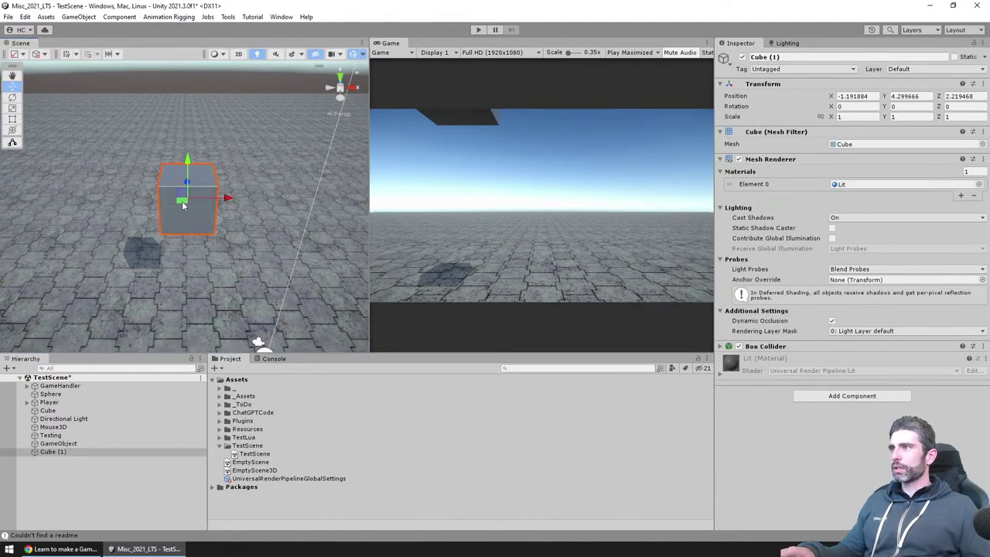
left_click_drag(185, 205, 236, 211)
right_click_drag(236, 210, 71, 468)
Step: Add a child Cube under Cube (1) and raise it on top of its parent
right_click(47, 453)
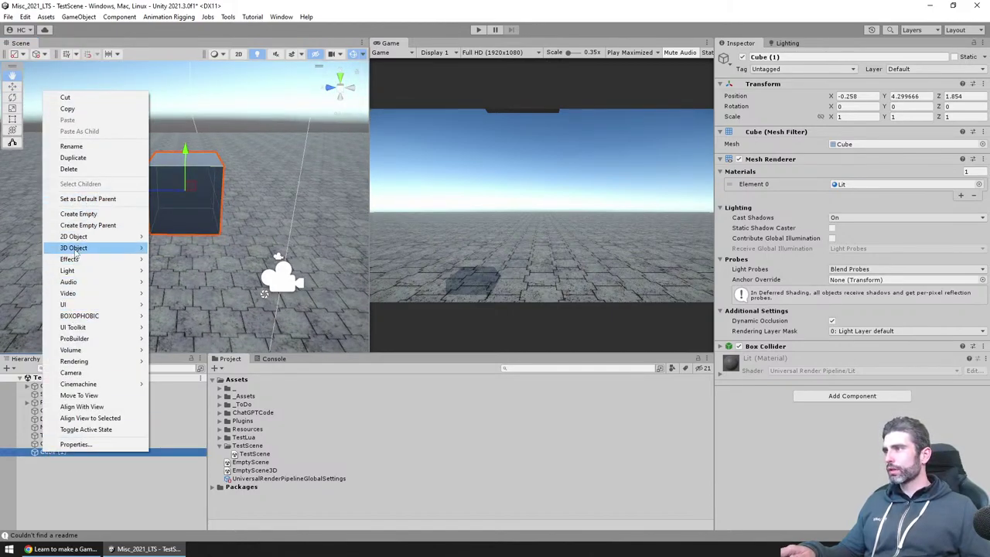
mouse_move(78, 248)
left_click(169, 248)
middle_click_drag(213, 255, 213, 274)
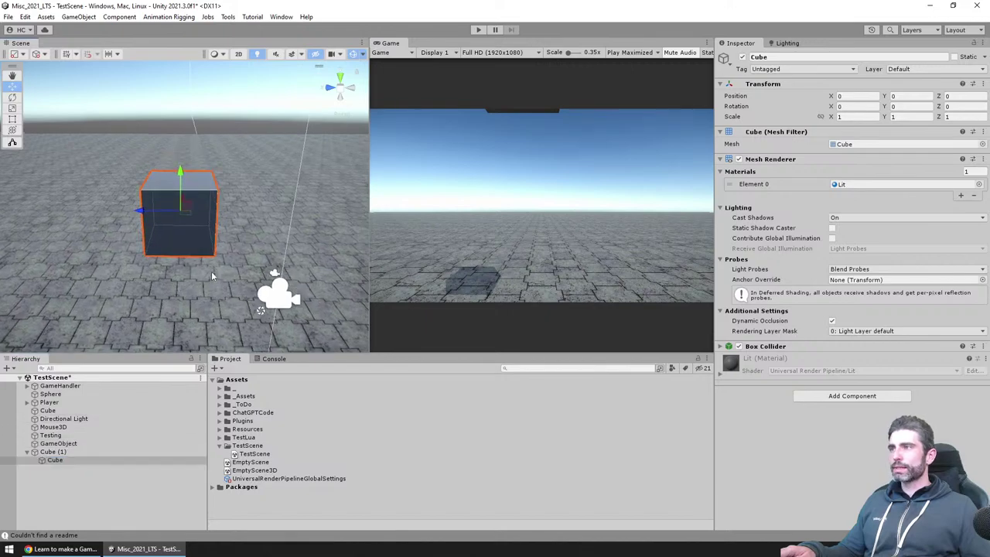
left_click_drag(186, 206, 291, 336)
Step: Select Cube (1), shift it slightly across the floor, and set handle position to Center
left_click(228, 231)
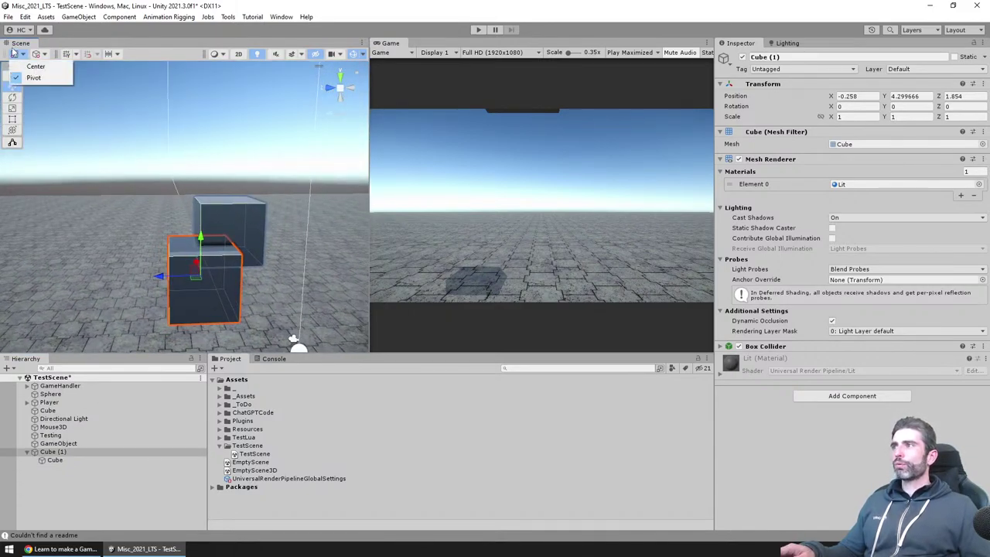
left_click(195, 280)
left_click_drag(193, 281, 154, 277)
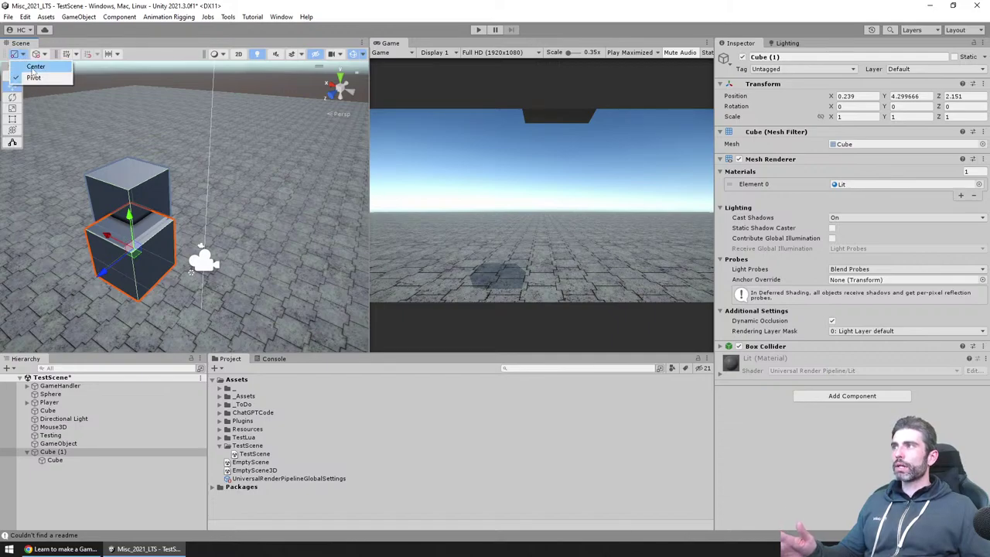
left_click(33, 66)
left_click_drag(201, 294, 175, 318, "alt")
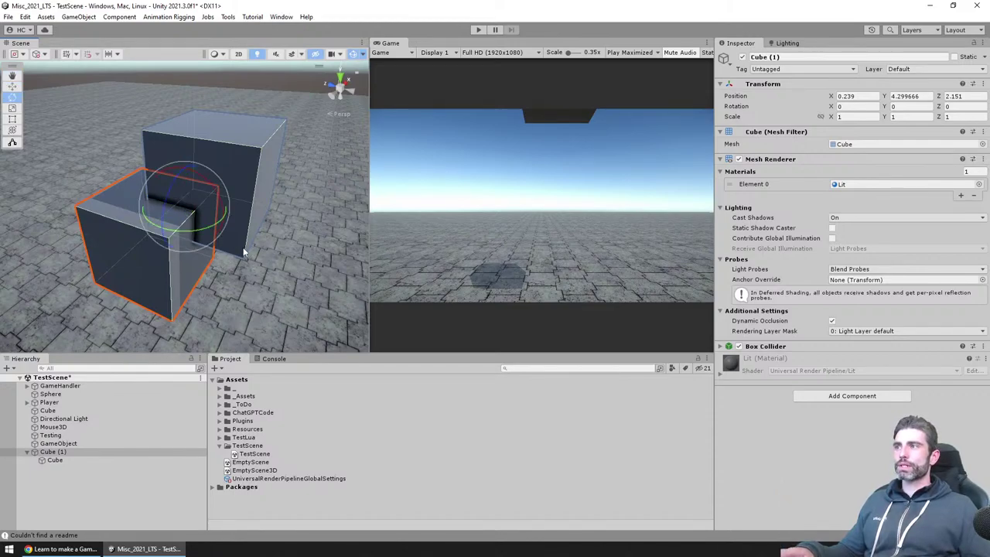
left_click_drag(130, 249, 222, 251, "alt")
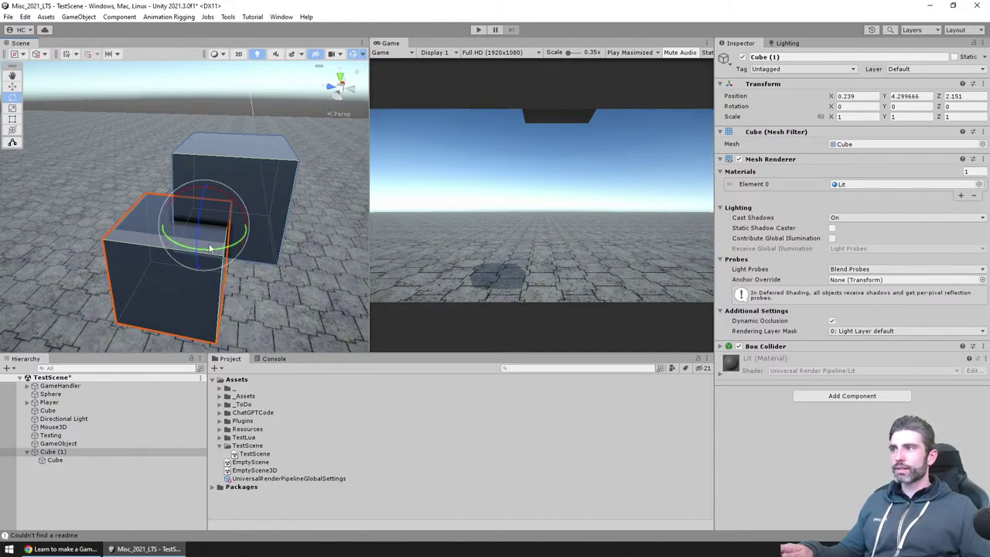
Step: Rotate the cube around its vertical axis to about -36 degrees
left_click_drag(209, 249, 232, 245)
key("ctrl+z")
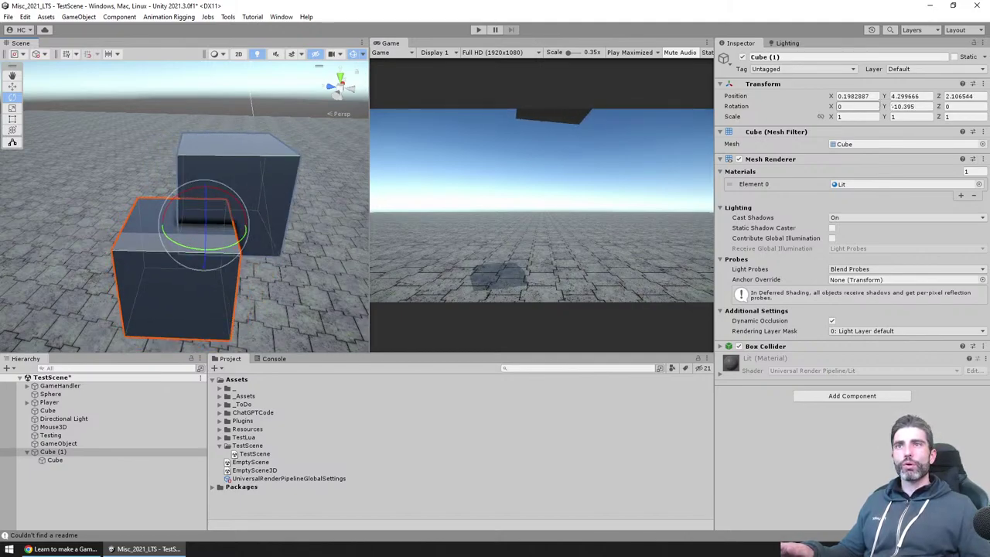
left_click_drag(222, 249, 328, 238)
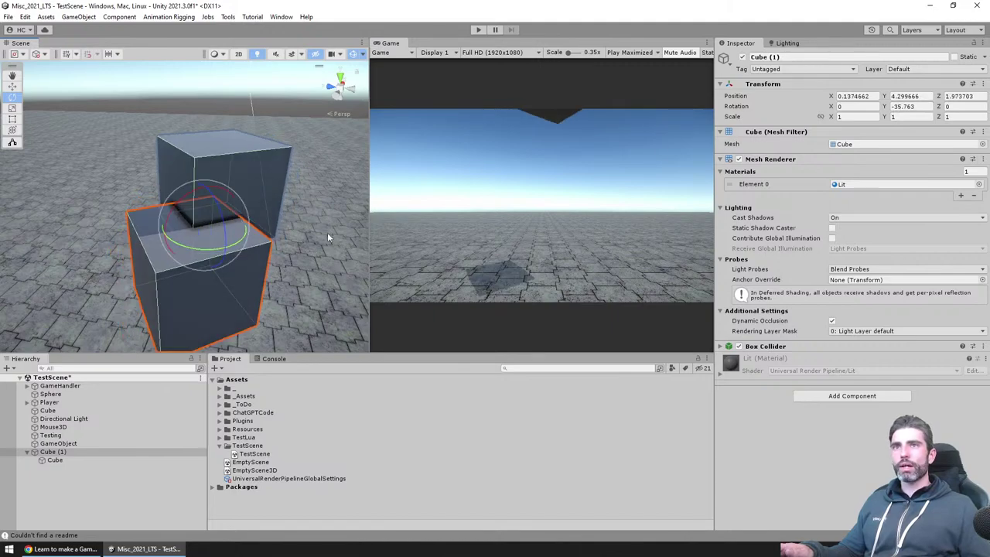
middle_click_drag(178, 185, 283, 310)
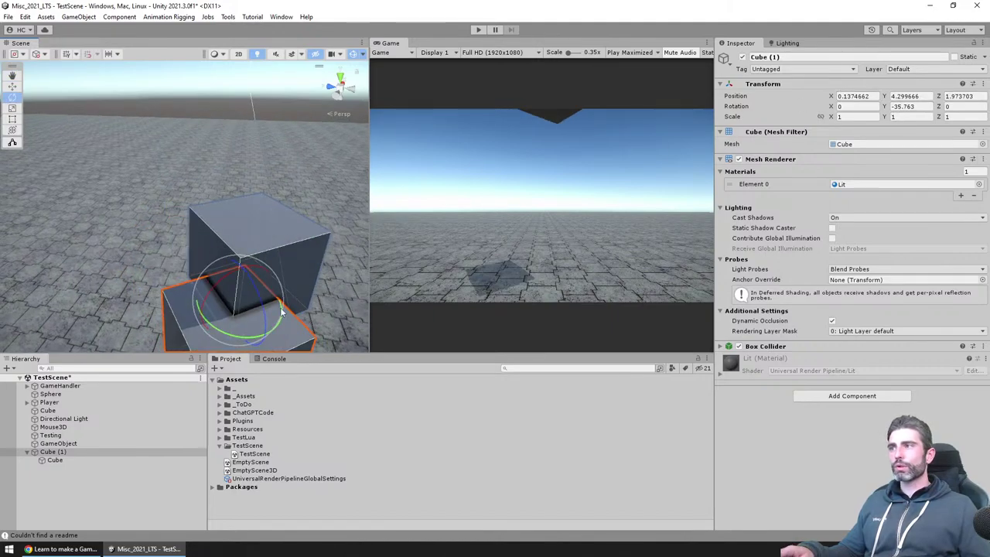
Step: Select the child Cube with the Move tool and shift it off its base to the upper right
left_click(275, 232)
left_click_drag(274, 231, 255, 189, "alt")
key("w")
left_click(53, 452)
middle_click_drag(192, 295, 255, 188)
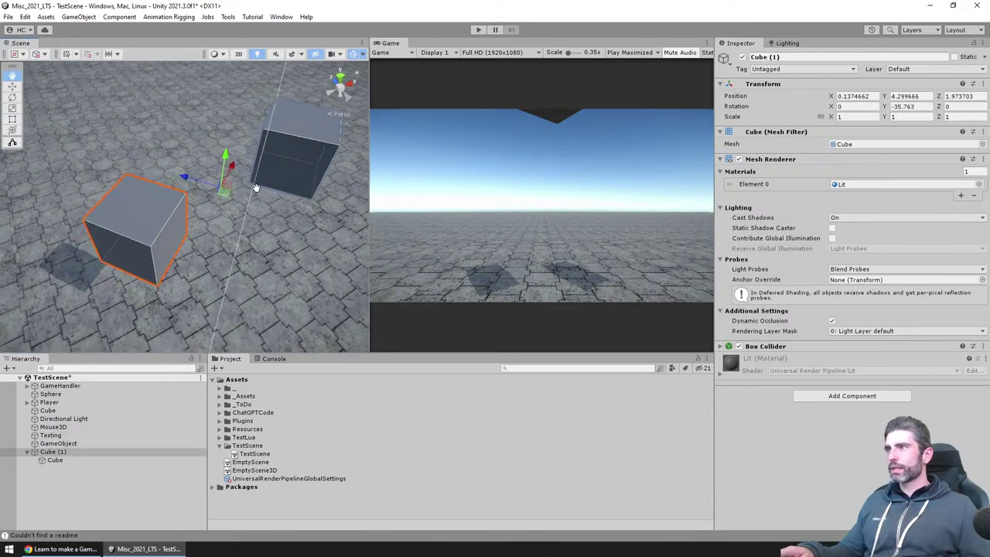
left_click_drag(255, 188, 44, 41, "alt")
Step: Scrub Cube (1)'s Rotation Y in the Inspector to about -90
left_click(15, 55)
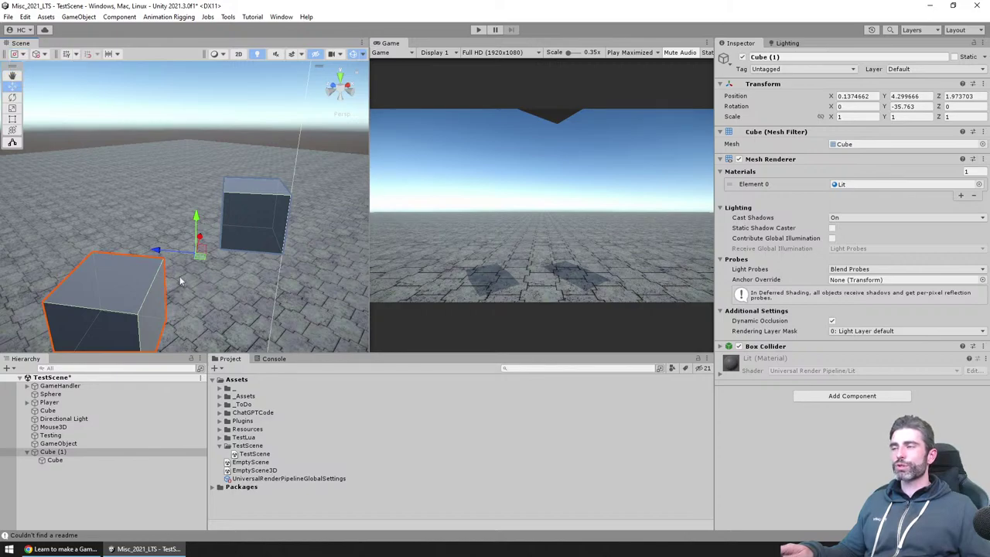
left_click_drag(179, 275, 260, 259)
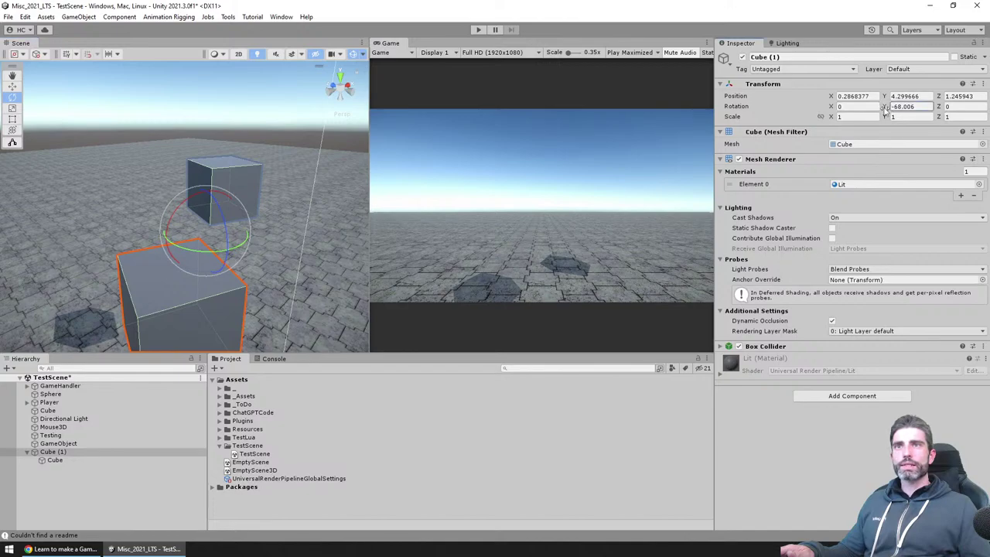
left_click_drag(886, 108, 720, 96)
left_click_drag(164, 270, 183, 201)
key("w")
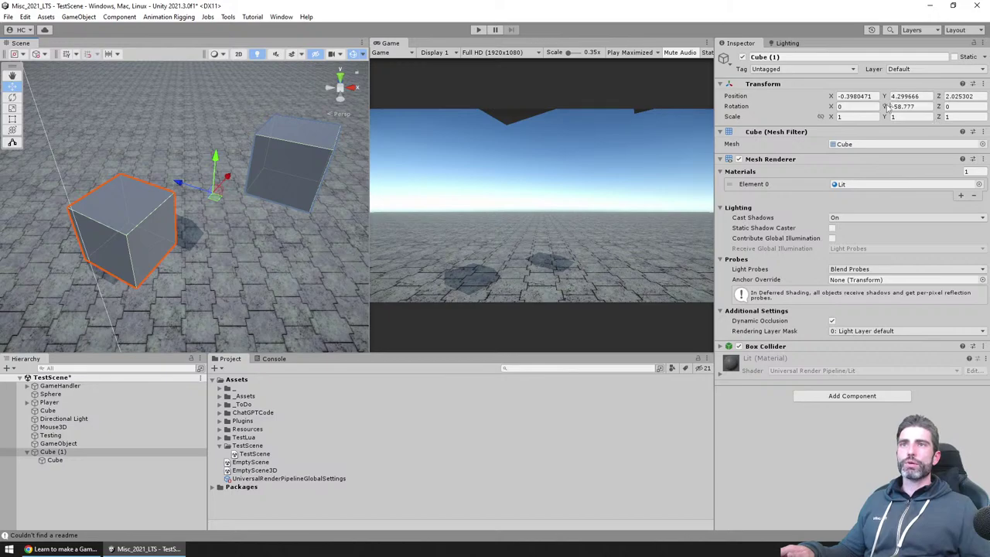
left_click_drag(884, 106, 241, 180)
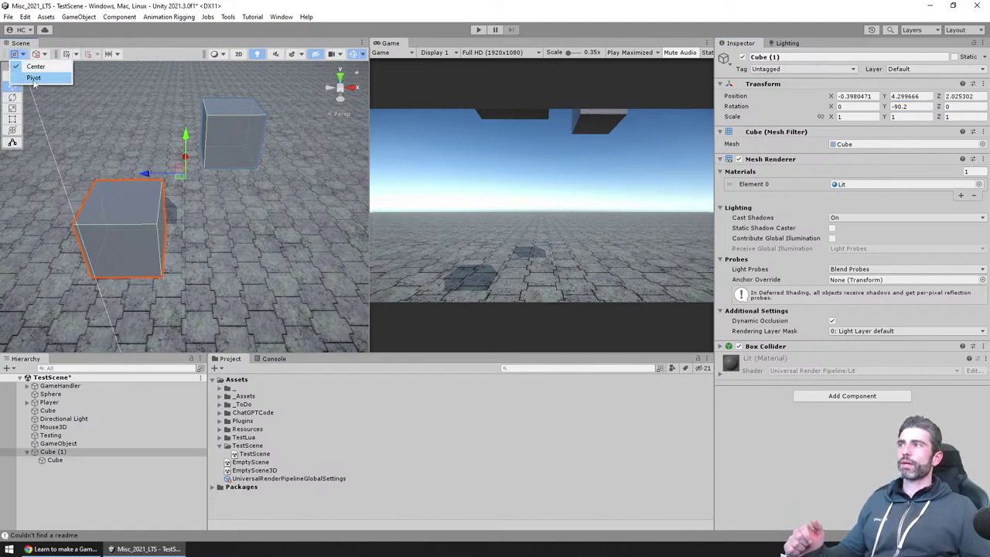
Step: Switch the handle position to Pivot and spin Cube (1) to -112.8 on Y
left_click(33, 78)
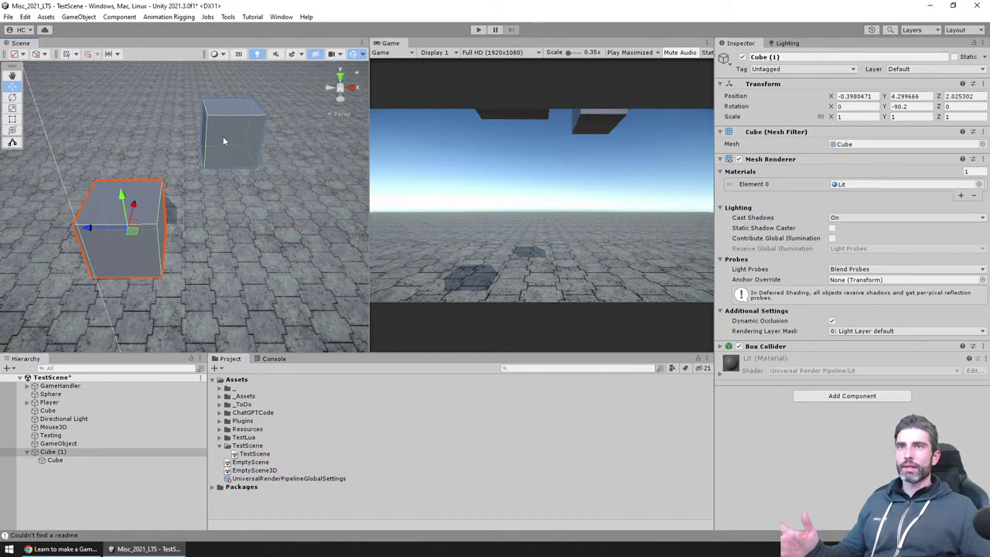
left_click_drag(892, 107, 827, 109)
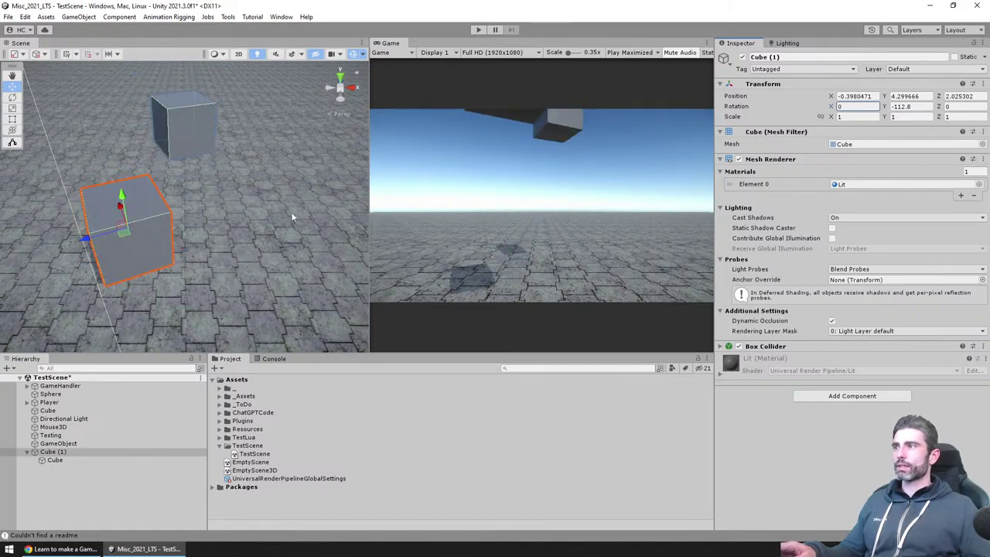
right_click_drag(292, 217, 66, 179)
left_click(37, 54)
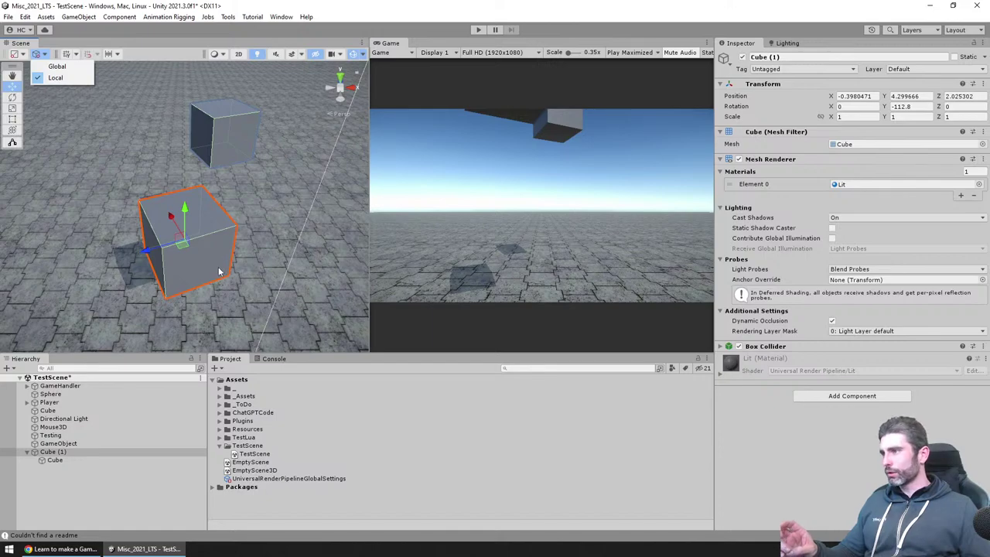
Step: Frame the child Cube, then tilt Cube (1) to 24.2 degrees on X
left_click(130, 466)
left_click(130, 460)
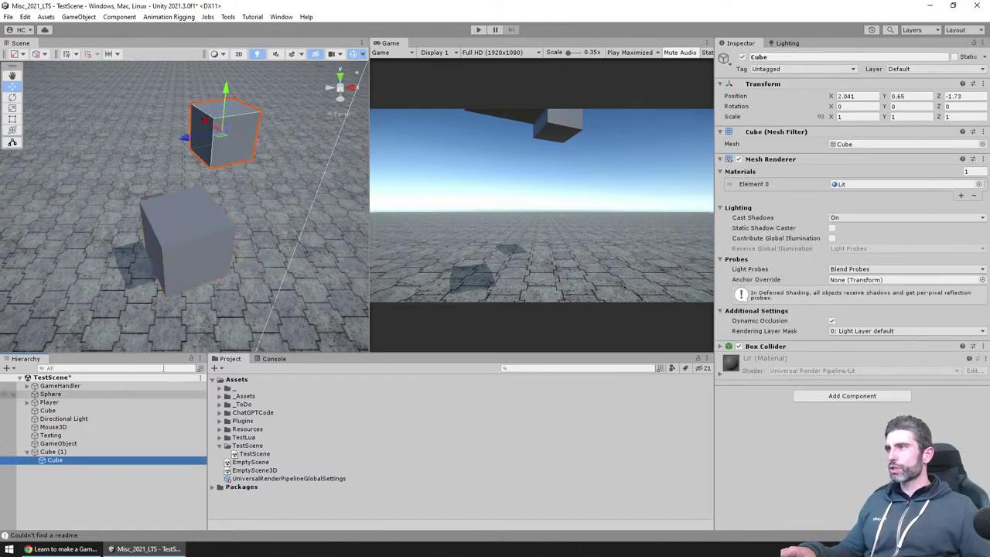
key("f")
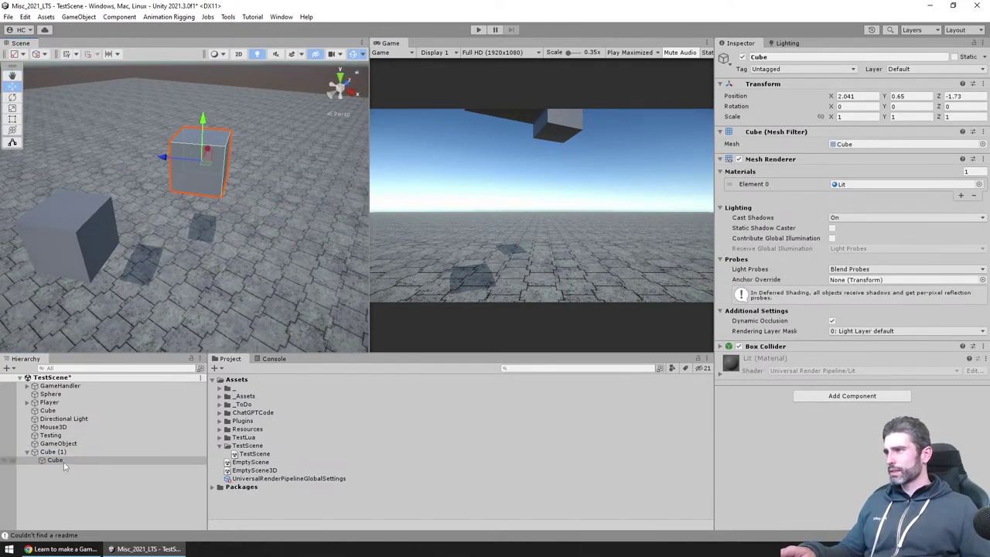
left_click(53, 452)
left_click_drag(828, 106, 263, 130)
right_click_drag(263, 130, 150, 141)
Step: Compare the handle orientation set to Local, then switch it to Global
left_click(39, 54)
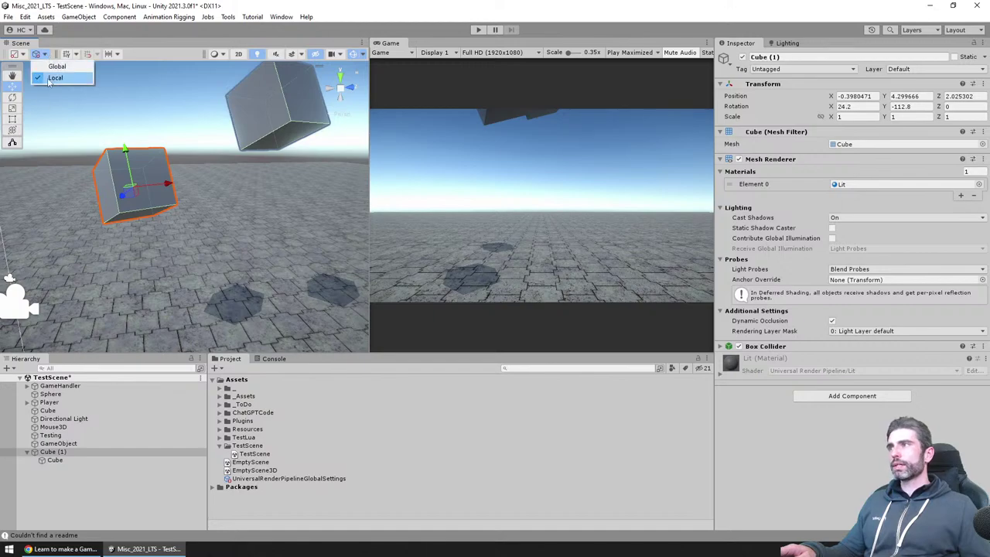
left_click(53, 78)
right_click_drag(93, 116, 225, 222)
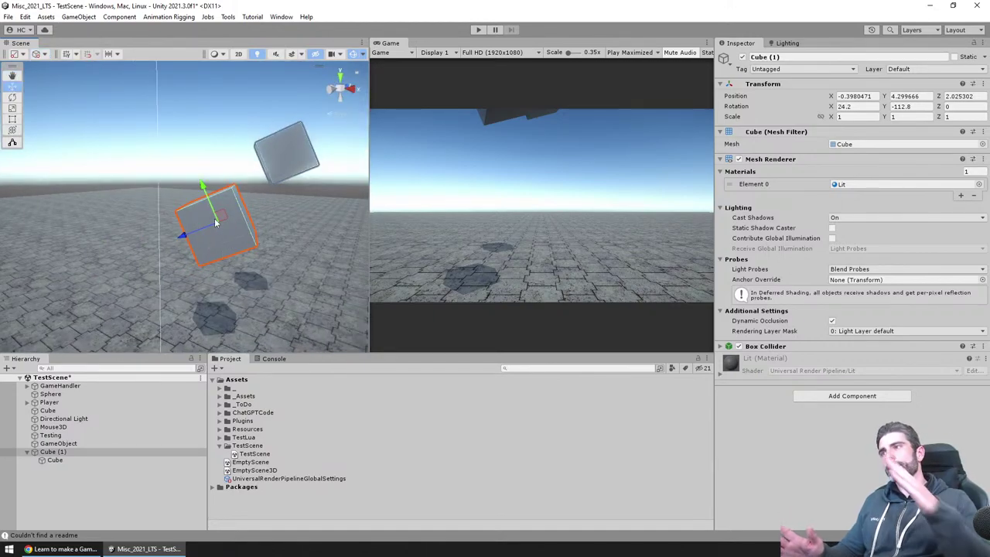
left_click(39, 54)
left_click(65, 68)
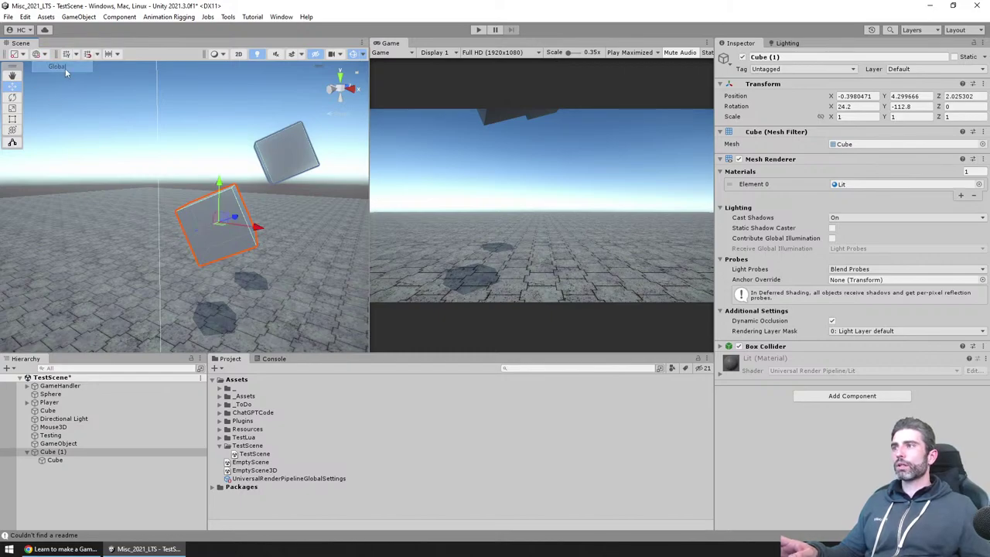
left_click_drag(261, 195, 259, 274, "alt")
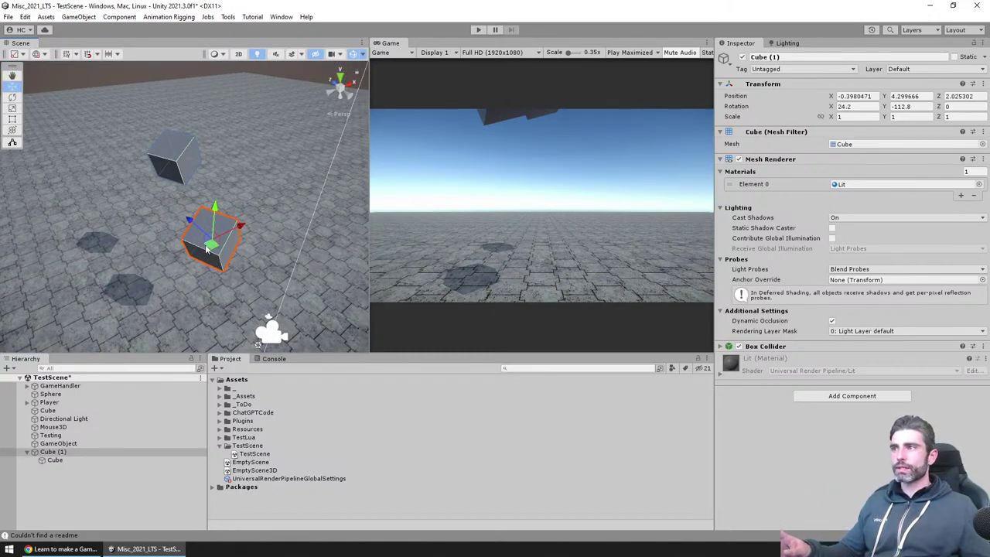
Step: Drag Cube (1) and its child across the floor to position -0.26, 4.3, 2.89
left_click_drag(240, 230, 205, 224, "alt")
left_click_drag(149, 259, 124, 244, "alt")
left_click(37, 53)
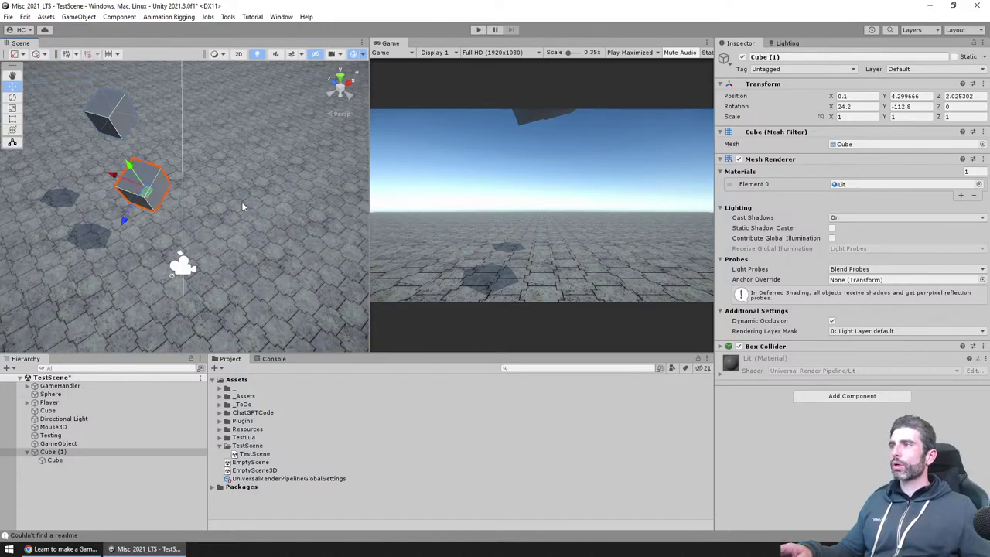
left_click_drag(242, 206, 372, 122, "alt")
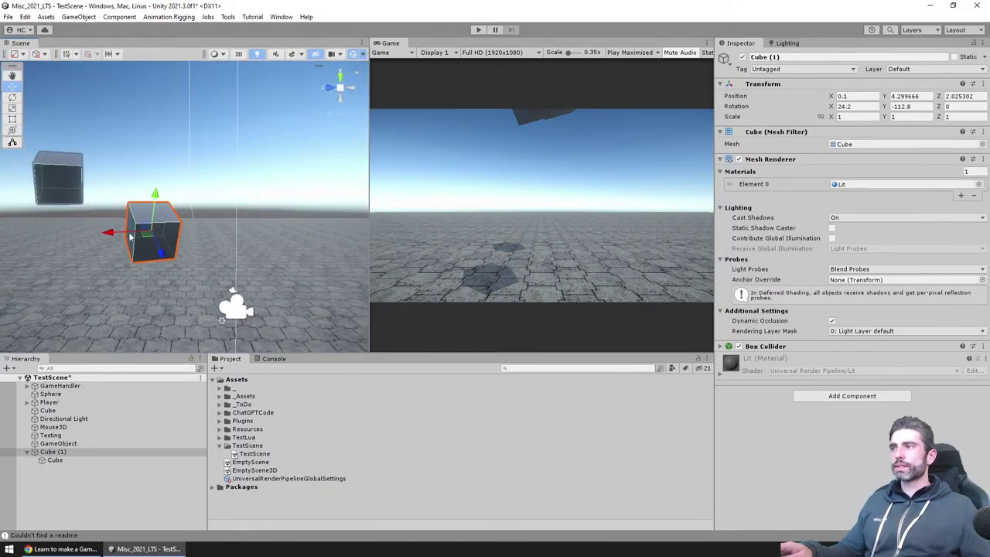
left_click_drag(118, 230, 86, 232)
left_click_drag(113, 241, 147, 236)
middle_click_drag(92, 204, 160, 216)
Step: Drag the child Cube beside the other cube, then select Cube (1) in the Hierarchy
left_click(159, 215)
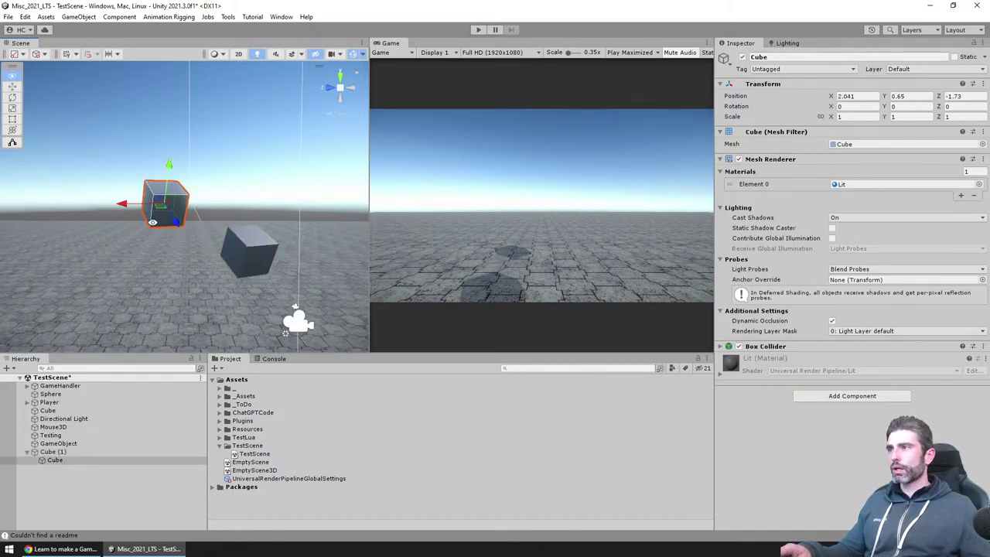
left_click_drag(160, 215, 128, 195, "alt")
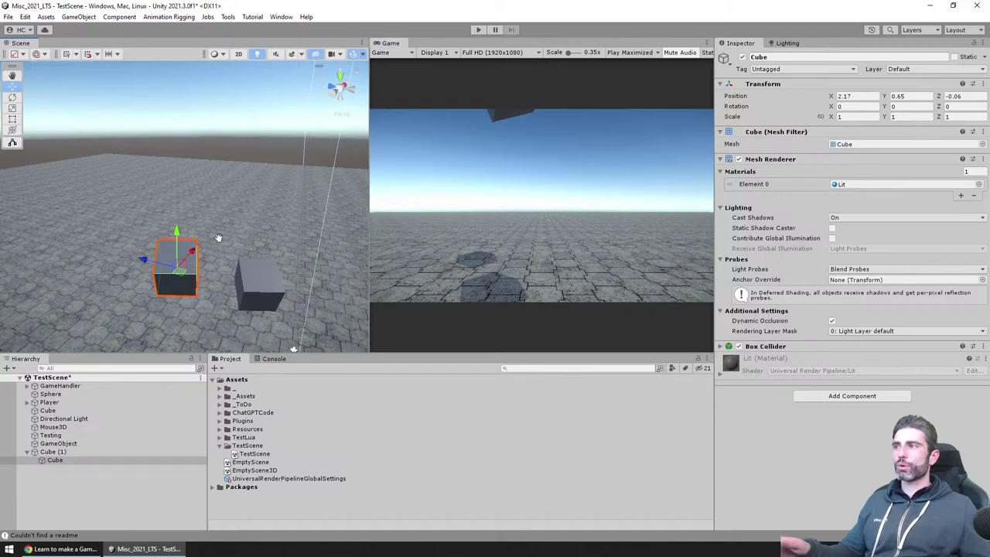
middle_click_drag(218, 237, 248, 197)
left_click_drag(212, 225, 236, 224)
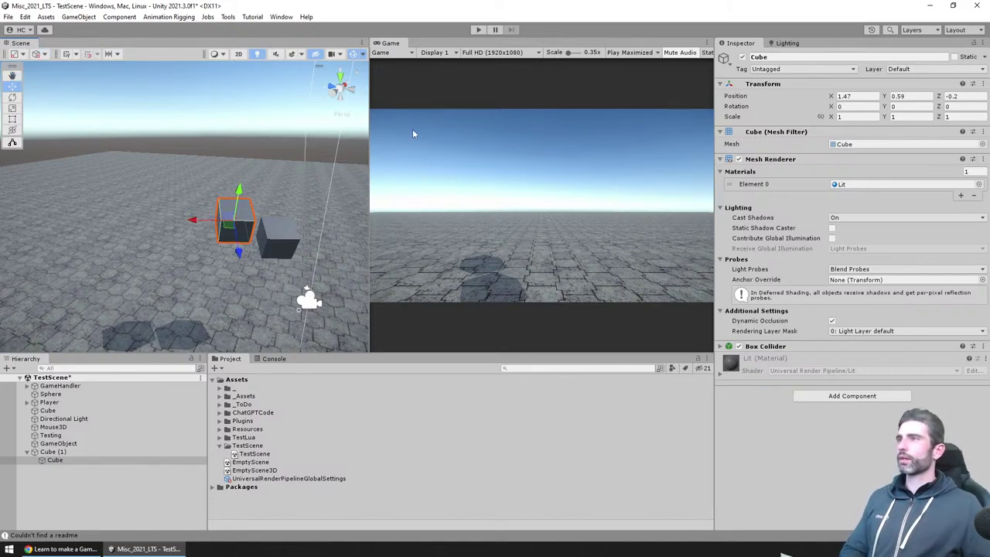
left_click_drag(292, 164, 272, 175)
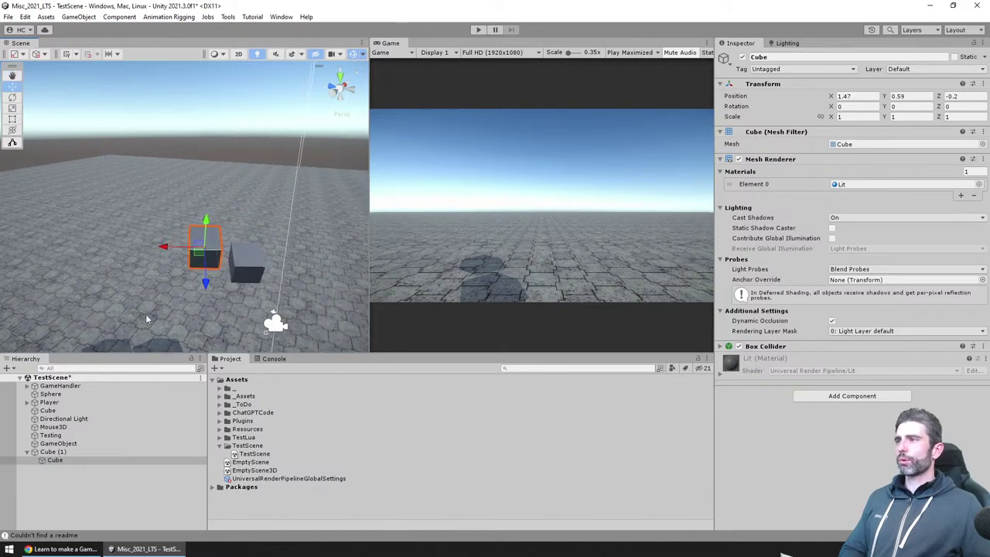
left_click(50, 452)
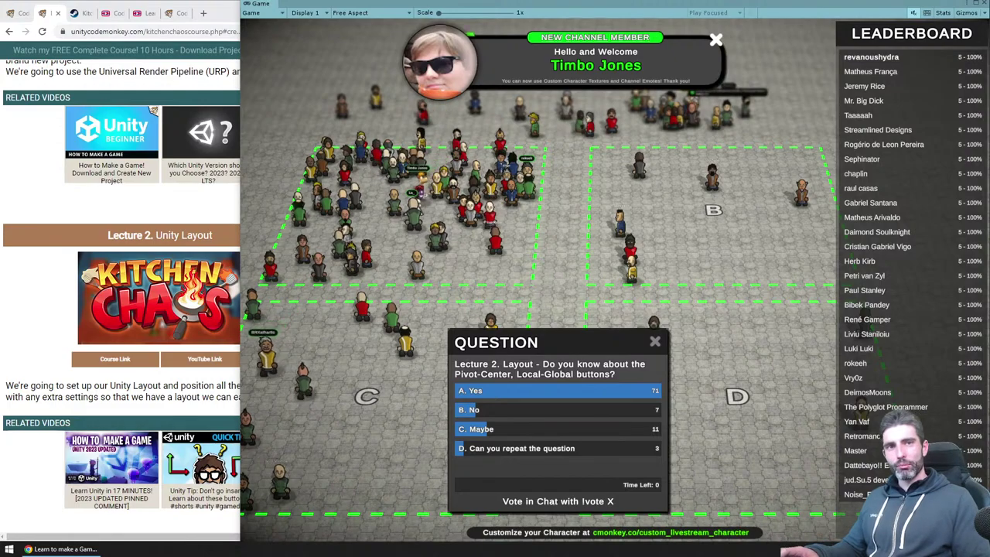
Step: Close the Lecture 2 poll at Yes 71 so the Lecture 3 color-extension poll begins
left_click(655, 343)
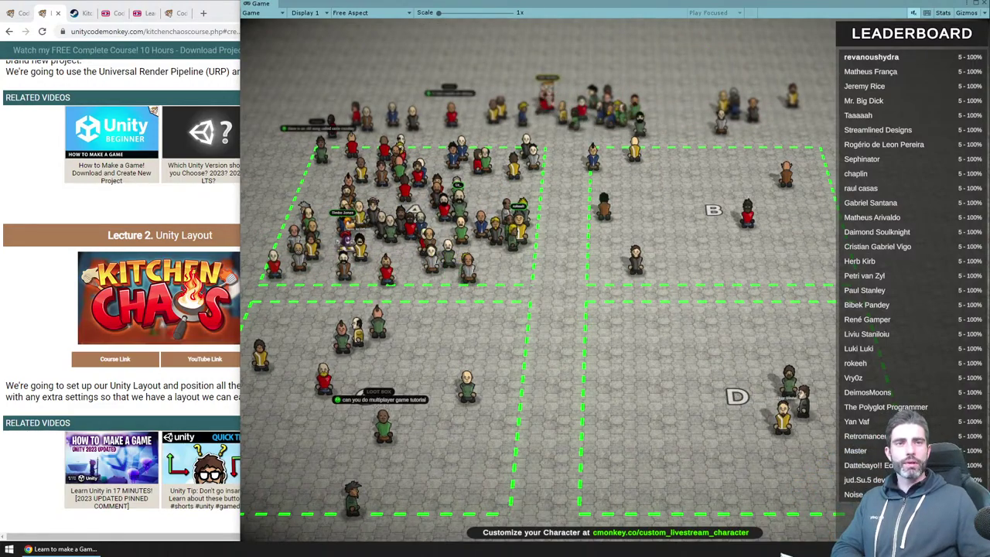
scroll(35, 316, "down", 5)
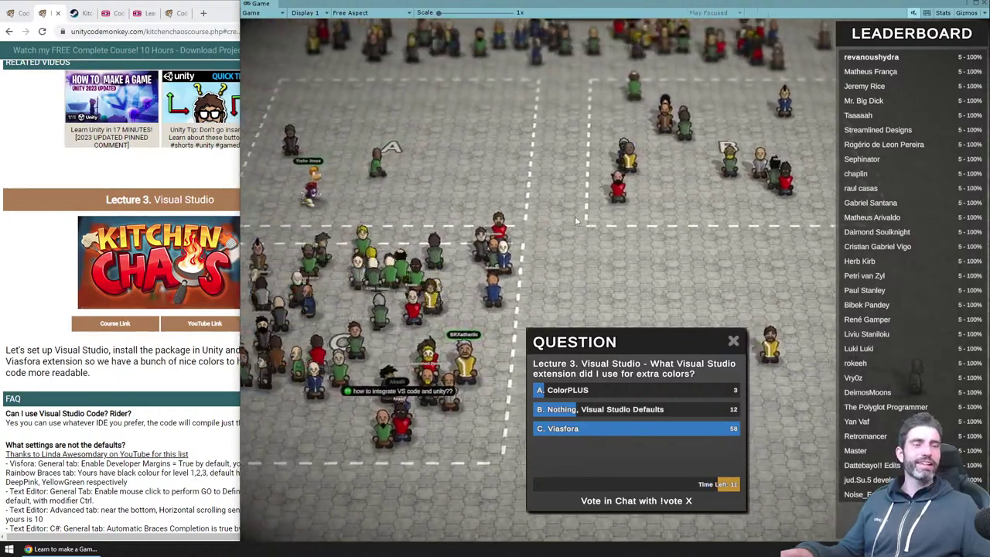
Step: Move the extension poll panel to the right and let Viasfora win with 61 votes
left_click_drag(606, 341, 698, 315)
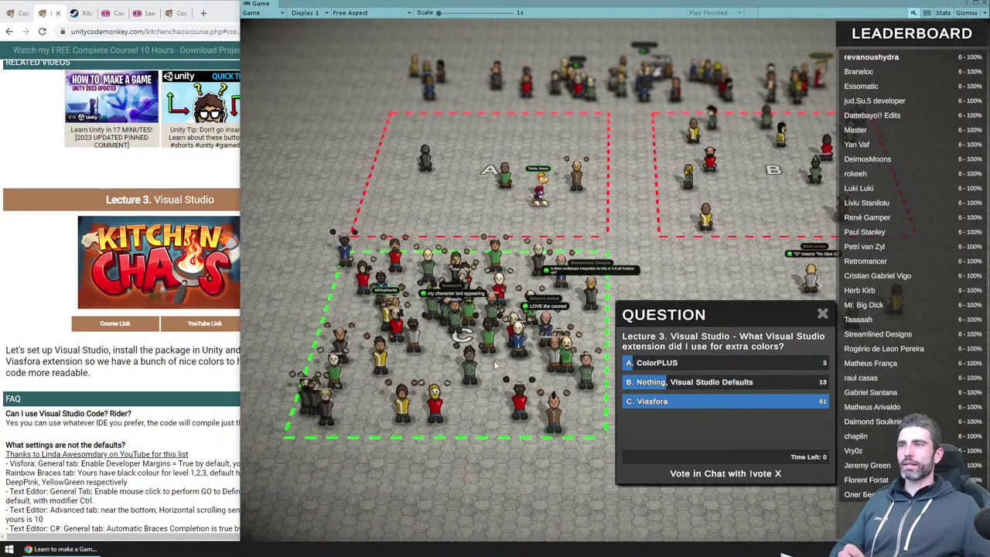
scroll(523, 362, "up", 3)
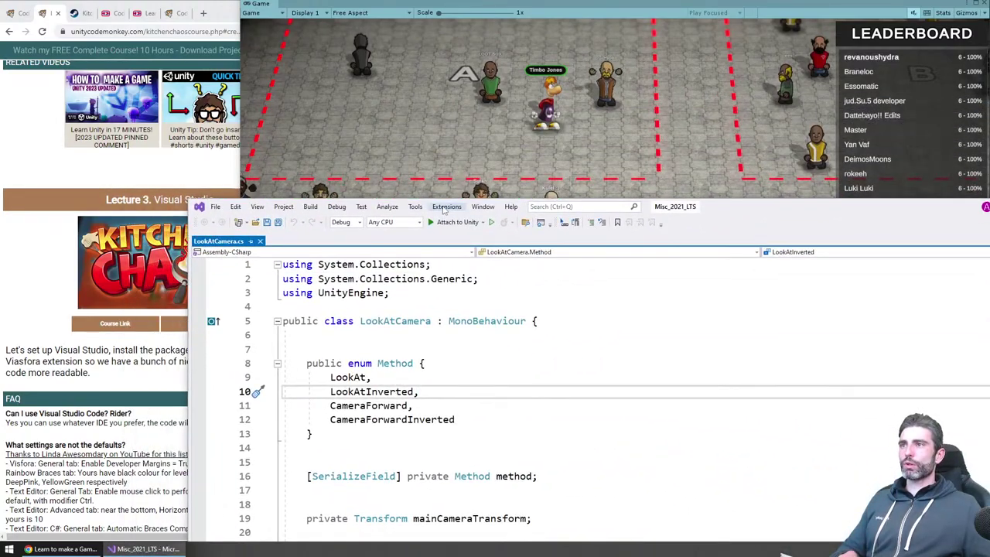
Step: Search Manage Extensions for 'viasfora', confirm it is installed, and close the manager
left_click(447, 207)
left_click(467, 233)
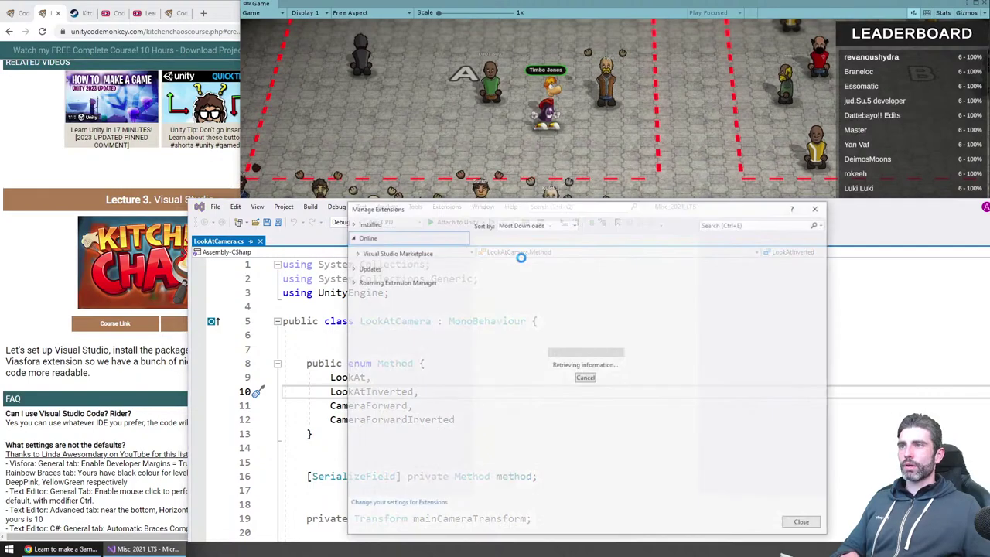
left_click(727, 225)
type("viasfora")
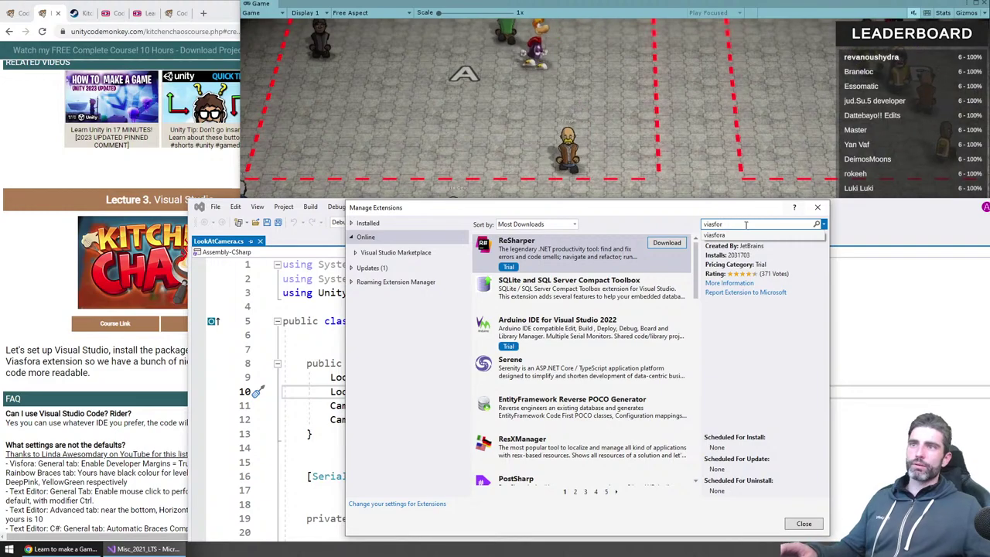
key("Return")
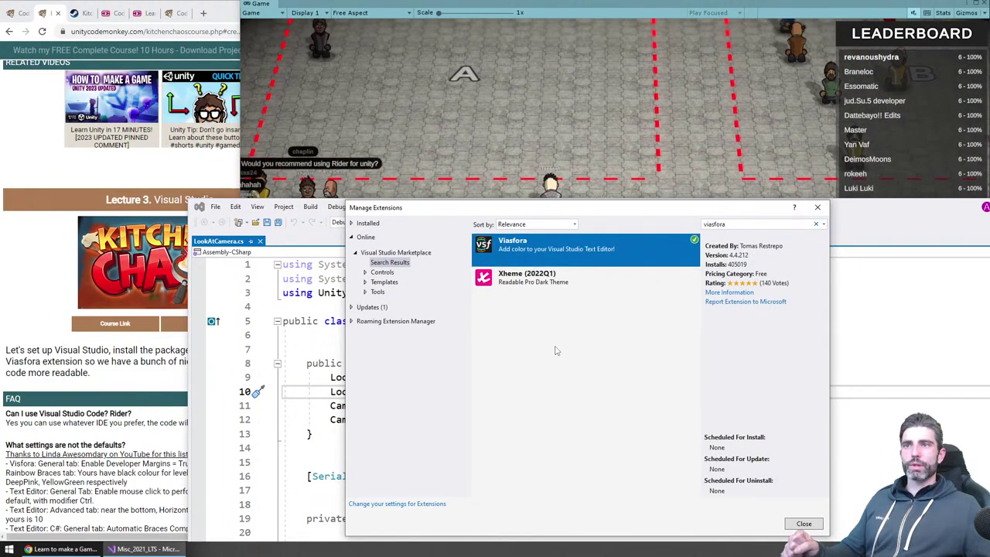
left_click(817, 208)
left_click_drag(792, 214, 710, 119)
scroll(638, 331, "down", 11)
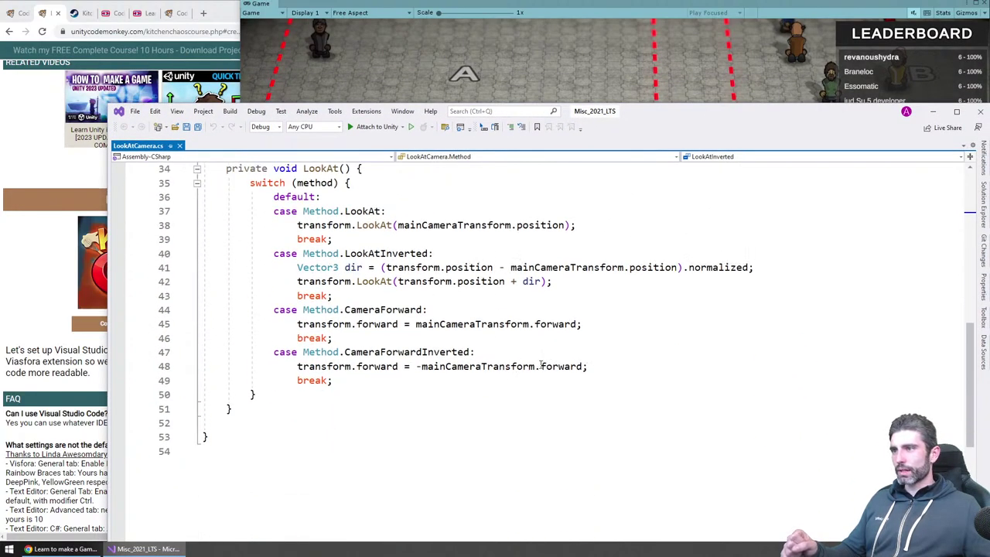
scroll(540, 381, "up", 2)
left_click(285, 297)
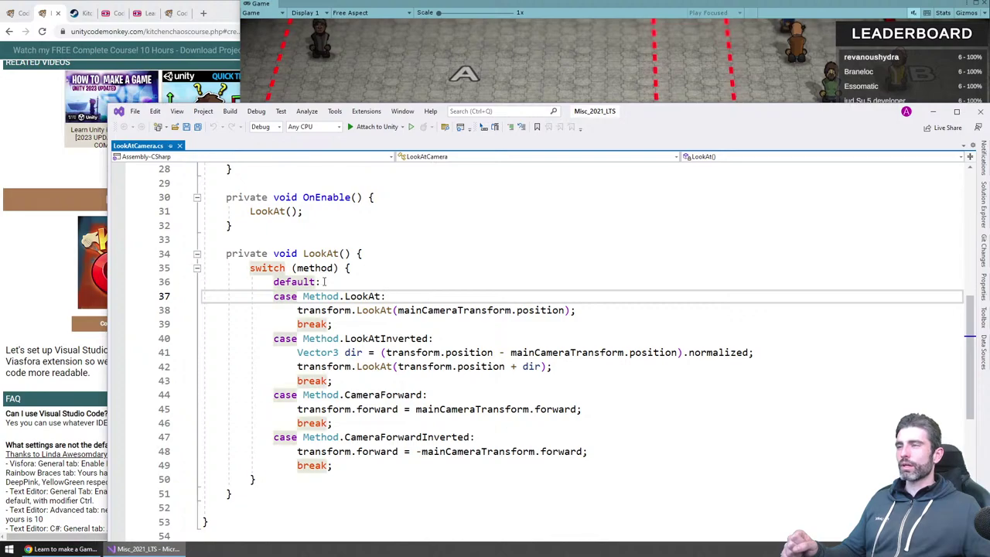
double_click(294, 281)
double_click(284, 296)
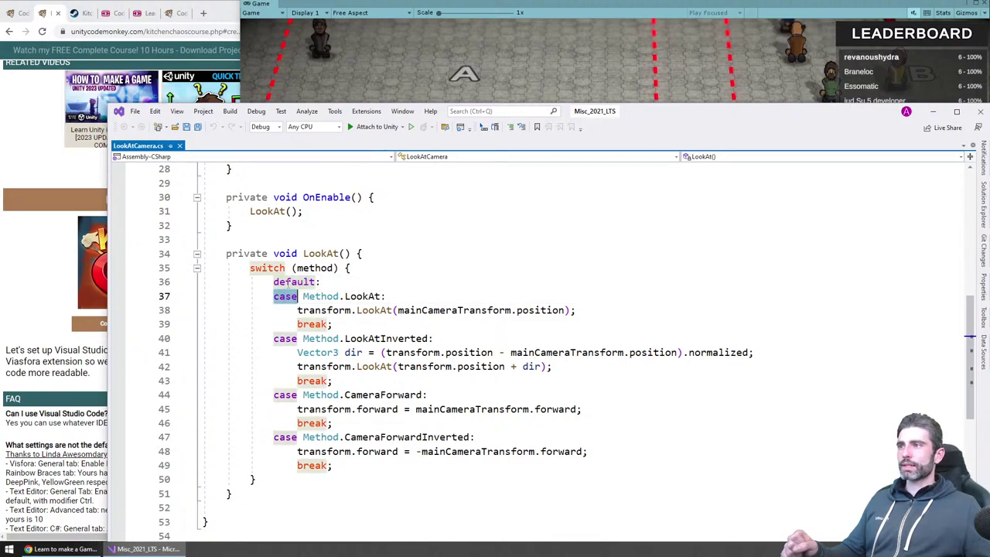
left_click(261, 268)
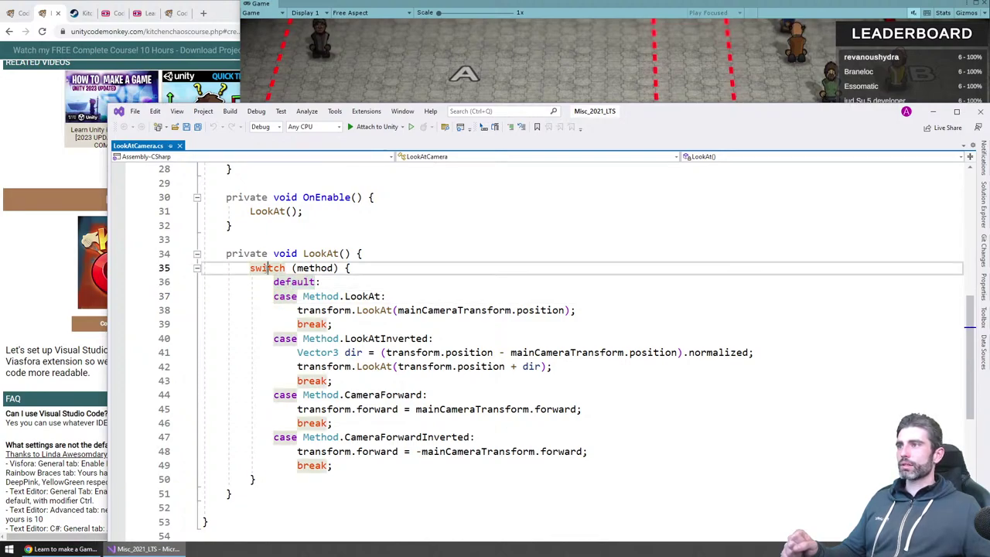
double_click(374, 310)
double_click(318, 352)
double_click(320, 338)
left_click(316, 352)
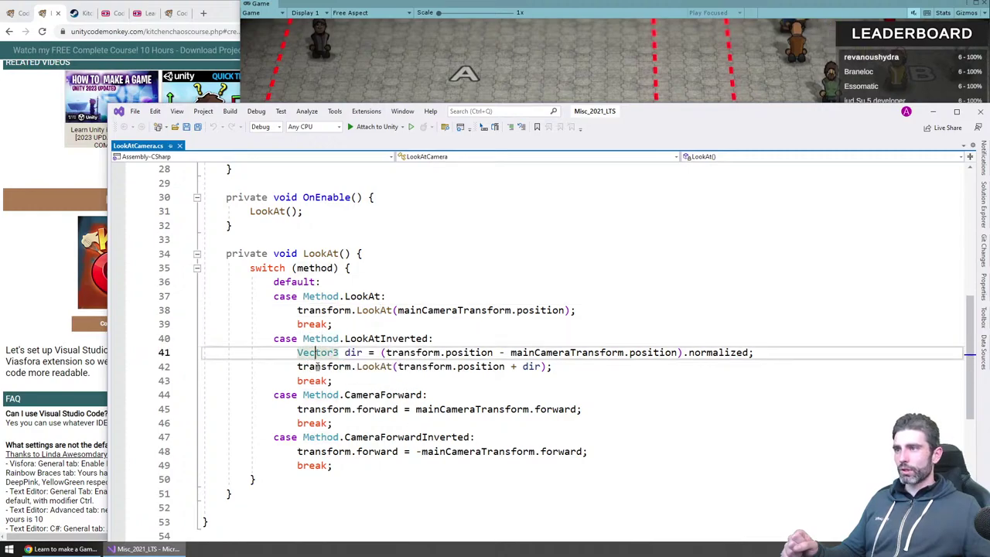
left_click(375, 367)
double_click(374, 311)
left_click(436, 275)
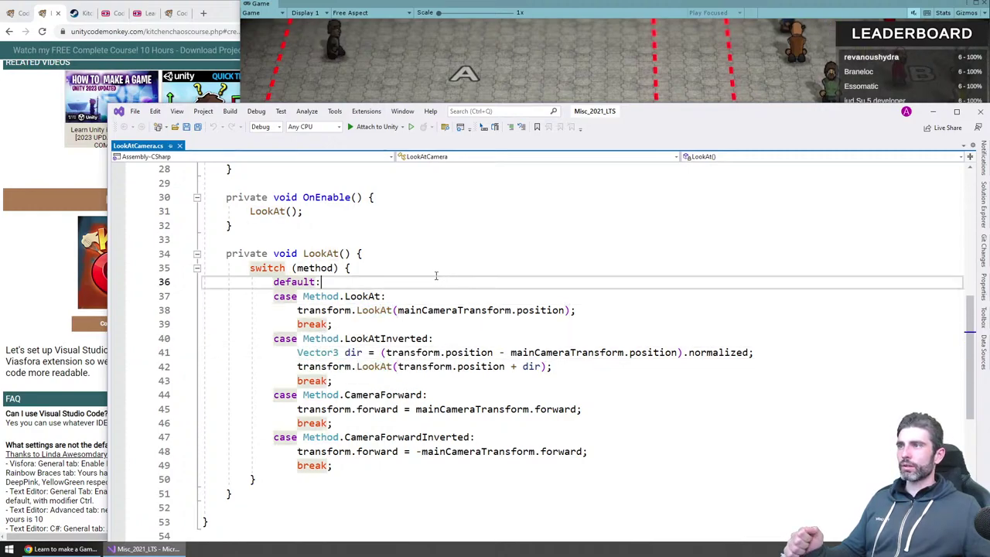
scroll(436, 276, "up", 2)
left_click(325, 282)
double_click(320, 225)
scroll(387, 296, "up", 3)
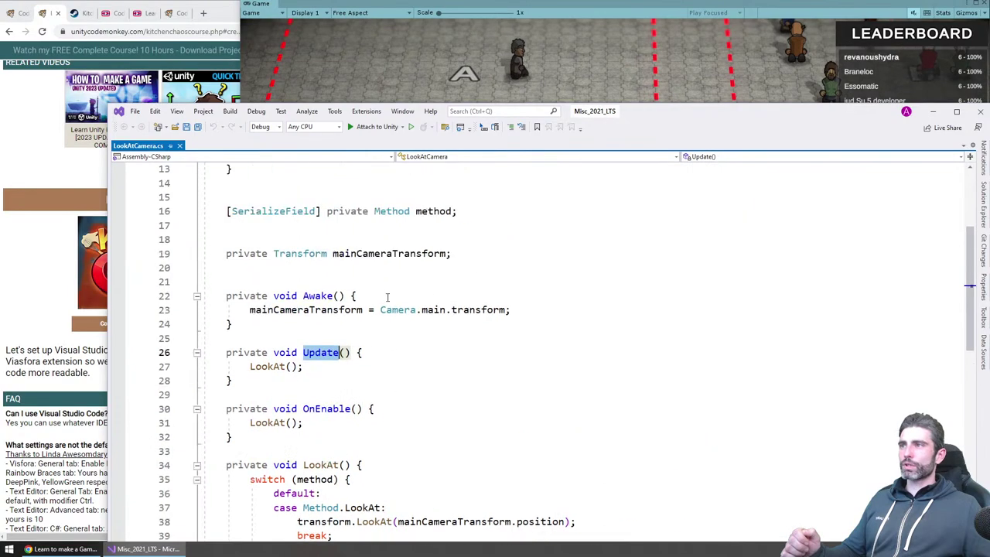
left_click(325, 296)
left_click(387, 225)
scroll(464, 288, "down", 6)
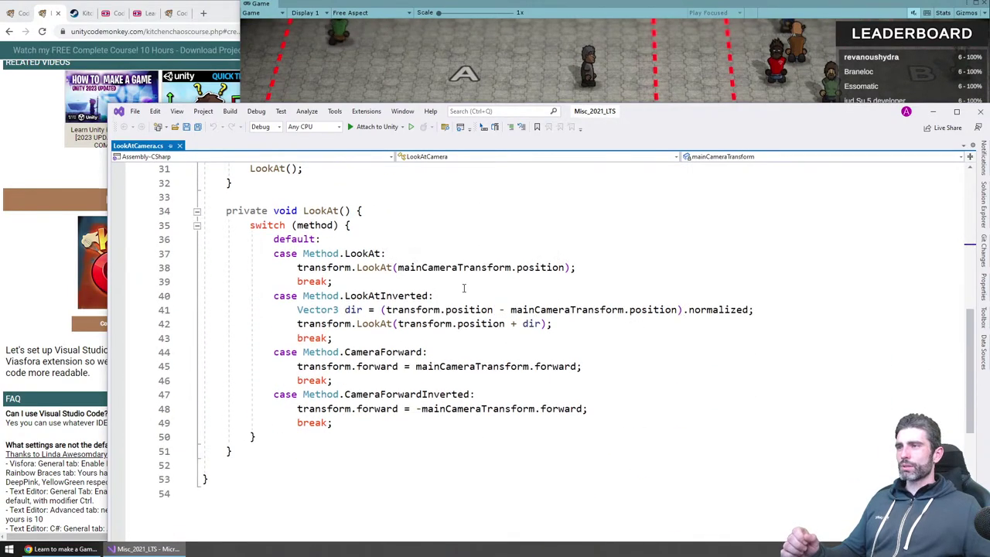
left_click(464, 285)
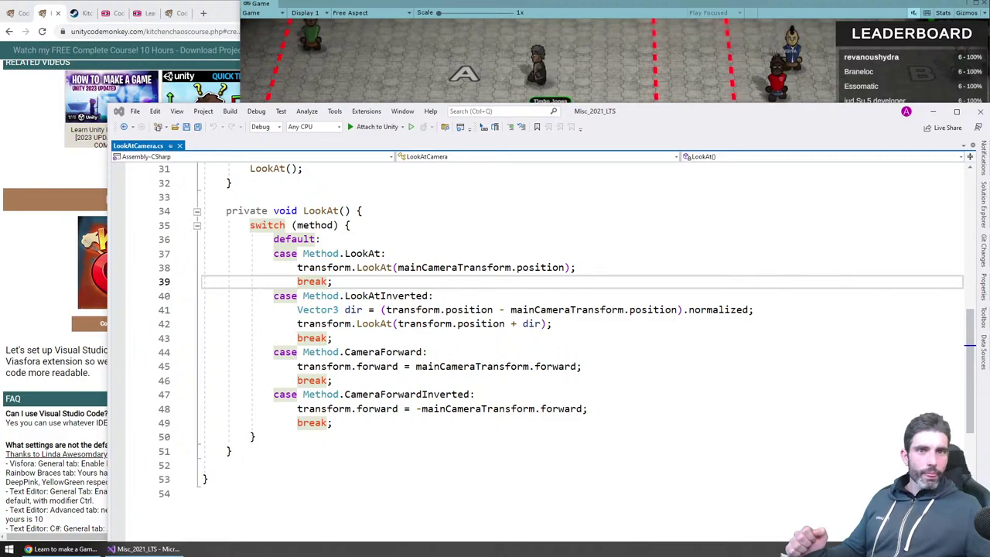
Step: Open GameHandler_Setup.cs and scroll through its code
left_click(348, 336)
scroll(718, 397, "down", 12)
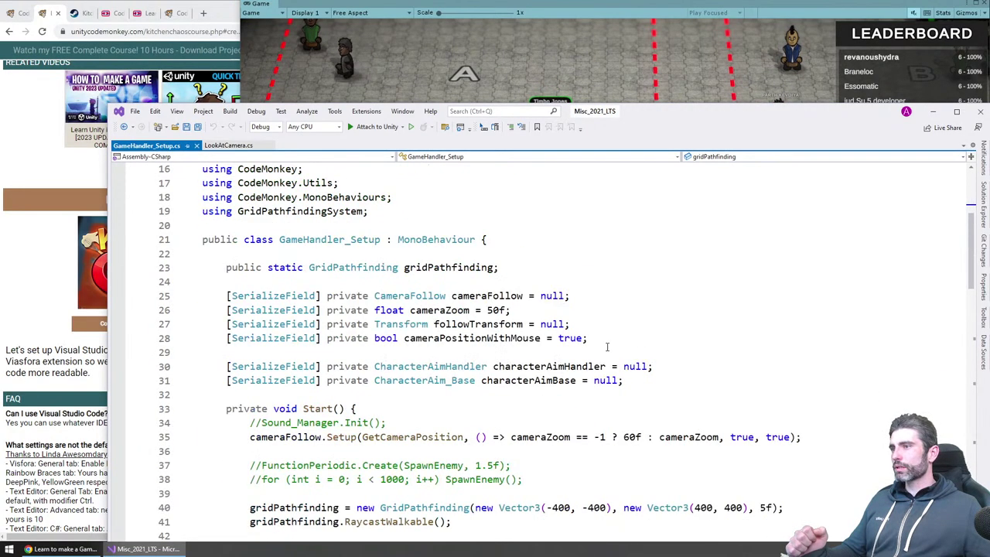
scroll(717, 398, "up", 5)
scroll(716, 385, "down", 3)
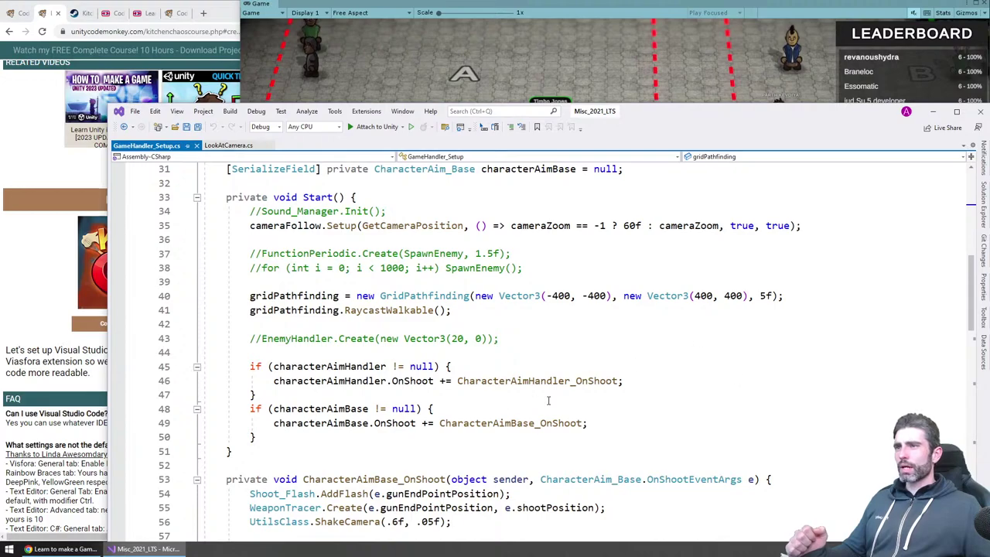
scroll(549, 400, "down", 6)
Step: Highlight the CharacterAimBase_OnShoot method and its Cannot Damage message text
left_click_drag(410, 427, 202, 224)
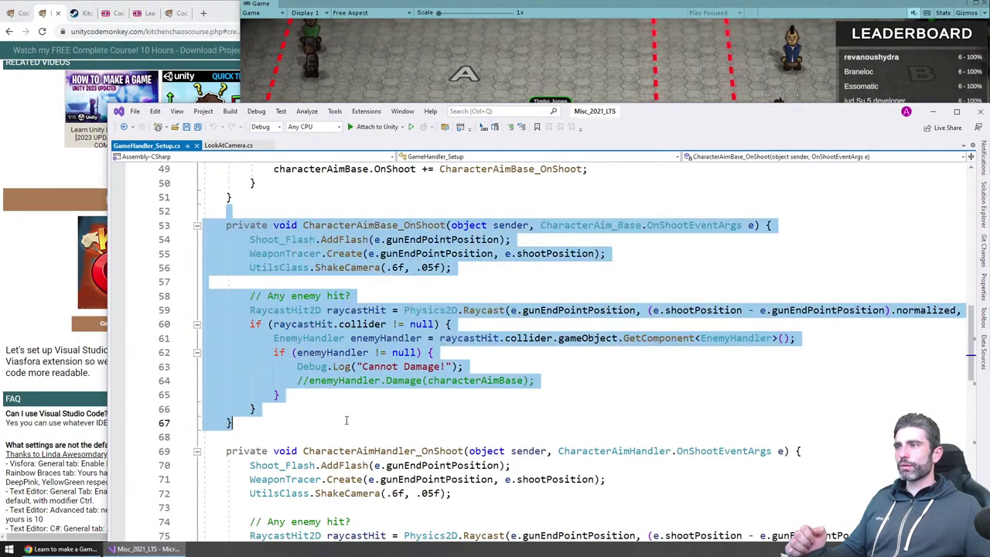
left_click(410, 430)
left_click_drag(363, 371, 437, 367)
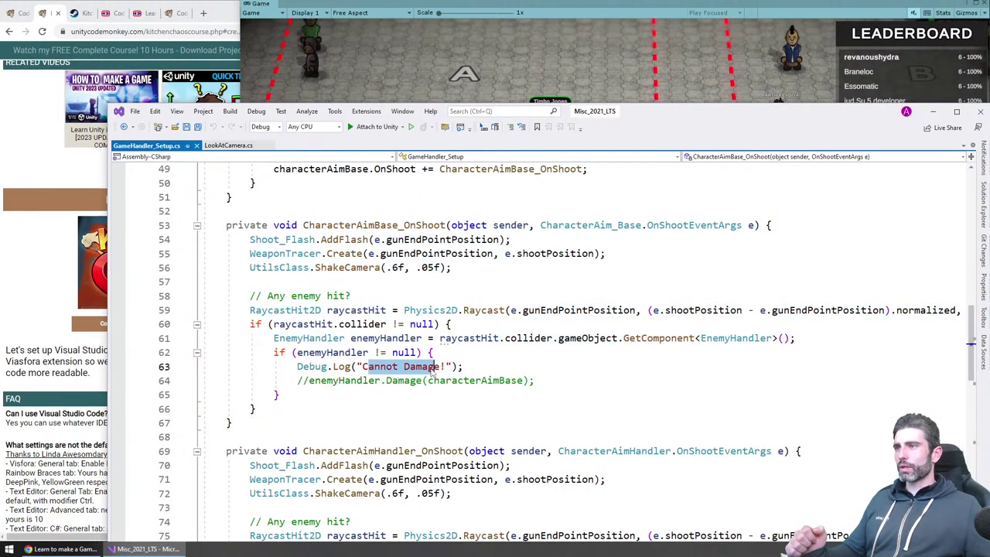
left_click(337, 367)
left_click(359, 403)
left_click_drag(359, 403, 349, 225)
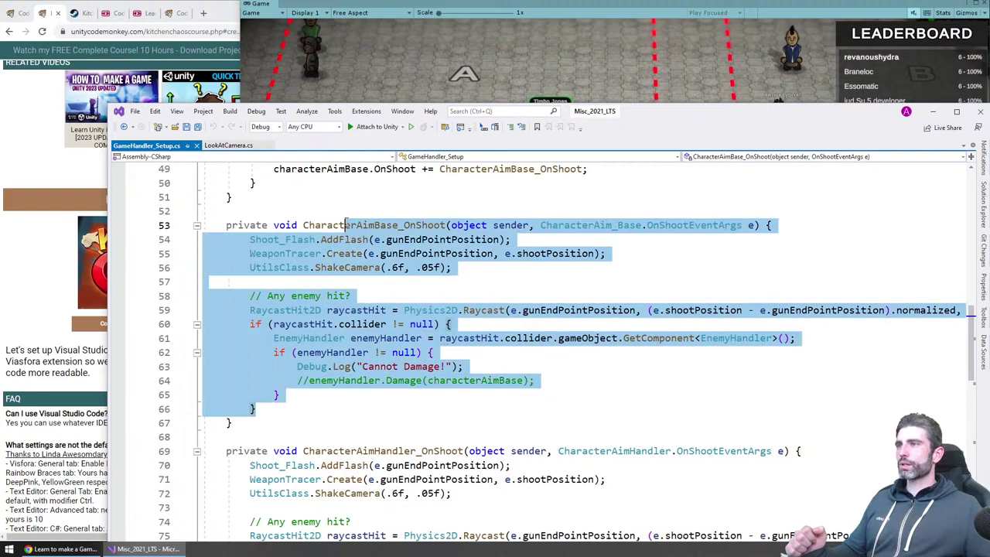
left_click(363, 207)
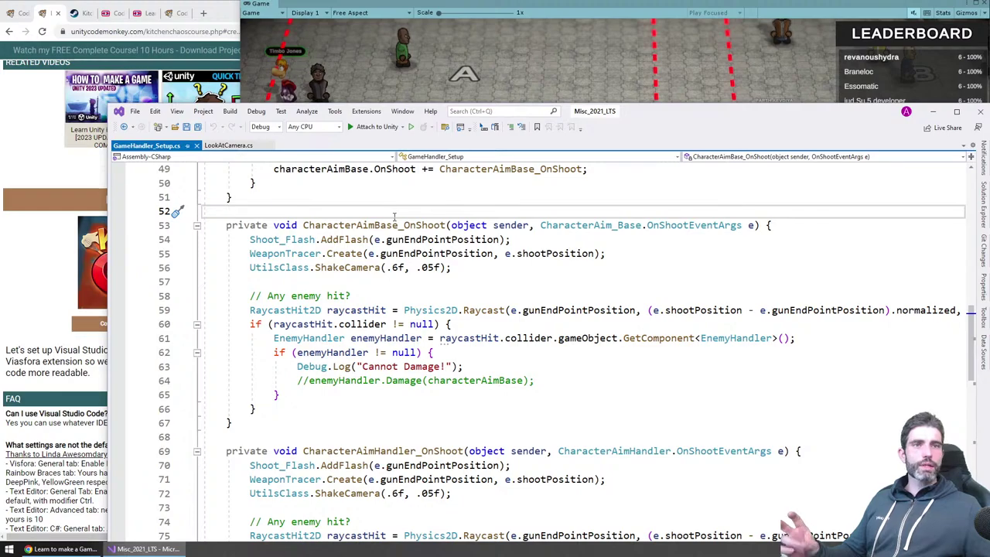
Step: Point out the UtilsClass.GetMouseWorldPosition call near line 90, then move Visual Studio aside to reveal the poll
scroll(403, 374, "down", 7)
scroll(325, 292, "up", 3)
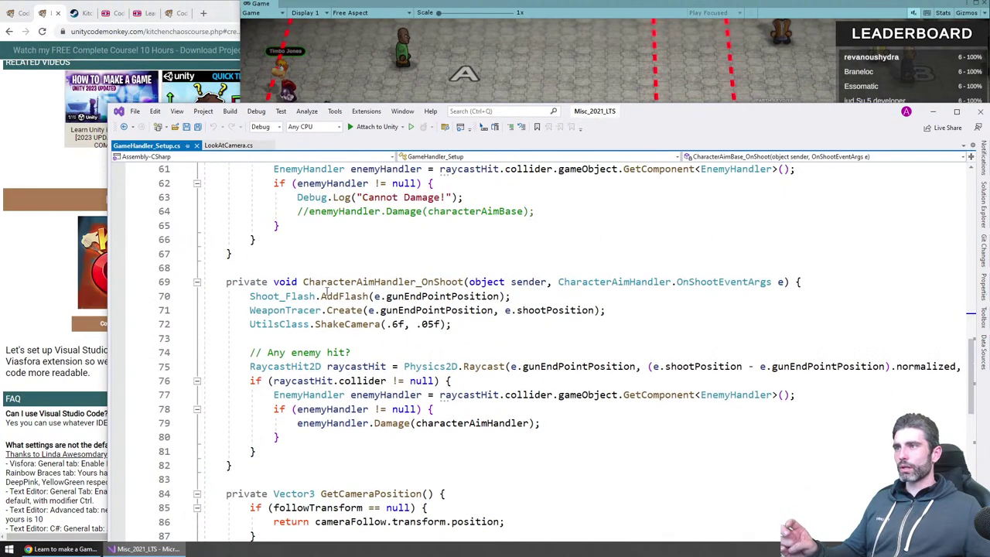
scroll(336, 306, "down", 5)
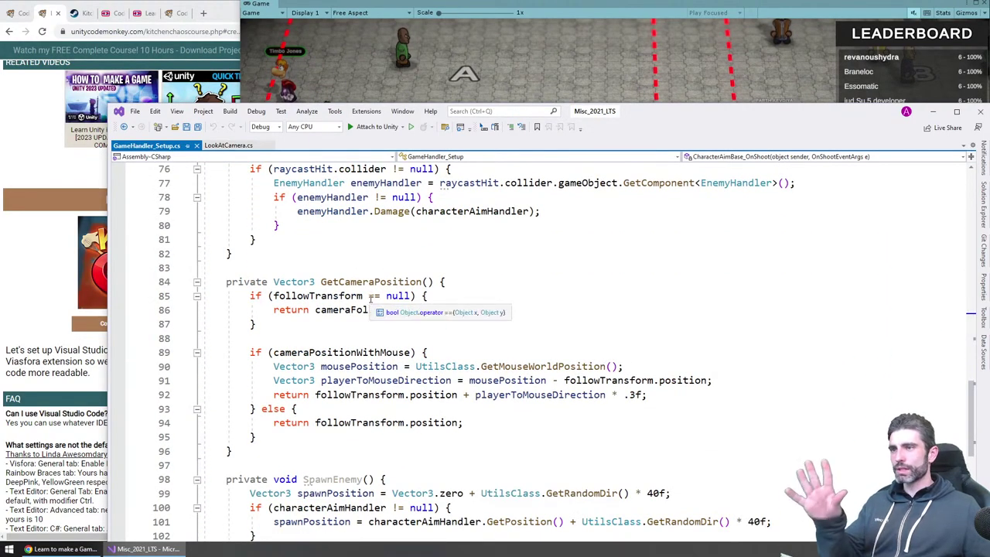
scroll(633, 316, "down", 1)
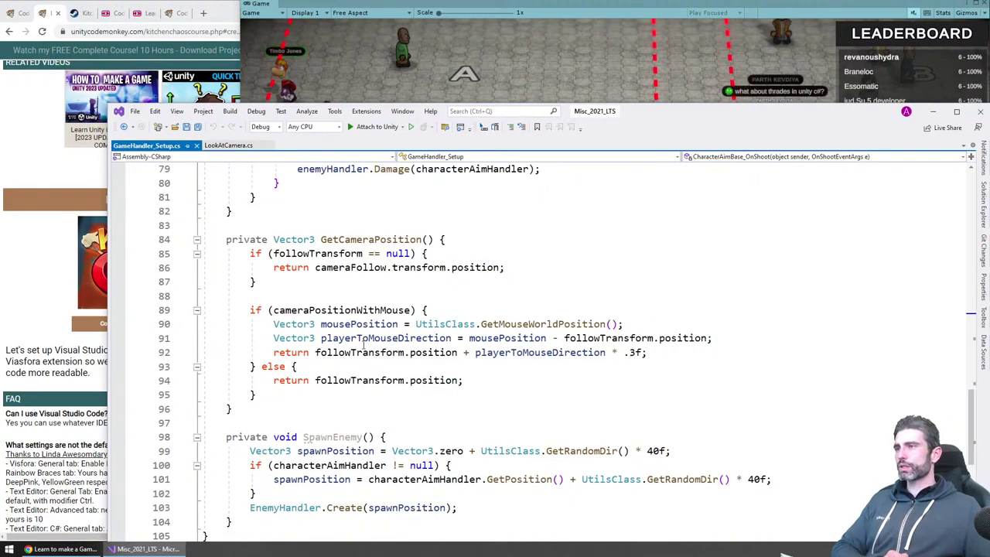
left_click(257, 315)
left_click(442, 324)
left_click(542, 324)
left_click(696, 280)
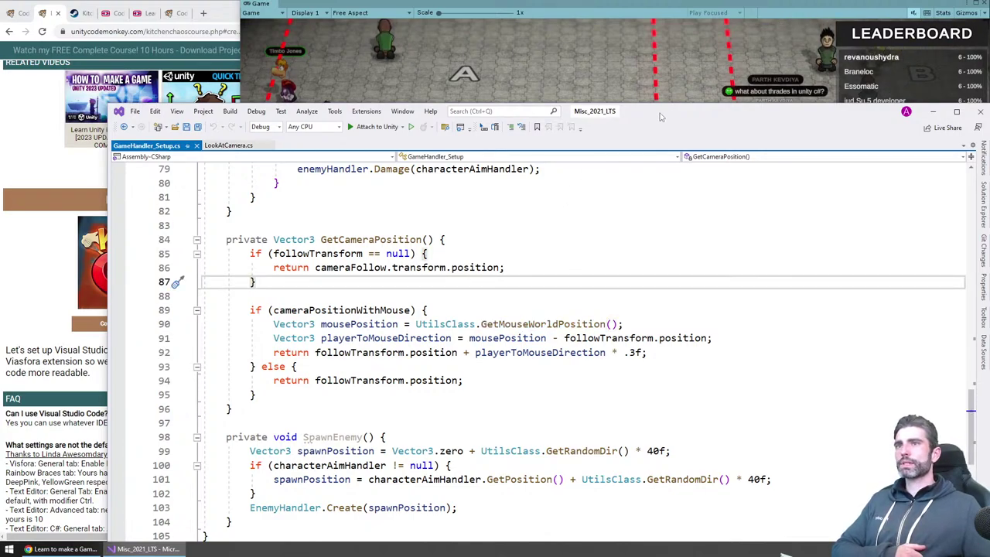
left_click_drag(661, 117, 627, 429)
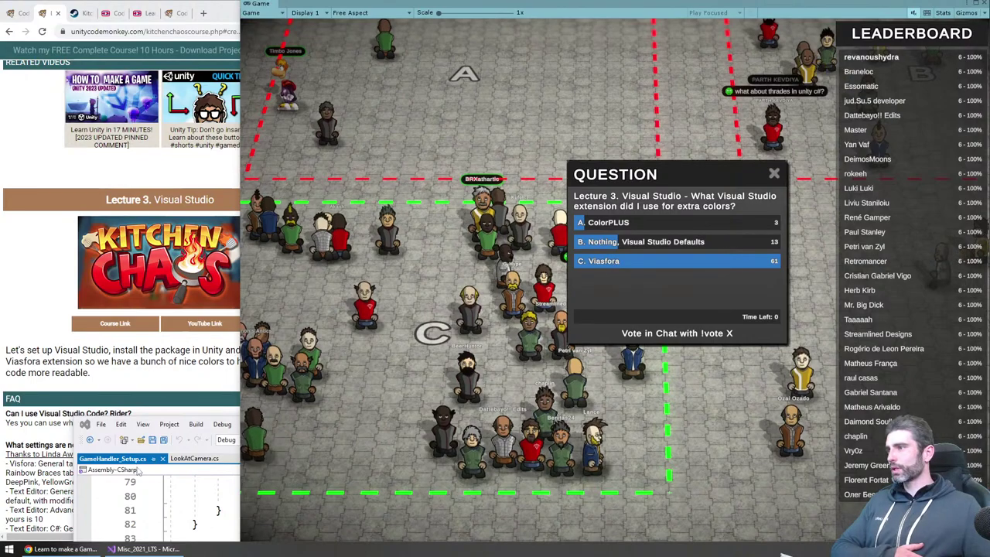
Step: Move Visual Studio off screen and close the finished Lecture 3 Viasfora poll question
key("alt+Tab")
left_click_drag(664, 440, 0, 185)
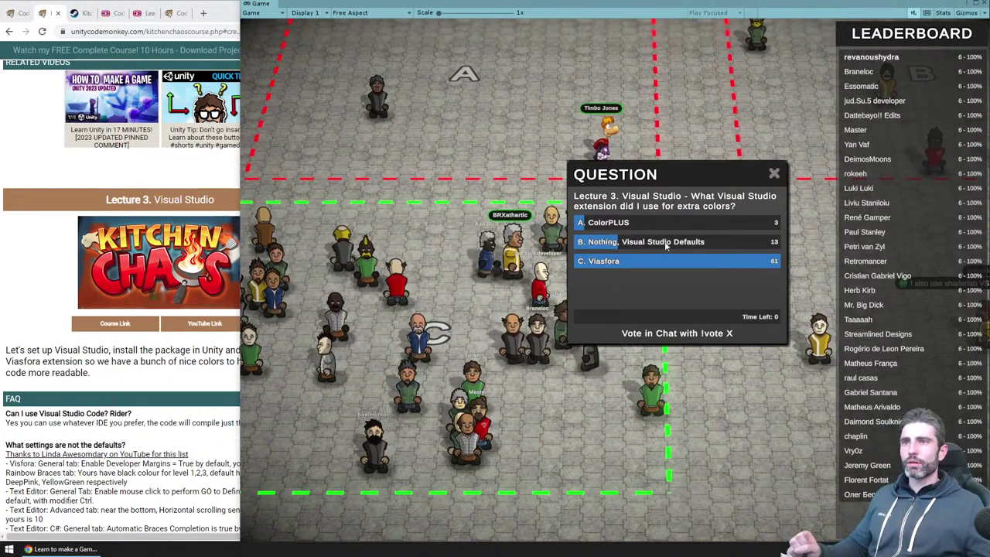
left_click_drag(676, 177, 691, 202)
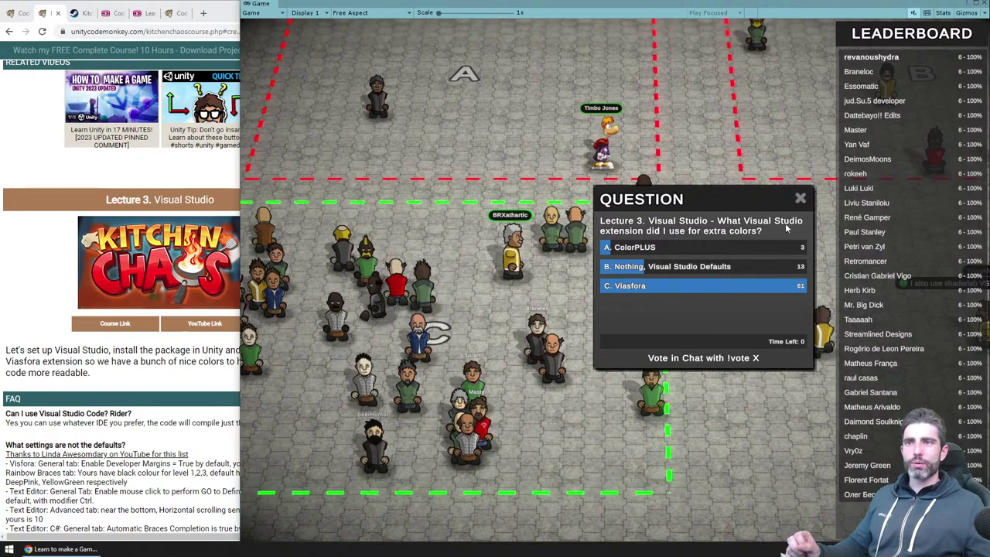
left_click(800, 200)
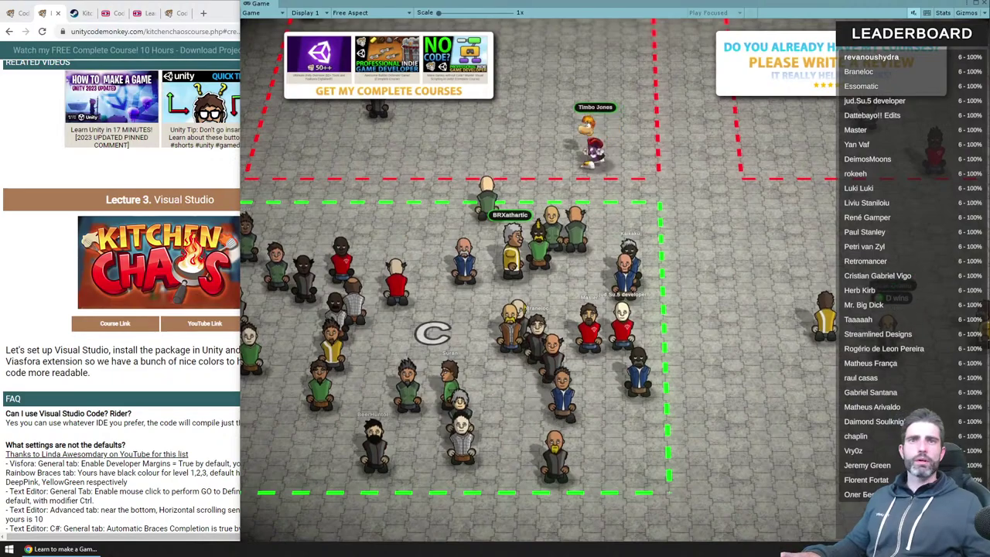
Step: Scroll the Chrome course page to the Lecture 4 Code Style, Naming Rules heading, then return to Unity
left_click(33, 294)
scroll(33, 294, "down", 10)
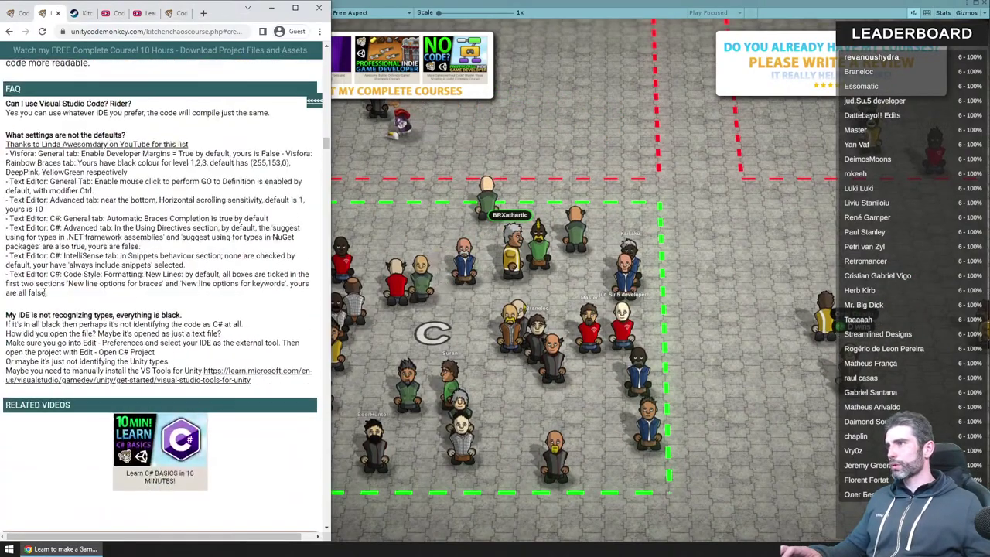
left_click_drag(78, 185, 201, 183)
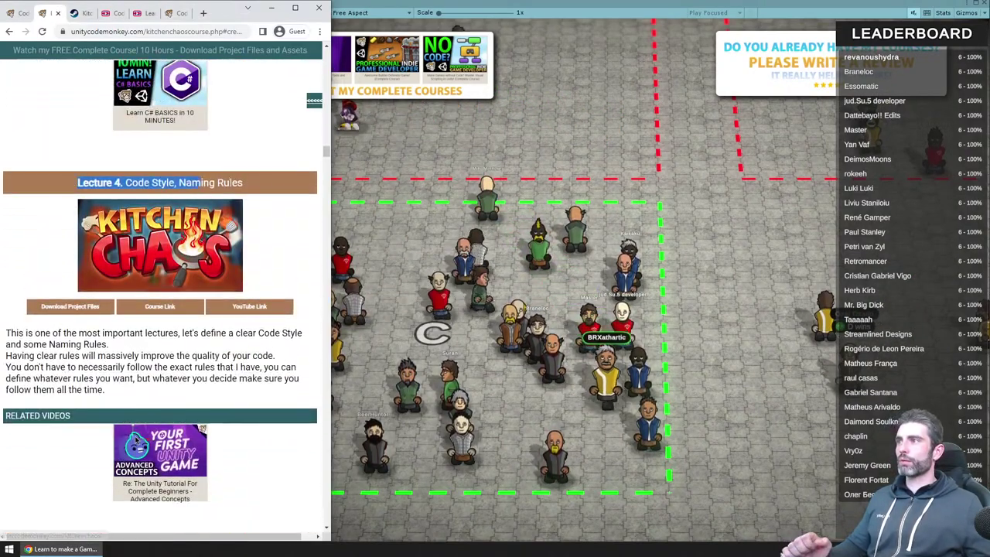
left_click(171, 367)
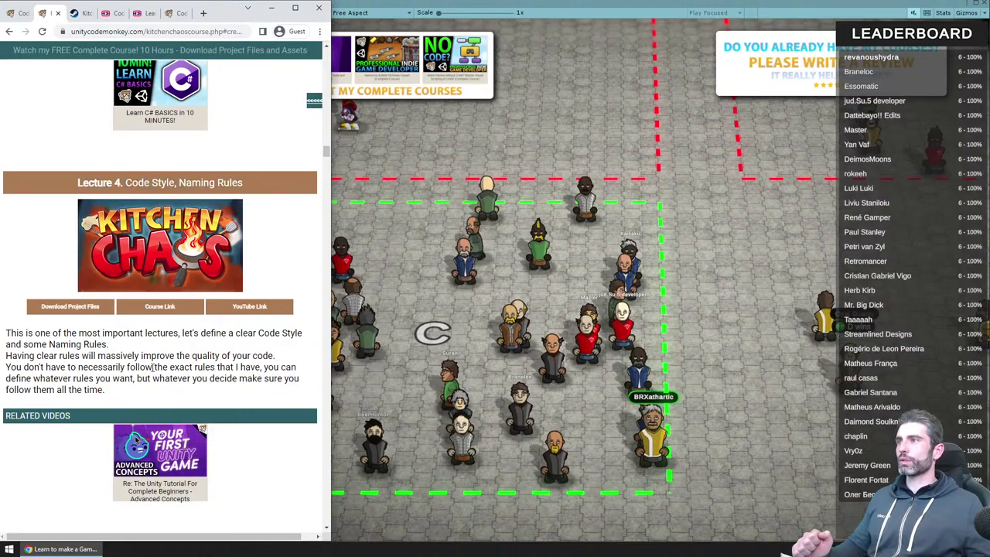
key("alt+Tab")
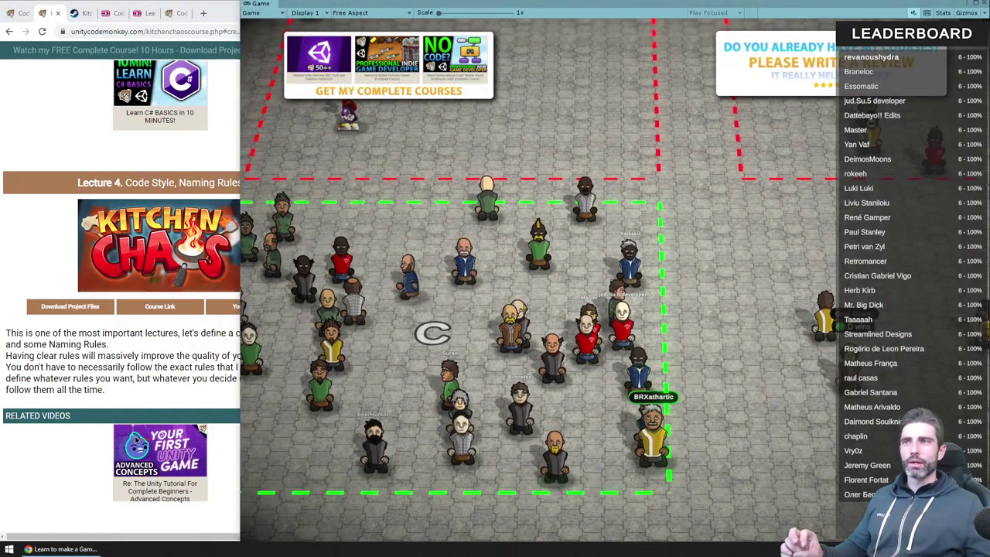
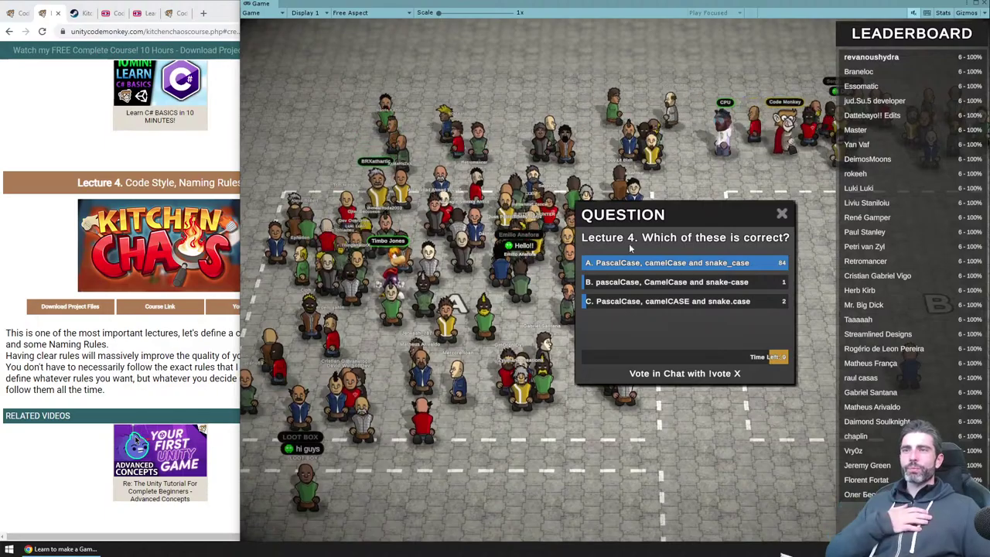
Step: Nudge the quiz question right and highlight the Lecture 4 Code Style, Naming Rules heading on the course page
left_click_drag(667, 216, 709, 215)
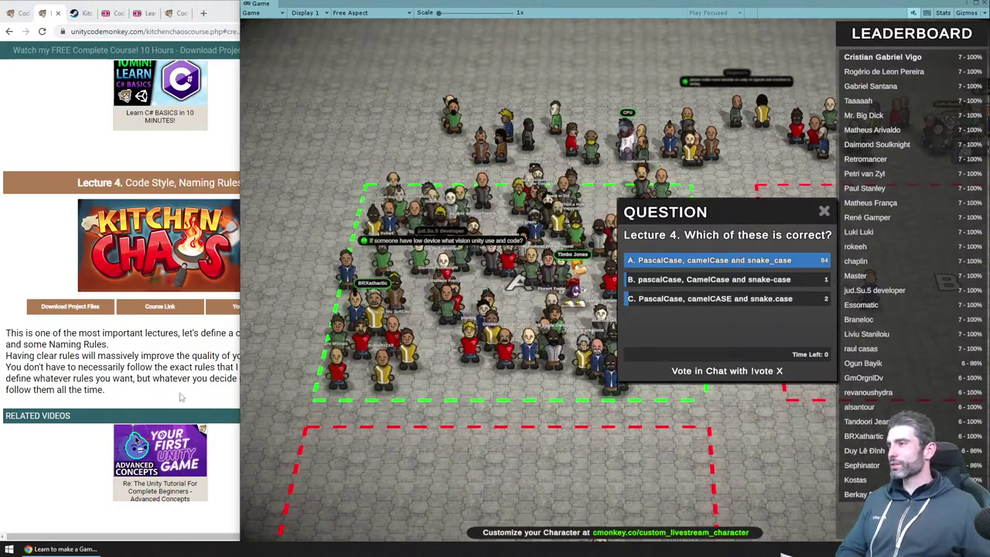
left_click(212, 362)
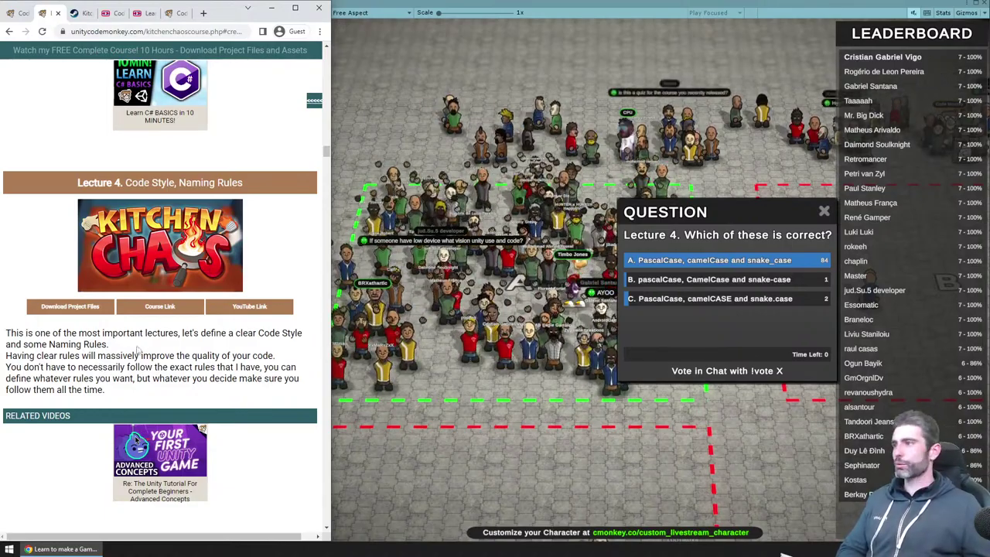
left_click_drag(76, 182, 242, 189)
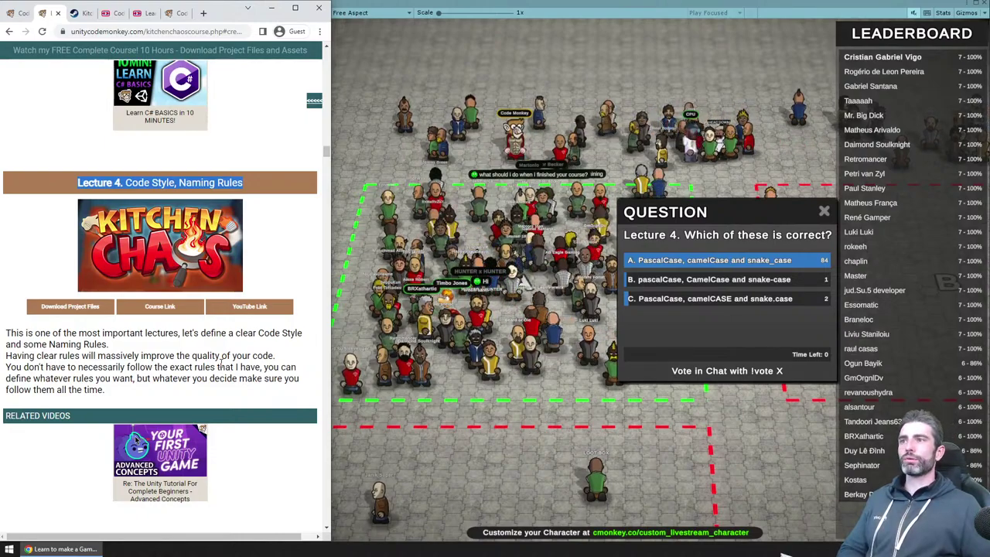
Step: Switch between the course page and the game, leaving the quiz game in front
left_click(657, 259)
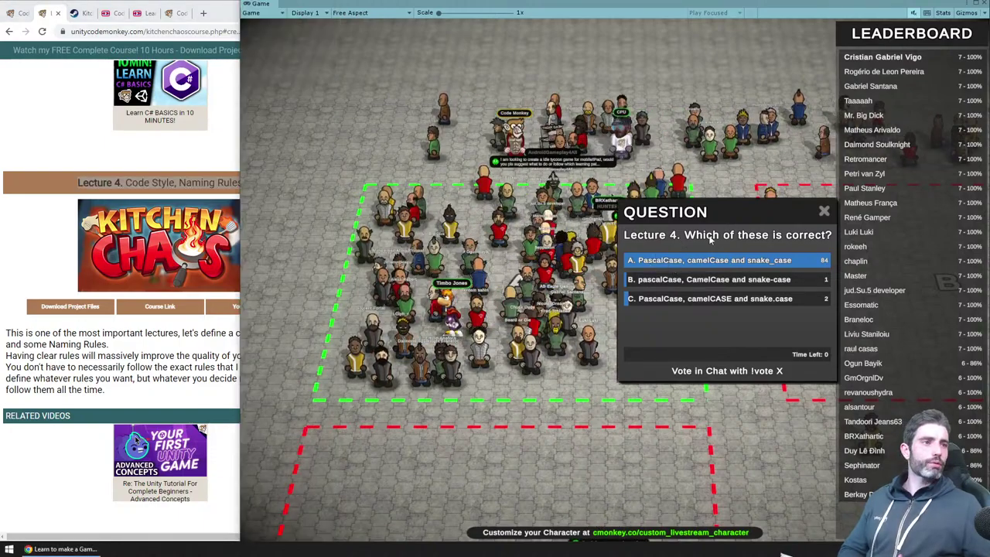
left_click(38, 203)
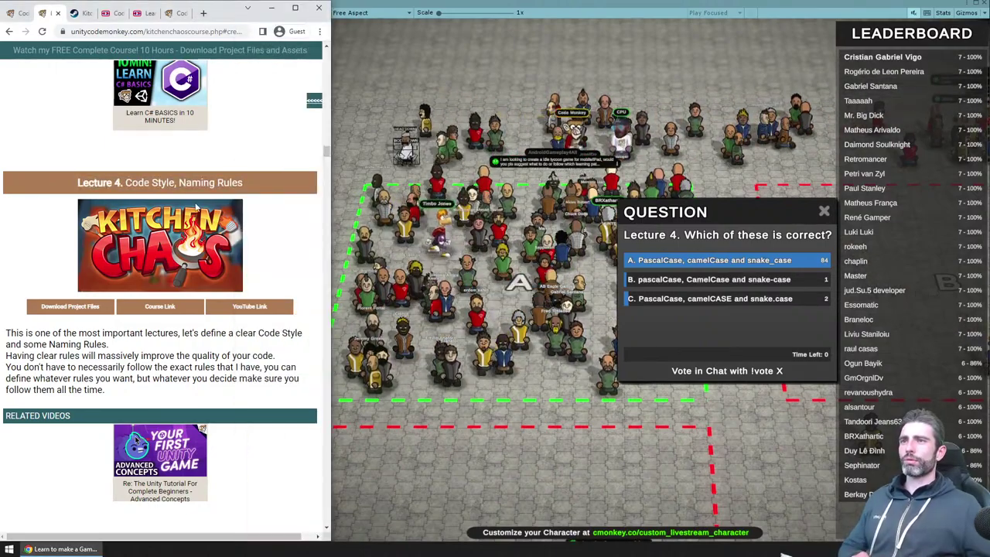
key("alt+Tab")
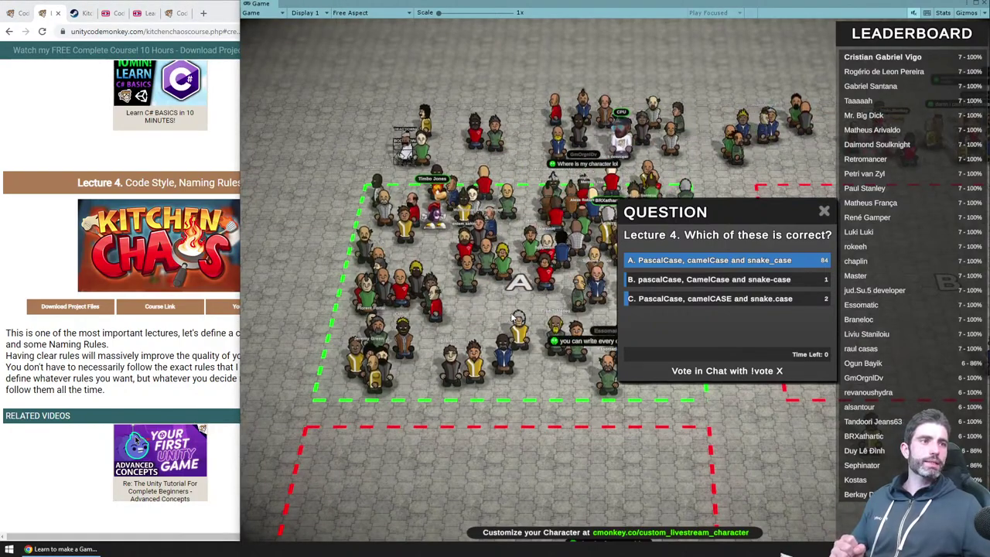
Step: Pan the game camera right across the voting crowd, zooming in and out along the way
key("d")
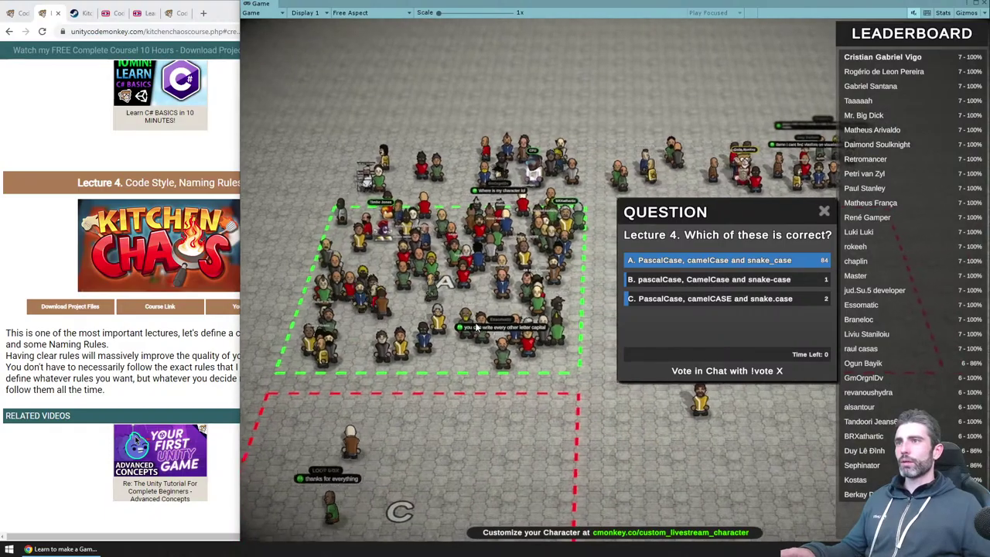
scroll(445, 350, "up", 5)
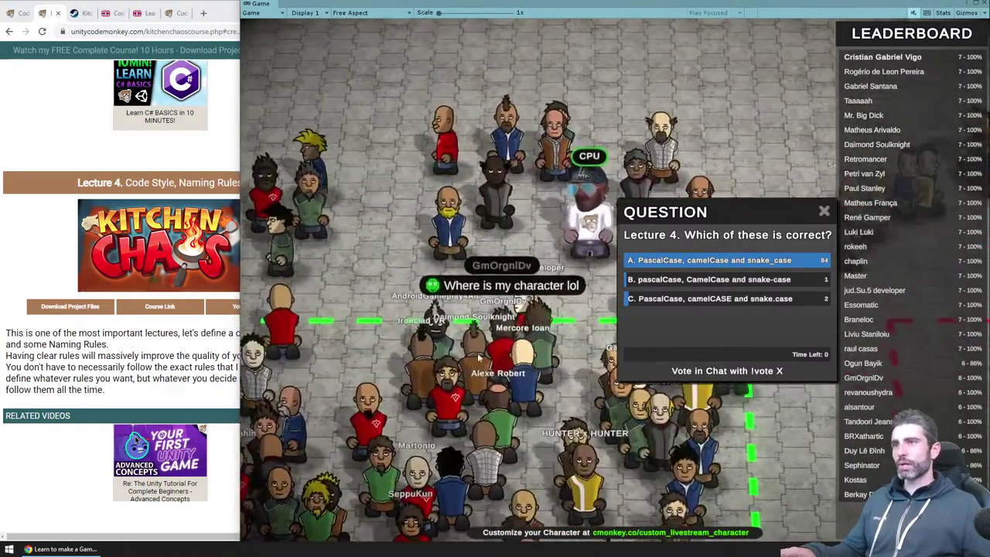
scroll(490, 333, "down", 5)
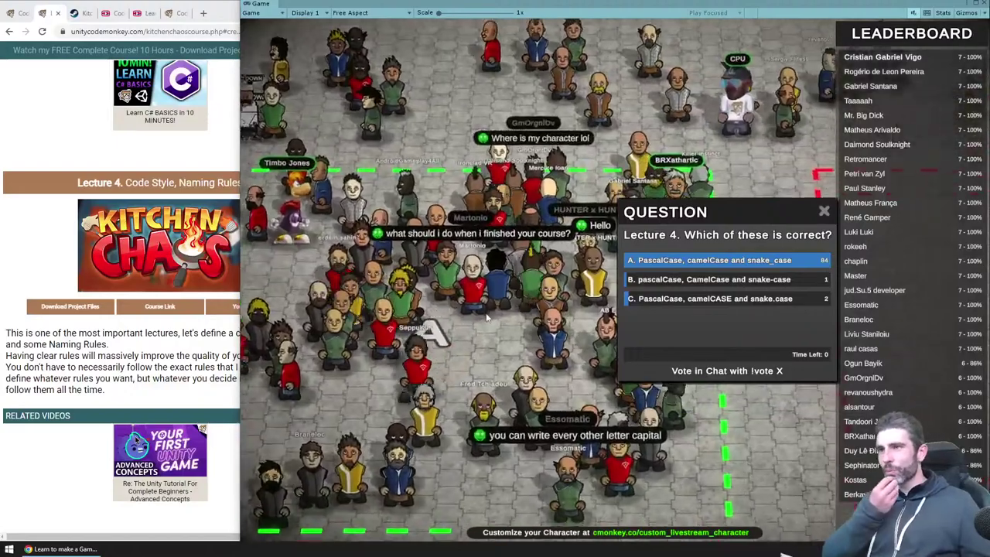
scroll(484, 314, "up", 3)
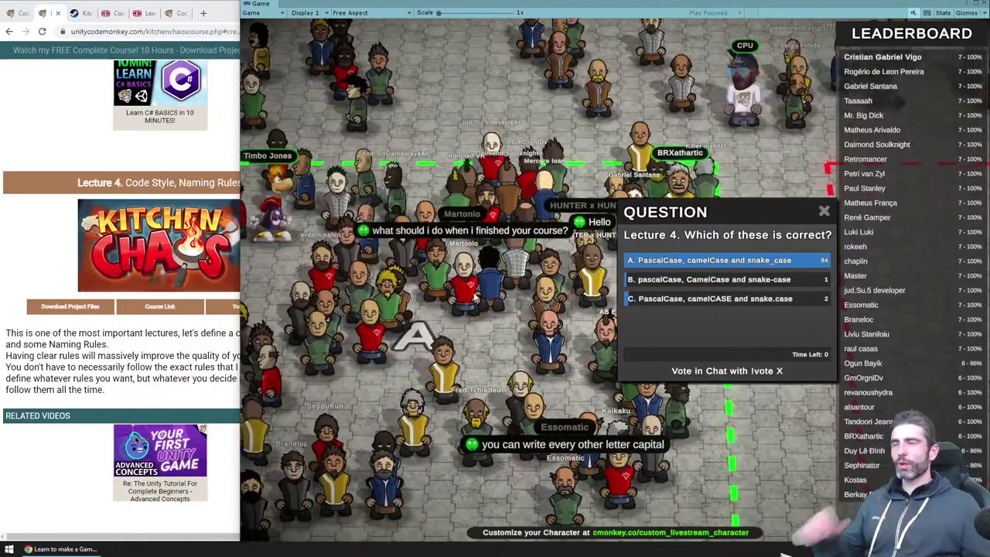
scroll(457, 324, "down", 5)
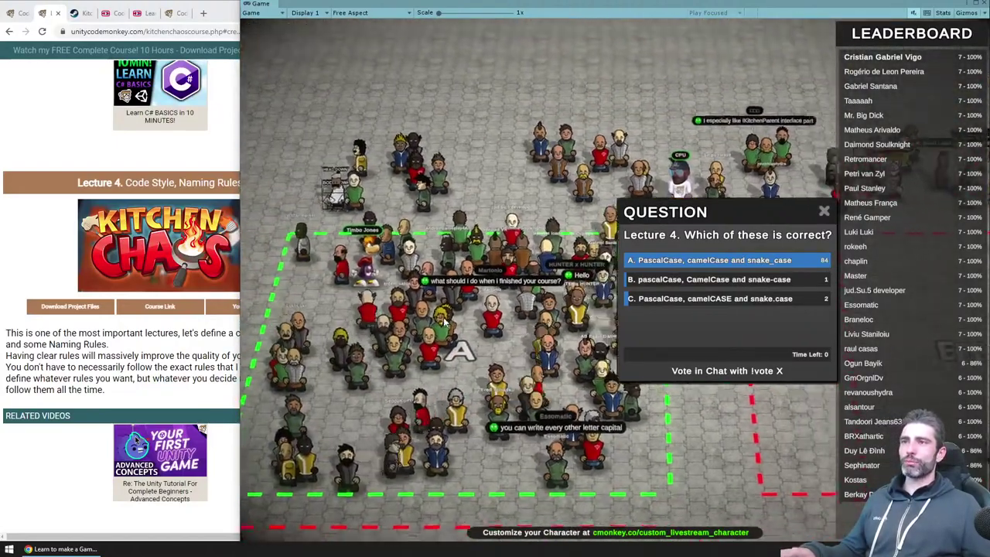
key("d")
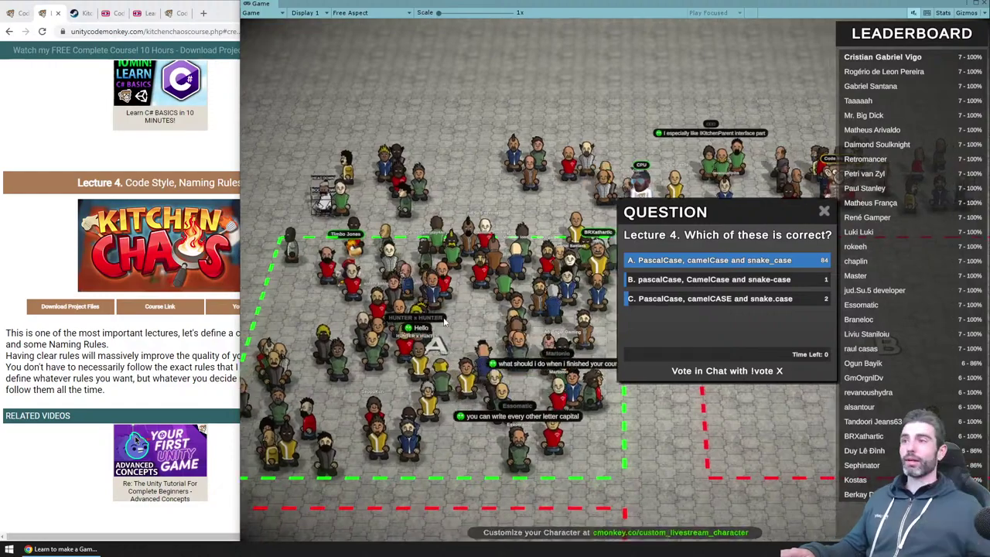
scroll(441, 292, "down", 1)
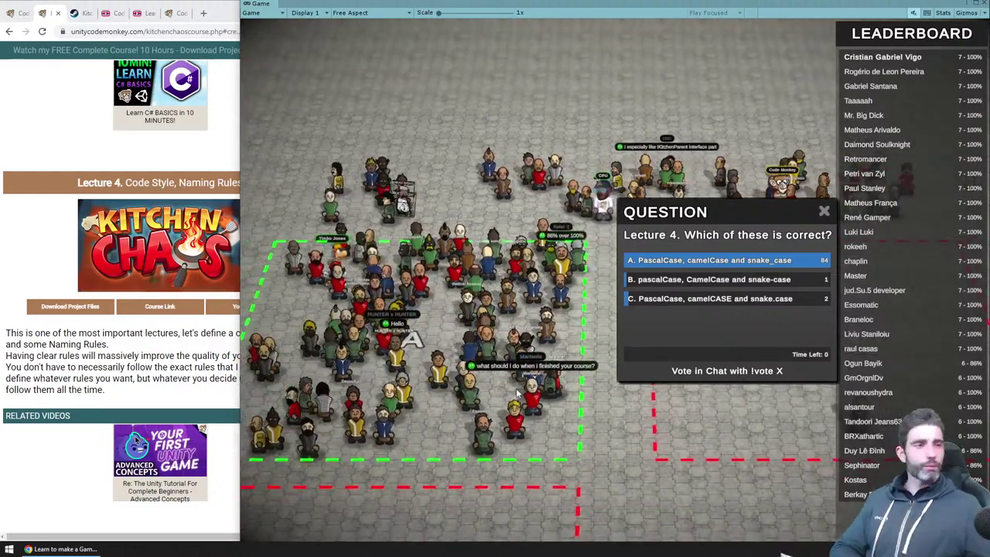
scroll(511, 356, "down", 1)
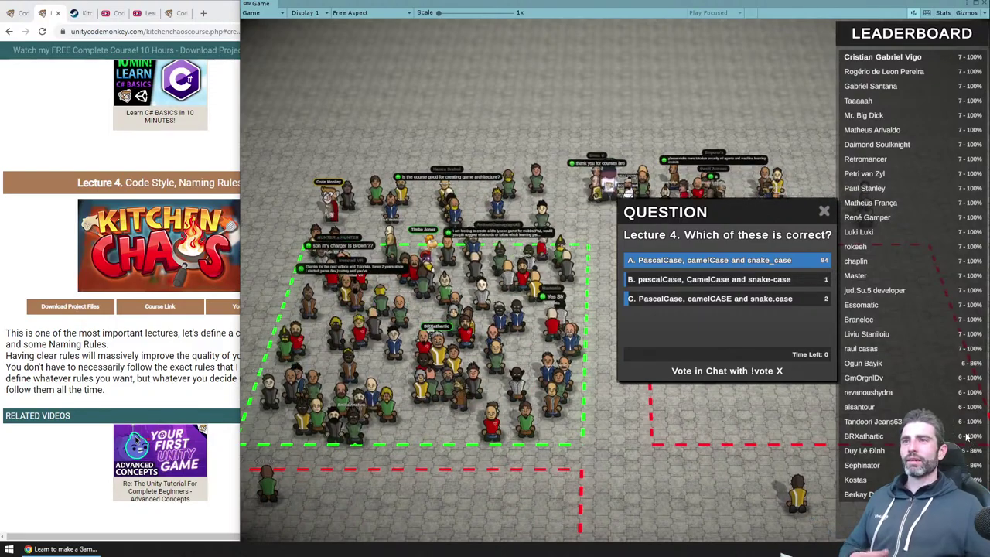
Step: Move the quiz question panel down and to the left
left_click_drag(707, 228, 694, 281)
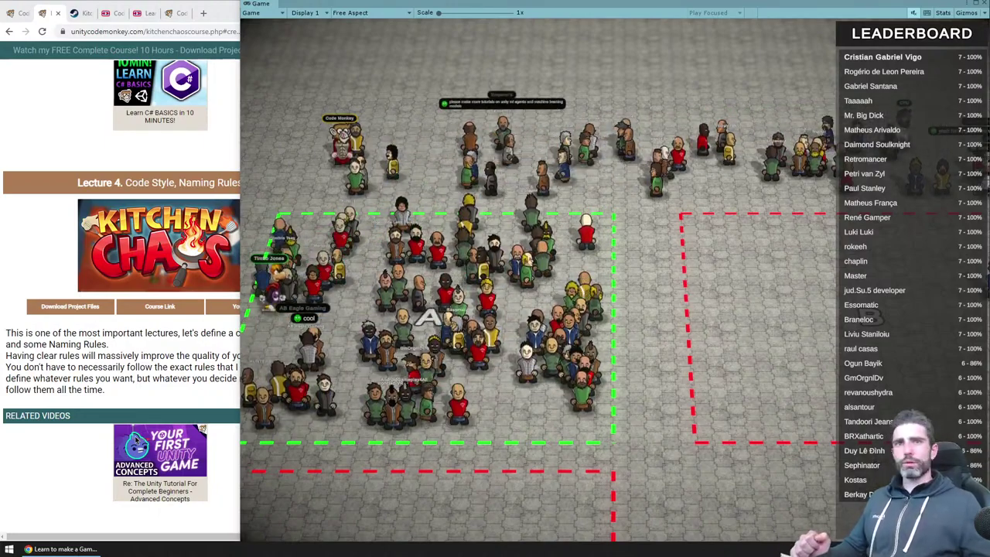
Step: Show the Lecture 6 Post Processing course entry, shift the quiz panel up-left, and bring up the YouTube video
left_click(132, 348)
scroll(126, 352, "down", 8)
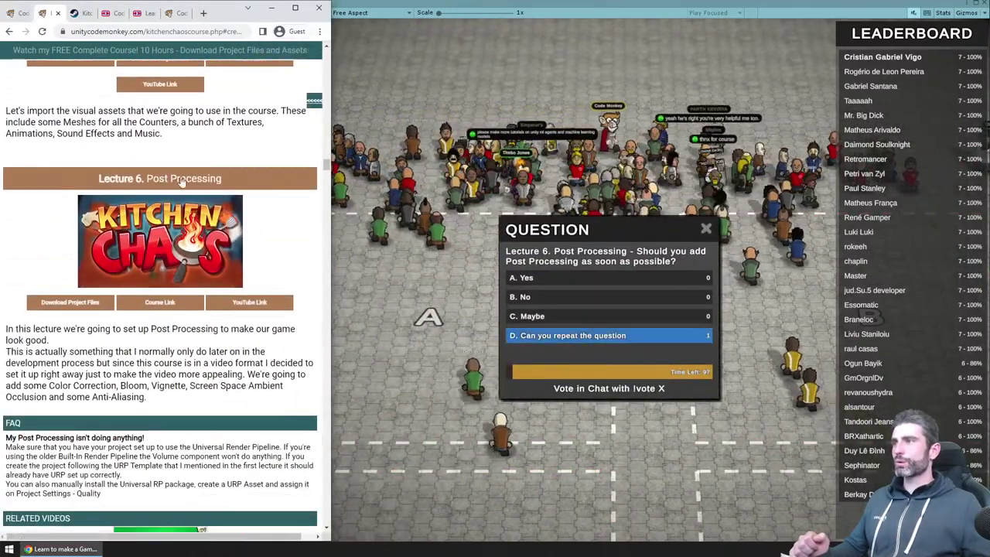
left_click(581, 245)
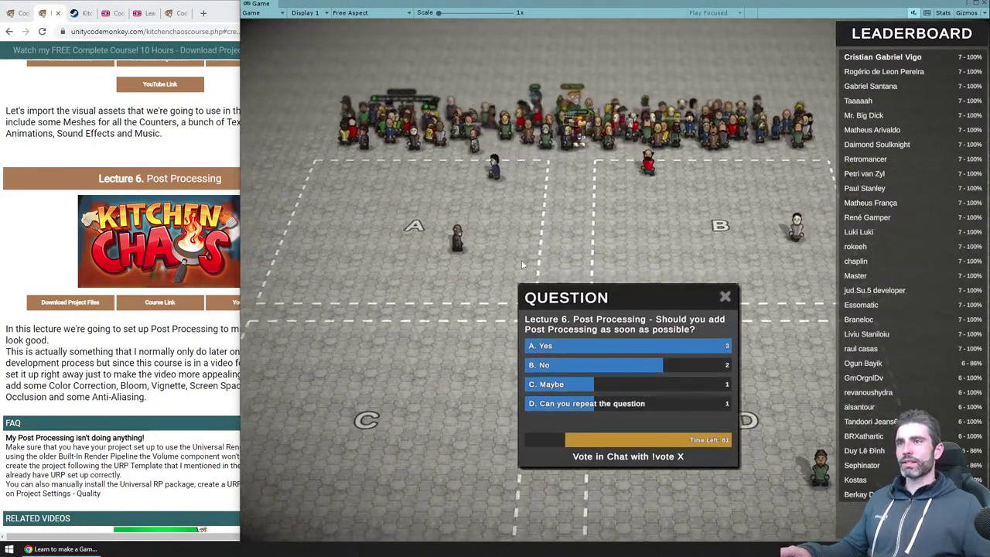
left_click_drag(590, 291, 546, 245)
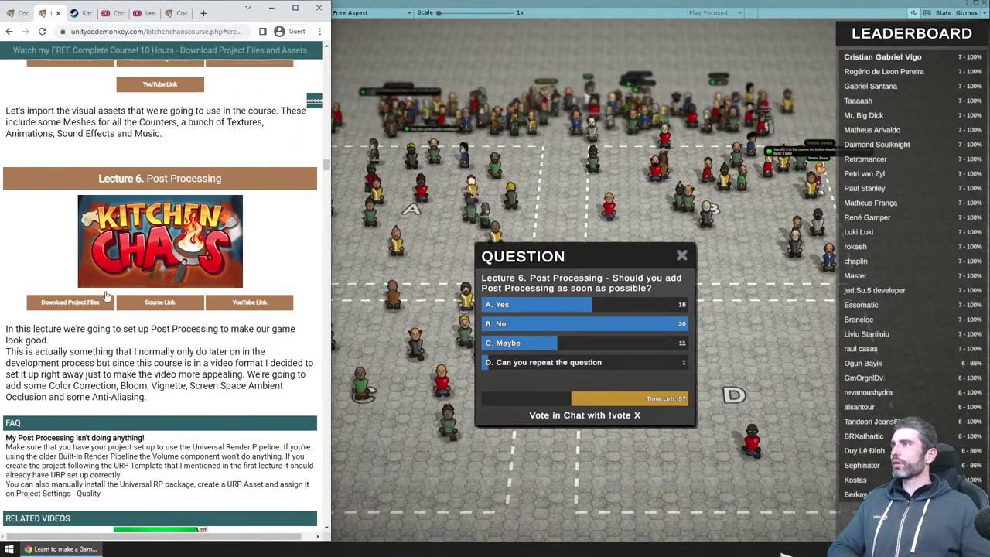
left_click(138, 9)
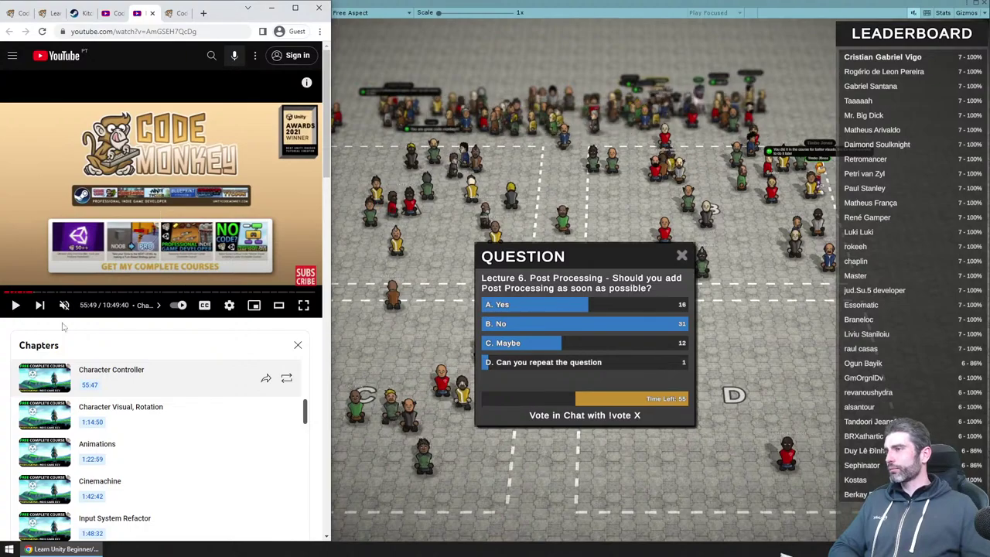
Step: Jump the course video to the Post Processing chapter and start playing it
scroll(63, 326, "down", 1)
scroll(111, 403, "up", 2)
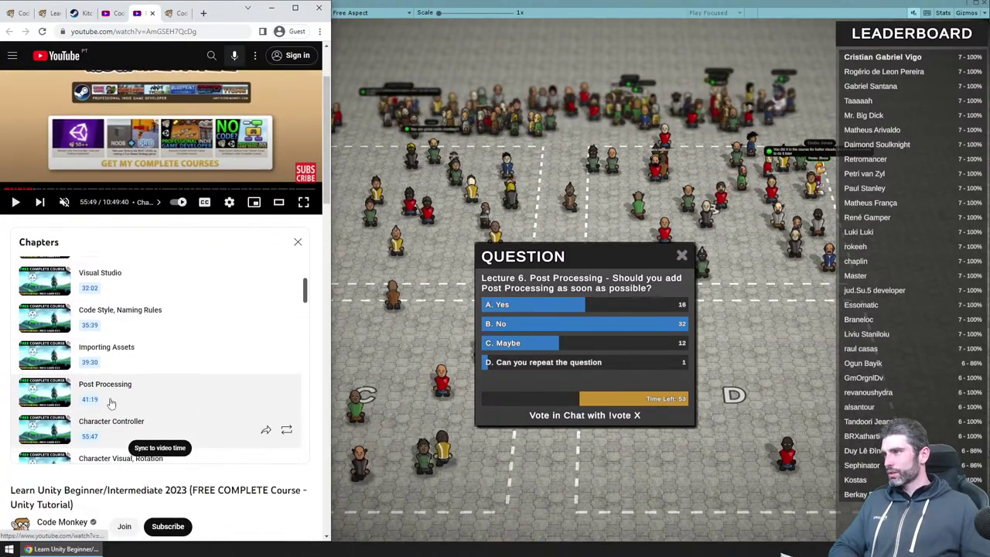
left_click(111, 402)
scroll(135, 286, "up", 2)
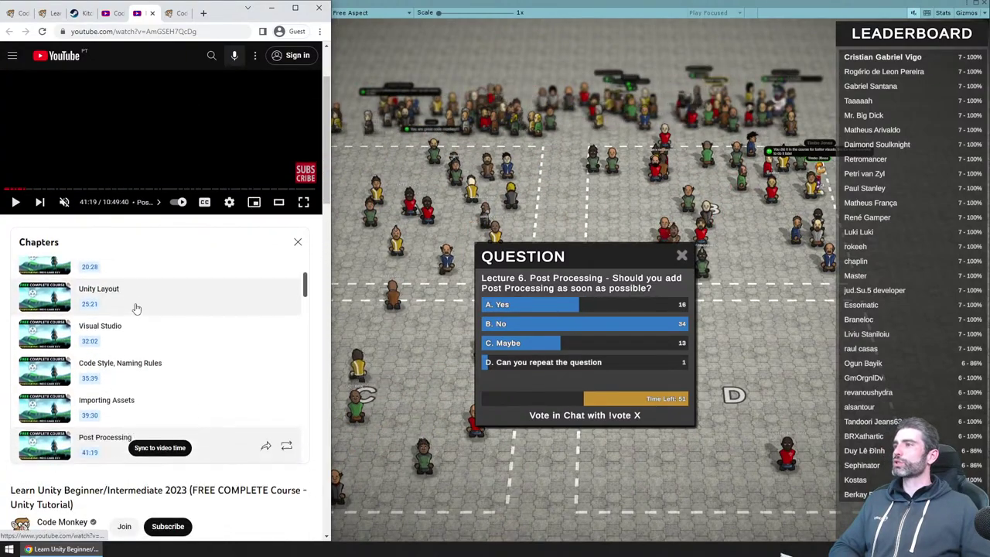
left_click(160, 448)
scroll(298, 275, "up", 1)
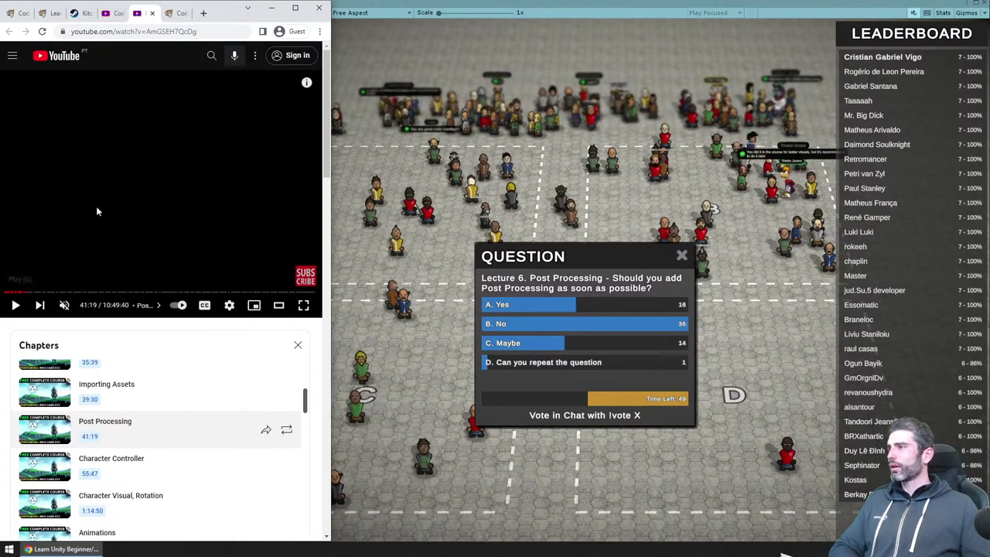
left_click(174, 196)
Step: Skip the video ahead to about 52:57 at 1.75x playback speed
key("Right")
key("Right")
key("Right")
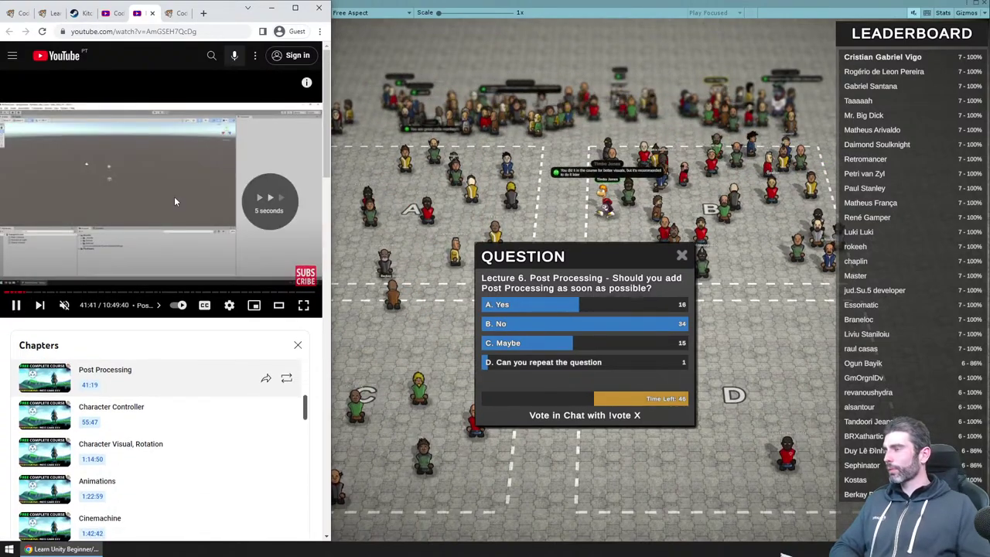
key("Right")
key("Right")
key("Right")
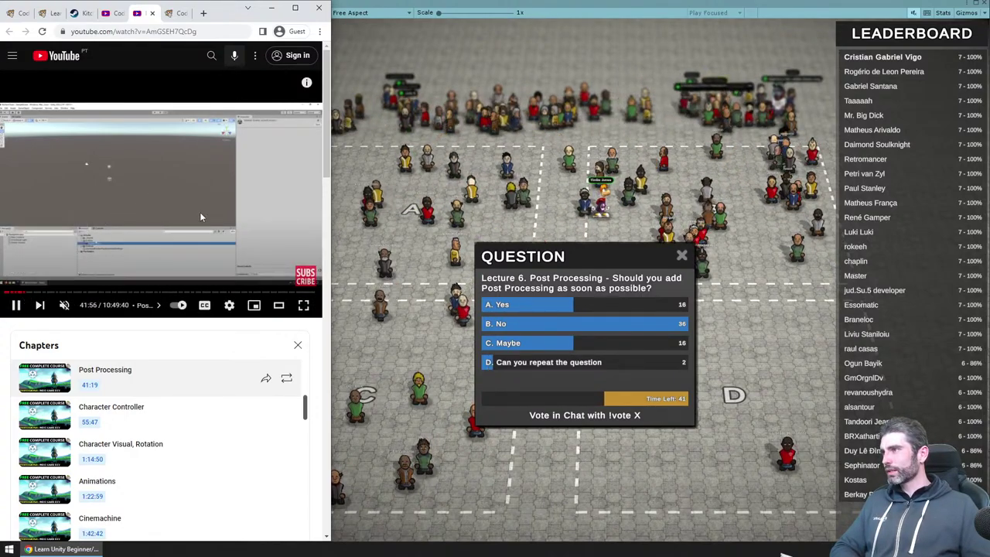
key("Right")
key("Right")
key("Right")
key("Right")
key("Right")
key("Right")
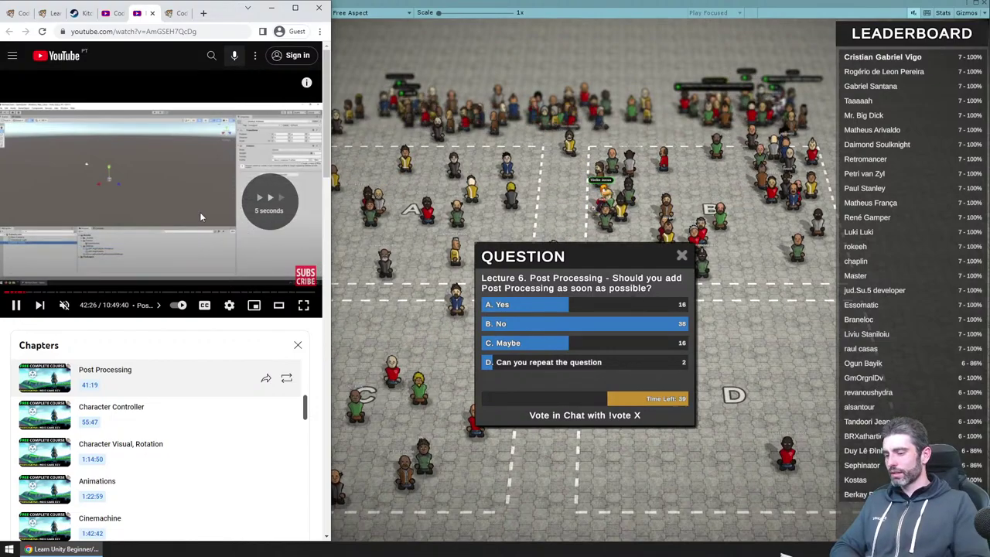
key("shift+period")
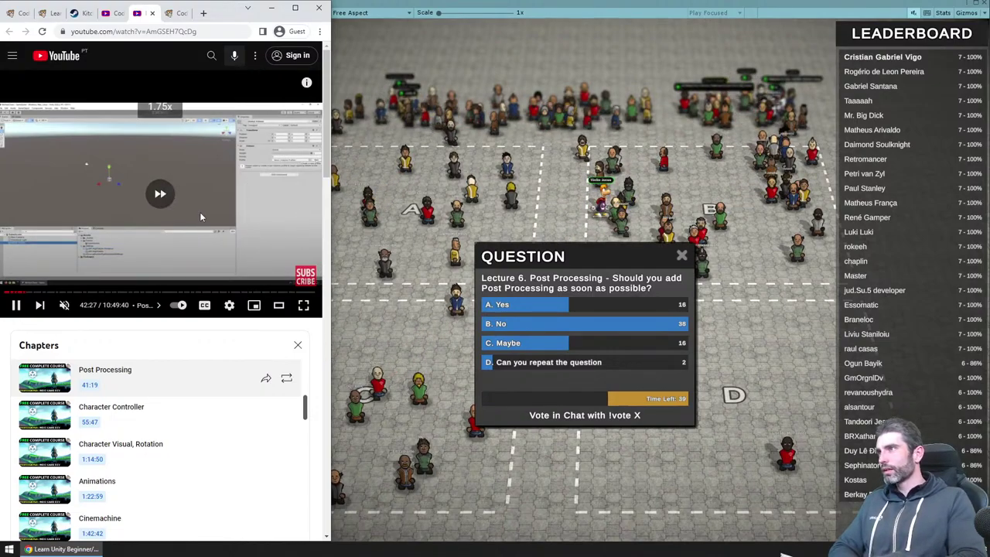
key("Right")
key("Right")
key("Right")
key("Right")
key("Right")
key("Right")
key("Right")
key("Right")
key("Right")
key("Right")
key("Right")
key("Right")
key("Right")
key("Right")
key("Right")
key("Right")
key("Right")
key("Right")
key("Right")
key("Right")
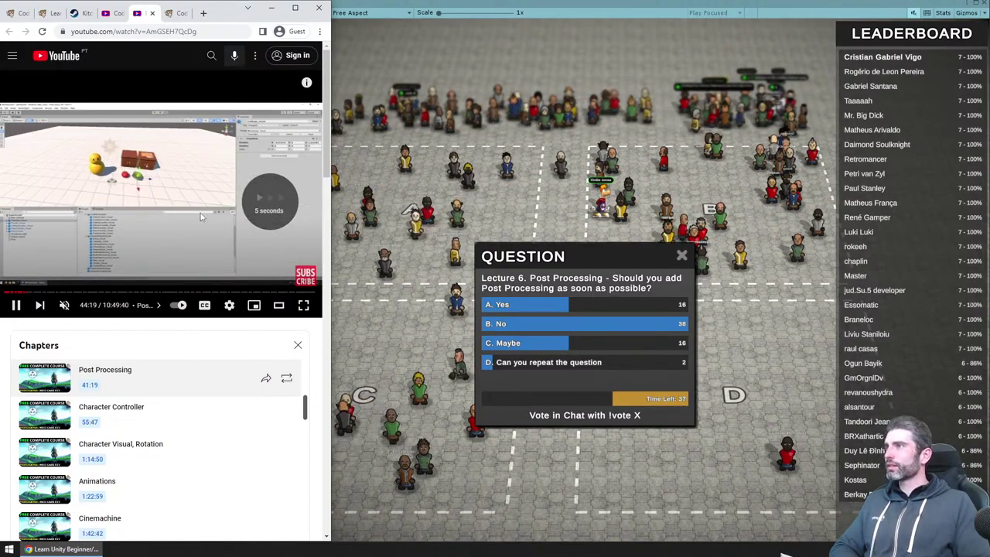
key("Right")
key("Right")
key("Right")
key("Right")
key("Right")
key("Right")
key("Right")
key("Right")
key("Right")
key("Right")
key("Right")
key("Right")
key("Right")
key("Right")
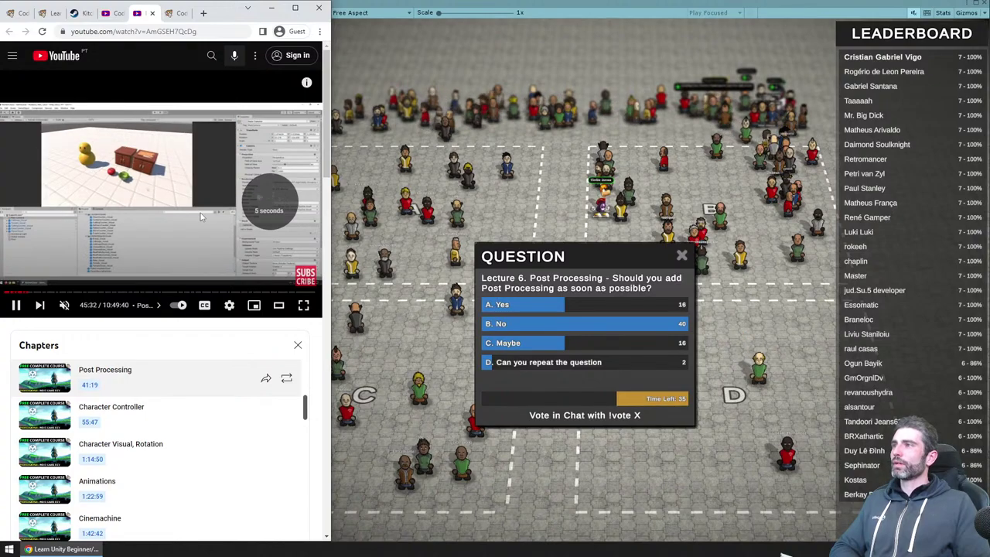
key("Right")
key("Right")
key("Right")
key("Right")
key("Right")
key("Right")
key("Right")
key("Right")
key("Right")
key("Right")
key("Right")
key("Right")
key("Right")
key("Right")
key("Right")
key("Right")
key("Right")
key("Right")
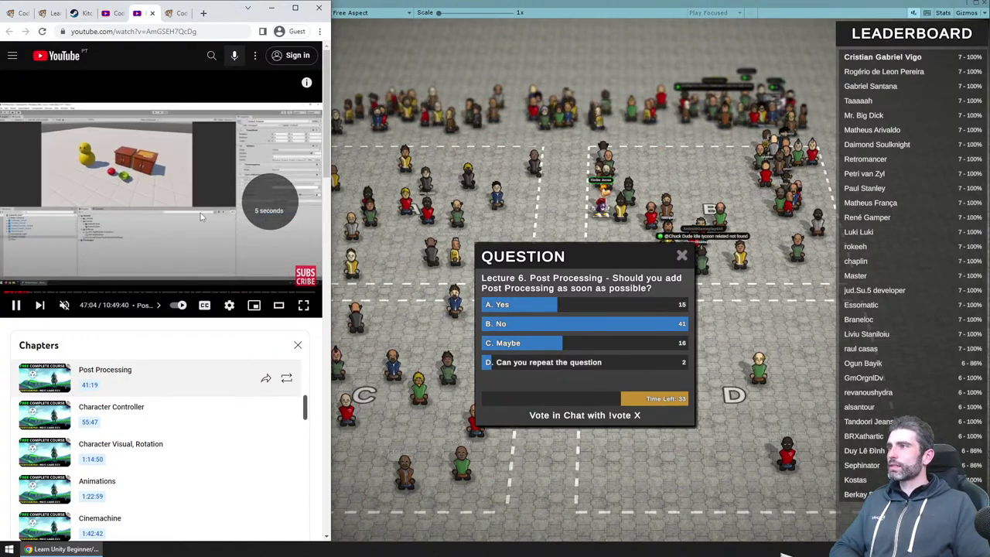
key("Right")
key("Right")
key("Right")
key("Right")
key("Right")
key("Right")
key("Right")
key("Right")
key("Right")
key("Right")
key("Right")
key("Right")
key("Right")
key("Right")
key("Right")
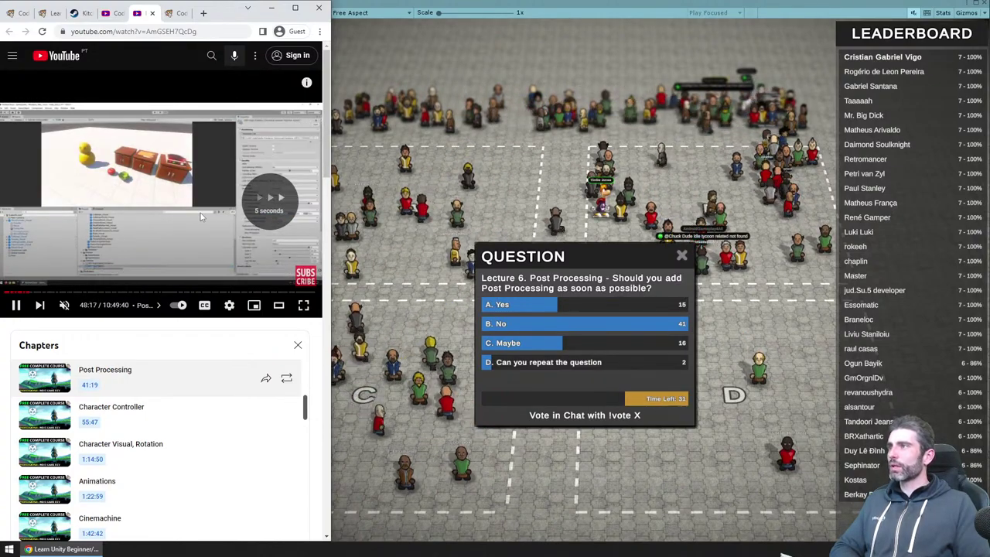
key("Right")
key("Right")
key("Right")
key("Right")
key("Right")
key("Right")
key("Right")
key("Right")
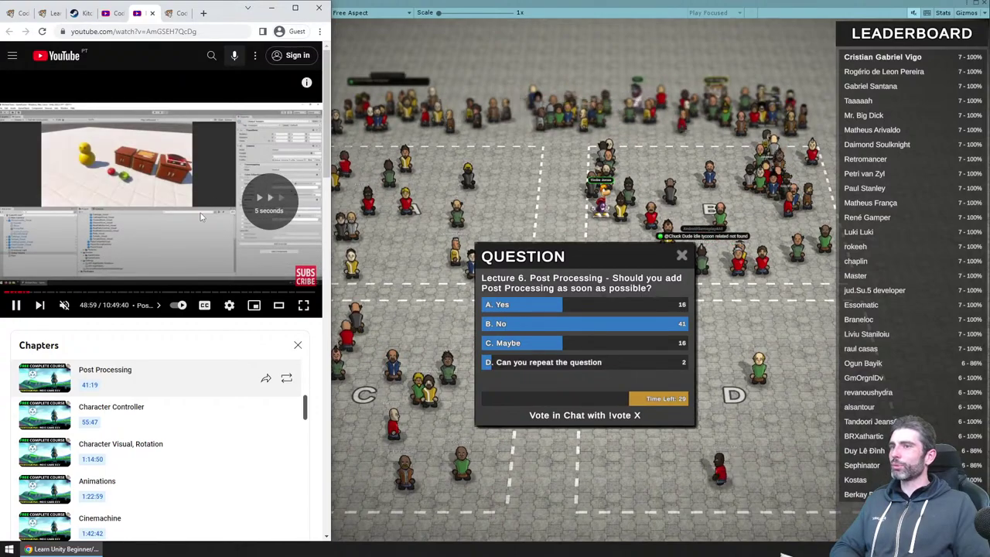
key("Right")
key("Right")
key("Right")
key("Right")
key("Right")
key("Right")
key("Right")
key("Right")
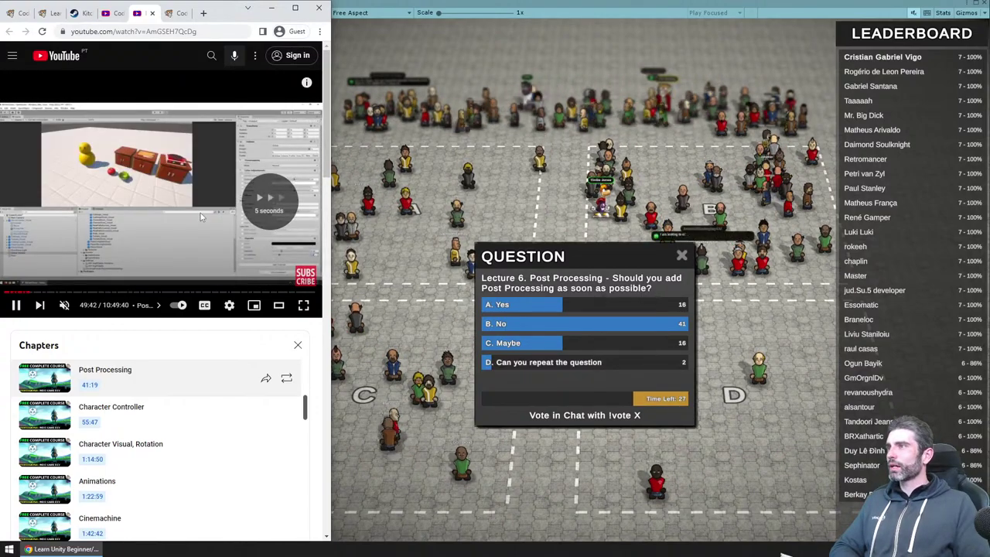
key("Right")
key("Right")
key("Right")
key("Right")
key("Right")
key("Right")
key("Right")
key("Right")
key("Right")
key("Right")
key("Right")
key("Right")
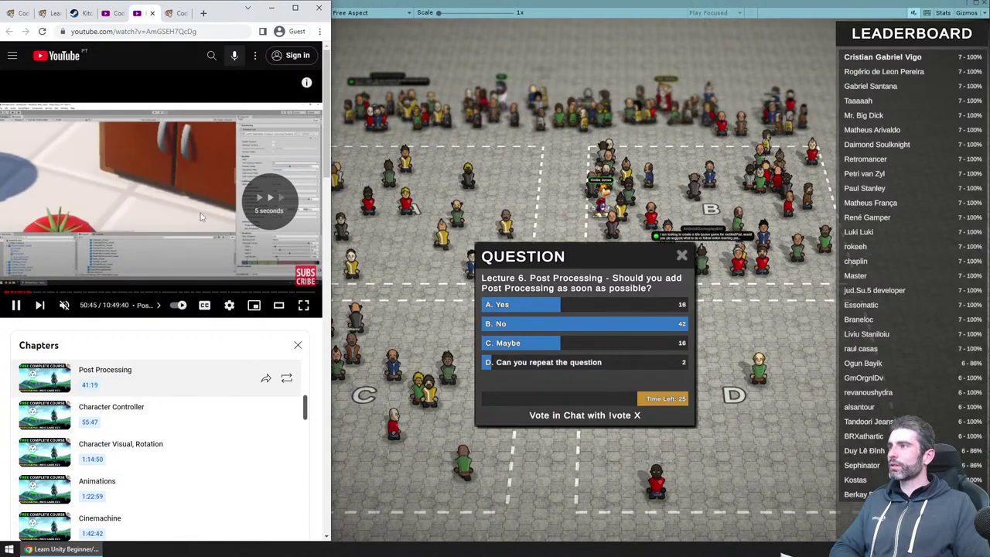
key("Right")
key("Right")
key("Right")
key("Right")
key("Right")
key("Right")
key("Right")
key("Right")
key("Right")
key("Right")
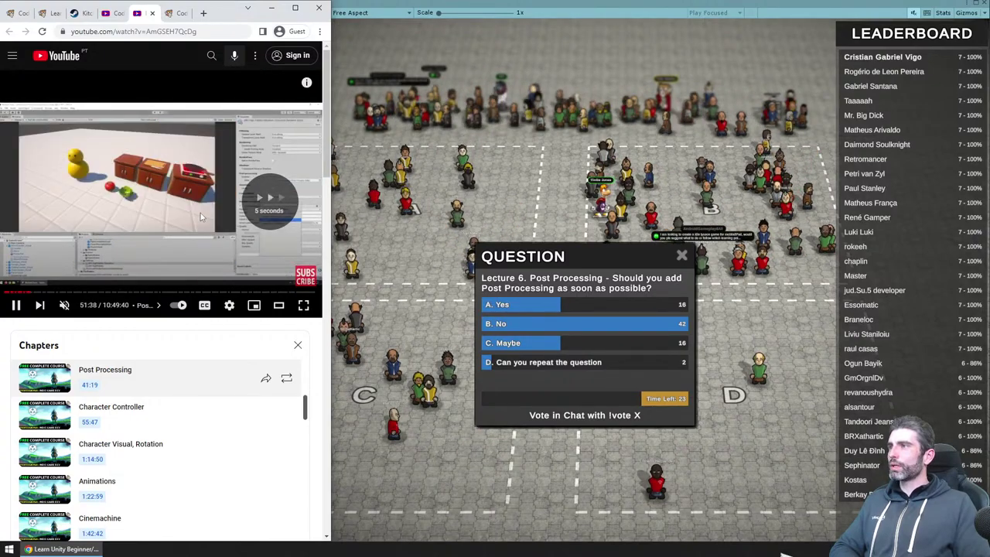
key("Right")
key("Right")
key("Right")
key("Right")
key("Right")
key("Right")
key("Right")
key("Right")
key("Right")
key("Right")
key("Right")
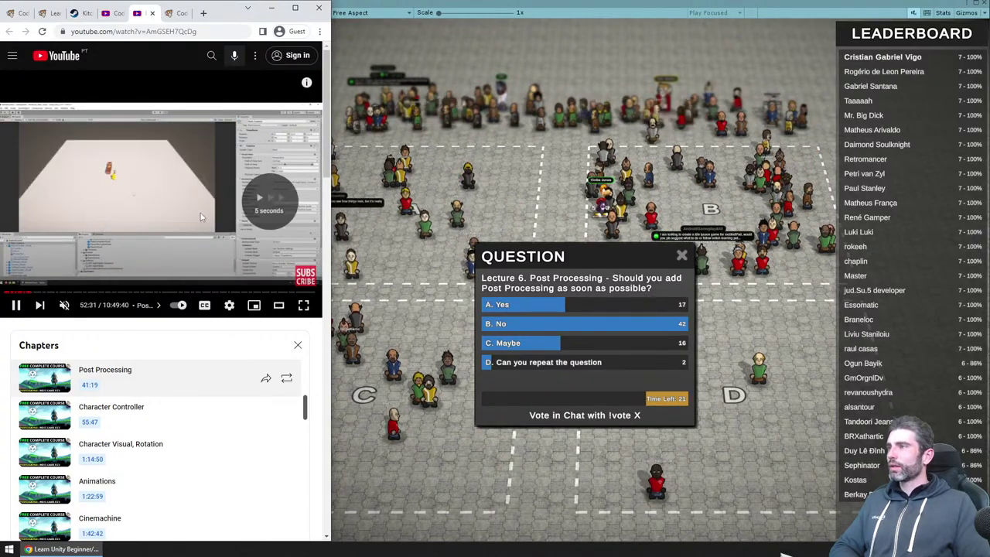
key("Right")
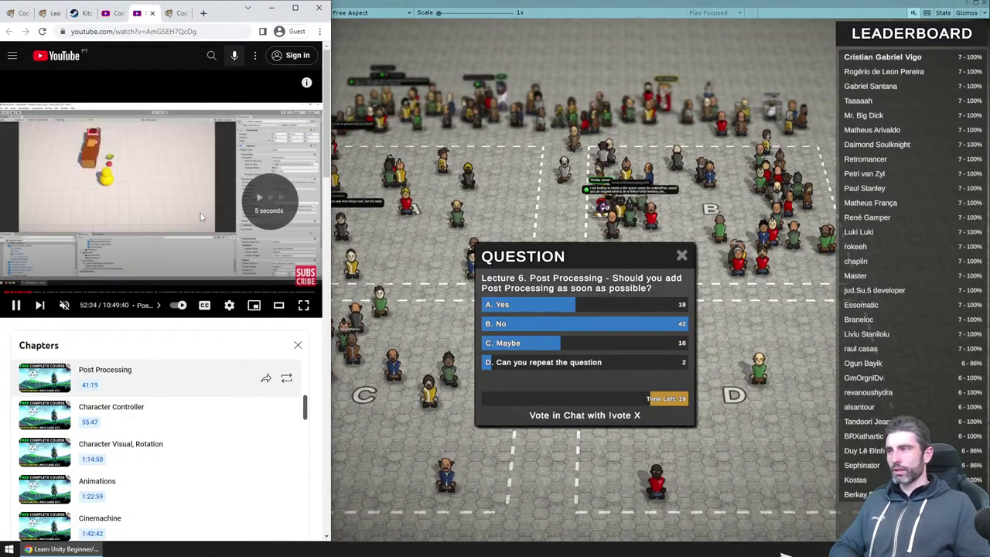
key("Right")
key("Right")
key("Right")
key("Right")
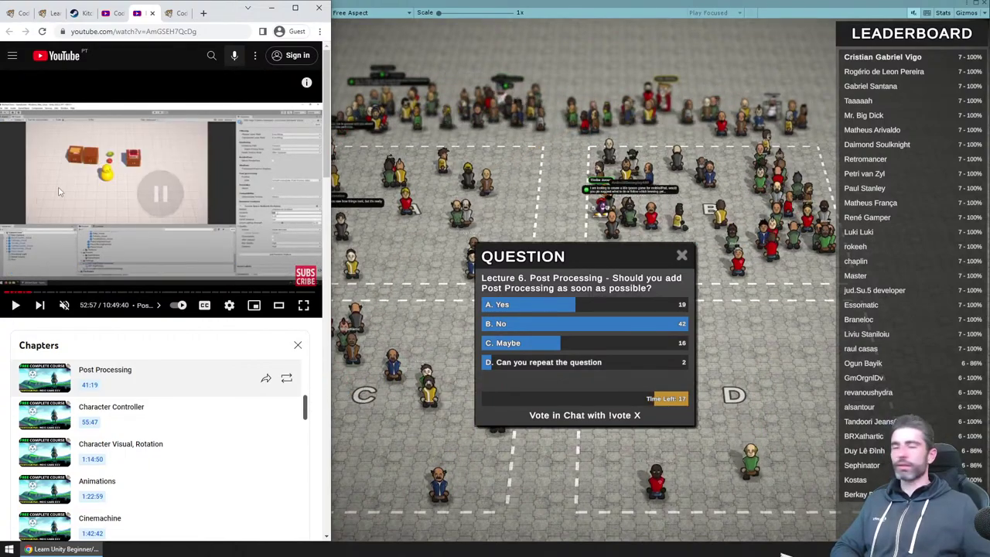
Step: Bring the quiz game back in front, briefly resuming the course video in between
left_click(520, 370)
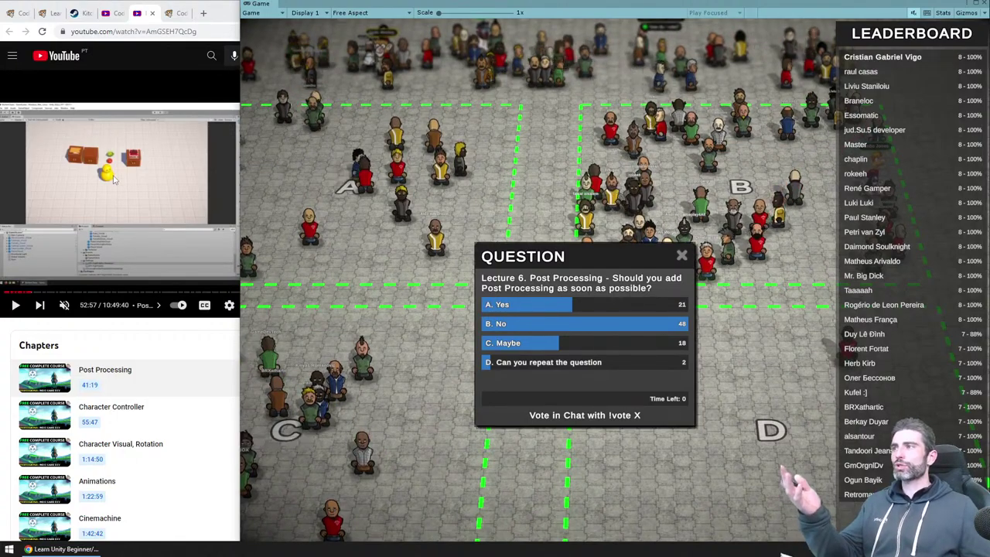
left_click(98, 153)
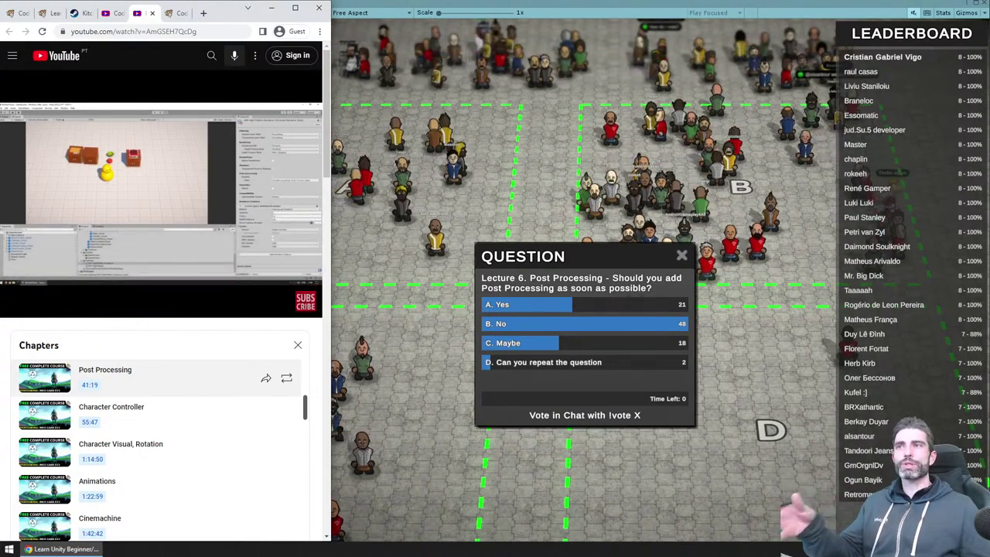
left_click(559, 155)
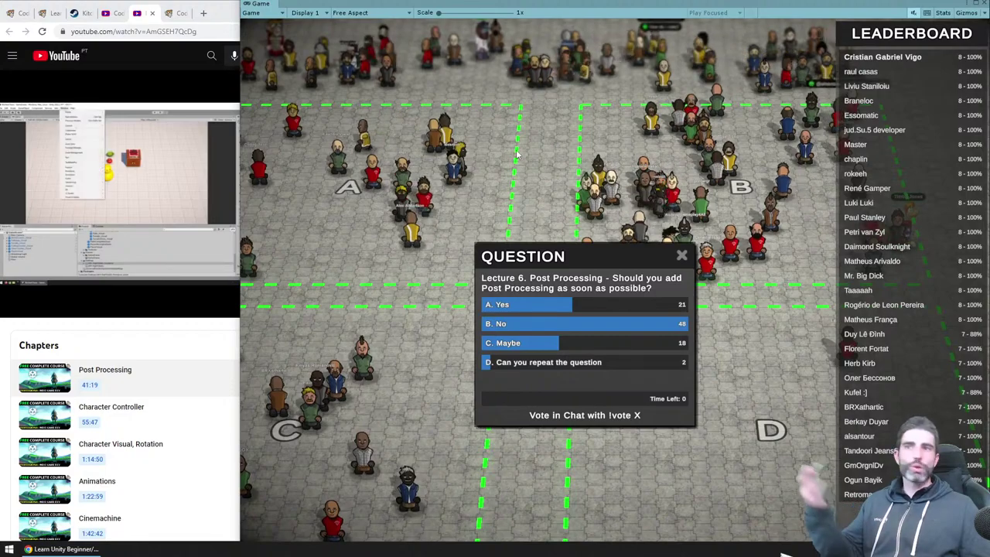
Step: Reposition the Post Processing poll lower-left in the game view and pause the course video at 55:30
left_click_drag(553, 254, 528, 254)
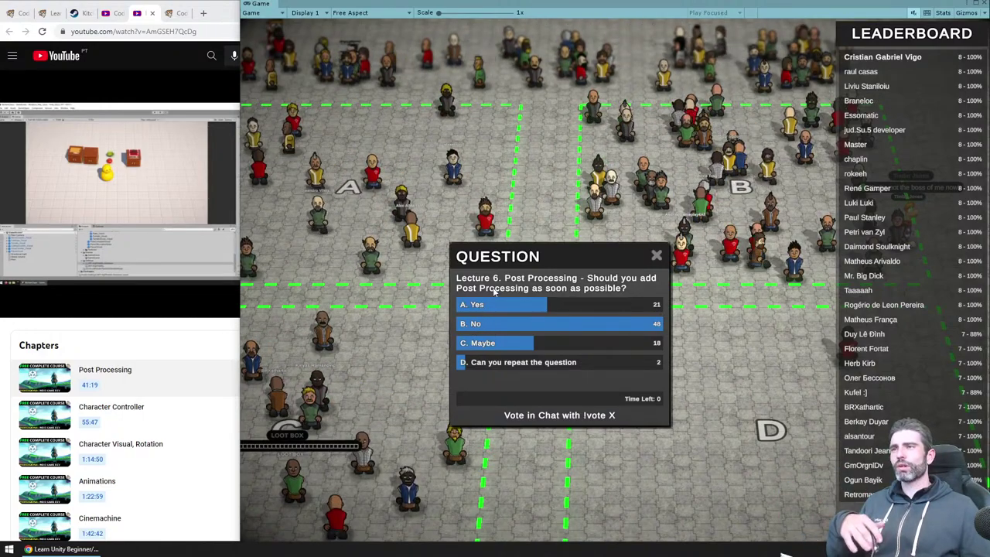
left_click_drag(540, 258, 541, 237)
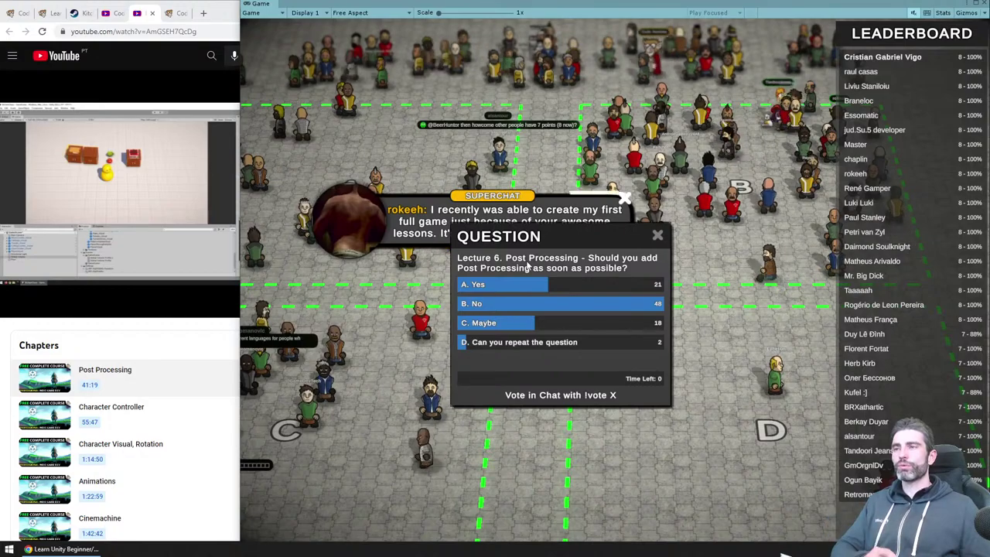
left_click_drag(559, 240, 546, 303)
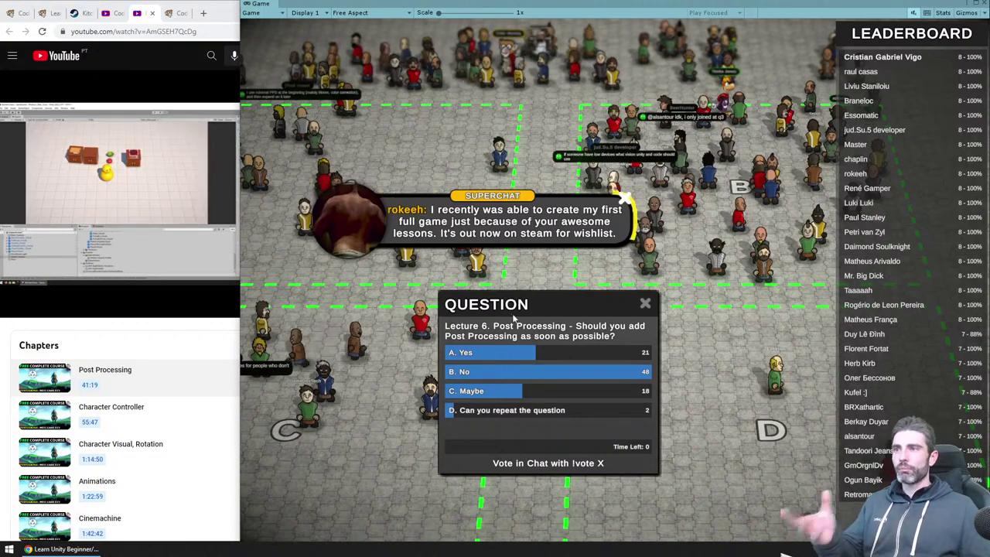
mouse_move(556, 308)
left_mouse_down()
mouse_move(551, 329)
mouse_move(541, 320)
left_mouse_up()
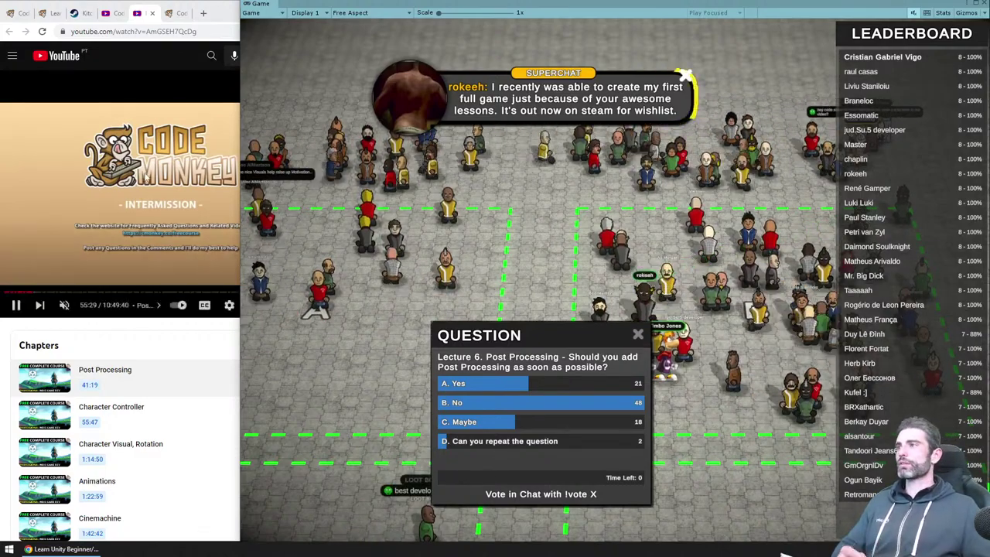
left_click(133, 200)
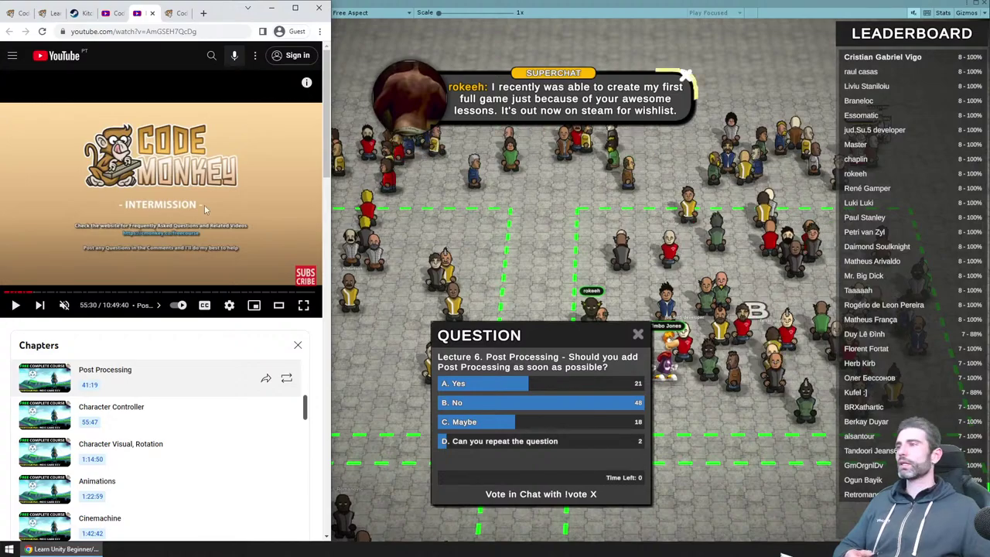
Step: Browse the Kitchen Chaos Steam store page and flip through its screenshots
left_click(56, 14)
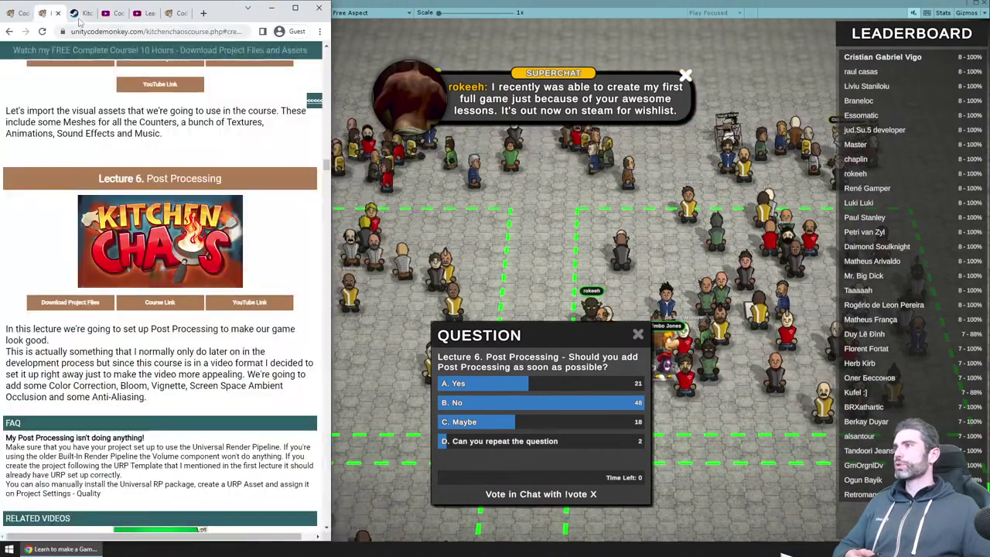
left_click(79, 13)
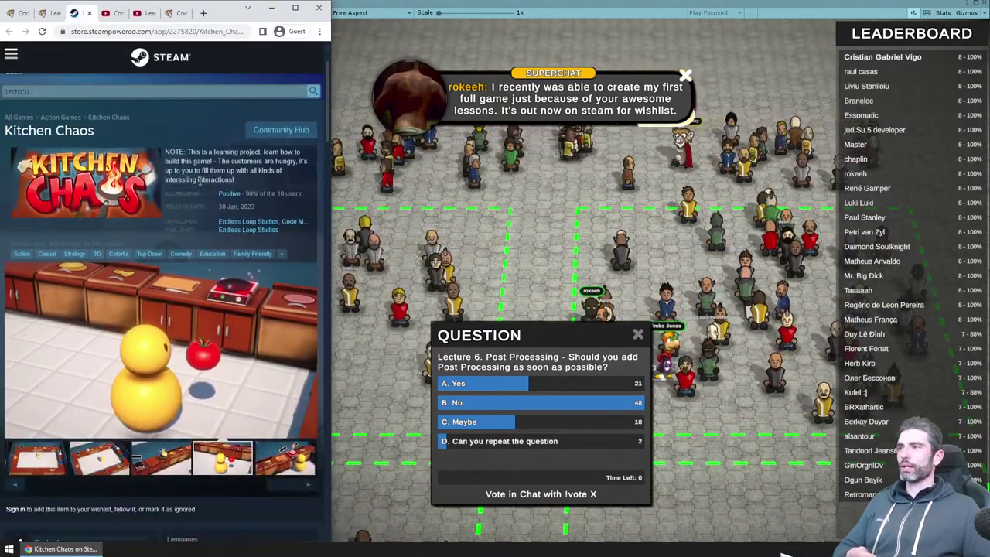
scroll(235, 309, "down", 5)
scroll(239, 404, "down", 3)
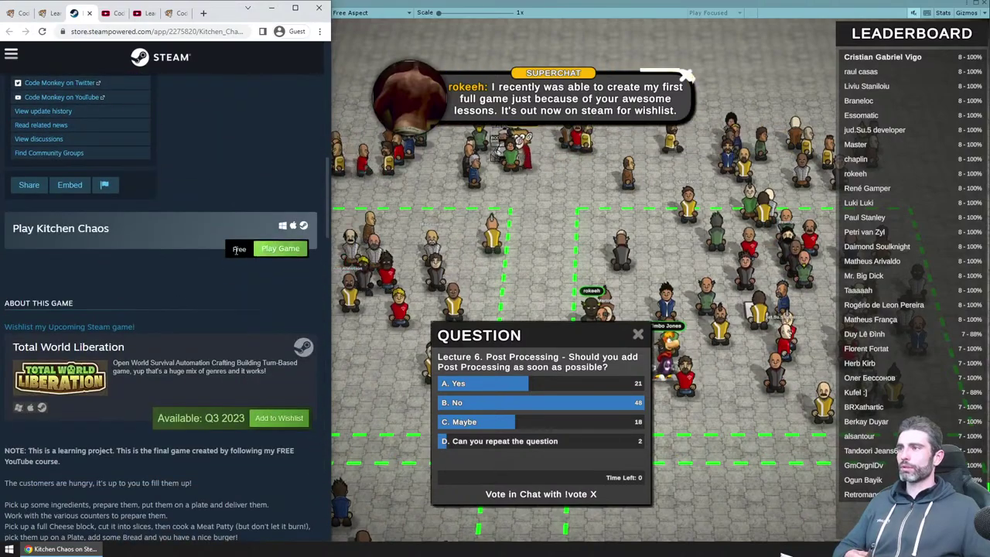
scroll(146, 264, "up", 8)
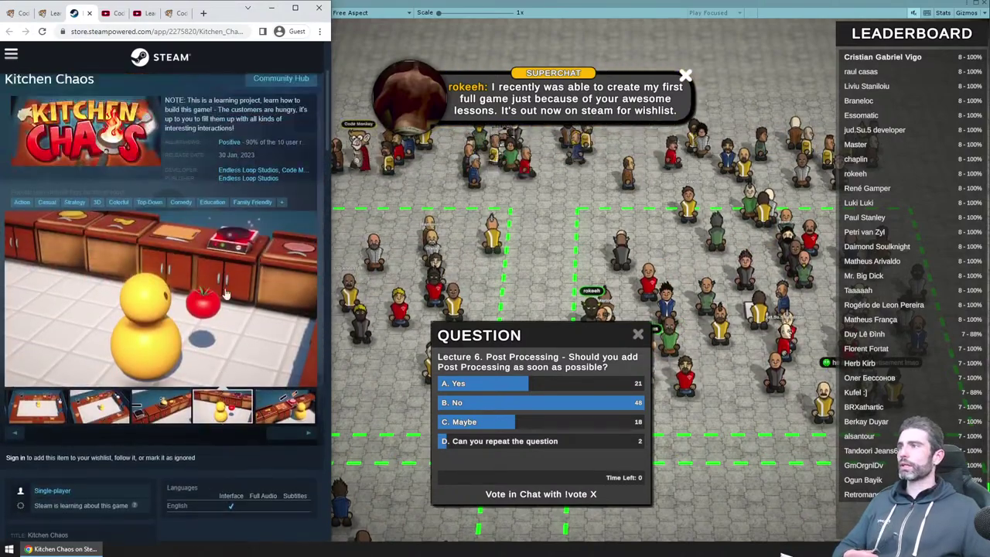
left_click(161, 410)
left_click(36, 406)
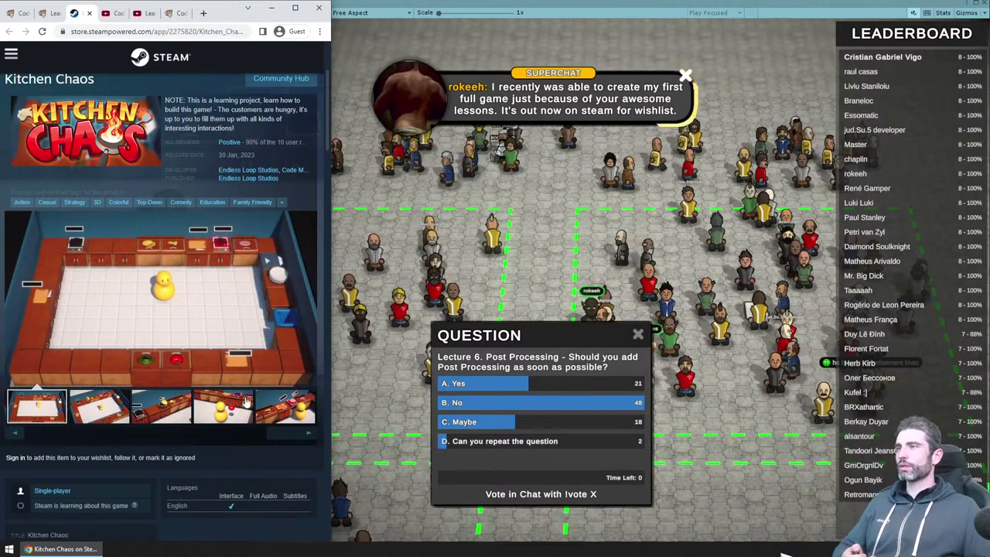
scroll(246, 405, "up", 2)
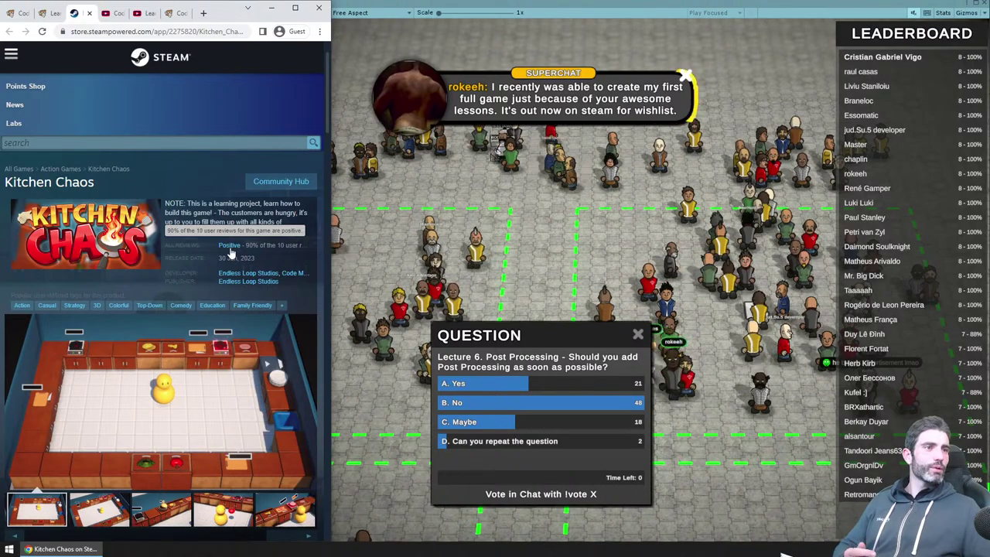
scroll(230, 252, "down", 2)
Step: Leave the course page at its Lecture 6 Post Processing entry behind the quiz game
left_click(48, 16)
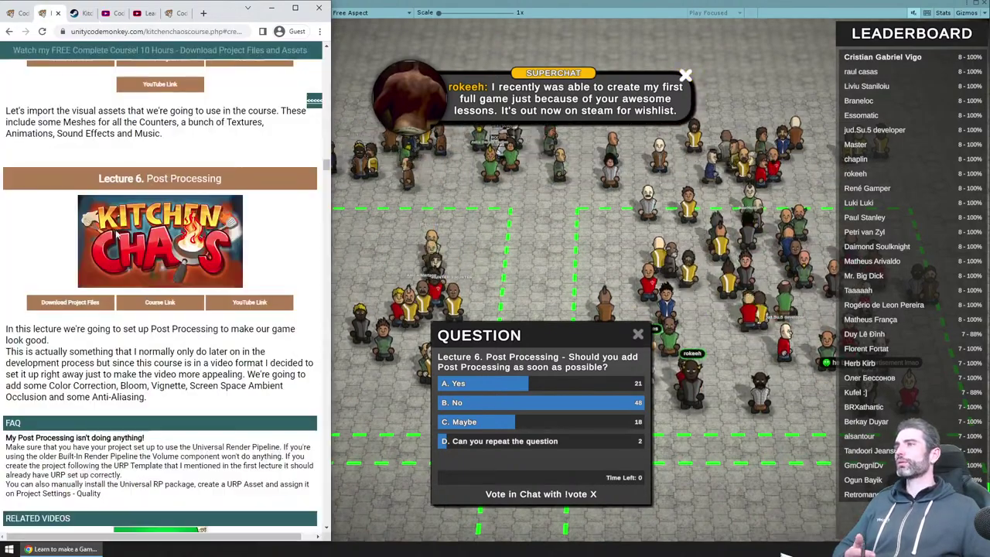
scroll(165, 361, "down", 1)
left_click(552, 308)
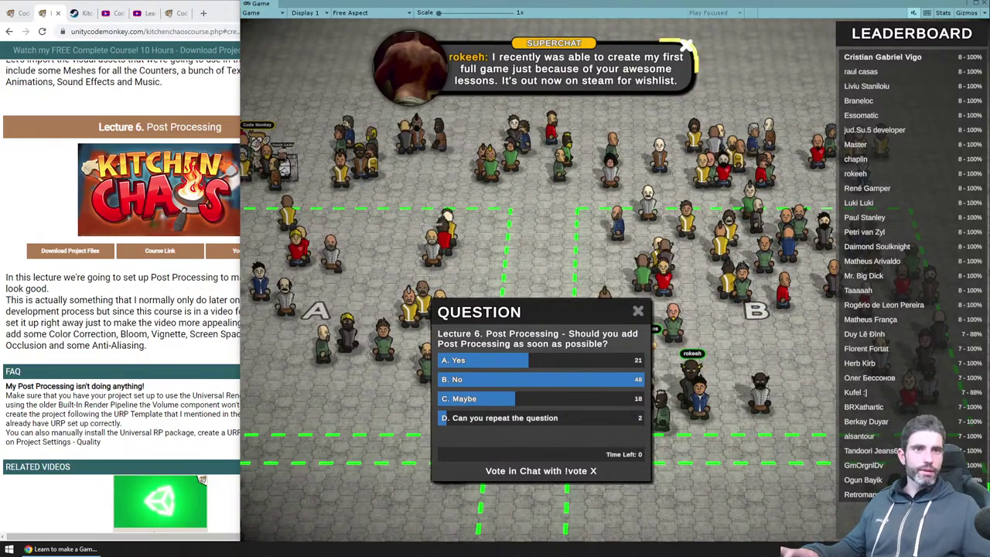
Step: Close the Post Processing poll, show the full queued superchat, and return to the Kitchen Chaos Steam page
left_click(638, 311)
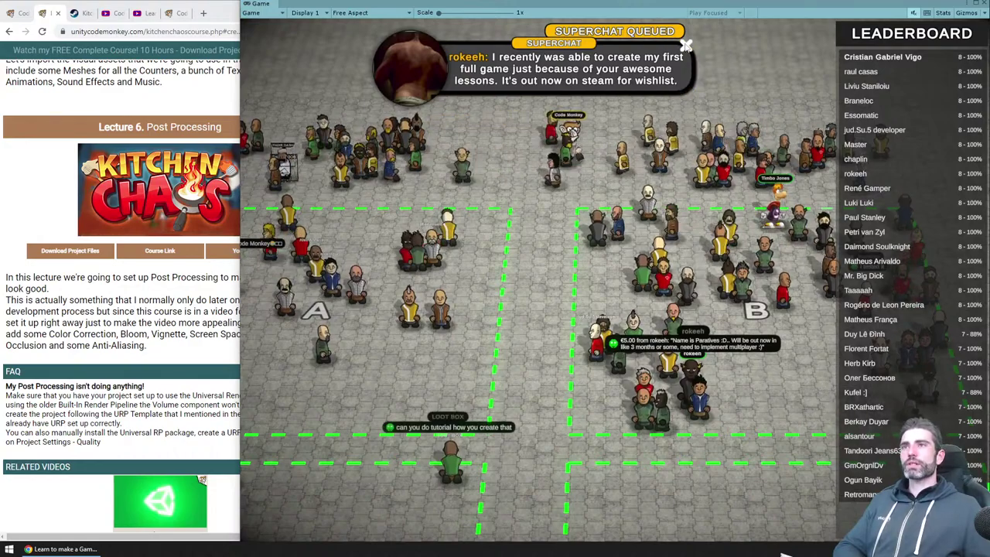
left_click(633, 35)
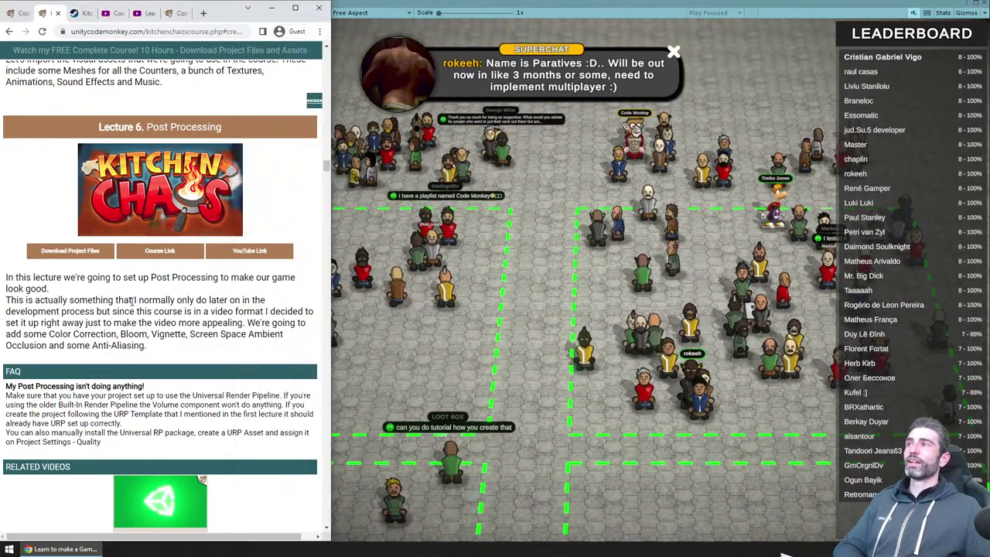
left_click(86, 9)
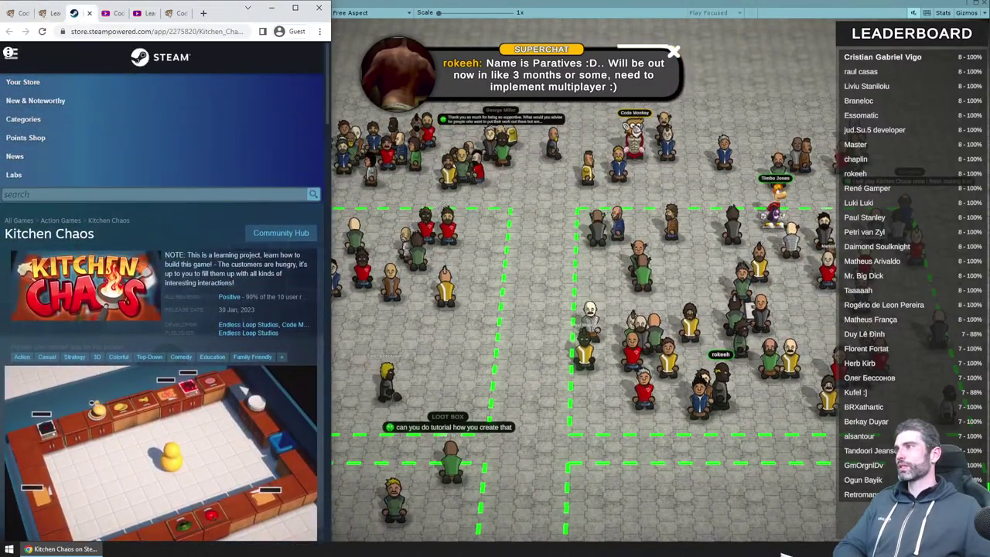
Step: Open the Steam store front page in a new tab and focus its search box
middle_click(160, 57)
left_click(95, 13)
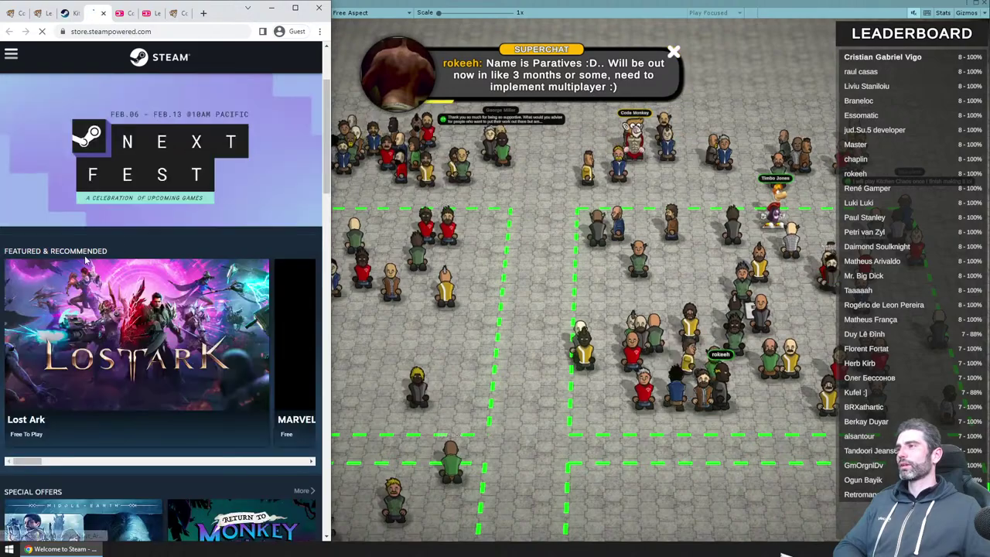
scroll(46, 272, "down", 3)
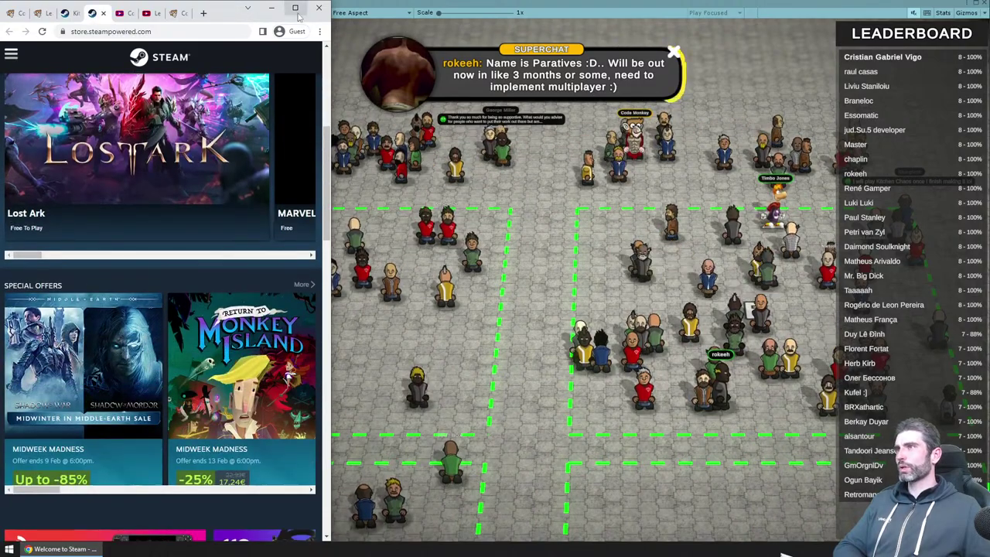
scroll(217, 347, "down", 2)
scroll(202, 375, "up", 3)
scroll(203, 374, "up", 3)
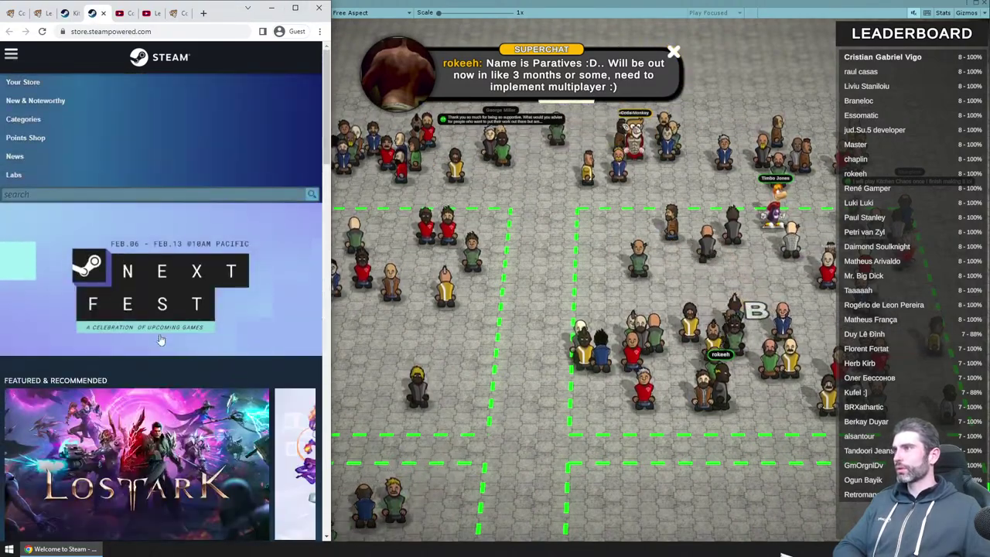
left_click(88, 190)
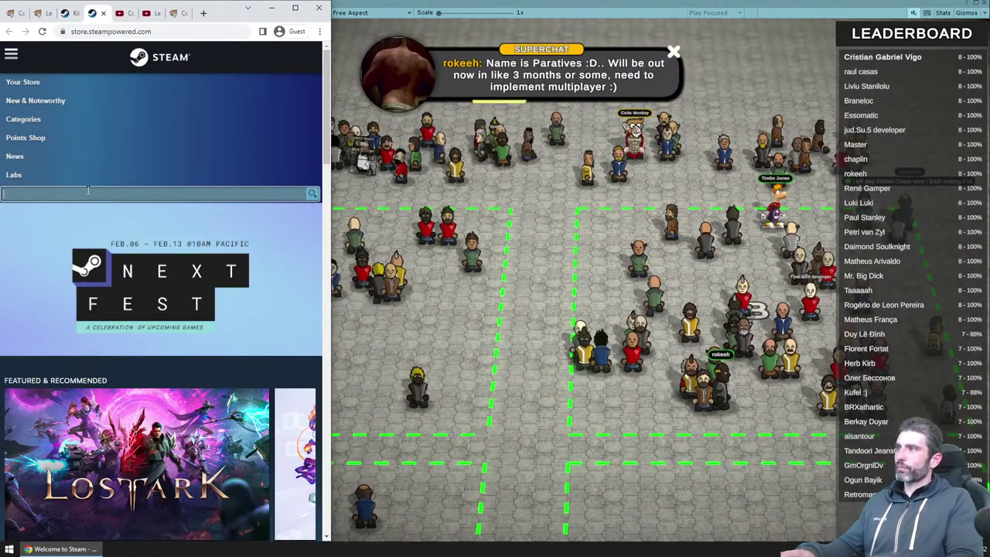
Step: Search Steam for 'paratives', open its store page, and skip the trailer ahead
type("paratives")
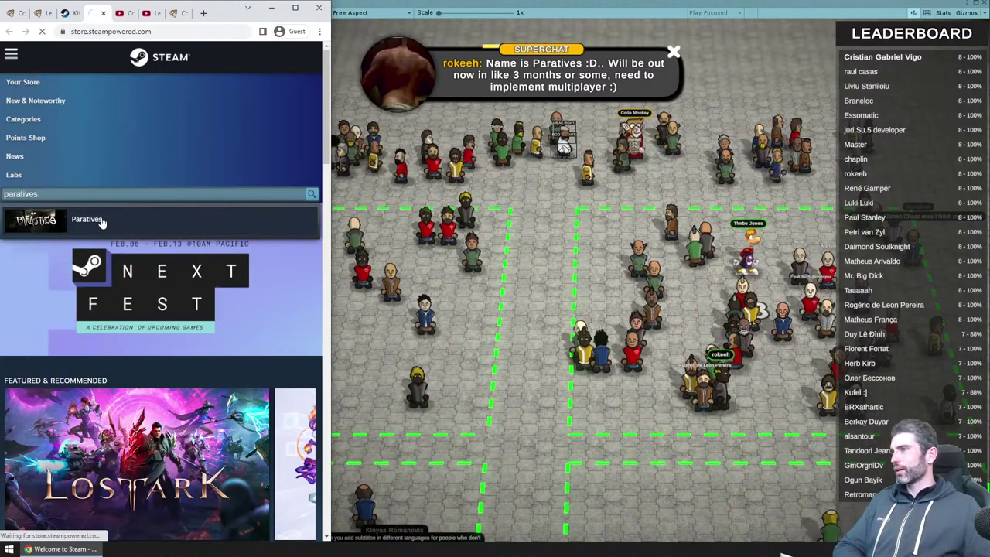
left_click(104, 222)
scroll(222, 189, "down", 1)
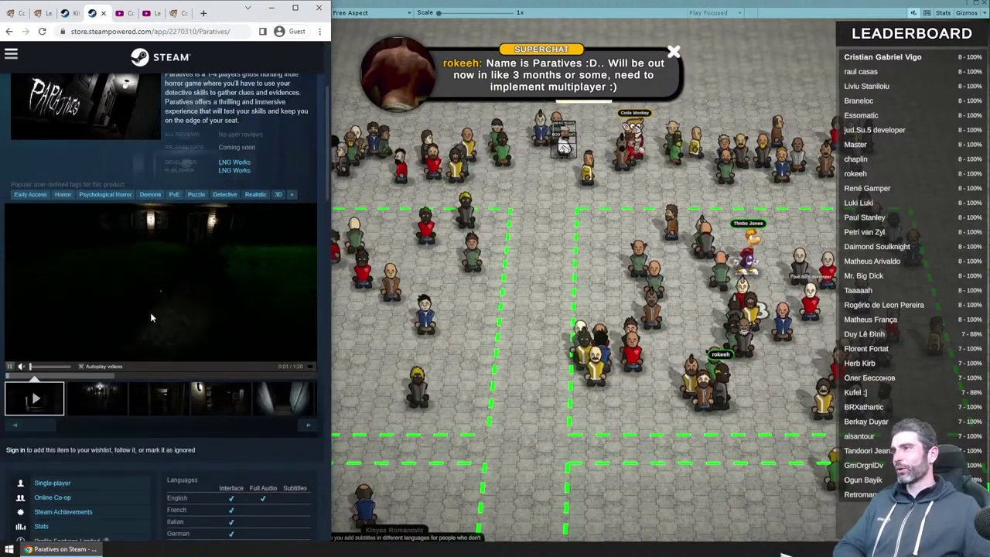
left_click(58, 377)
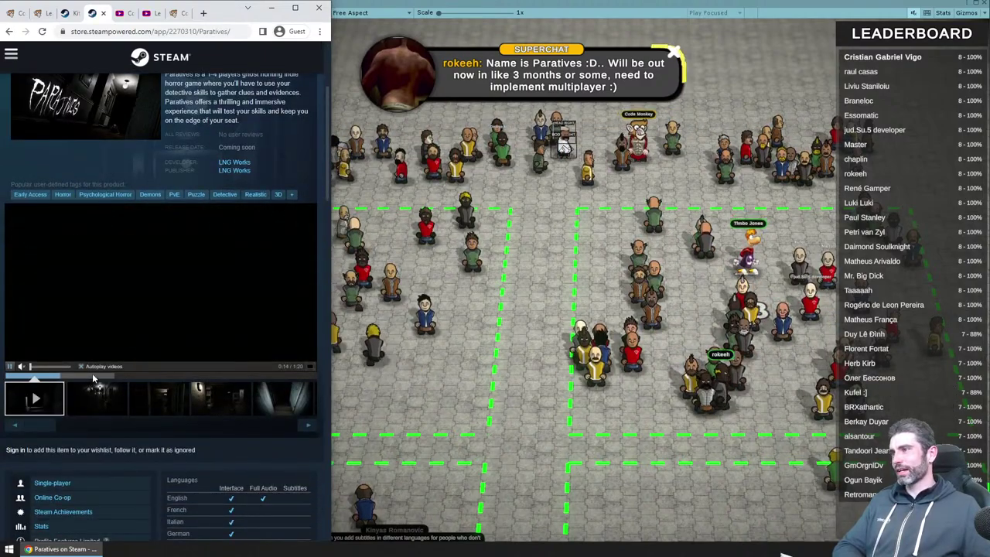
left_click(92, 375)
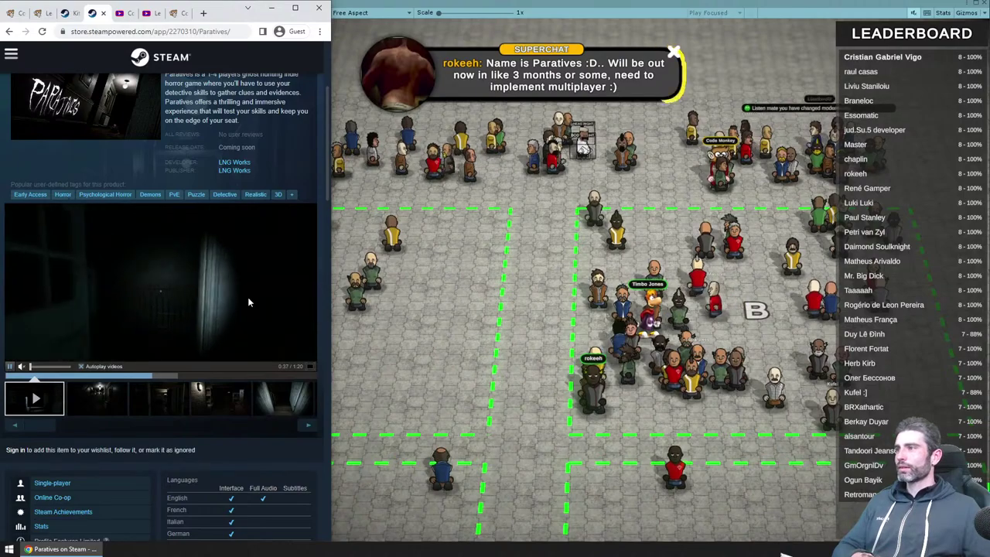
Step: View the third and fourth Paratives screenshots, then bring the quiz game back in front
scroll(247, 294, "down", 3)
scroll(234, 406, "up", 3)
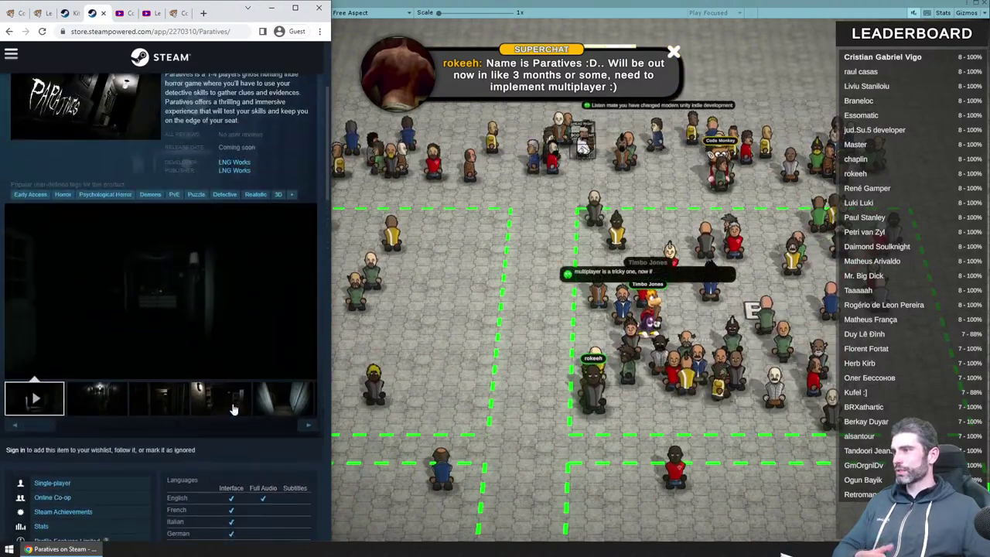
scroll(232, 402, "down", 2)
scroll(162, 394, "up", 2)
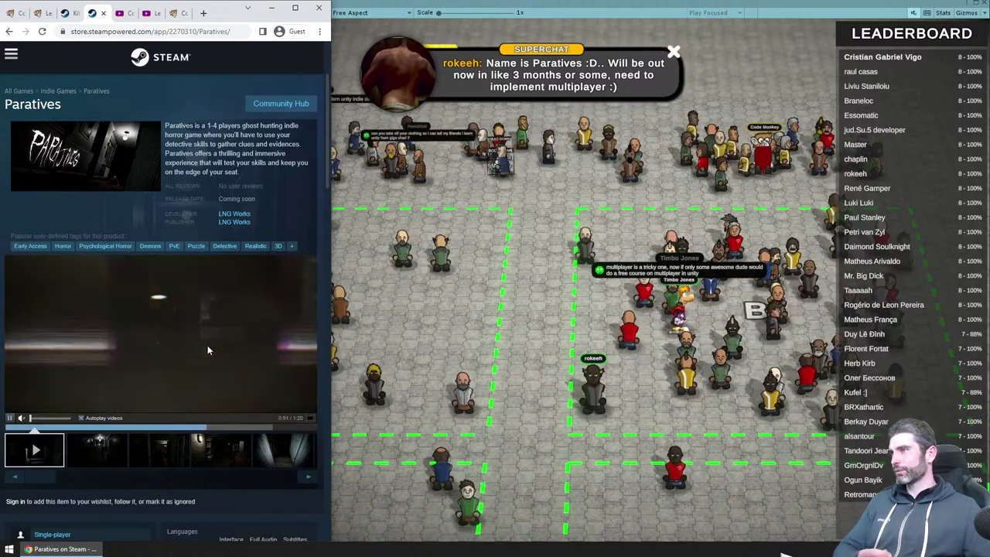
left_click(158, 450)
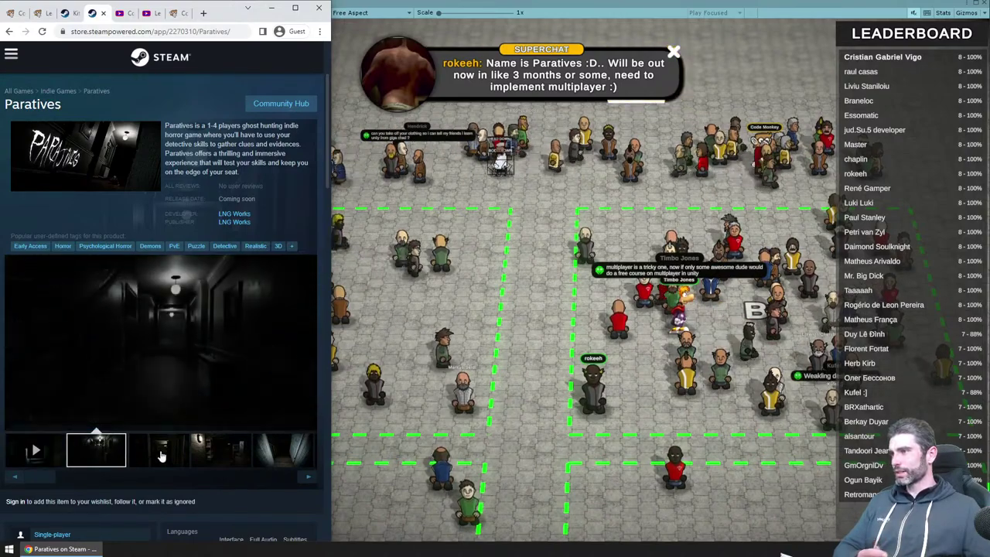
left_click(209, 452)
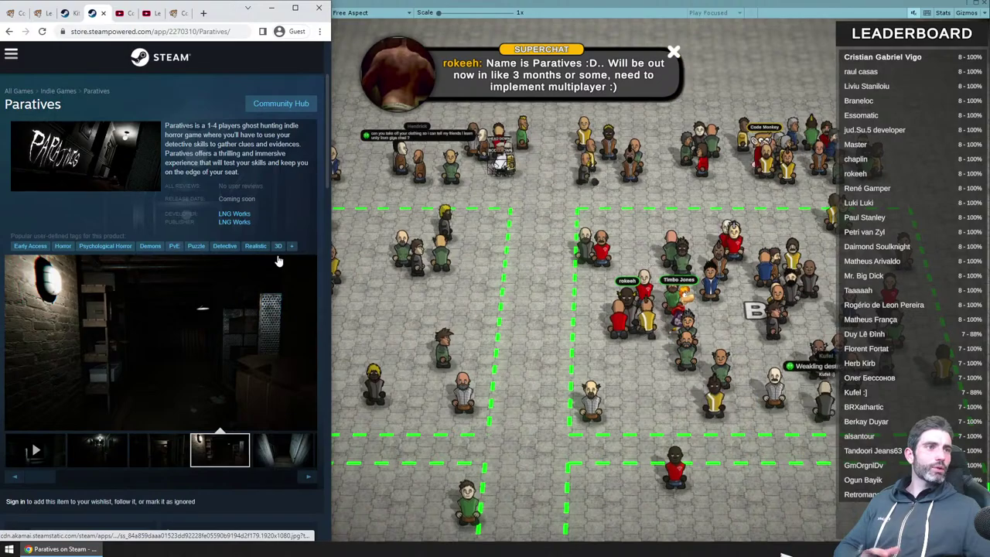
left_click(603, 277)
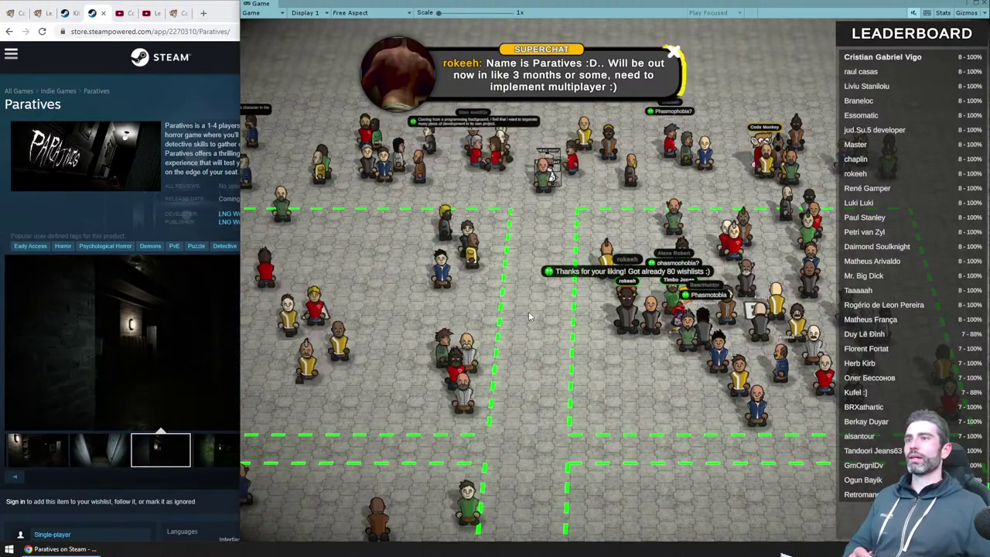
Step: Switch the browser to the Kitchen Chaos Steam page, scroll to its screenshots, and return to the quiz game
left_click(39, 14)
left_click(68, 13)
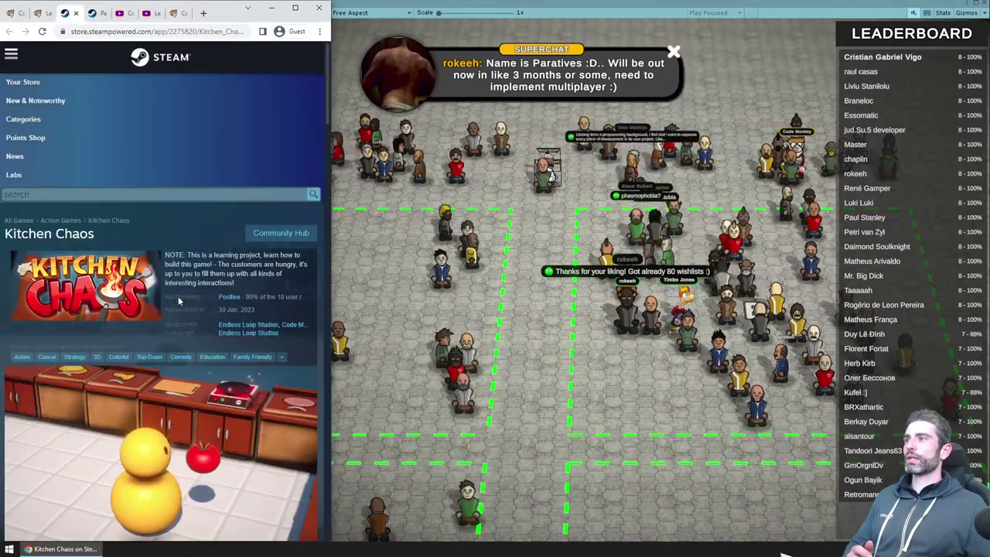
scroll(201, 341, "down", 3)
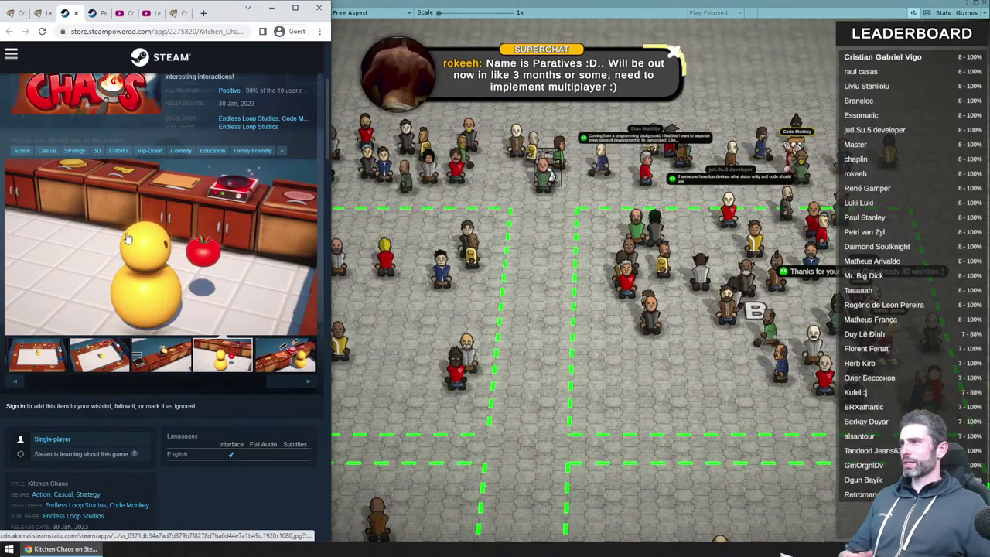
left_click(529, 312)
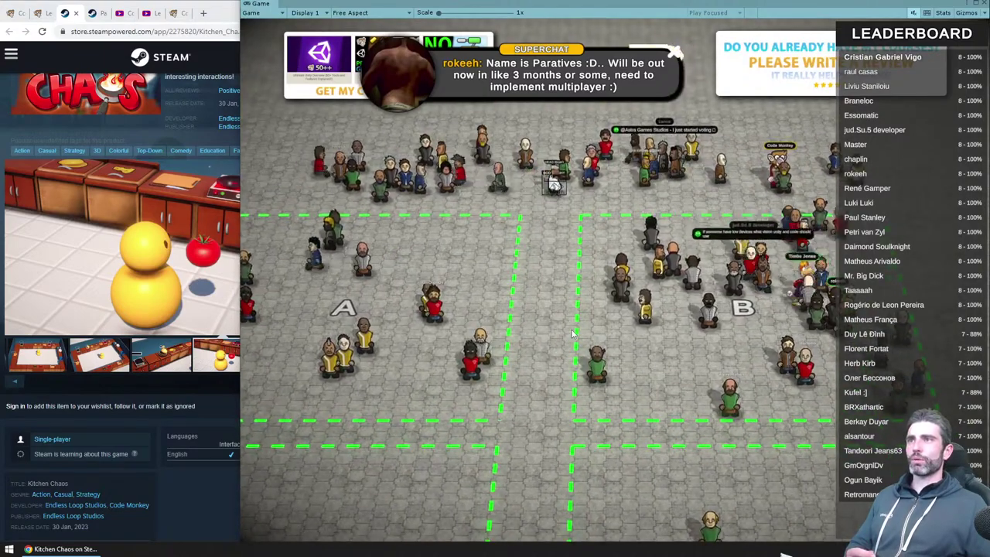
Step: Open the Kitchen Chaos course page, scroll down to Lecture 7, then show the quiz game
left_click(37, 13)
left_click(529, 296)
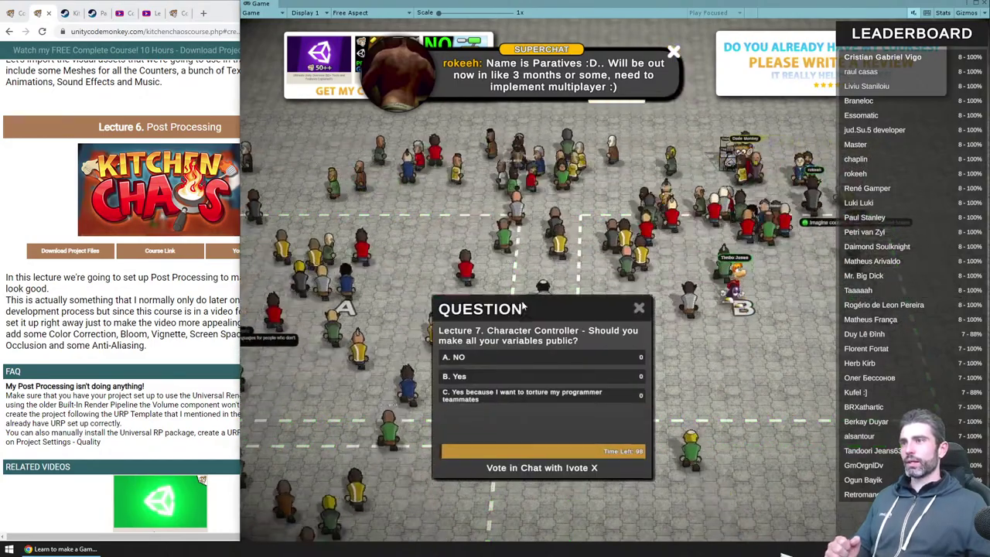
left_click(96, 231)
scroll(96, 231, "down", 6)
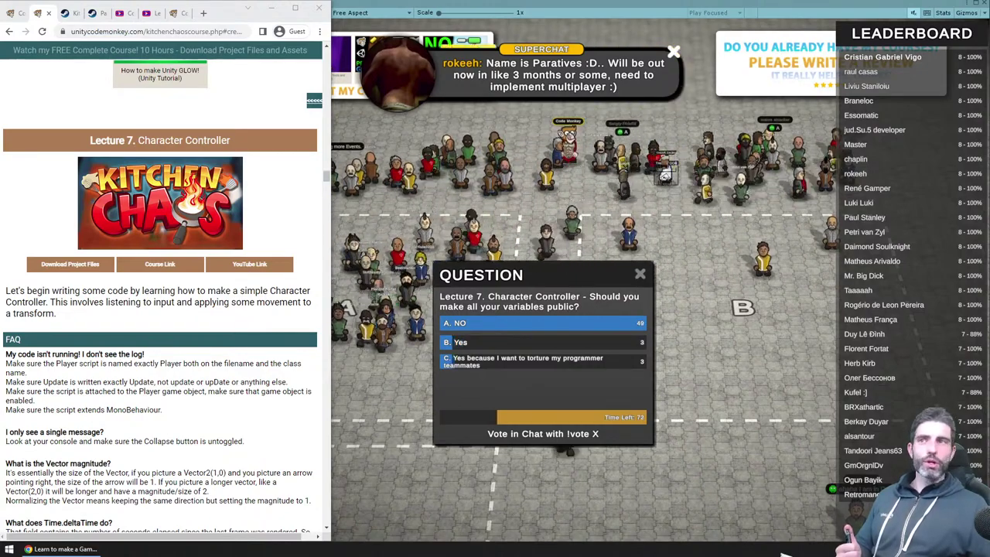
left_click(873, 286)
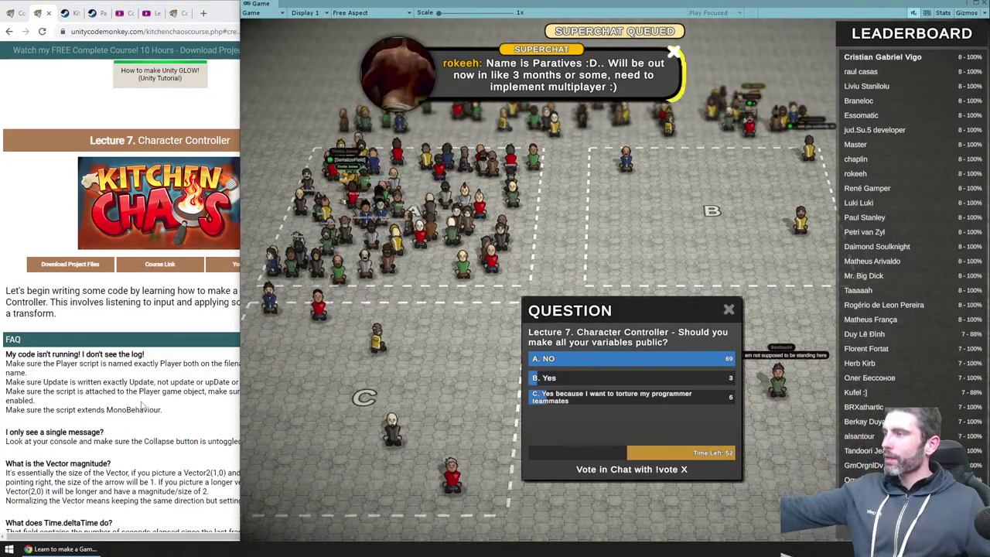
Step: Return to the course page and scroll around the Lecture 7 Character Controller section
left_click(142, 404)
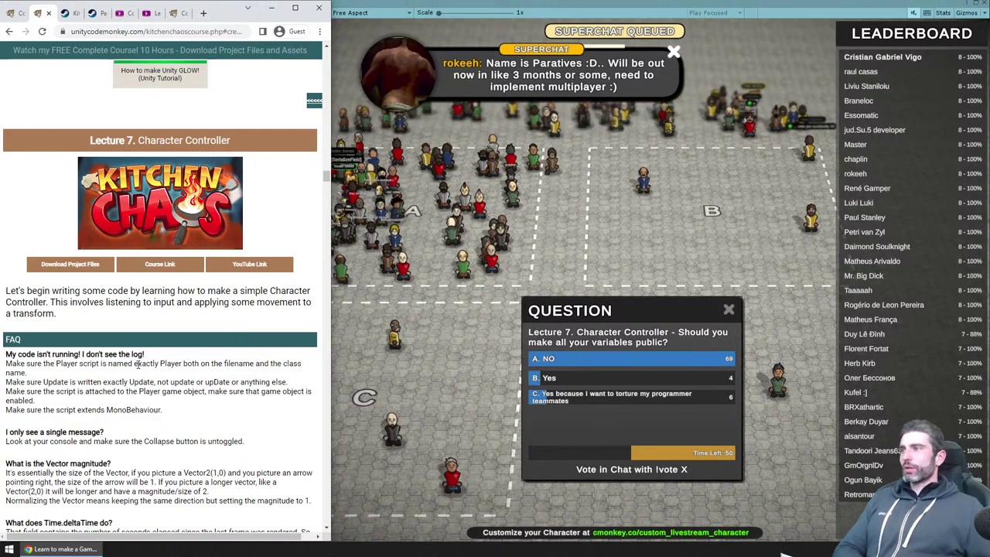
scroll(205, 363, "up", 2)
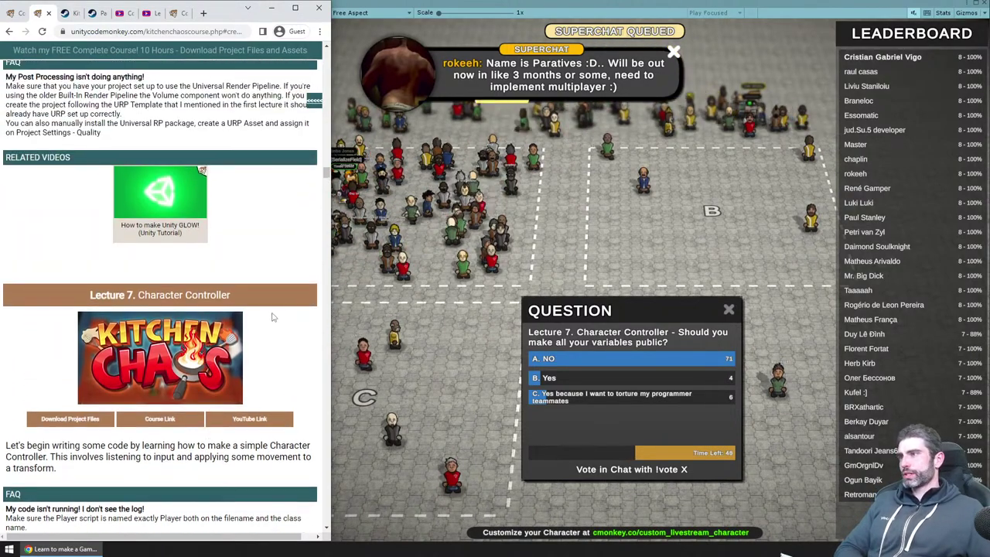
scroll(273, 316, "up", 3)
scroll(272, 316, "down", 2)
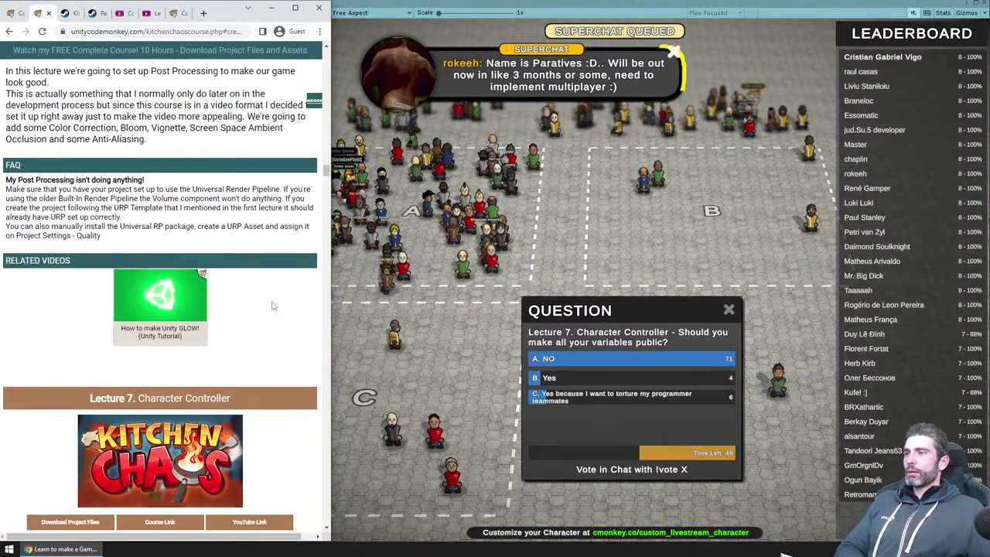
scroll(272, 306, "up", 10)
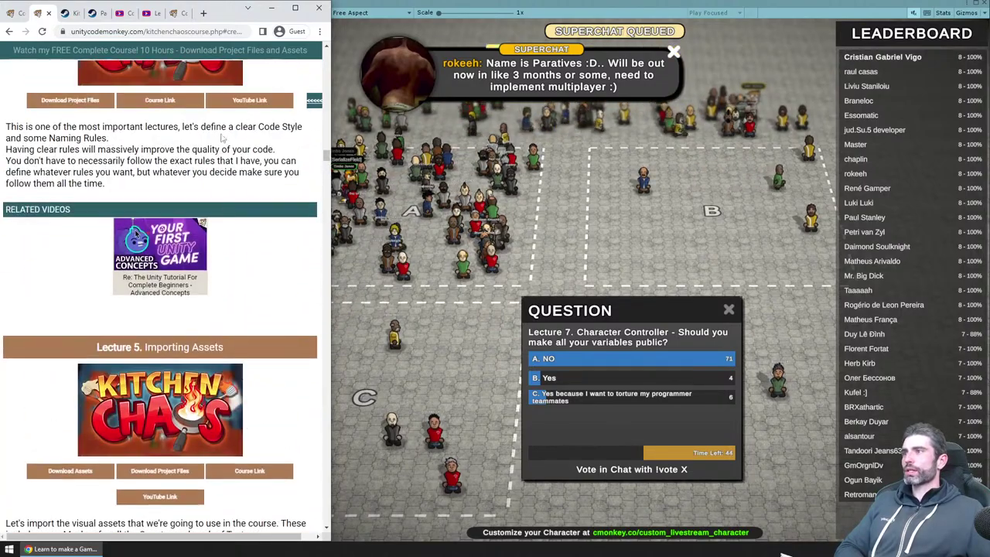
scroll(263, 352, "up", 3)
scroll(266, 343, "down", 12)
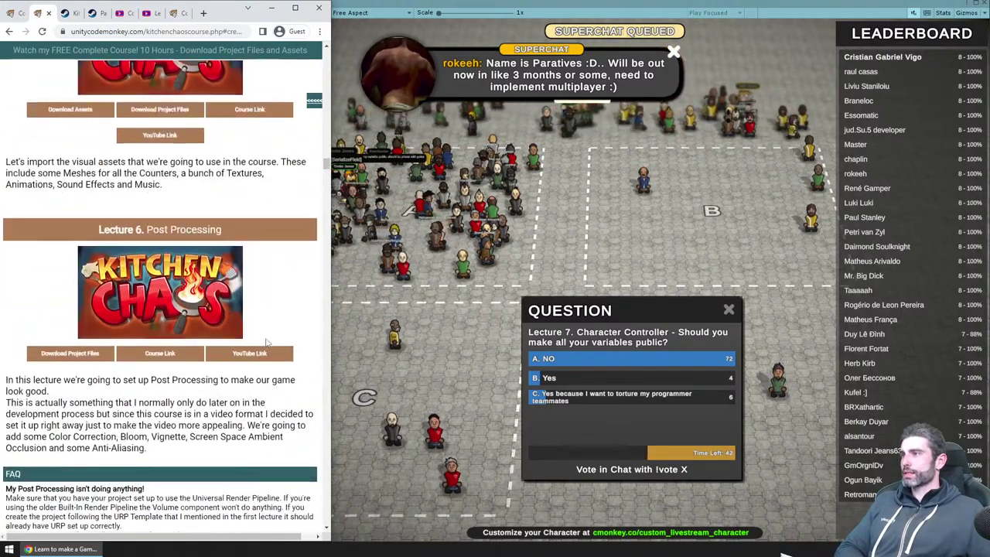
scroll(265, 343, "down", 4)
scroll(197, 392, "up", 1)
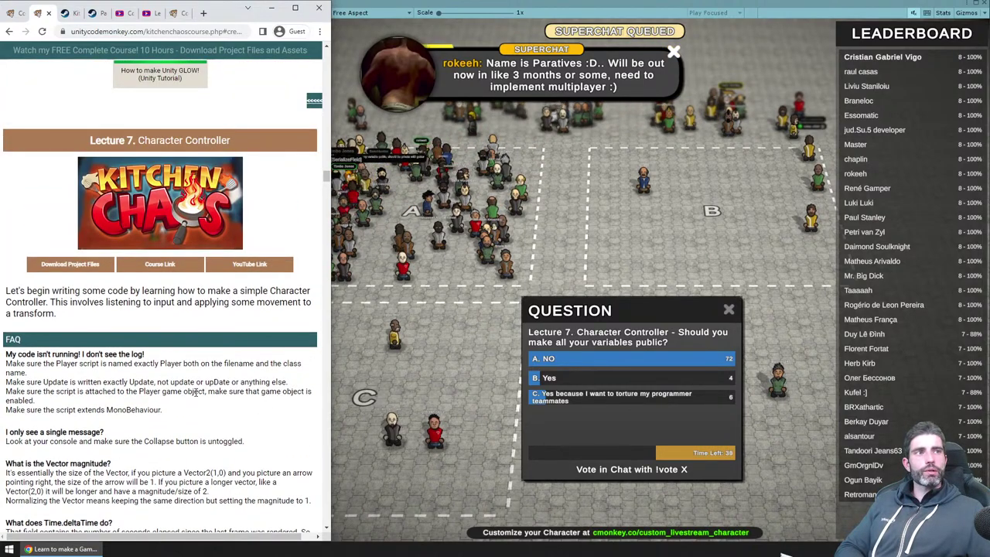
scroll(202, 390, "down", 1)
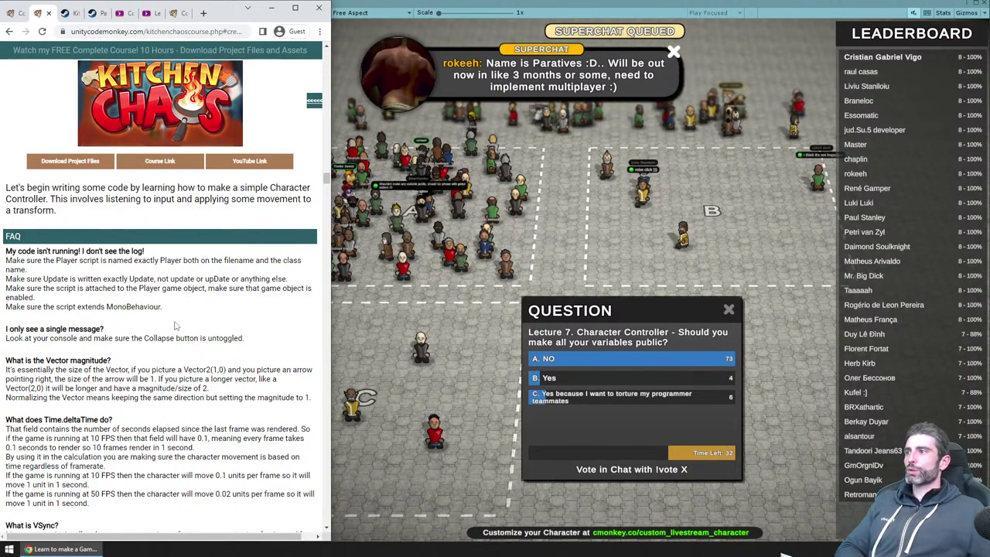
Step: Read through the Lecture 7 FAQ, highlighting several lines along the way
scroll(140, 309, "down", 1)
left_click_drag(23, 121, 155, 280)
left_click(154, 280)
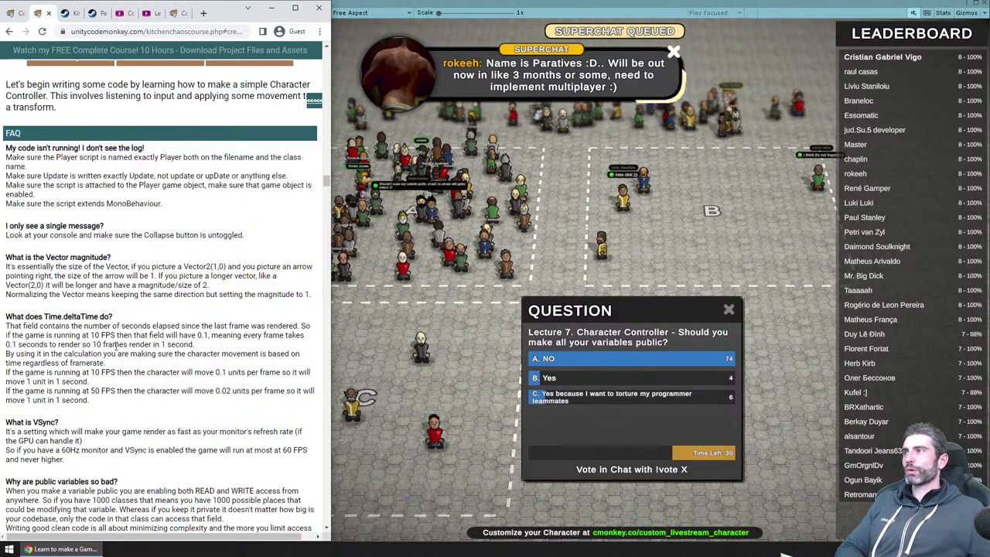
scroll(151, 376, "down", 6)
scroll(151, 377, "up", 6)
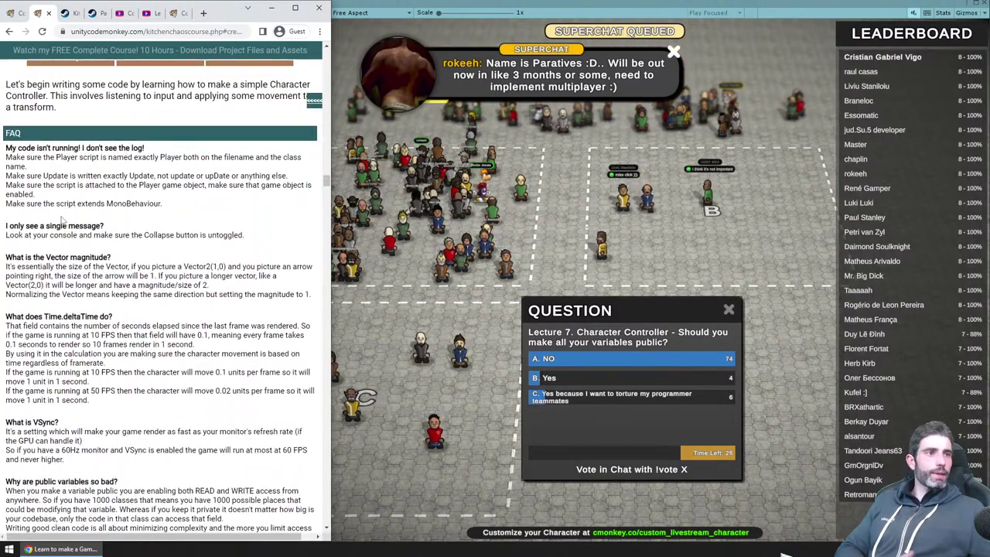
scroll(92, 327, "up", 1)
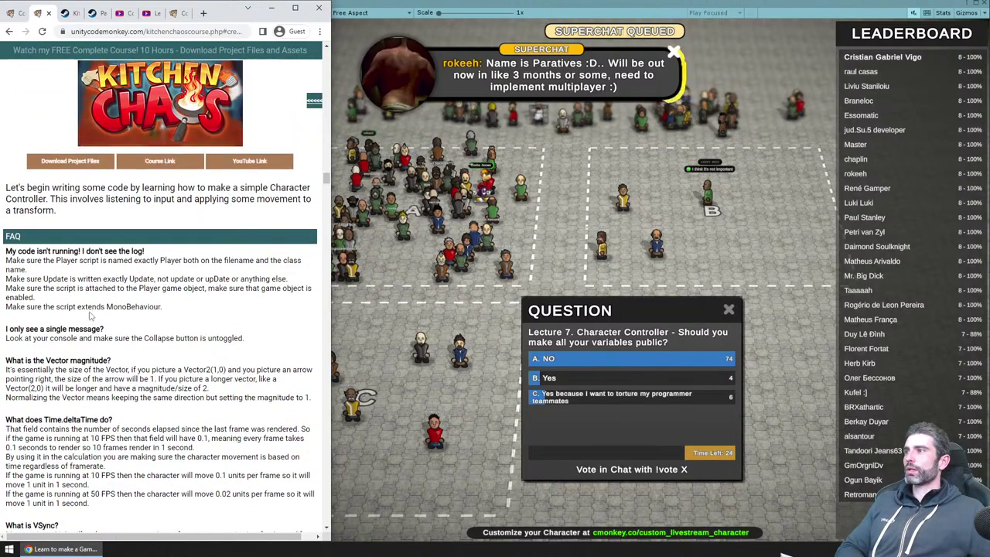
left_click_drag(5, 251, 73, 283)
left_click(74, 287)
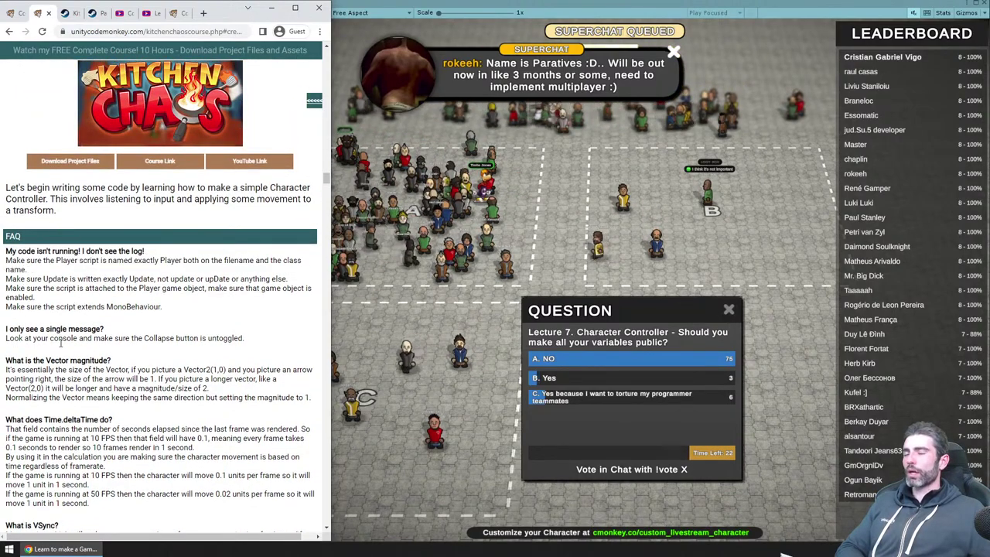
Step: Highlight the line about writing Update exactly, read down to the public-variables answer, and return to the game
scroll(84, 260, "down", 2)
scroll(83, 260, "up", 1)
left_click_drag(113, 309, 121, 318)
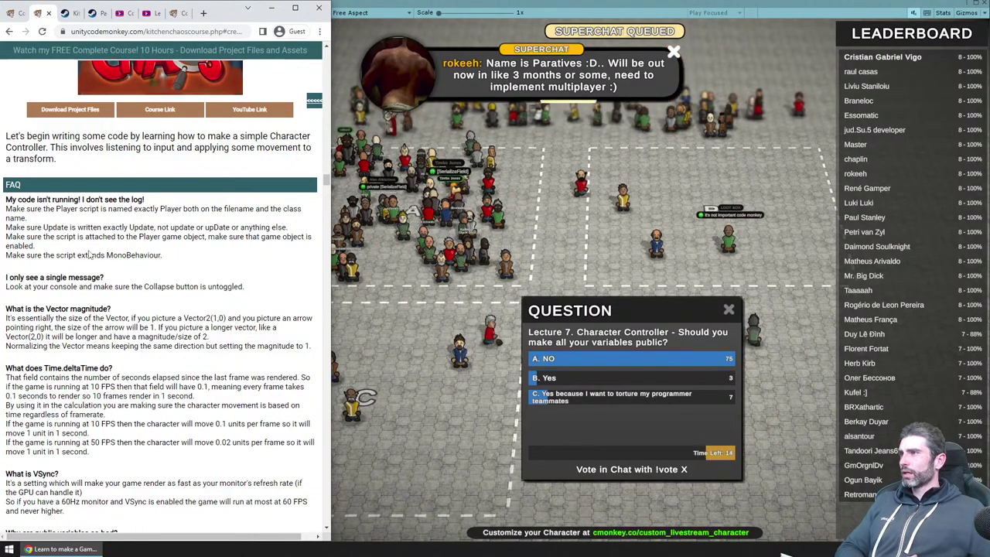
left_click(66, 242)
left_click_drag(53, 228, 150, 227)
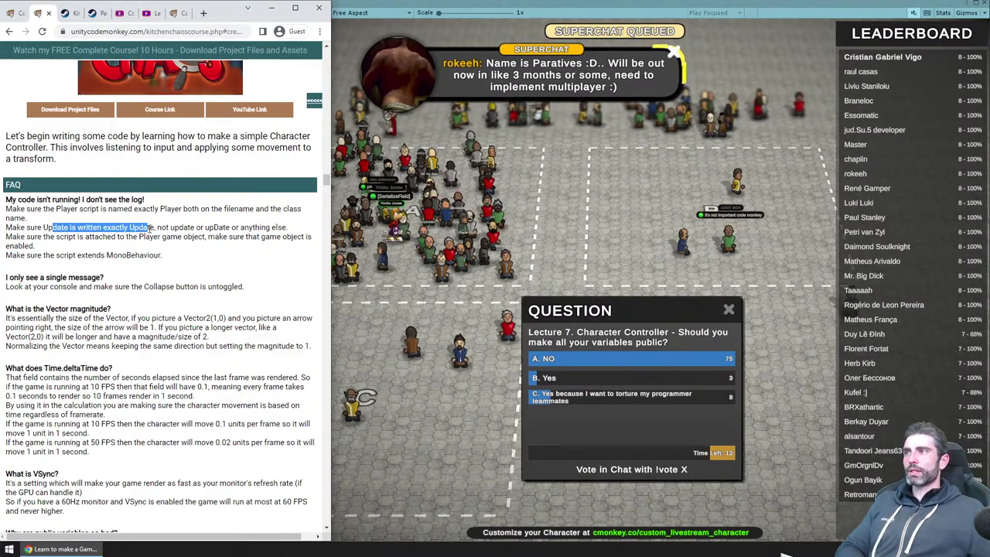
scroll(151, 272, "down", 1)
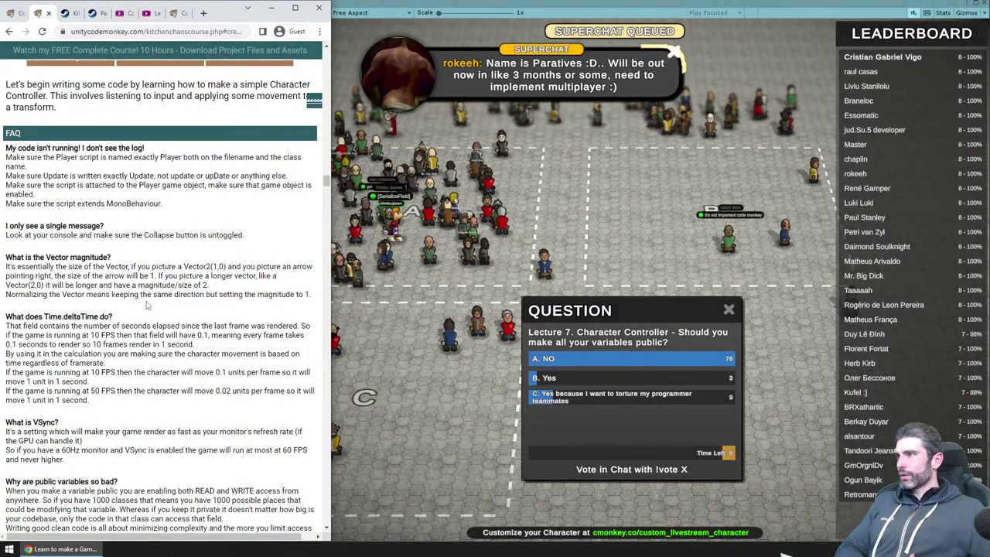
scroll(146, 305, "down", 2)
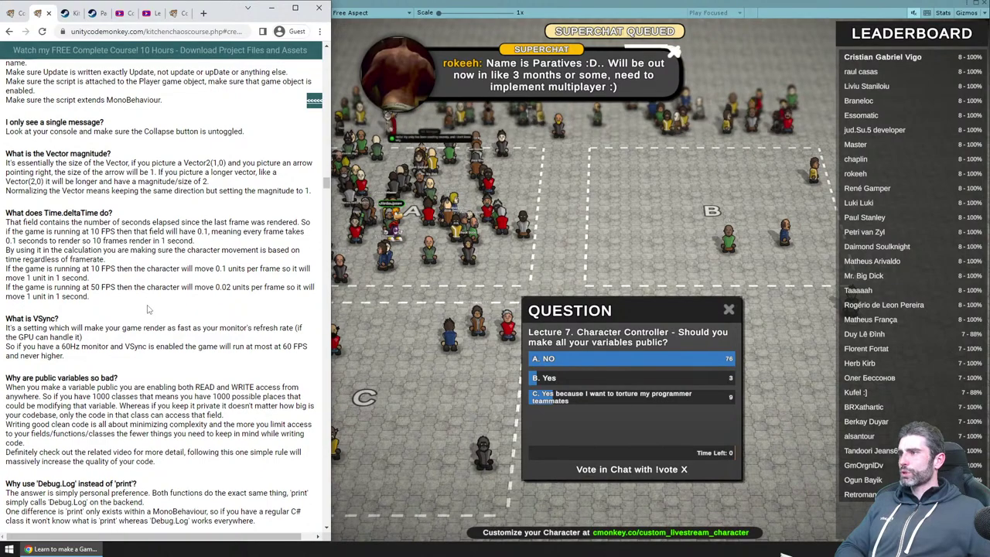
scroll(169, 322, "down", 2)
scroll(172, 290, "down", 2)
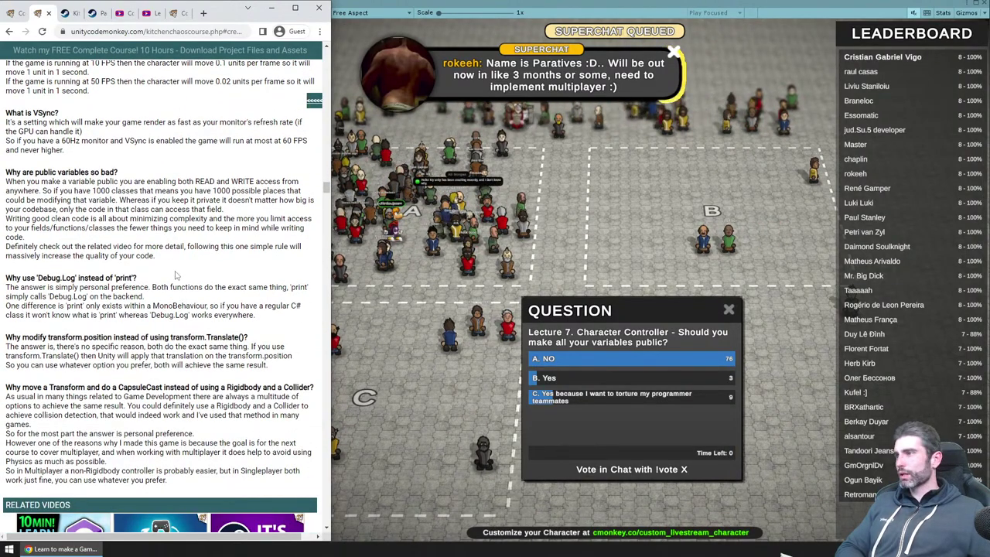
left_click(381, 315)
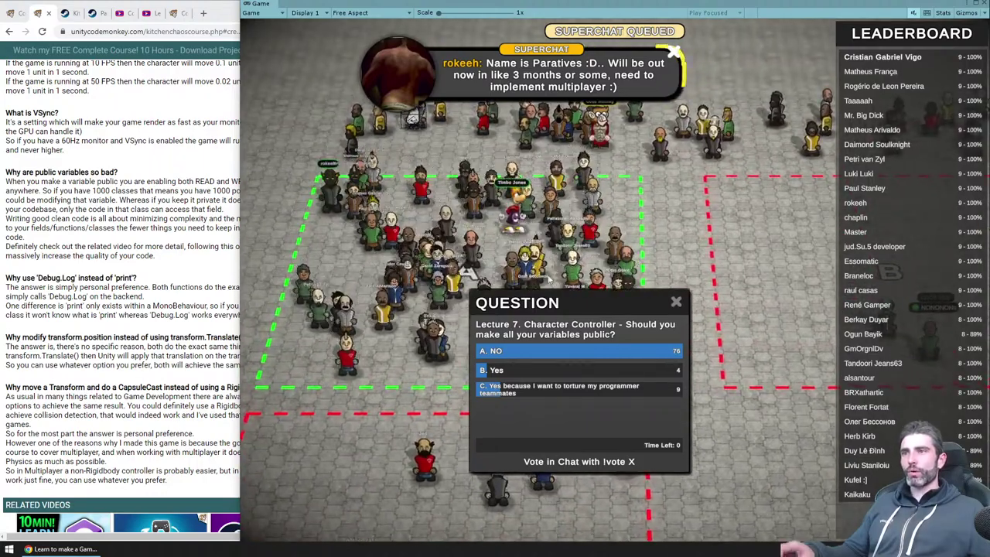
Step: Drag the Lecture 7 quiz question panel into the game view's lower-right corner
left_click_drag(592, 306, 726, 358)
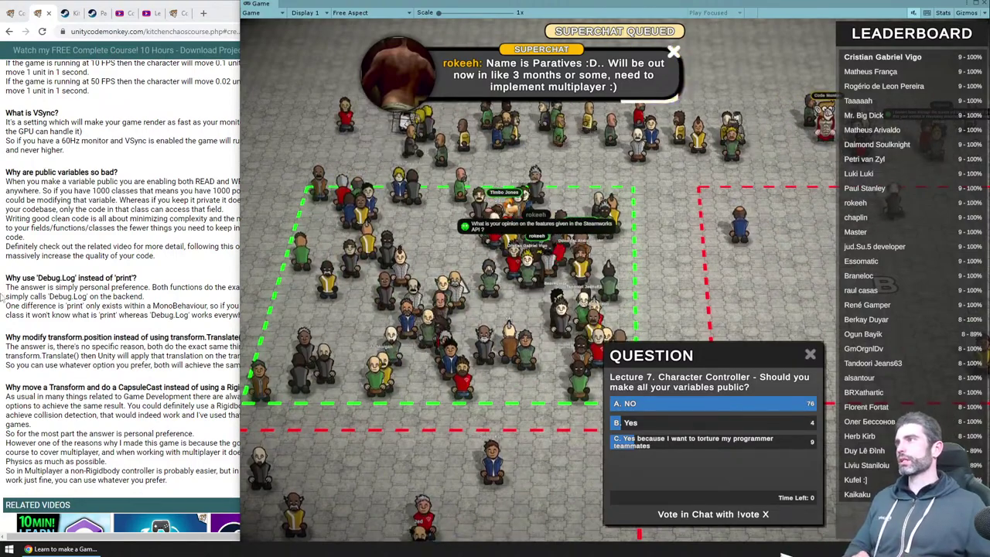
Step: Search the Code Monkey site for 'not public' and copy the public-variables video link
left_click(62, 549)
left_click(14, 13)
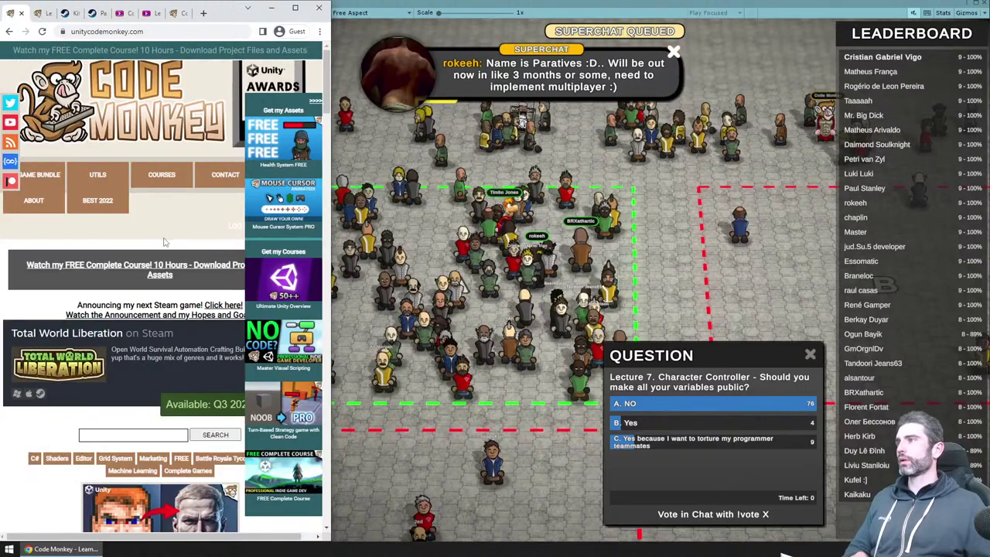
left_click(142, 432)
type("not publi")
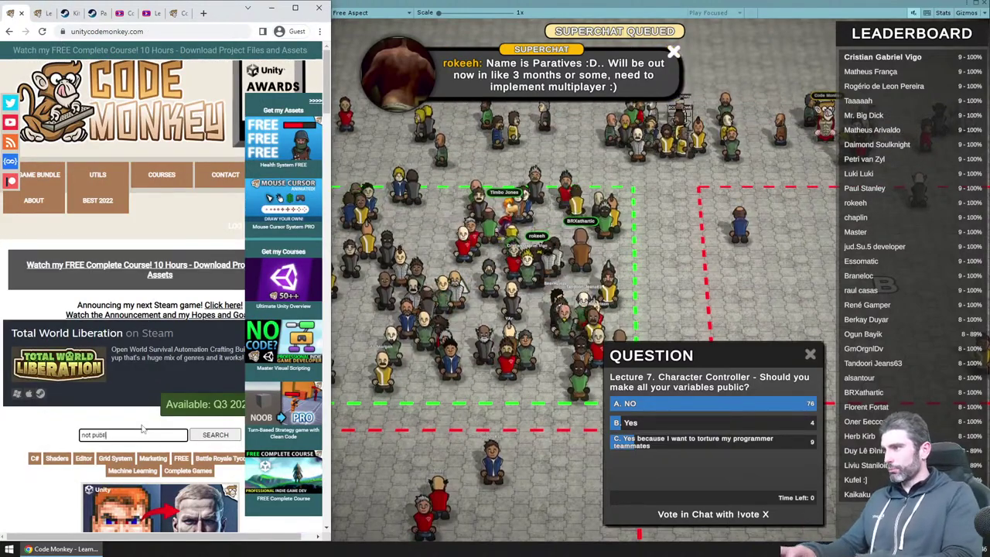
type("c")
key("Return")
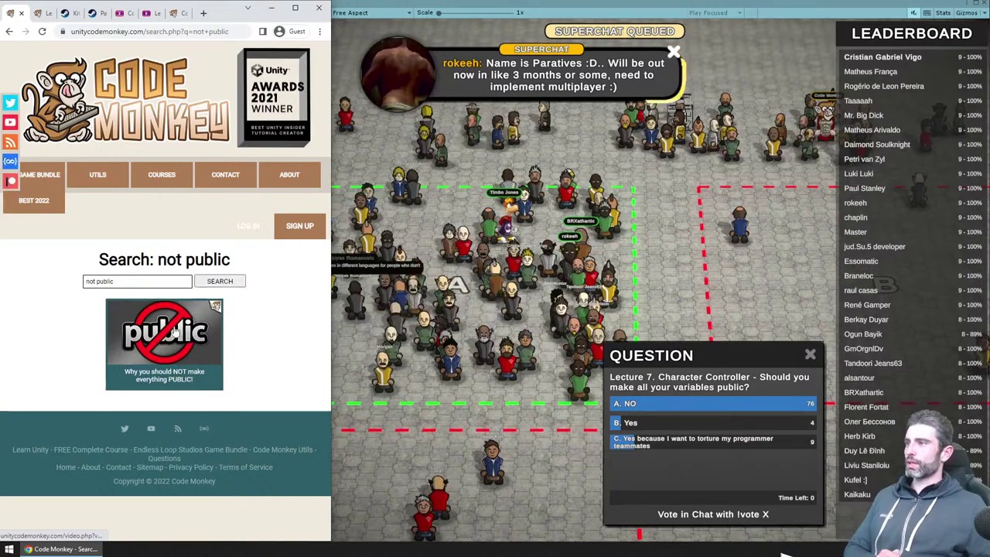
right_click(155, 346)
left_click(202, 423)
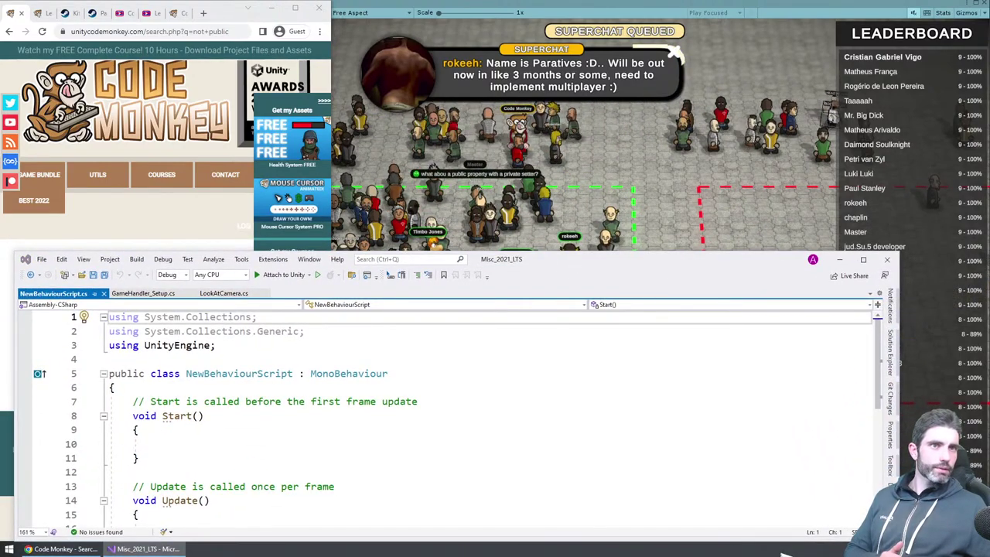
Step: Clear the Start/Update template and add a public float moveSpeed field
scroll(334, 441, "down", 4)
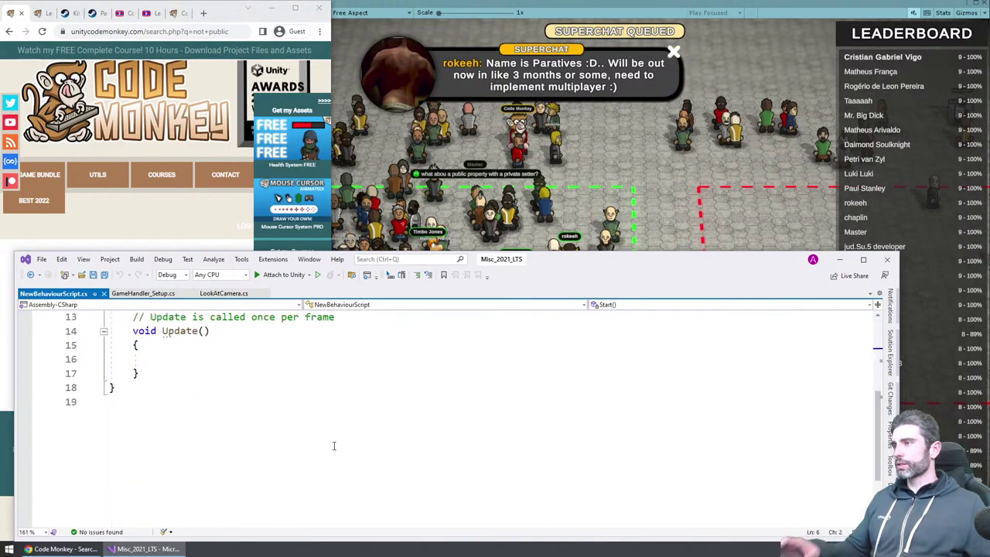
key("ctrl+a")
key("Delete")
type("}")
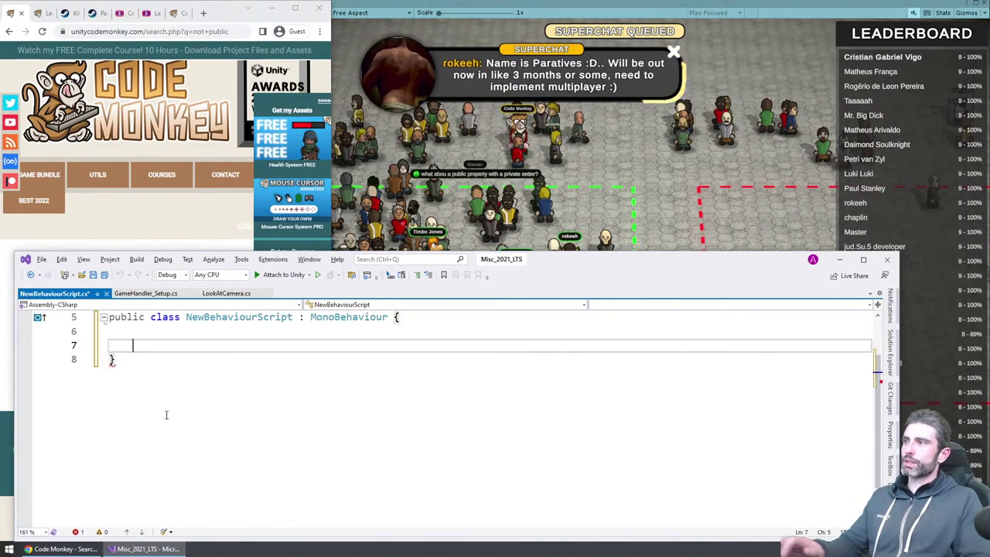
left_click(165, 401)
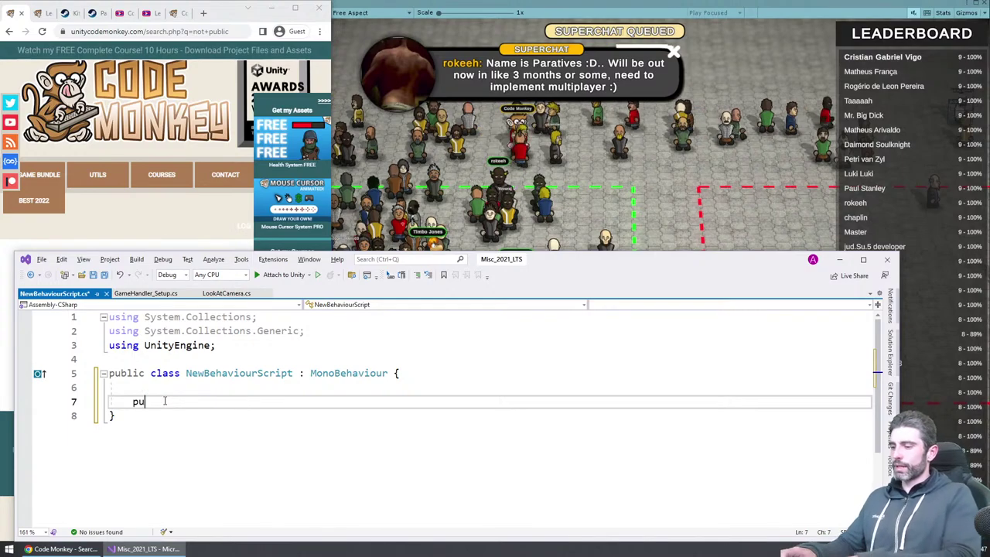
type("public float")
key("Tab")
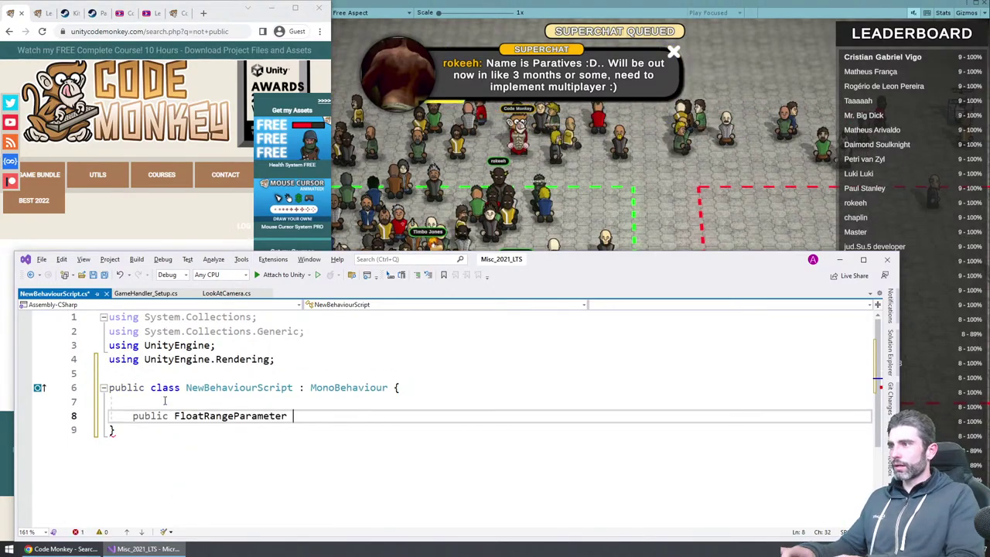
key("BackSpace")
key("BackSpace")
key("ctrl+shift+Left")
type("float moveSpeed;")
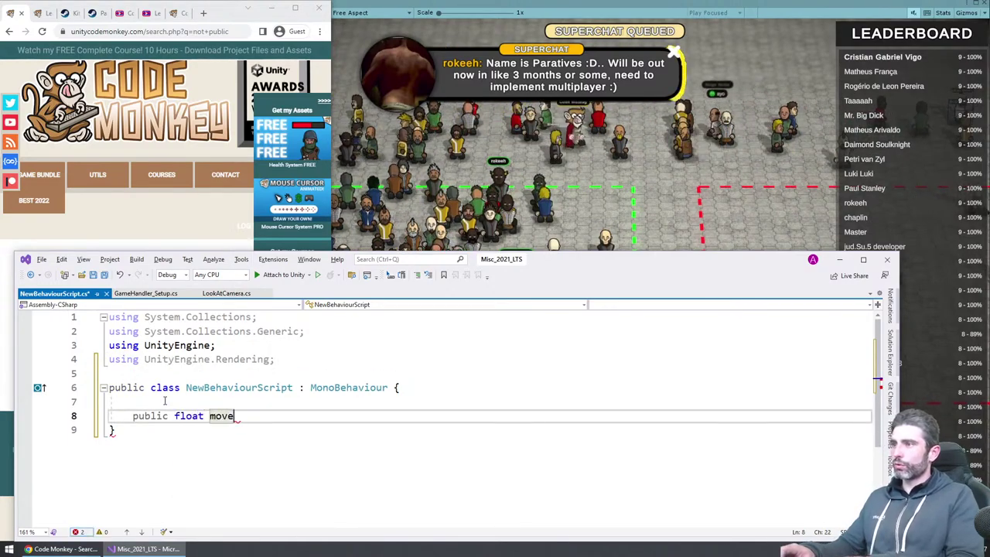
key("Return")
Step: Rename the class to Character and start a new public class Enemy below it
left_click(164, 401)
key("Up")
key("ctrl+Right")
key("ctrl+Right")
key("ctrl+shift+Right")
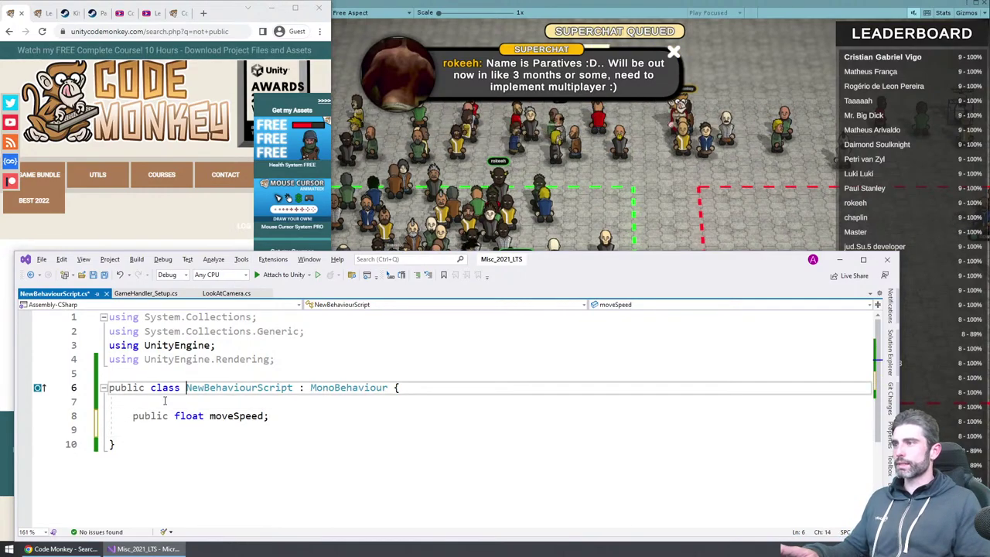
type("Character")
key("Return")
key("Down")
key("Down")
key("Down")
key("Down")
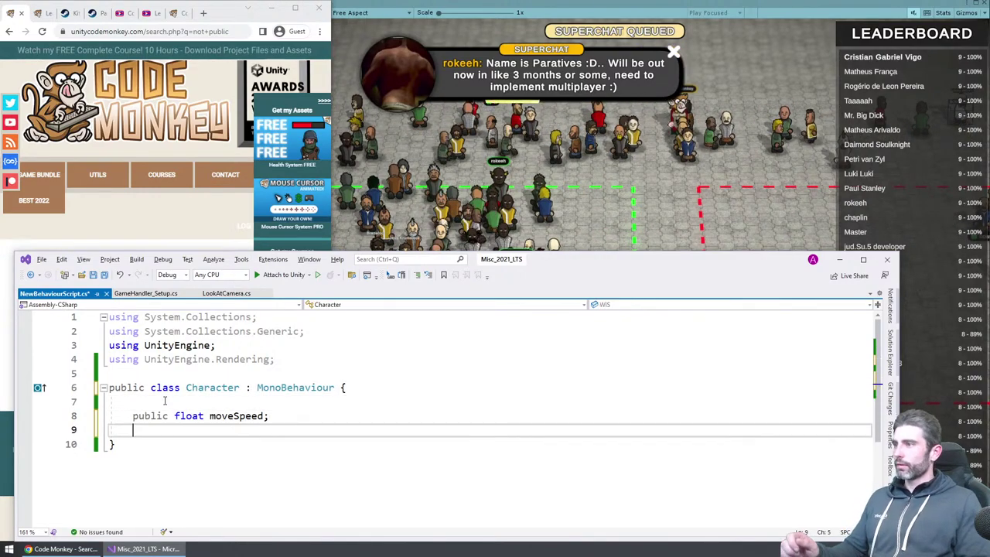
key("Return")
key("Return")
type("public class")
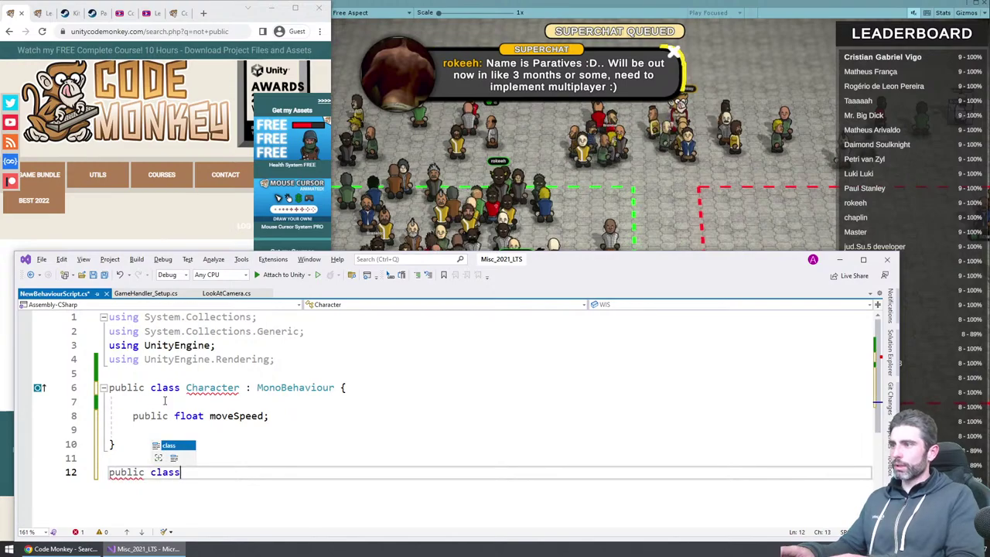
type(" Enemy {")
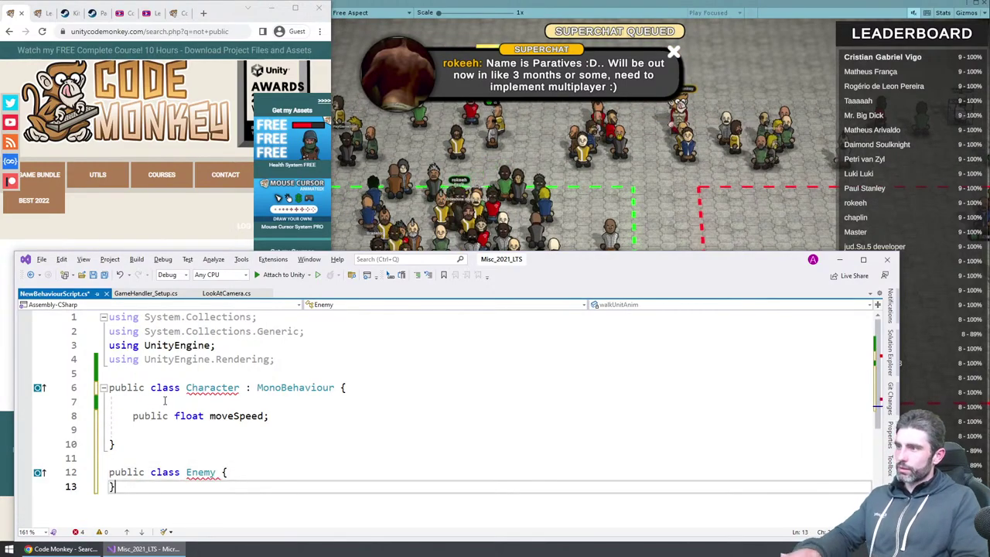
key("Return")
Step: Give Enemy a private Character character field and a FixedUpdate setting character.moveSpeed to 0f
scroll(157, 409, "down", 3)
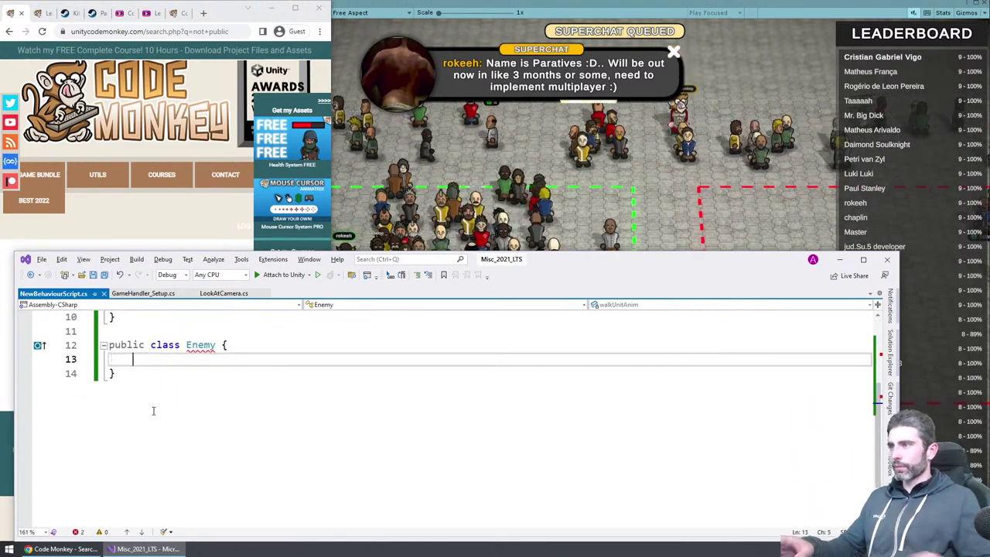
scroll(293, 414, "up", 3)
key("Return")
type("private Chj")
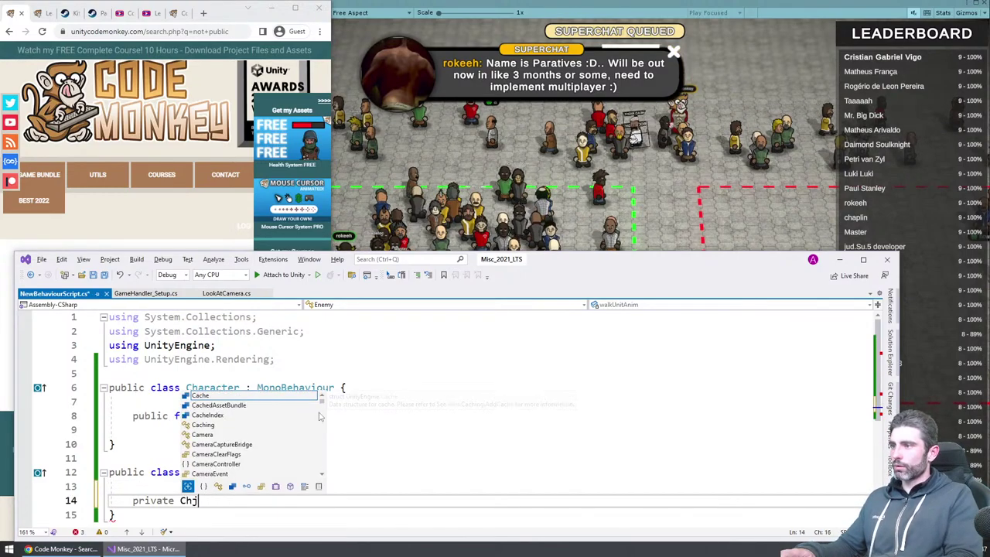
key("BackSpace")
type("aracter character;")
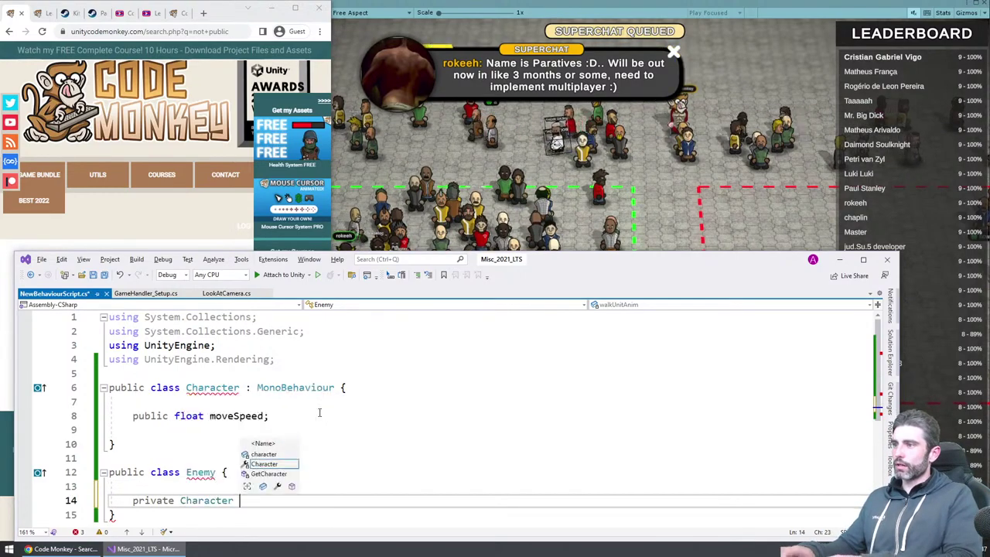
key("Return")
key("Return")
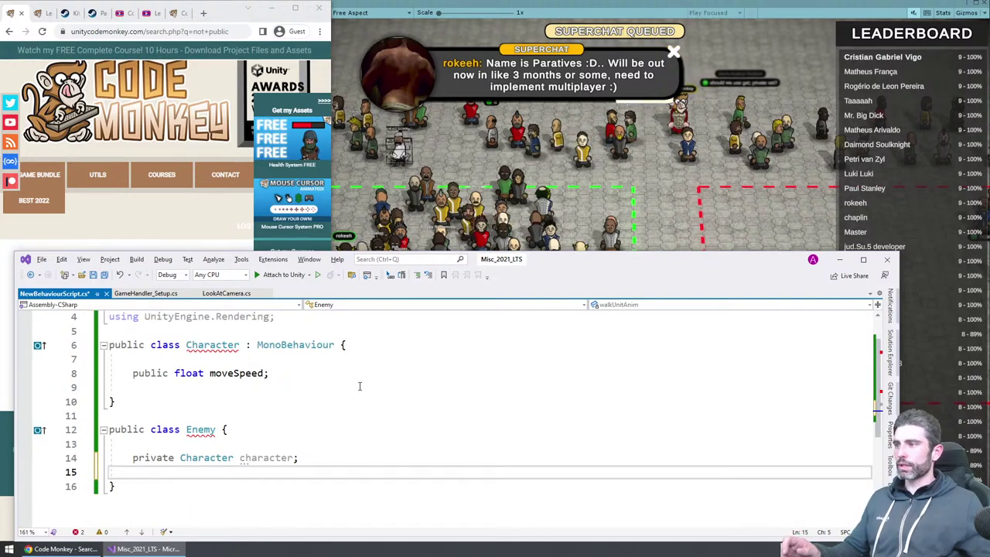
type("private void")
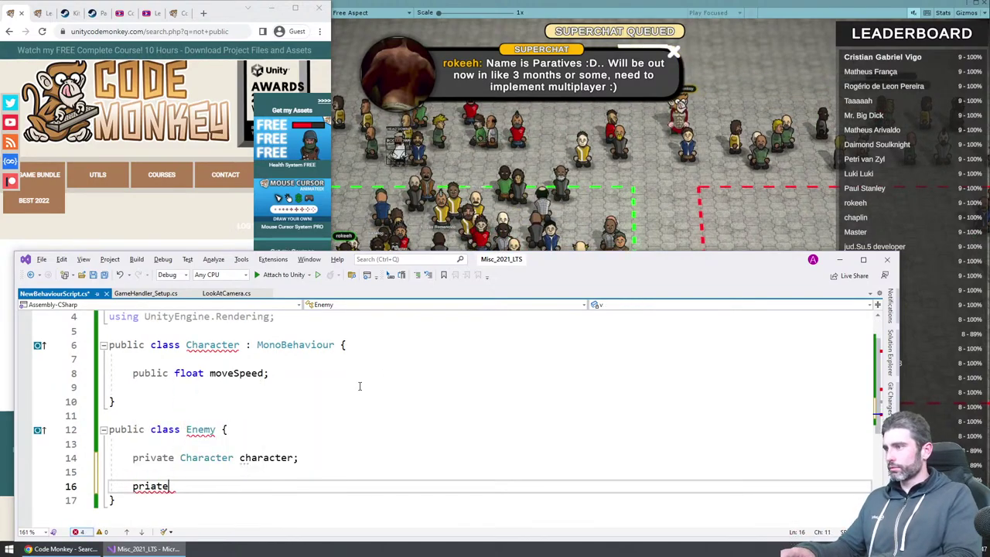
type(" FixedUpda")
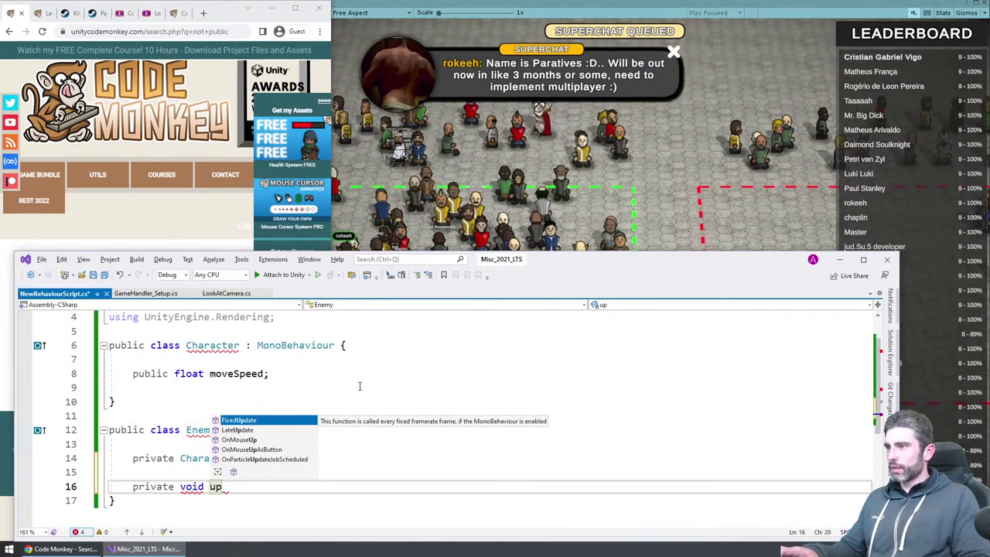
type("te")
key("Tab")
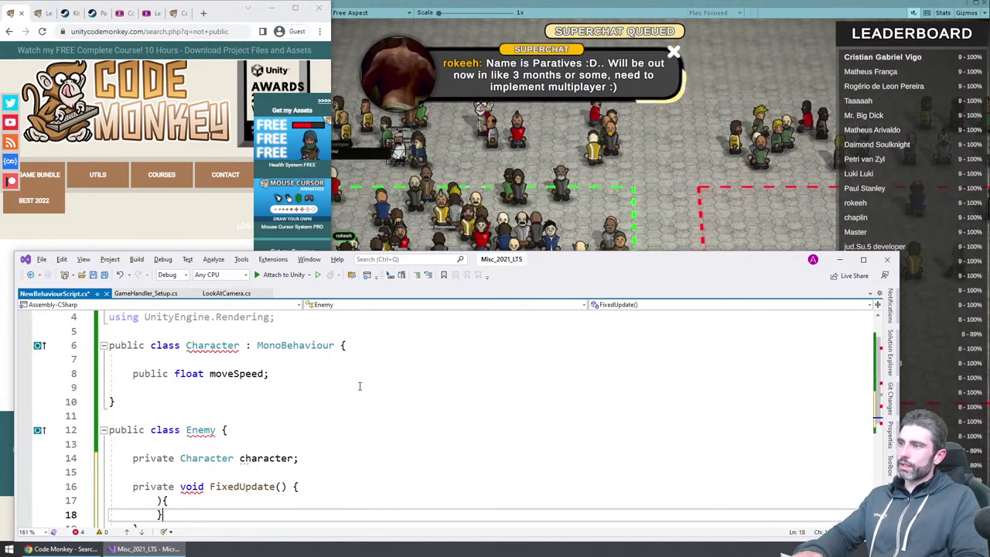
key("Return")
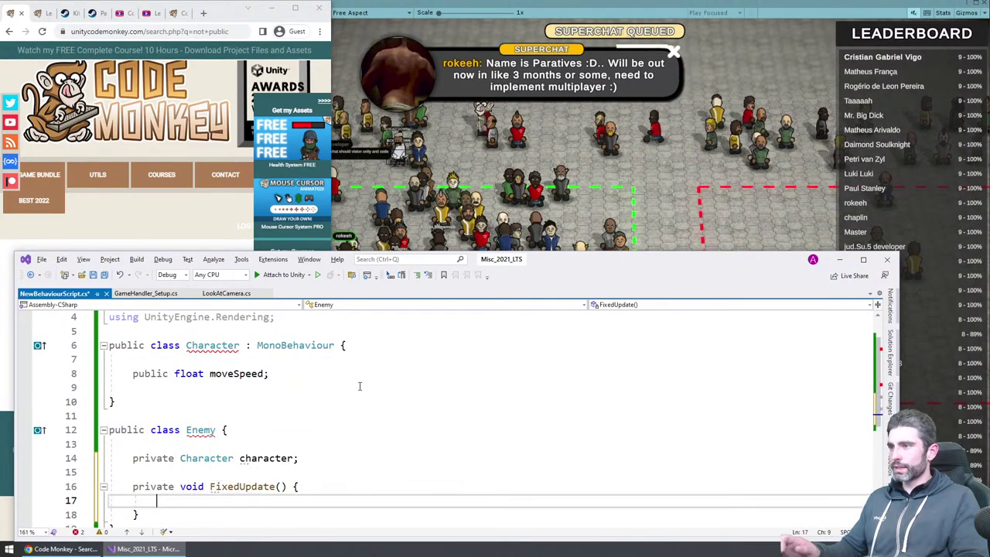
type("character.moveSpeed = 0f;")
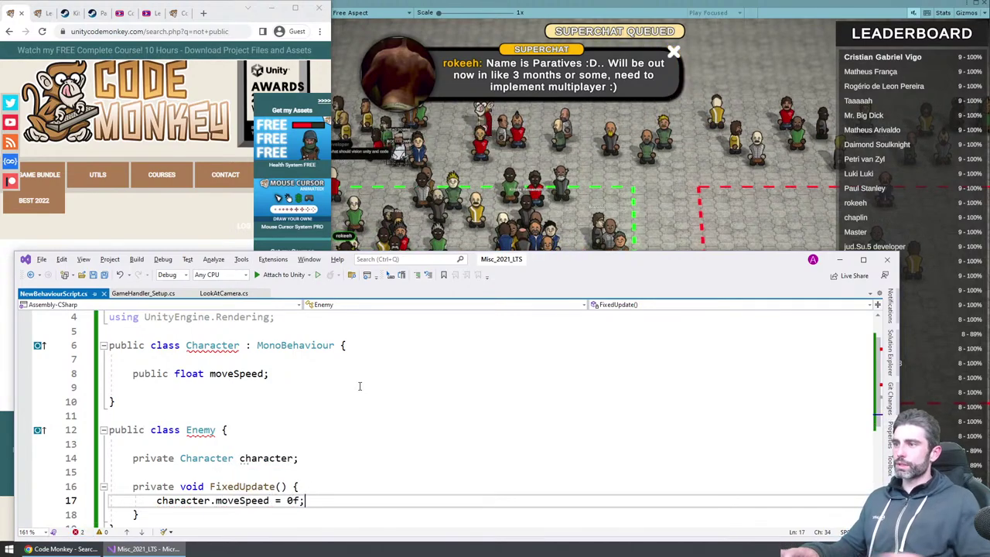
Step: Highlight the moveSpeed declaration, the Character class and the Enemy class while explaining them
scroll(360, 386, "down", 1)
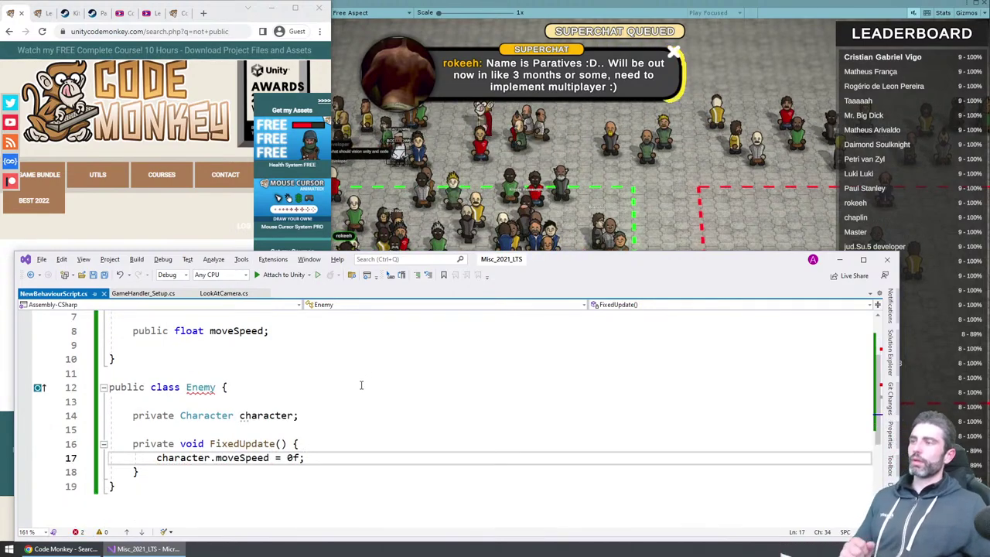
left_click_drag(246, 460, 185, 459)
scroll(310, 450, "up", 1)
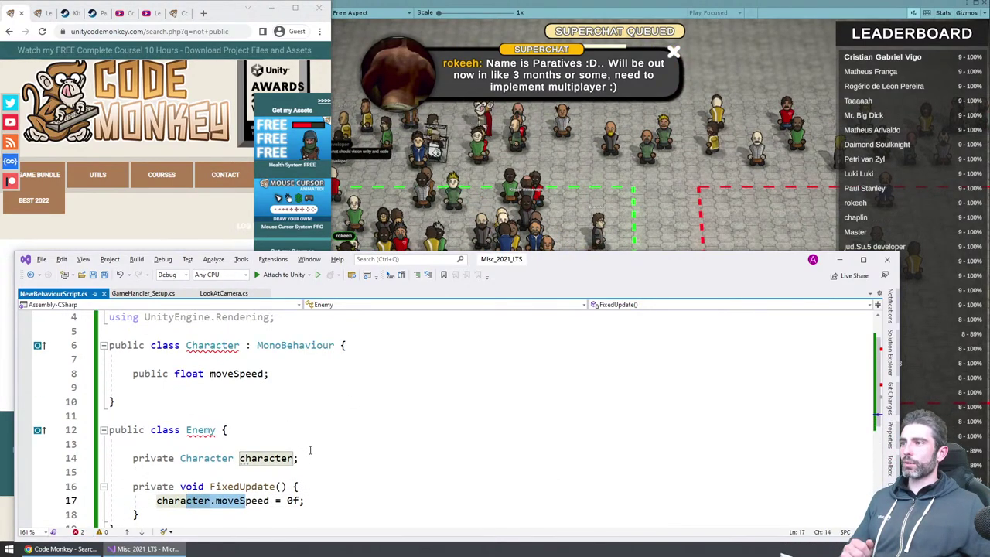
left_click_drag(175, 374, 240, 373)
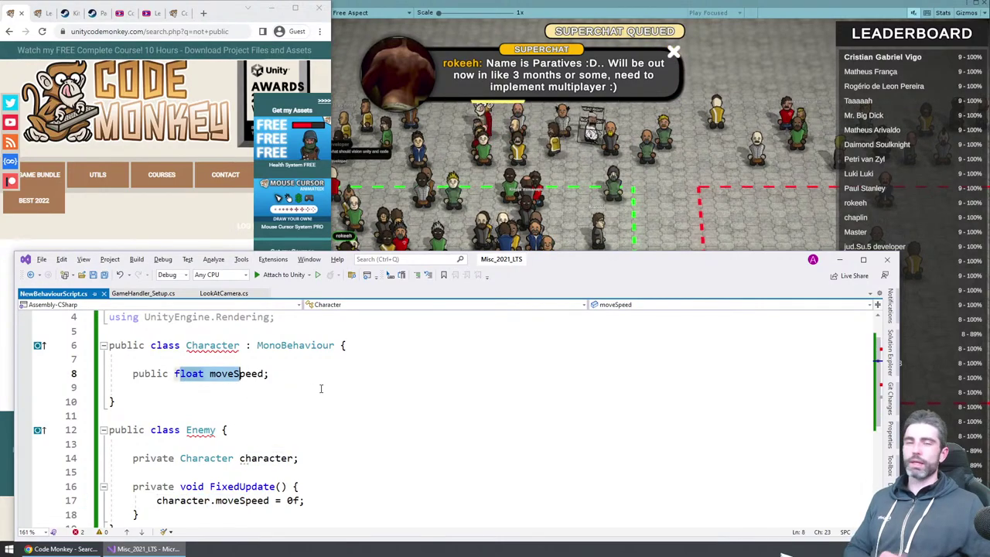
left_click(302, 375)
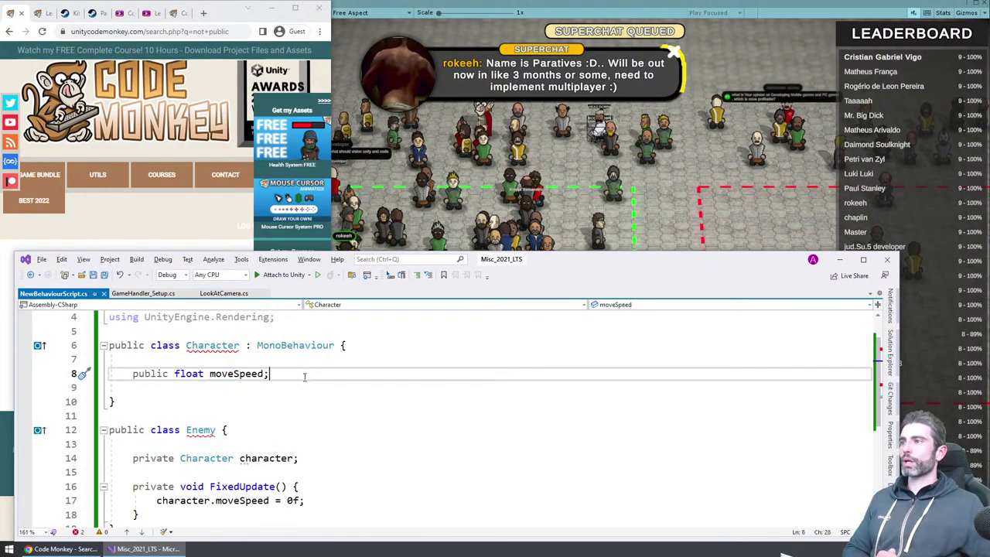
left_click_drag(114, 401, 113, 332)
left_click(283, 332)
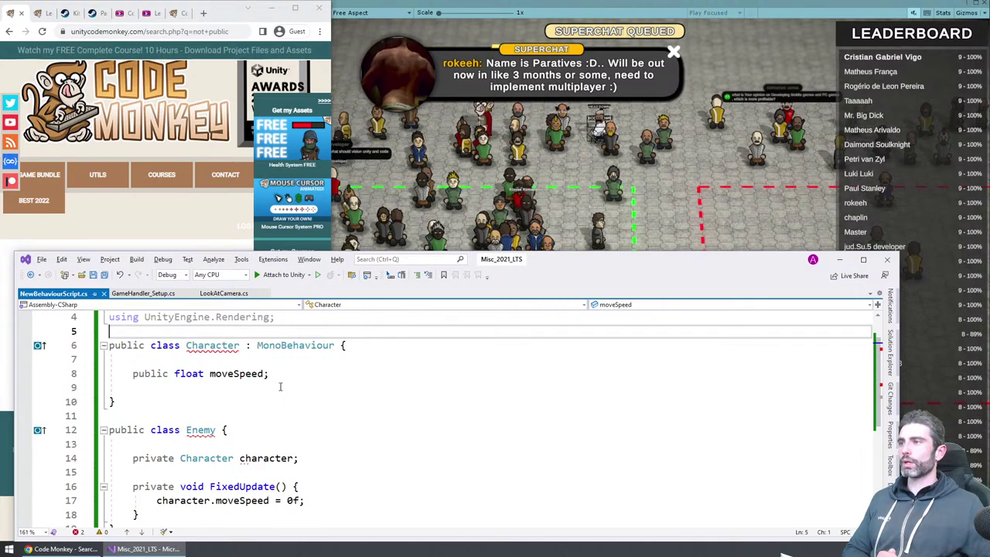
left_click_drag(278, 376, 287, 365)
left_click_drag(109, 416, 224, 554)
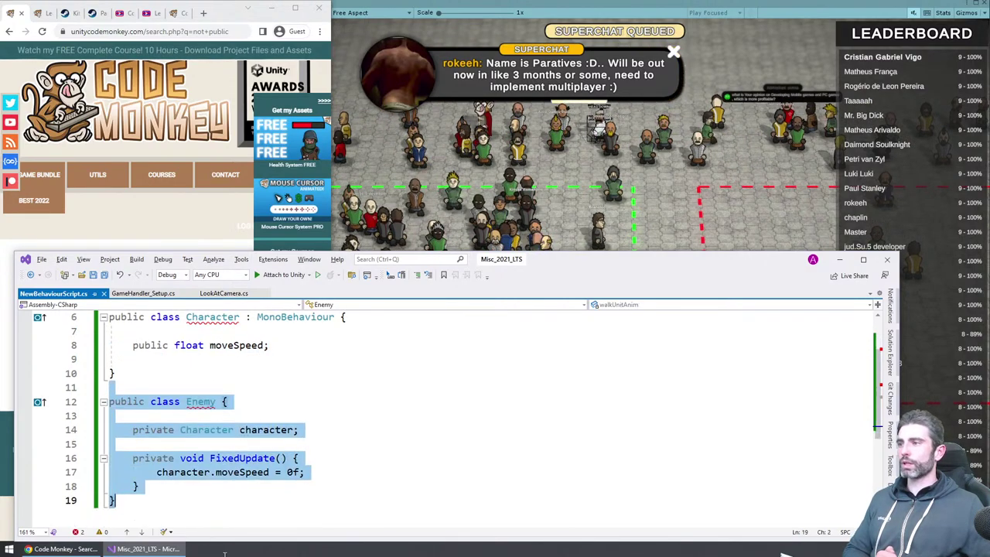
left_click(376, 435)
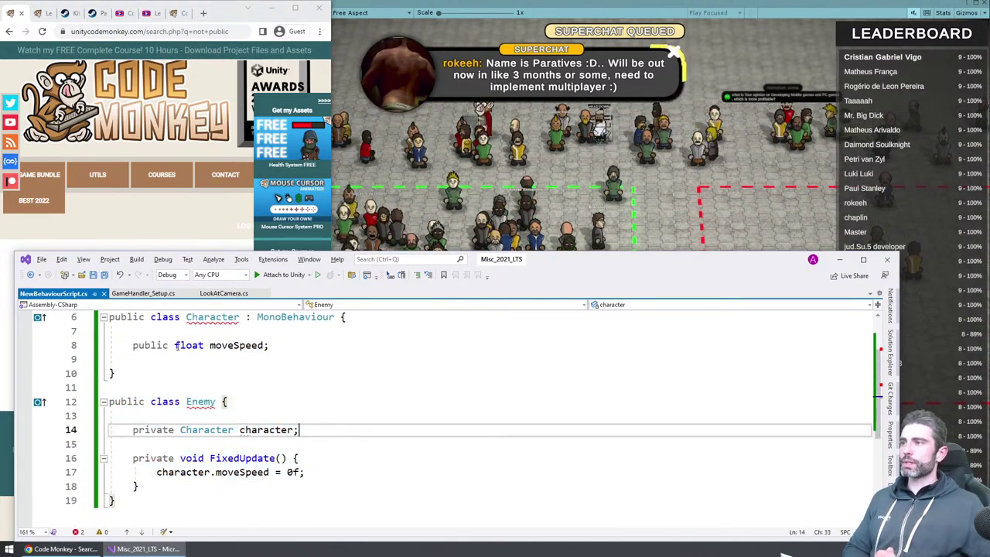
Step: Mark the public moveSpeed field for emphasis and select its public modifier
left_click(228, 346)
key("shift+Up")
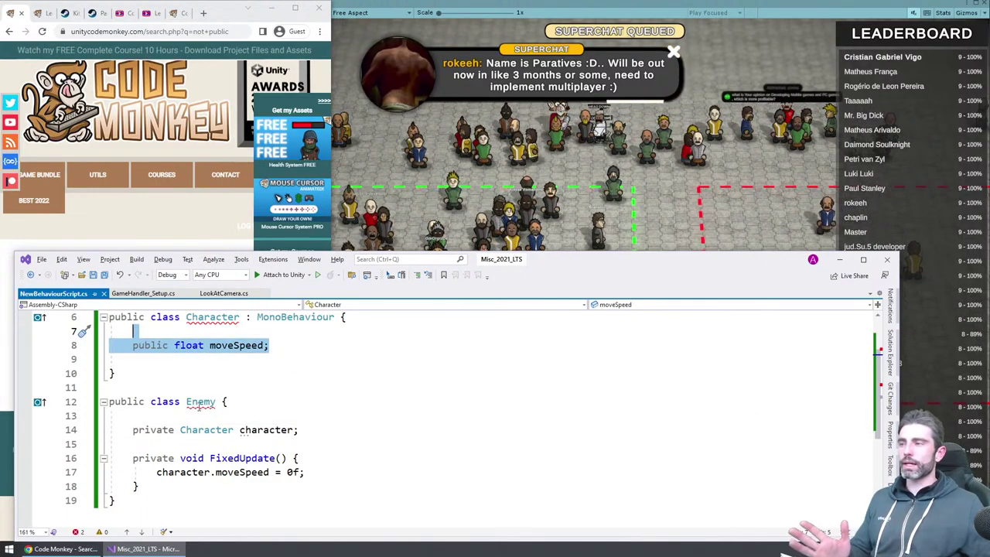
left_click(261, 387)
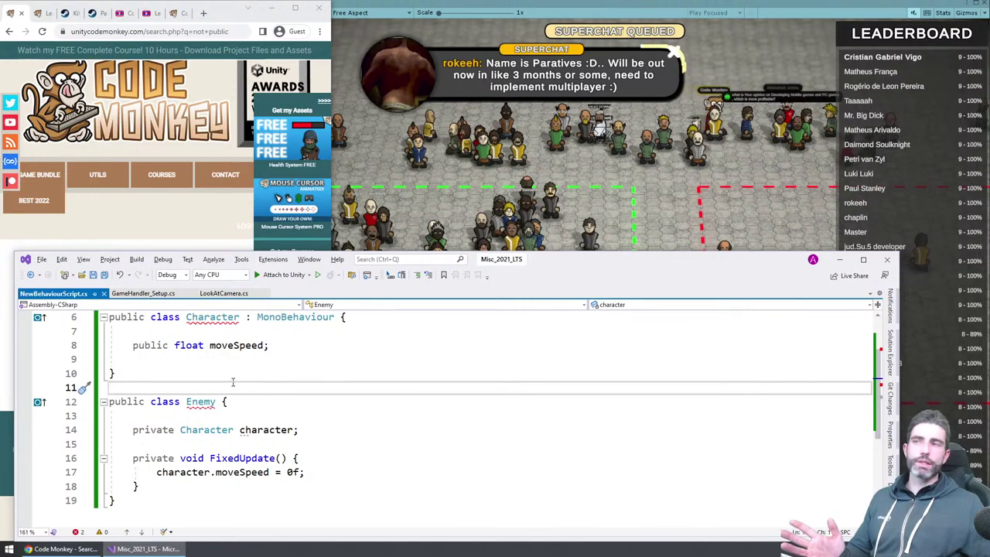
left_click(206, 379)
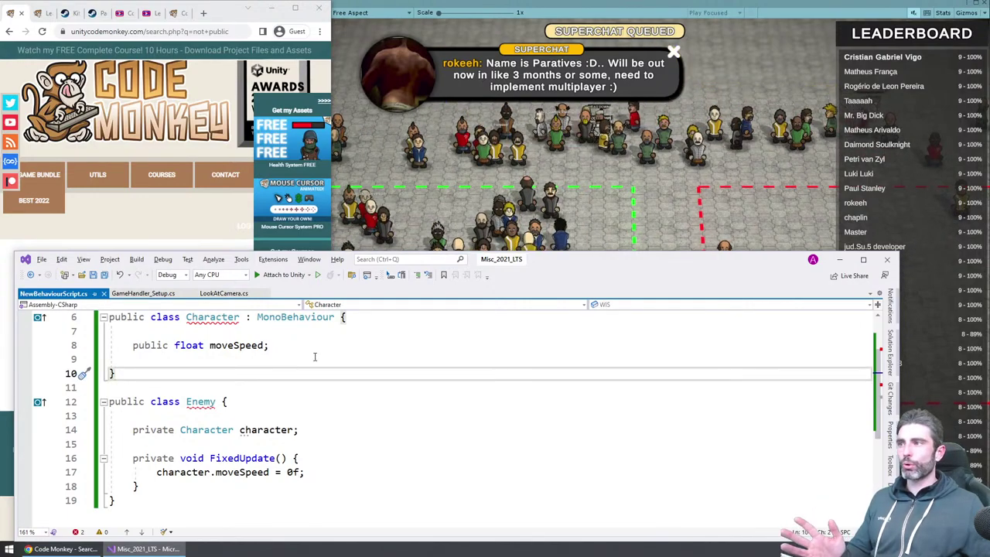
left_click_drag(310, 347, 306, 339)
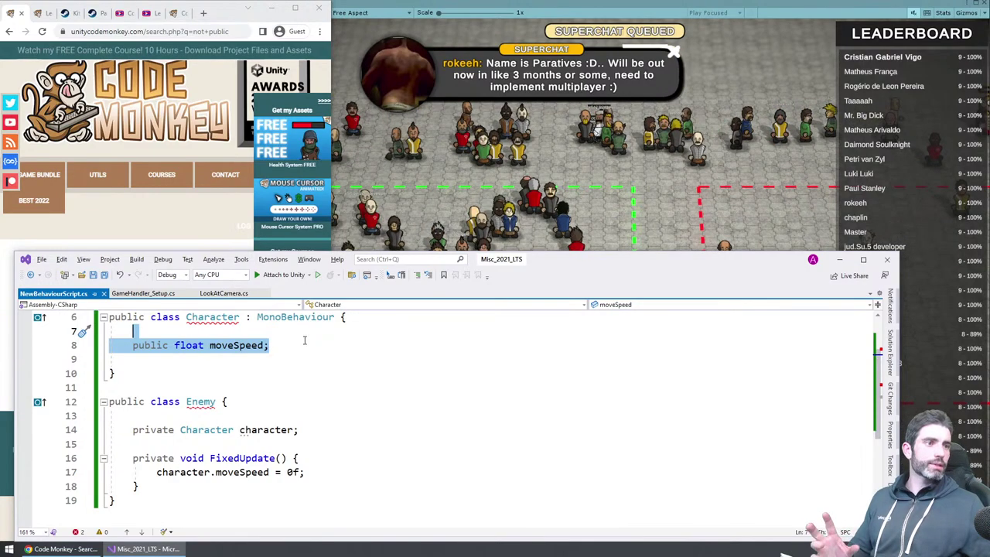
left_click(310, 342)
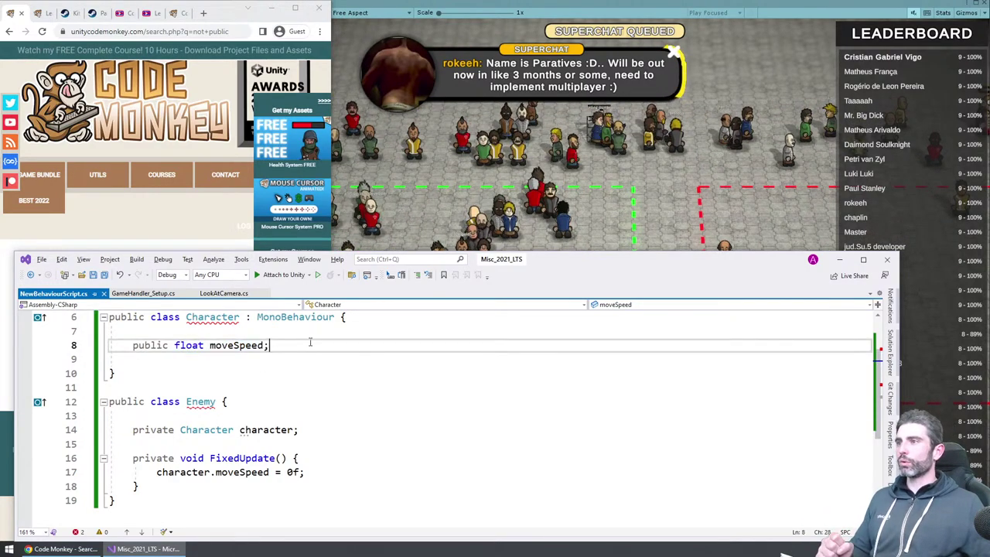
double_click(154, 346)
Step: Make moveSpeed private and cut Enemy's now-inaccessible line setting moveSpeed to 0f
type("private")
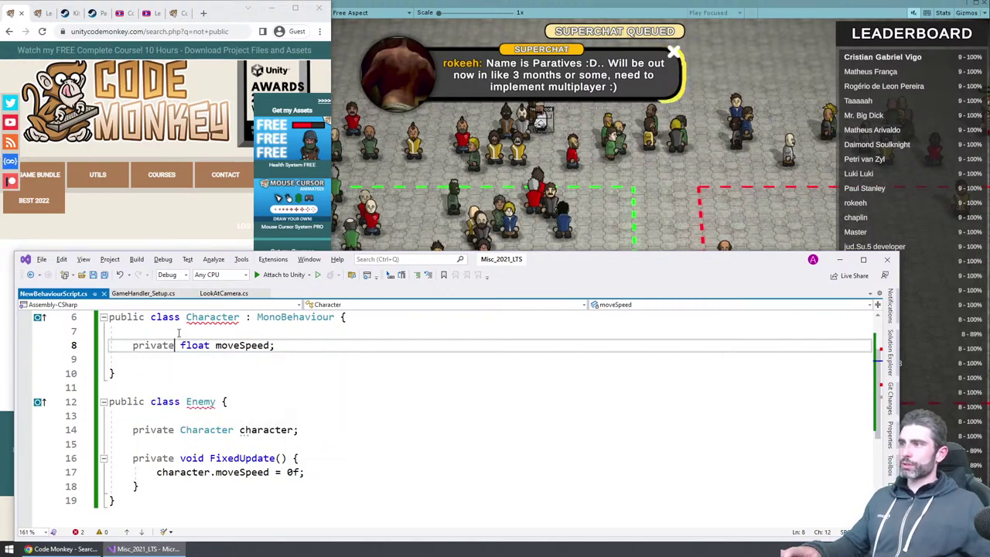
left_click(161, 335)
scroll(253, 358, "up", 1)
left_click_drag(349, 359, 348, 402)
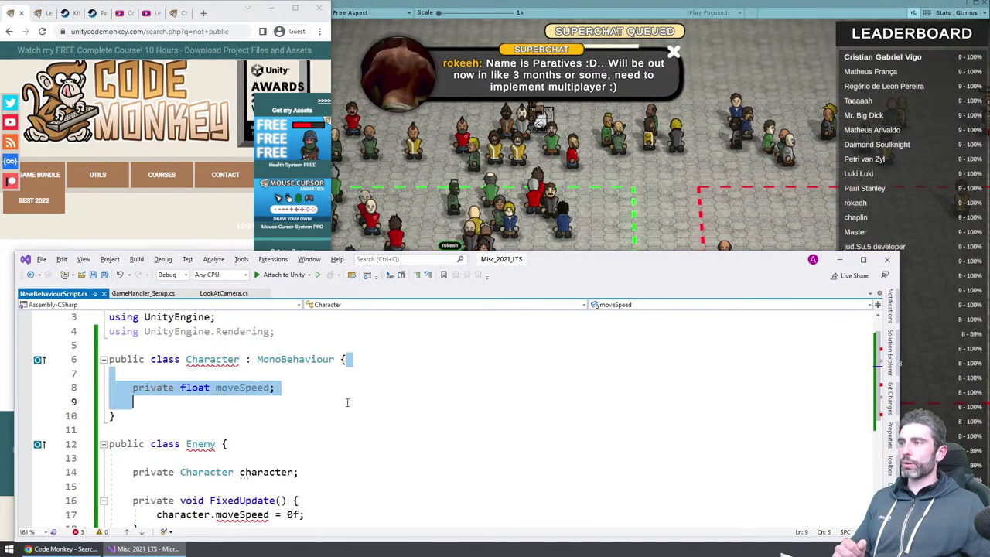
scroll(372, 376, "down", 2)
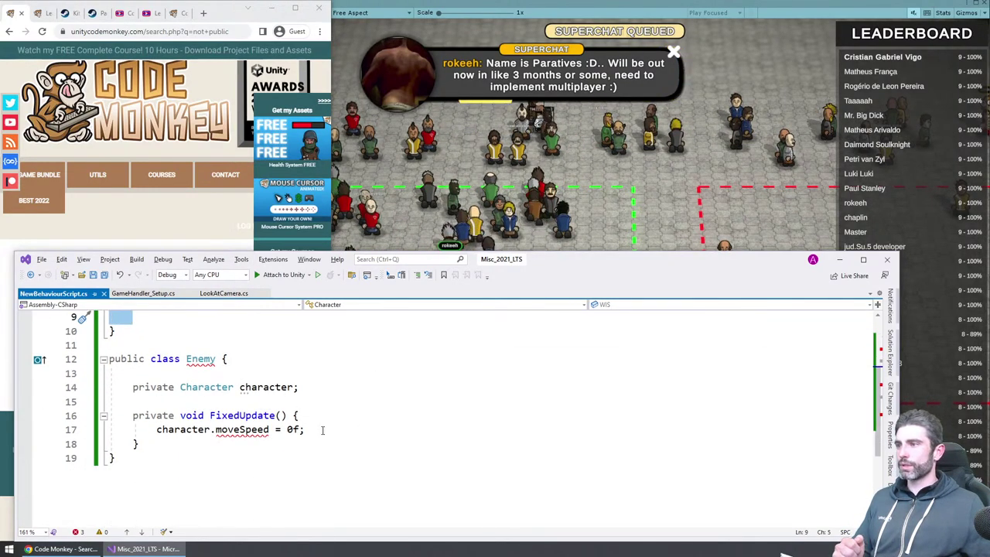
left_click(308, 430)
left_click(242, 430)
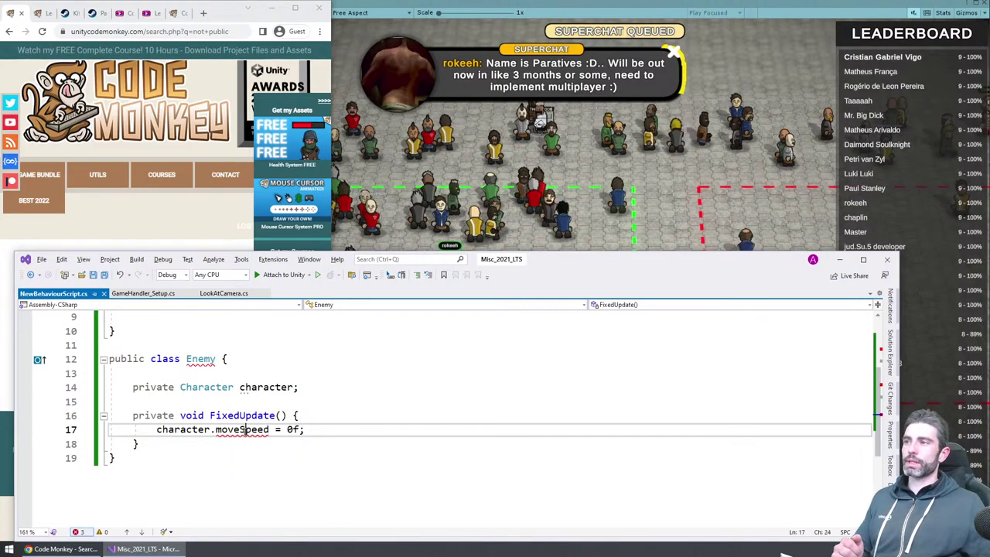
scroll(242, 431, "up", 2)
scroll(263, 422, "down", 1)
key("ctrl+x")
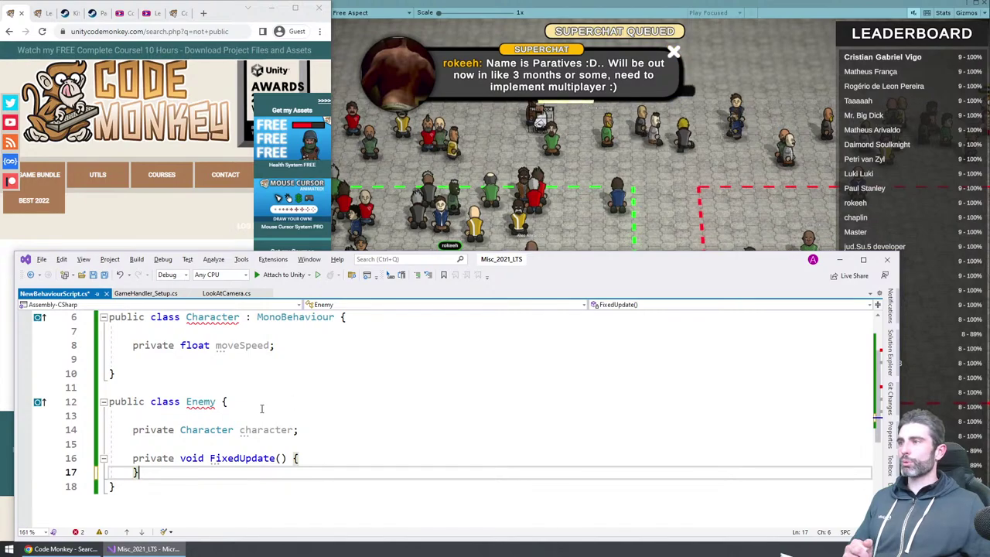
Step: Delete the whole Enemy class and minimize Visual Studio
left_click(221, 348)
left_click(182, 373)
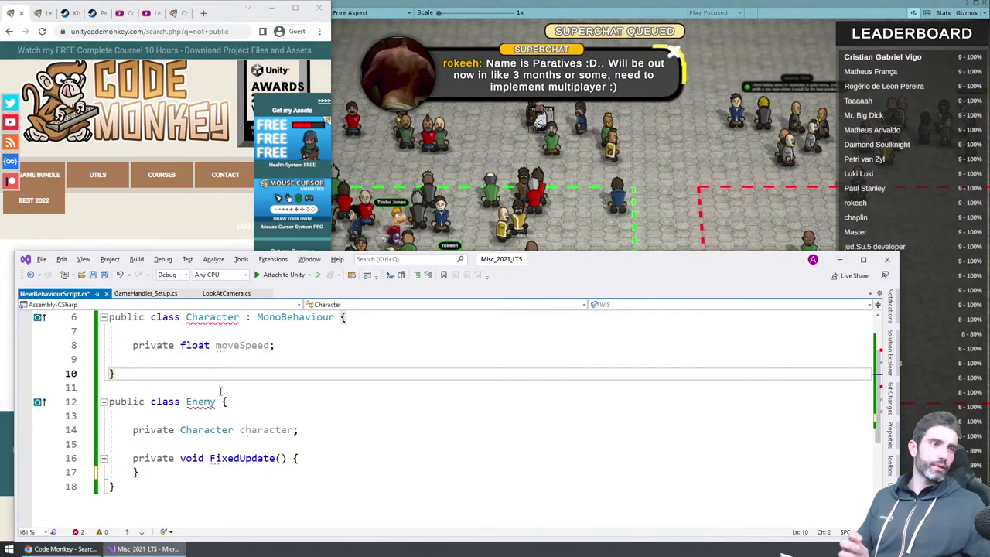
left_click(150, 492, "shift")
key("ctrl+x")
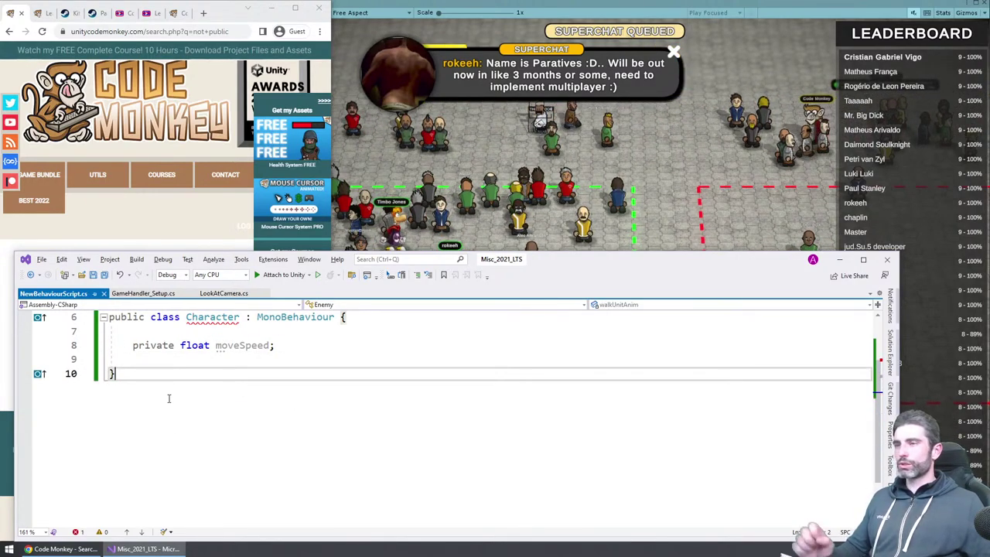
key("super+shift+Right")
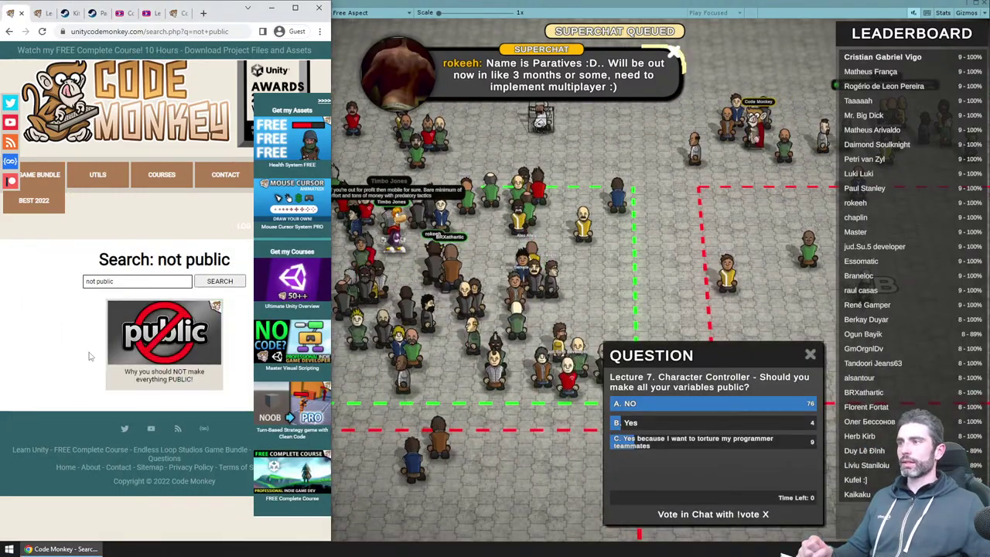
Step: Focus the Unity game and drag the question panel up and to the left
left_click(786, 553)
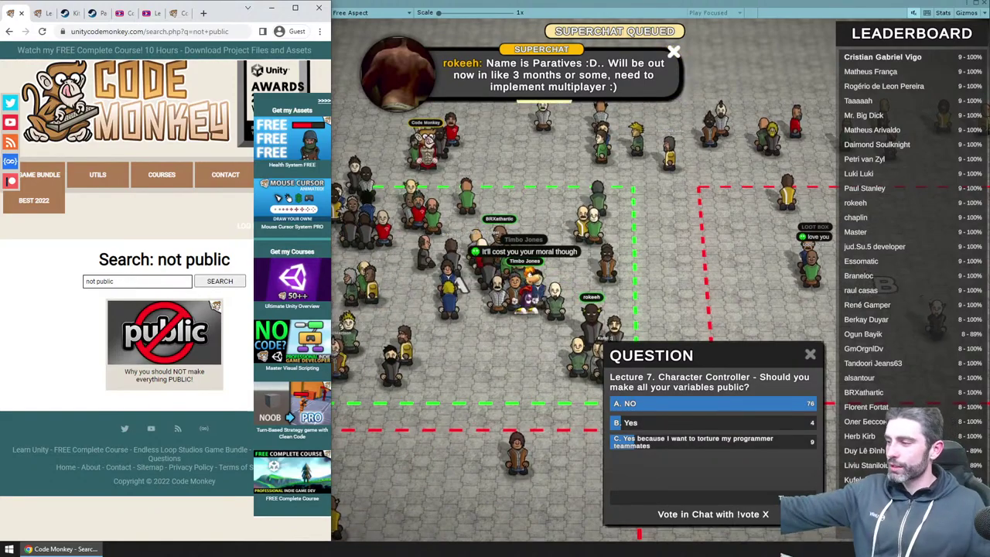
left_click_drag(728, 357, 681, 333)
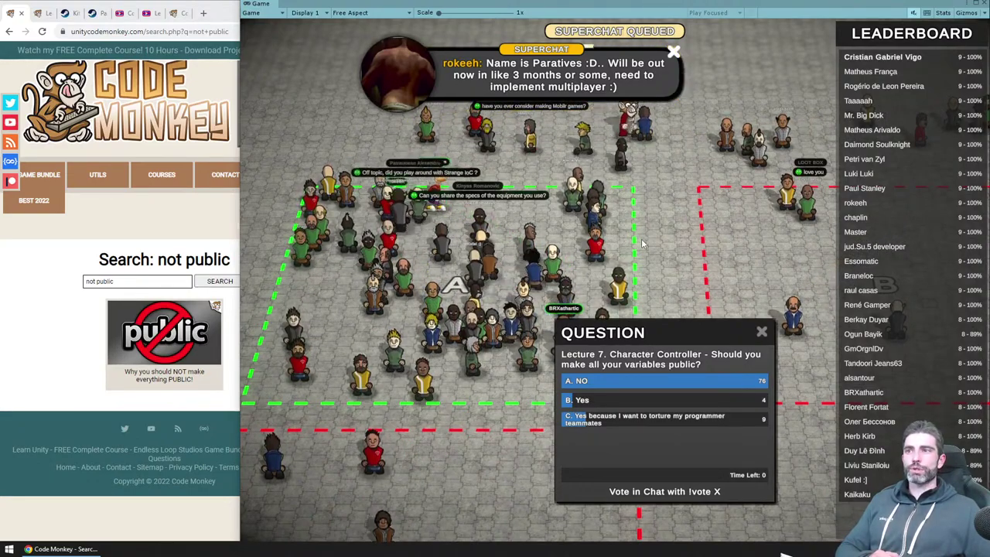
Step: Shift the question panel further up-left and show the Player Customization livestream tutorial page
left_click(43, 13)
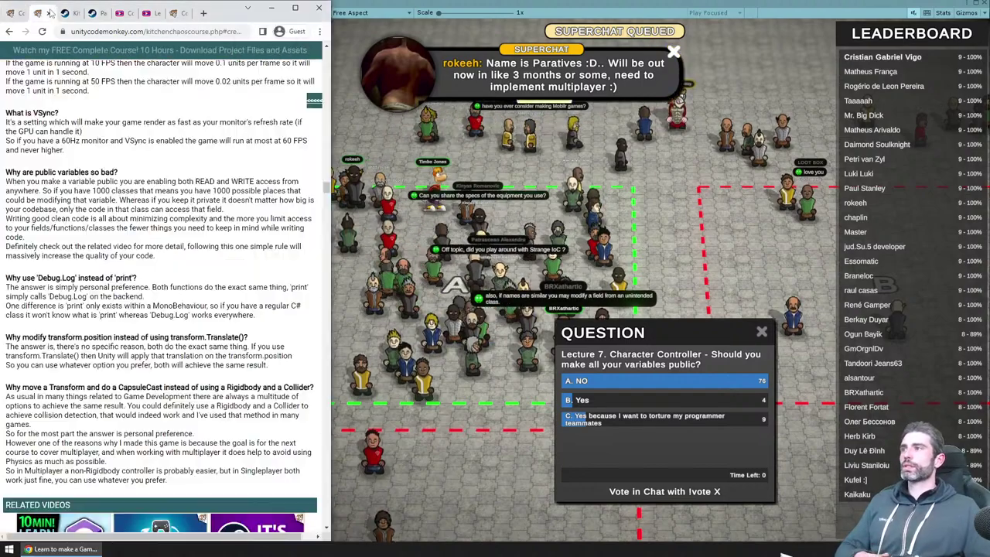
left_click_drag(676, 330, 643, 290)
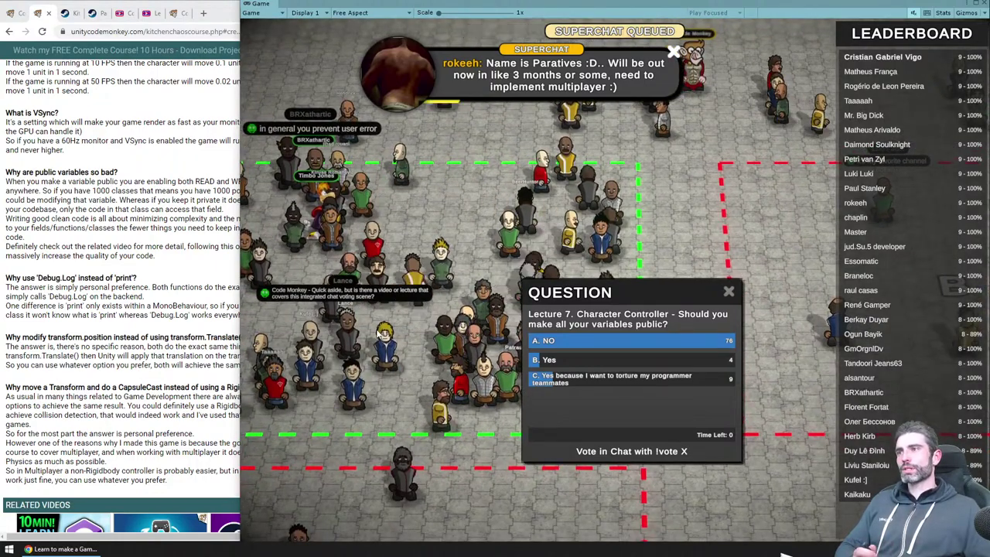
left_click(170, 14)
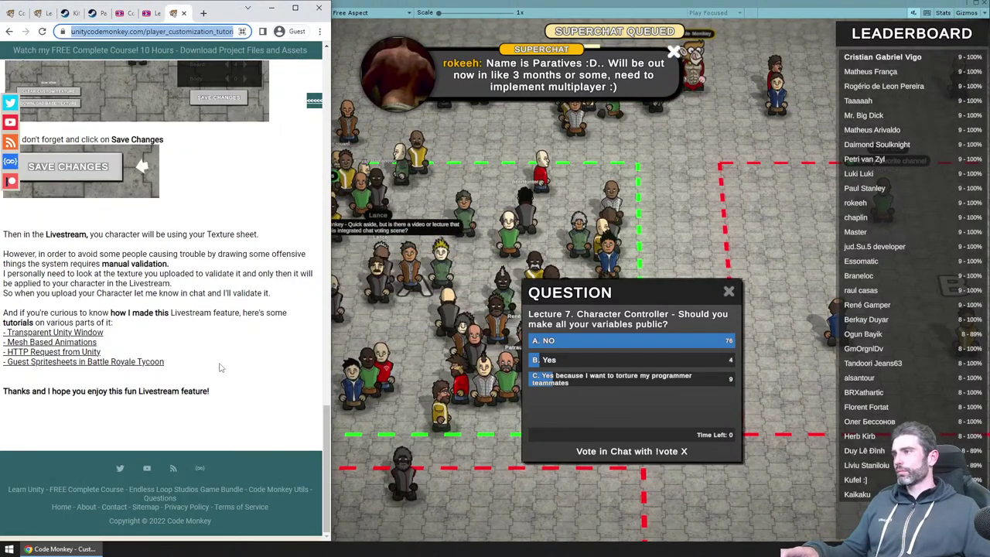
Step: Highlight the livestream tutorials paragraph and the 'HTTP Request from Unity' link, then return to the game
triple_click(117, 311)
left_click(117, 309)
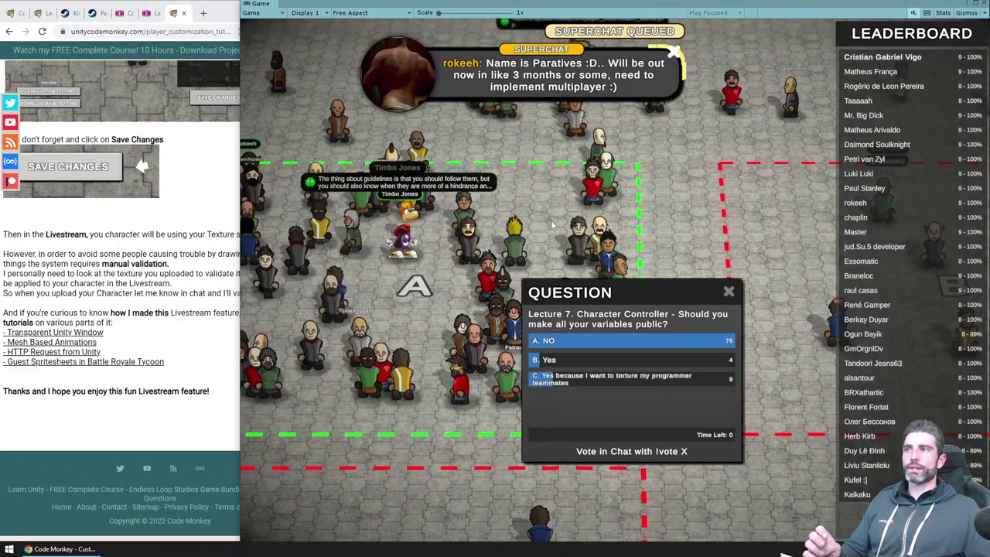
left_click(105, 358)
left_click_drag(105, 356, 7, 353)
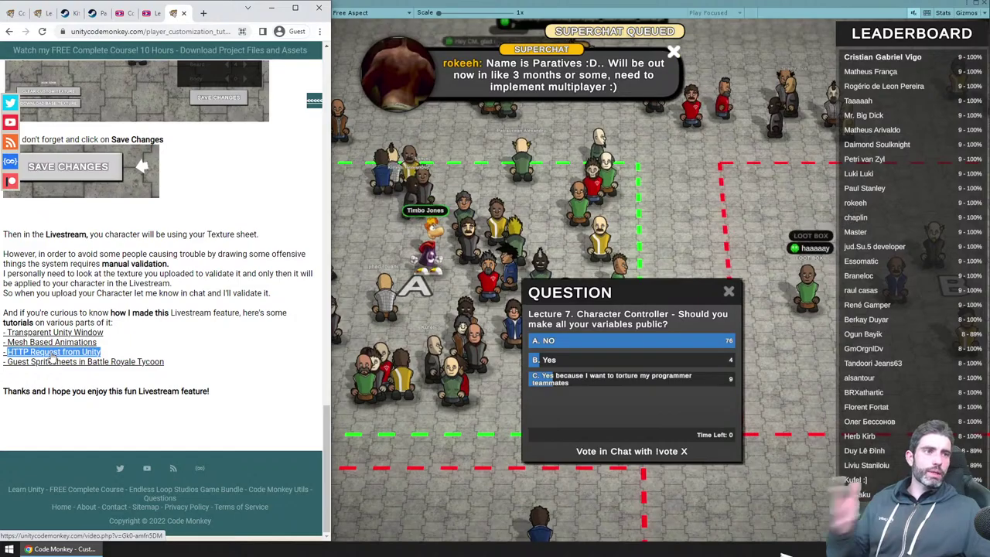
left_click(435, 303)
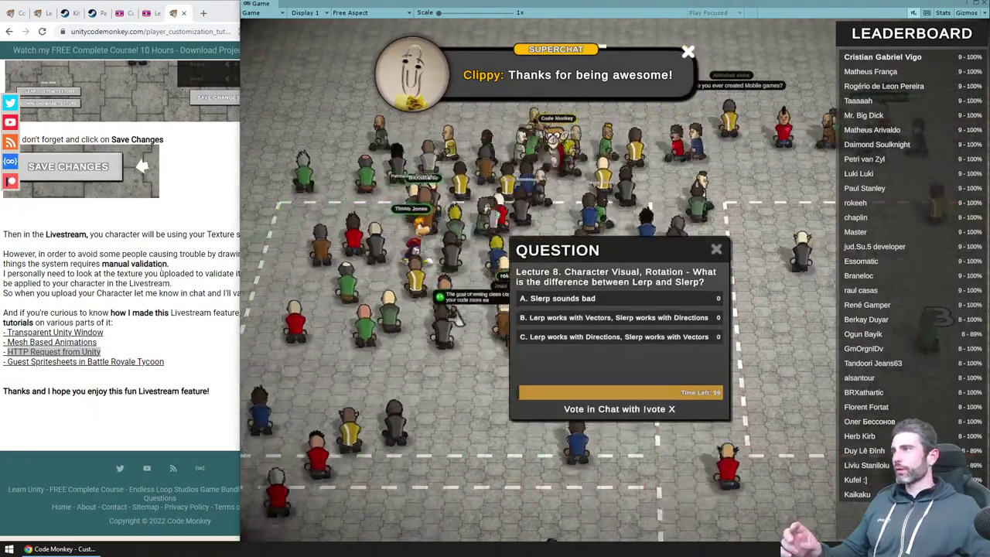
Step: Highlight the 'Lecture 8. Character Visual, Rotation' header on the course page, then return to the game
left_click(199, 292)
key("ctrl+2")
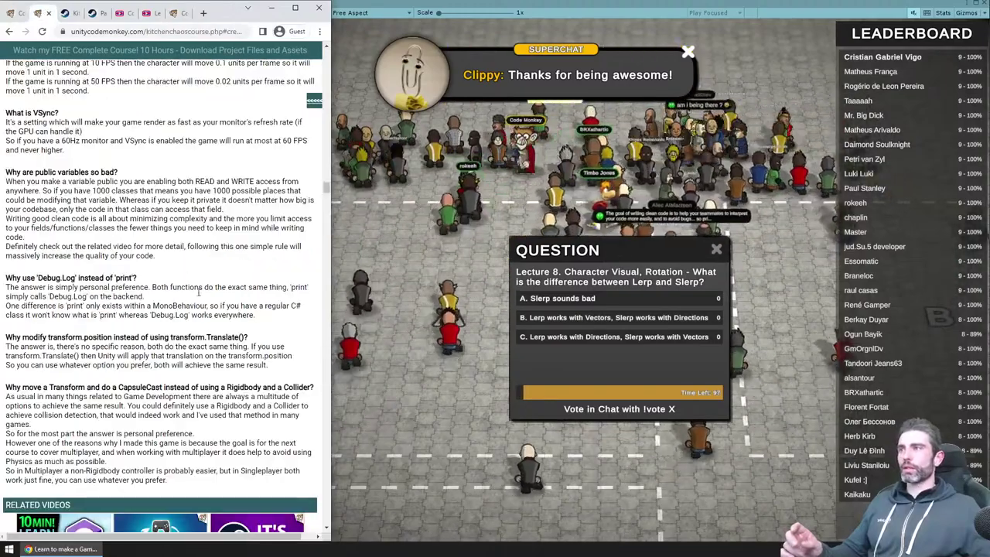
scroll(199, 292, "down", 12)
scroll(269, 267, "up", 4)
triple_click(269, 267)
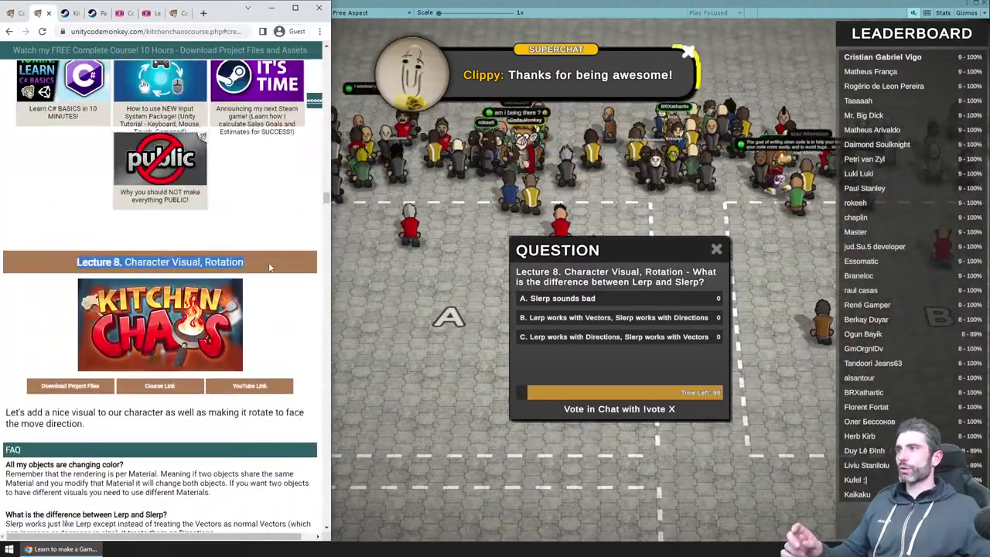
scroll(224, 441, "down", 2)
left_click(595, 286)
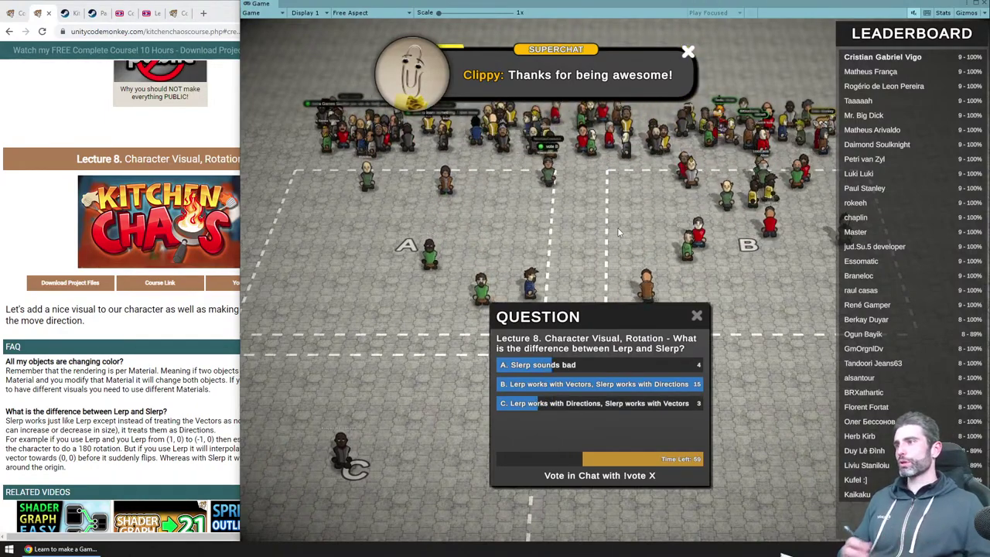
Step: Copy the SMOOTH with LERP video link from the lerp search results, then narrow the browser
left_click_drag(241, 337, 332, 337)
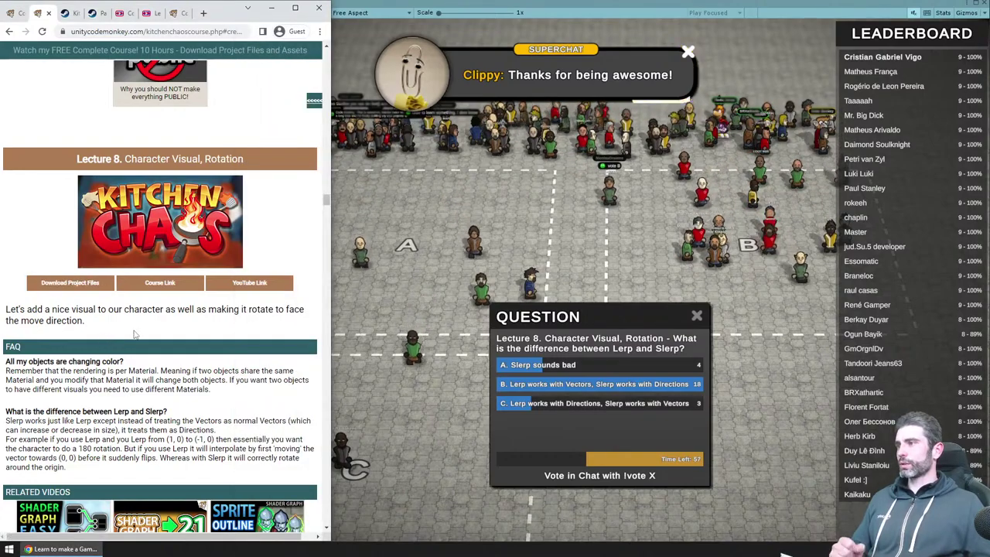
left_click(175, 13)
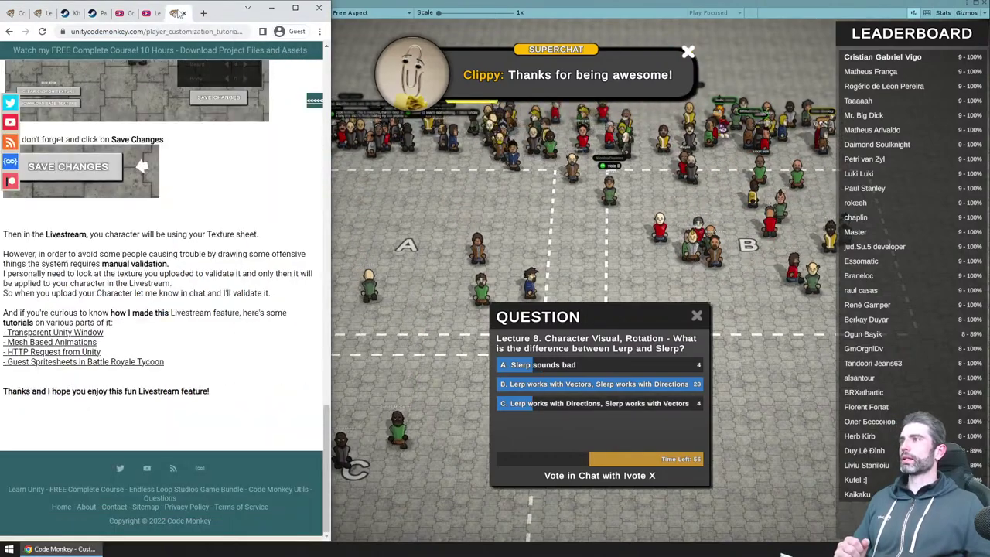
left_click(9, 13)
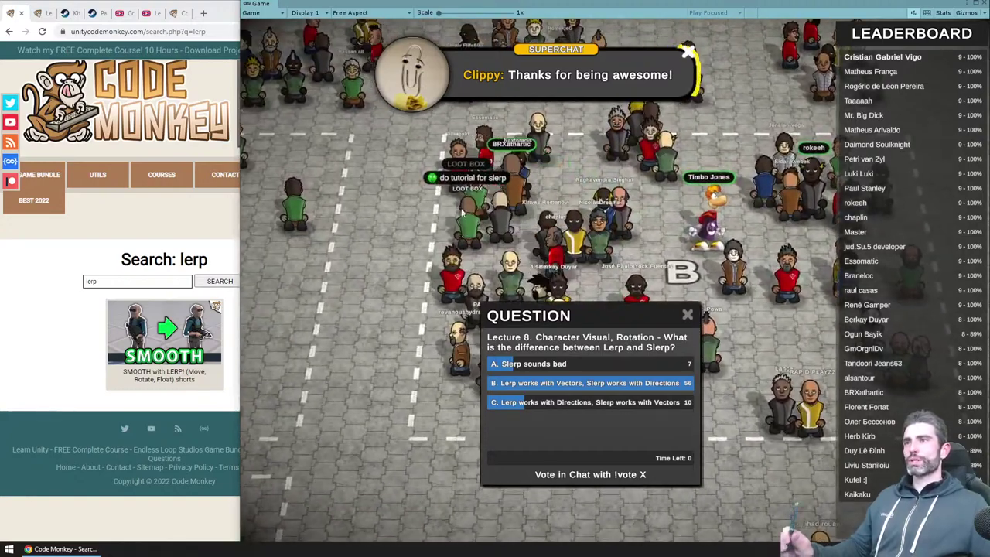
left_click_drag(239, 232, 331, 232)
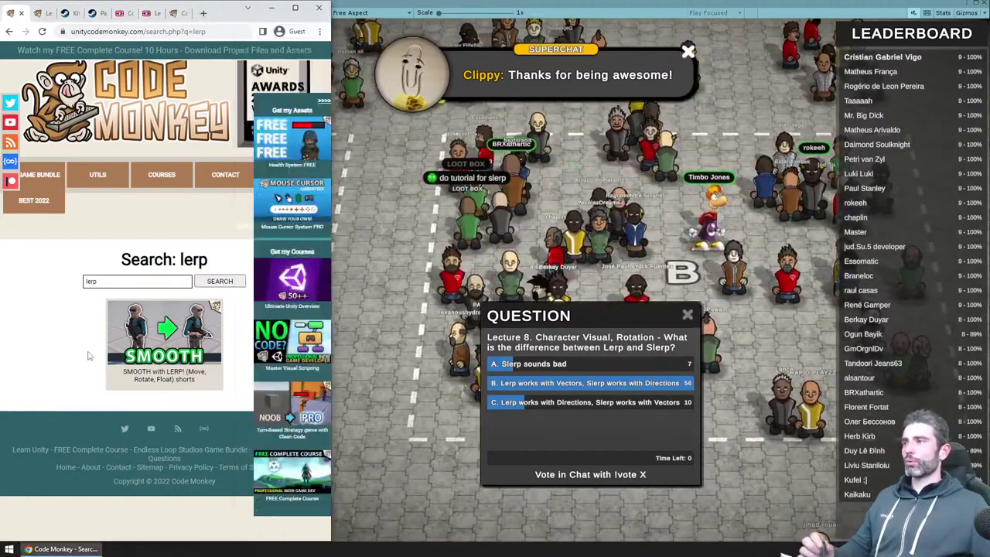
right_click(149, 340)
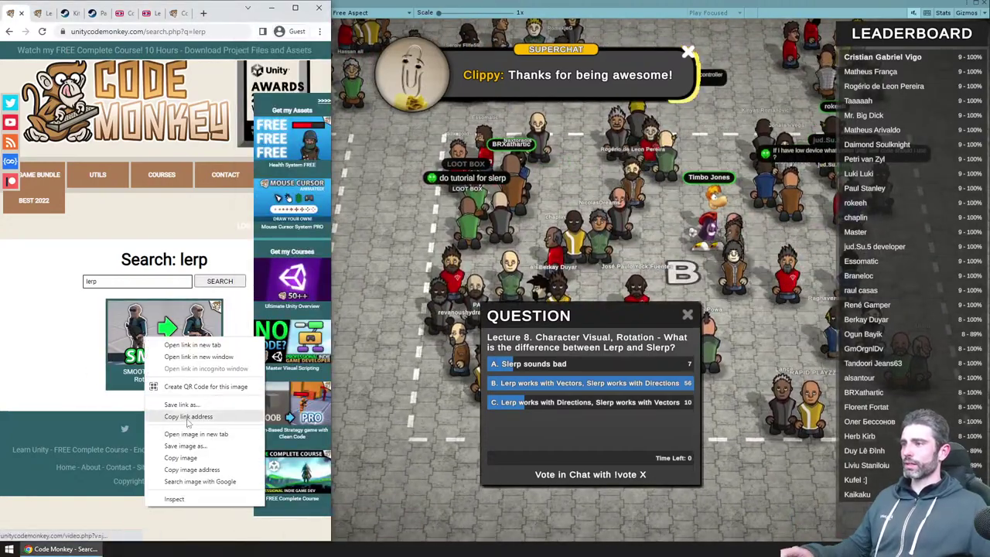
left_click(188, 416)
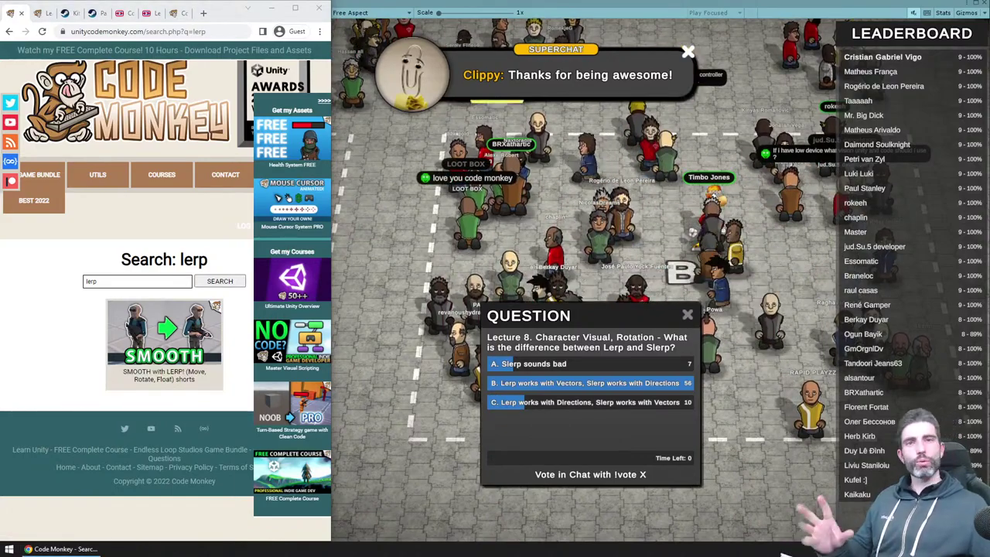
left_click_drag(331, 232, 240, 232)
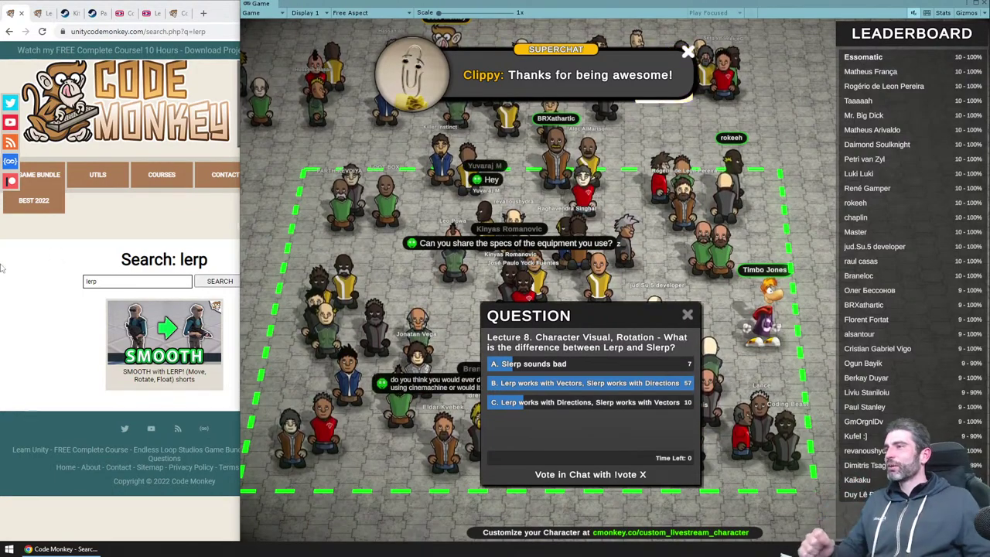
left_click(15, 309)
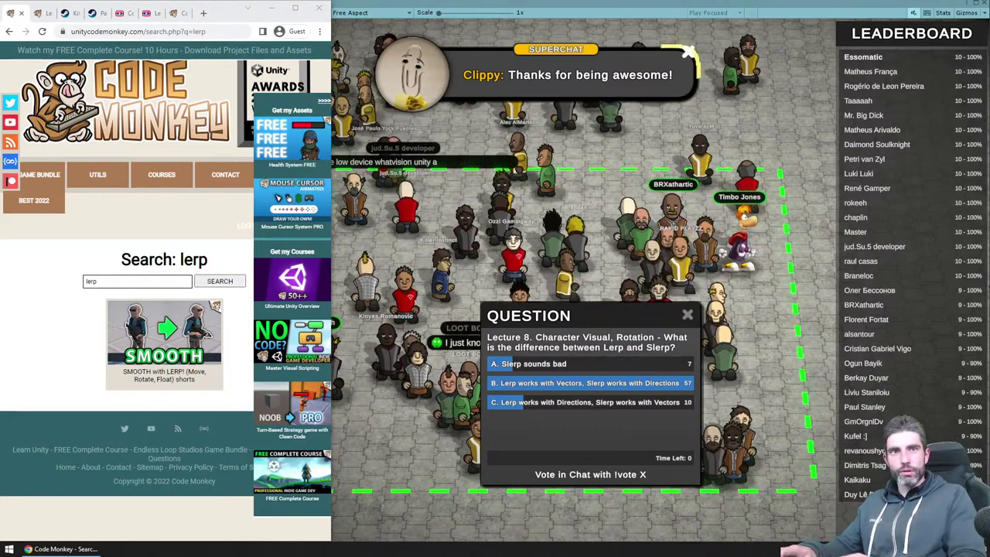
Step: Write a Vector3 Slerp call toward new Vector3(-1, 0, 0) with Time.deltaTime as the step, and save
key("alt+Tab")
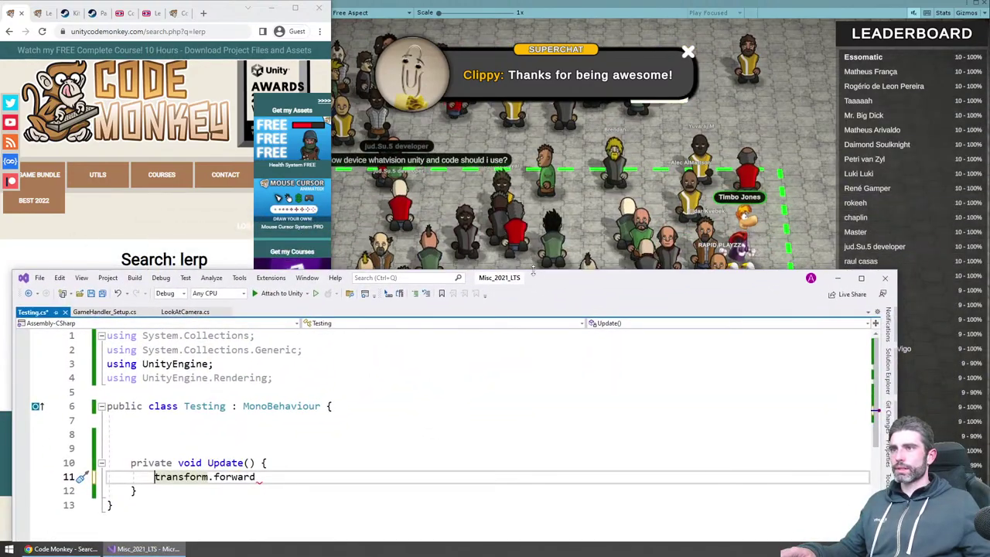
left_click_drag(562, 272, 562, 329)
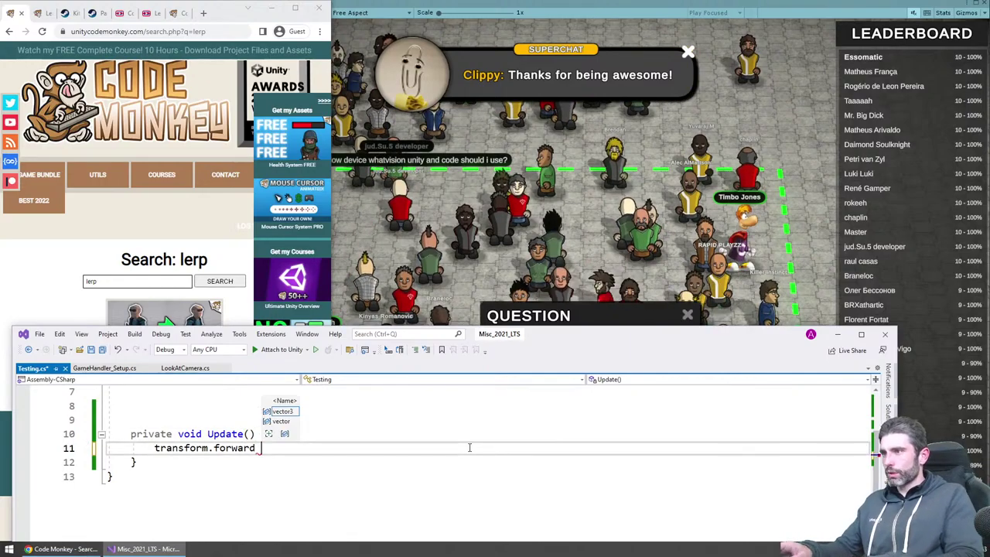
type("Mathf.")
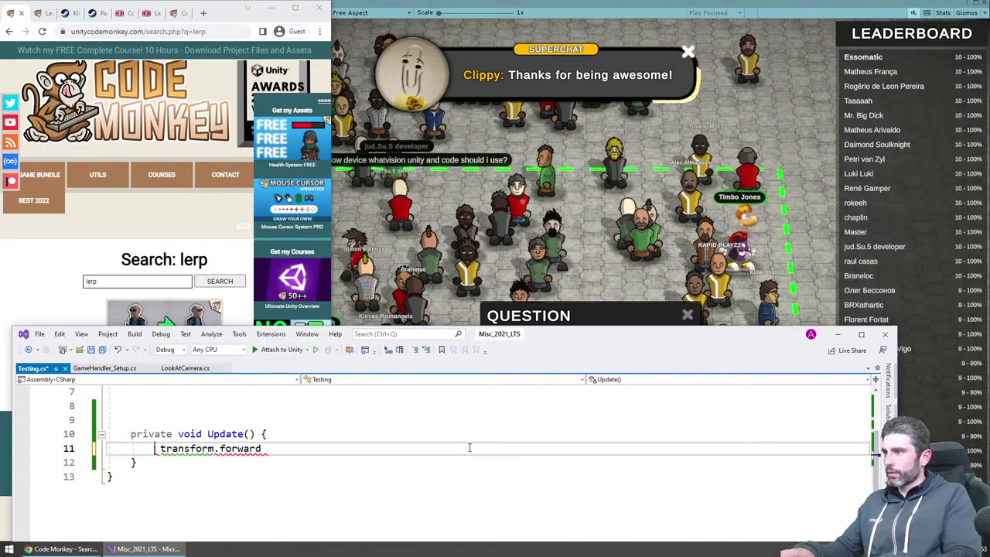
type("Slerp")
key("Return")
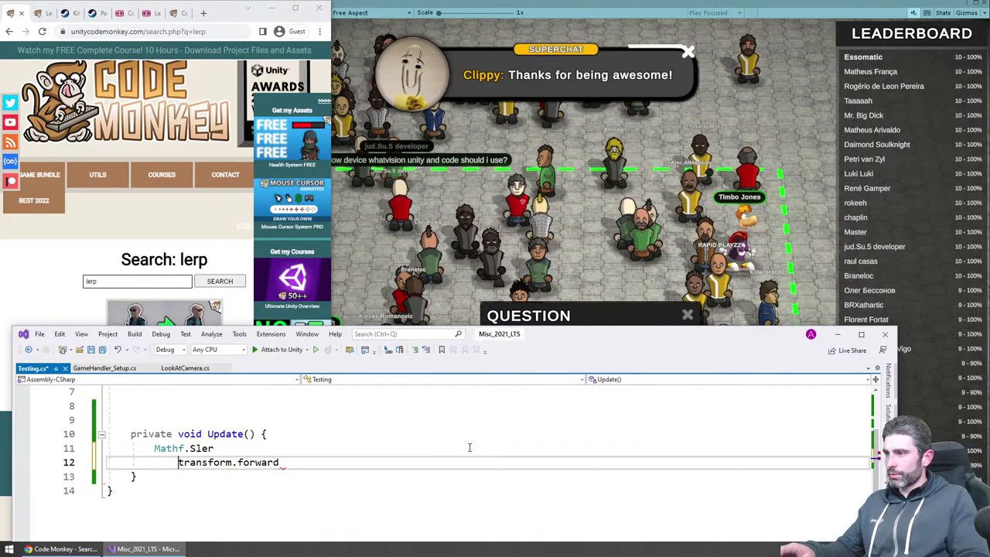
key("ctrl+shift+Left")
key("BackSpace")
type("(transform.forward")
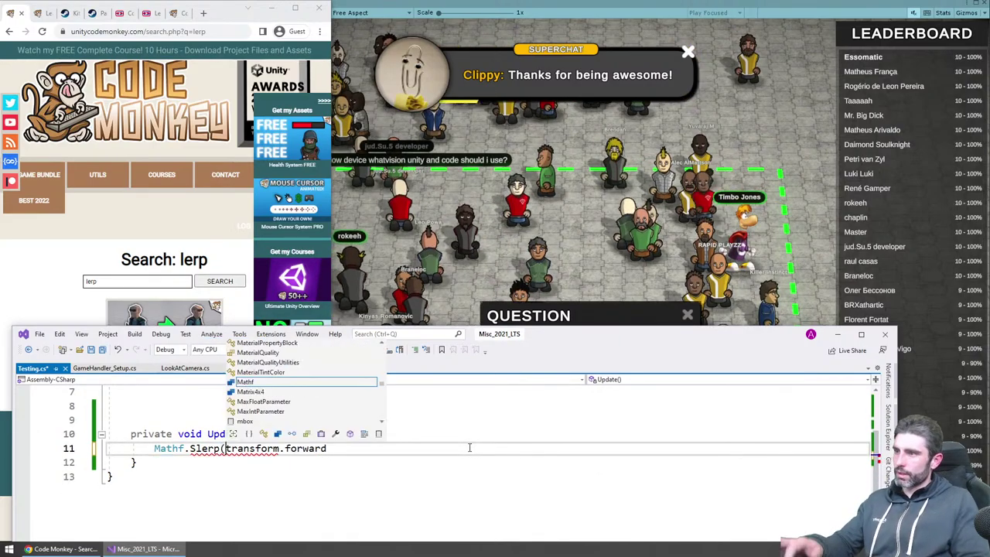
type("Vector3")
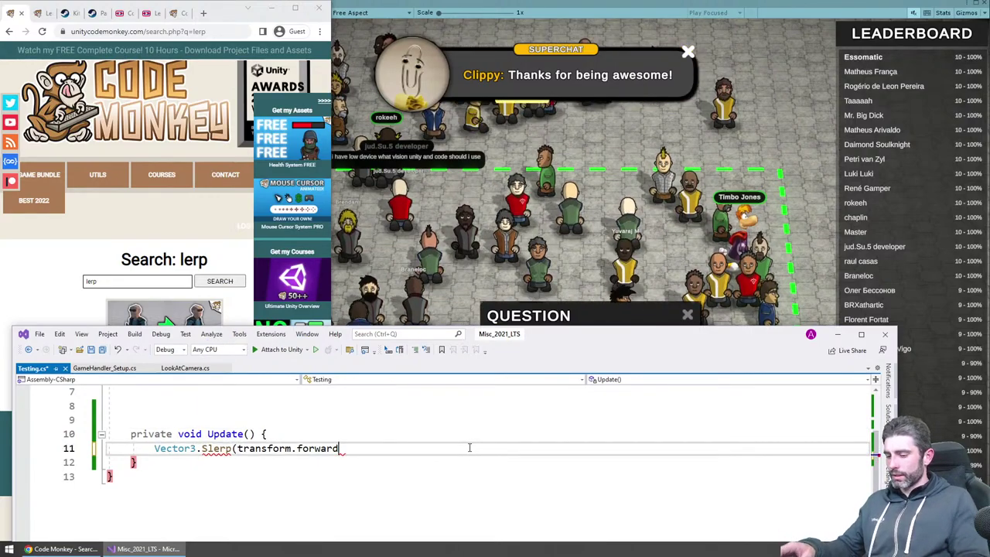
type(", new Vector3(")
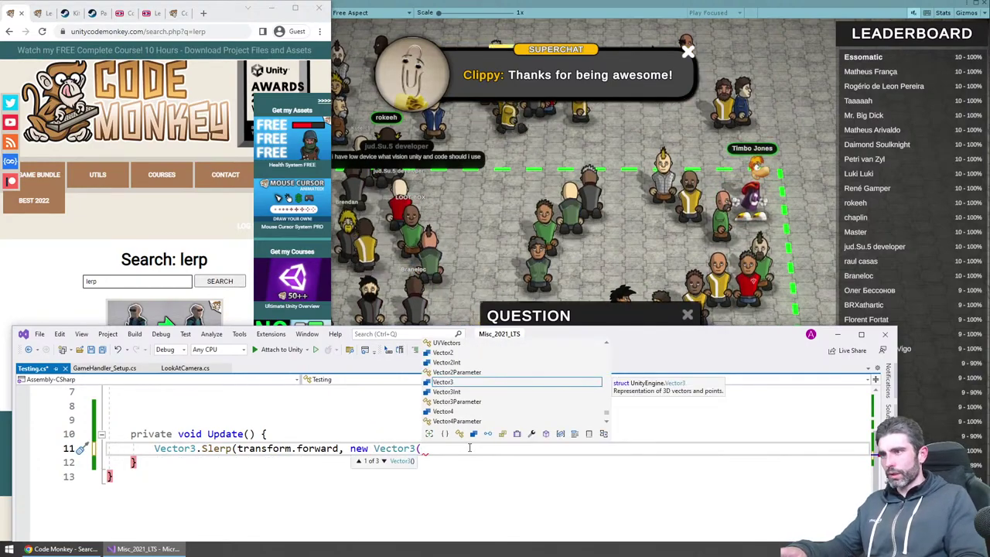
type("-1, ")
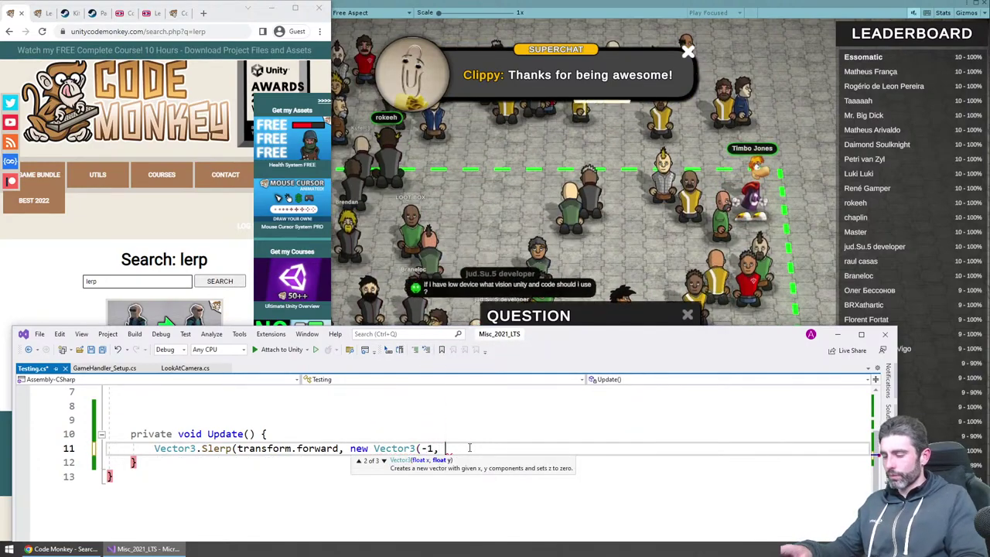
type("0, 0);")
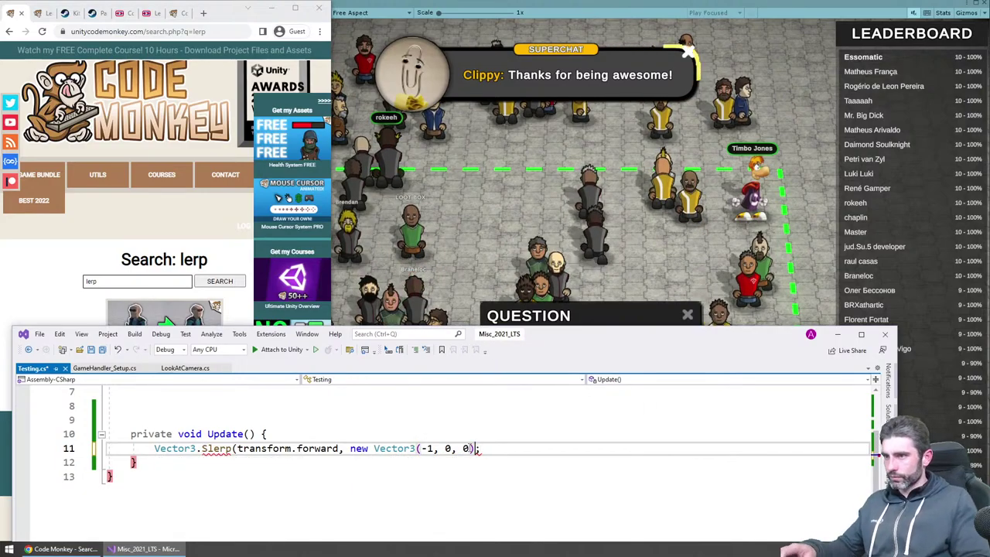
type(", Time.deltaTime)")
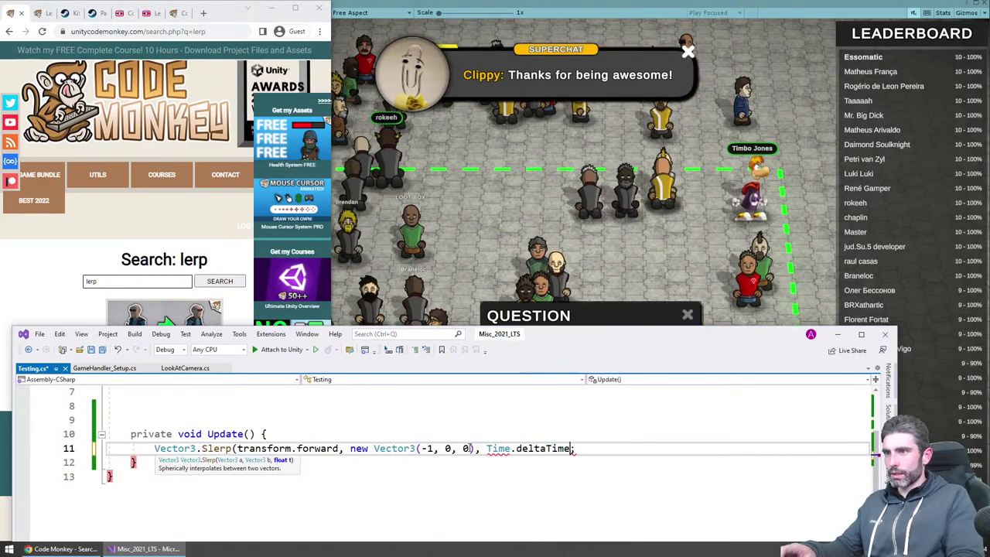
key("ctrl+s")
Step: Assign the Slerp result to transform.forward on line 11 and save
type("transform.forwa")
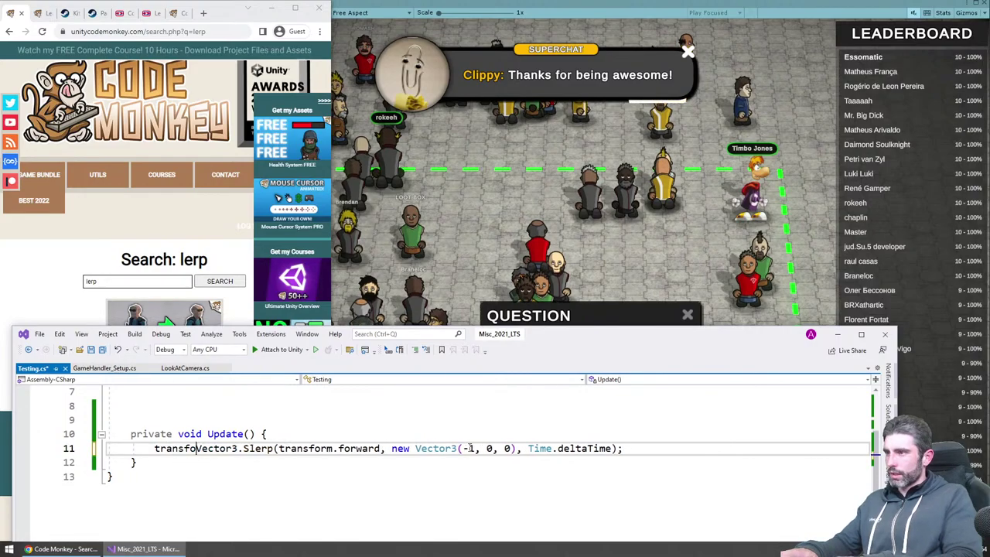
type("rd =")
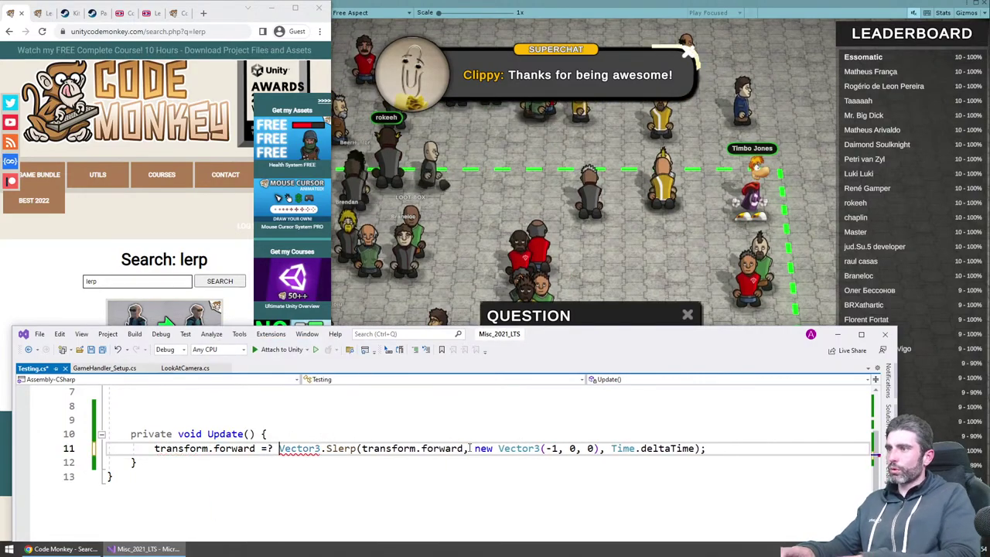
key("ctrl+s")
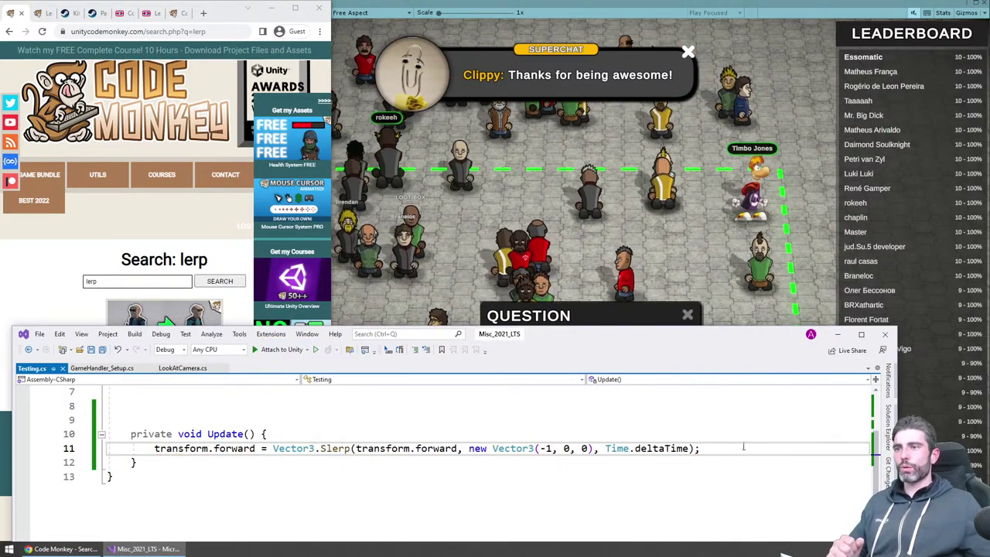
key("shift+Up")
key("Left")
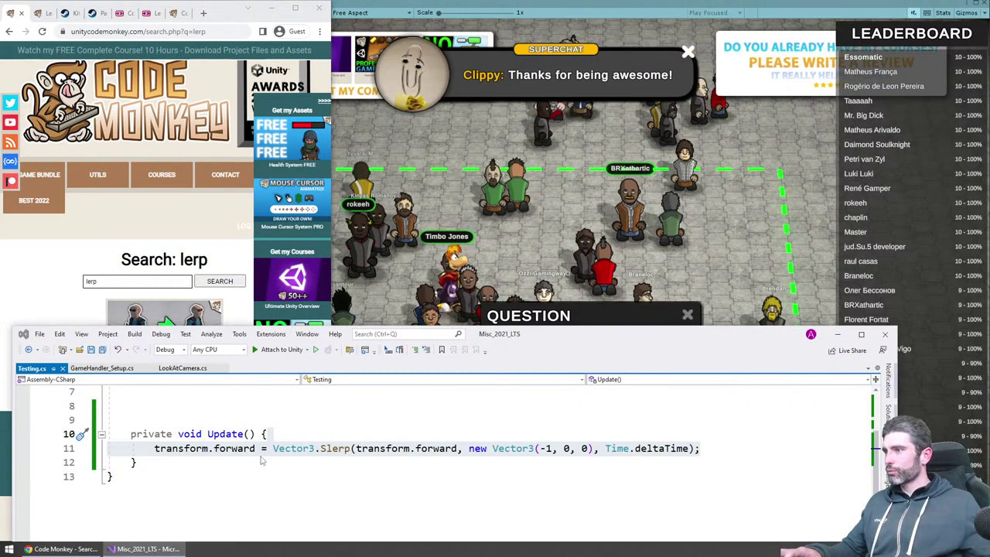
Step: Close the missing Testing.cs tab and append 'Live' to the class name, making it TestingLive
key("ctrl+F4")
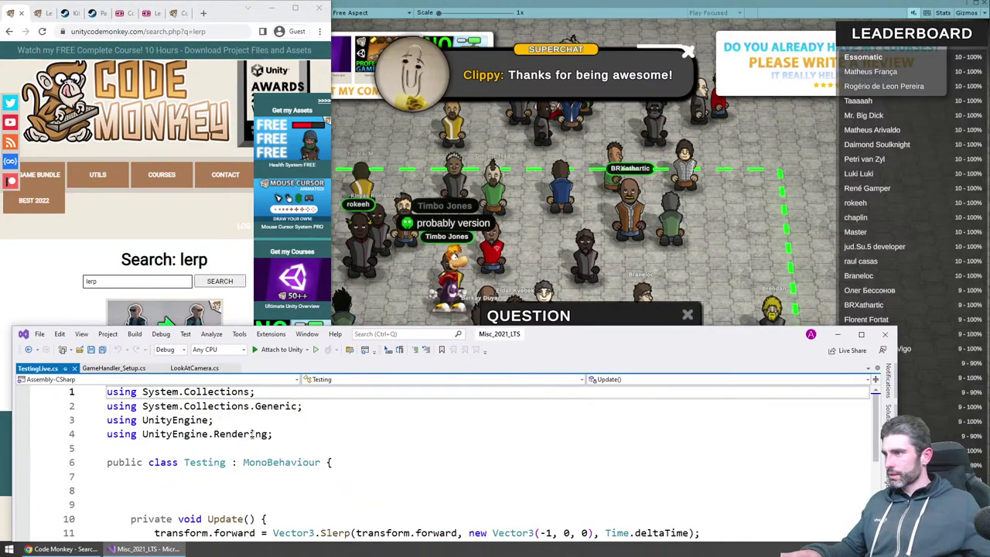
left_click(226, 463)
type("Live")
key("Down")
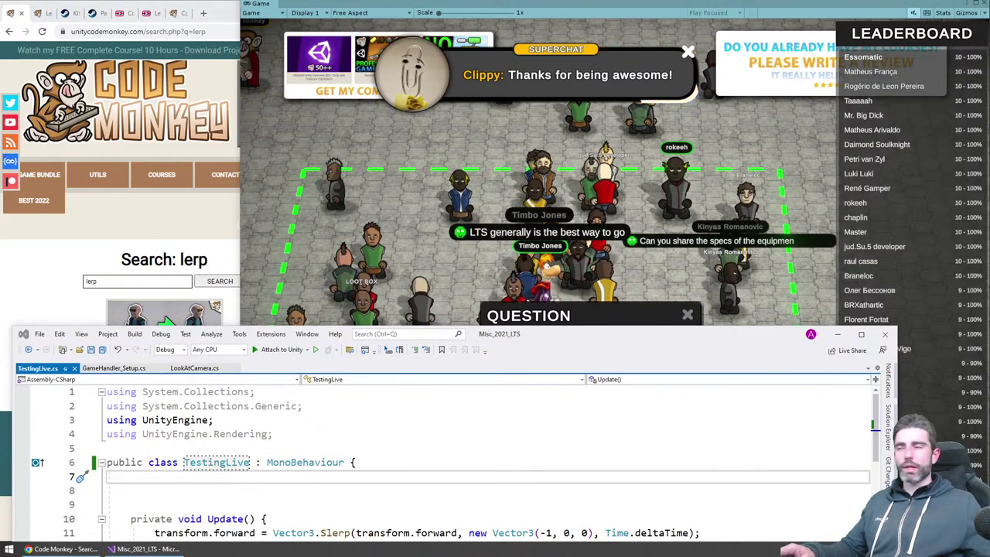
Step: Play-test the Slerp camera turn in the Game view, then stop
key("alt+Tab")
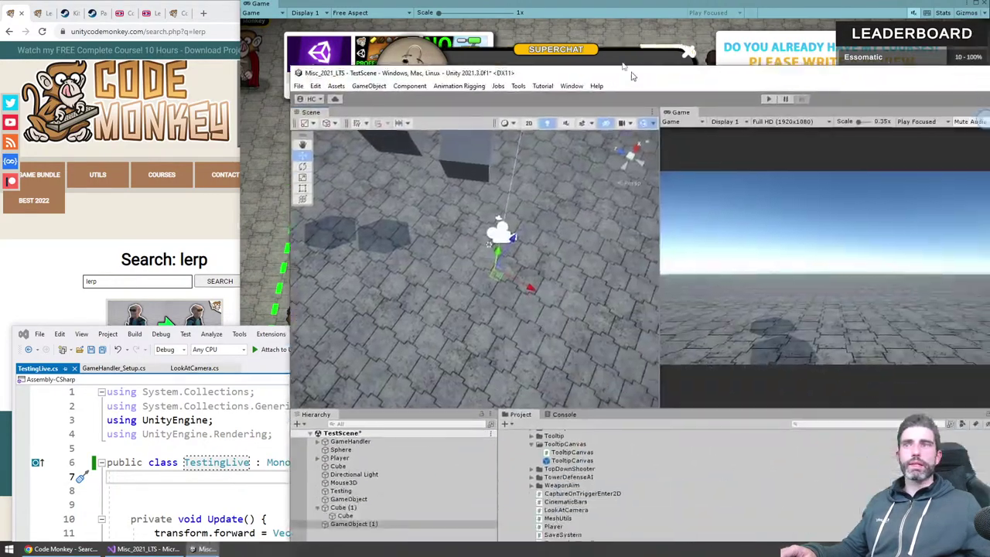
right_click_drag(232, 201, 295, 276)
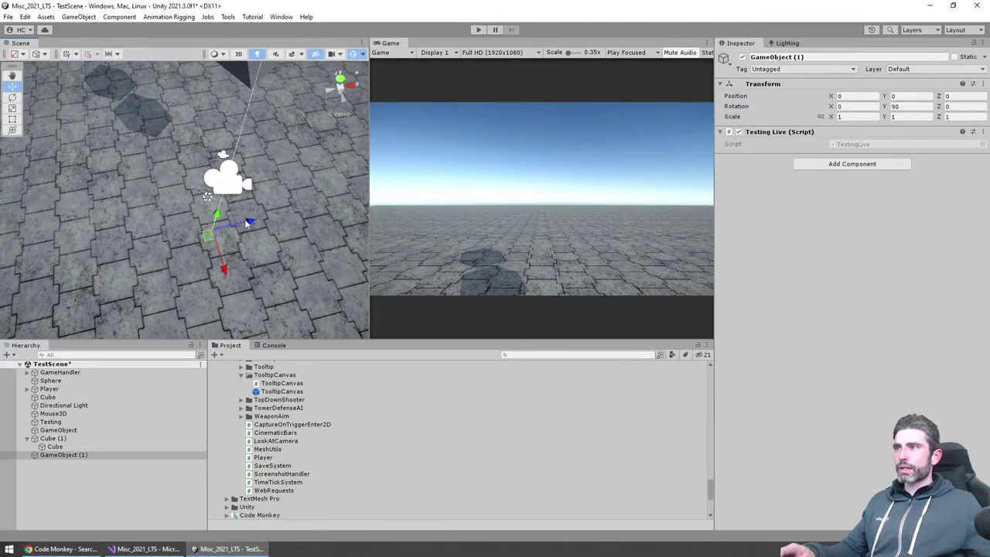
scroll(218, 240, "down", 2)
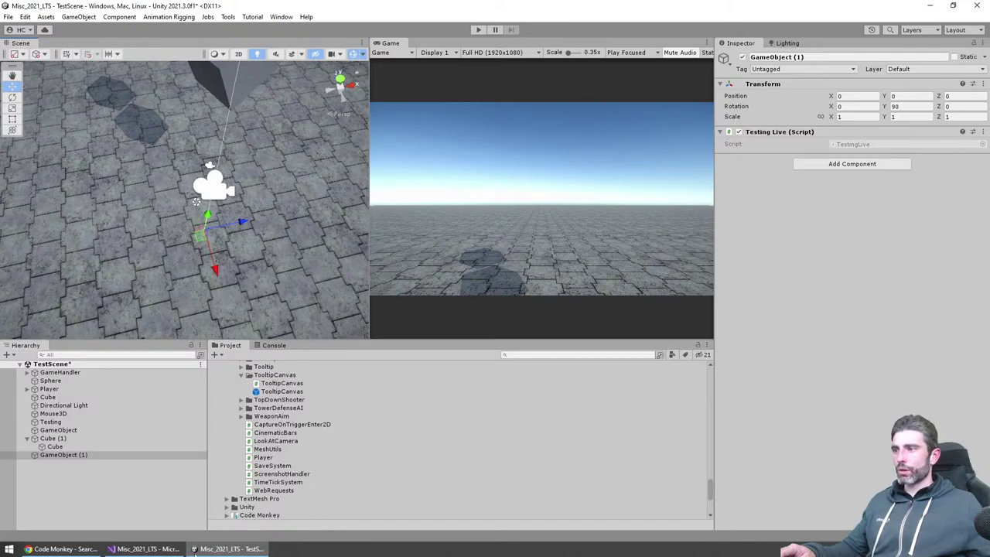
left_click(147, 549)
scroll(223, 505, "down", 1)
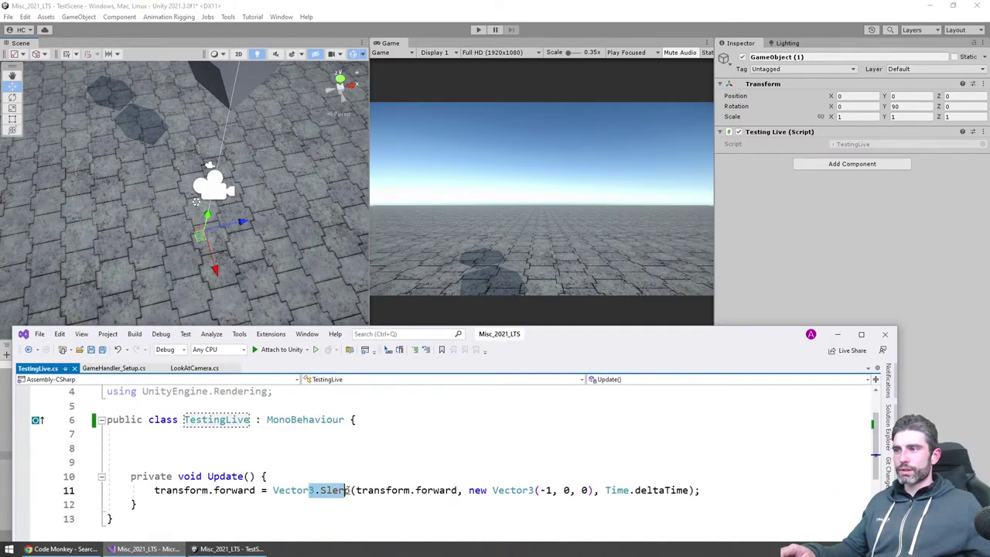
left_click(464, 60)
left_click(477, 30)
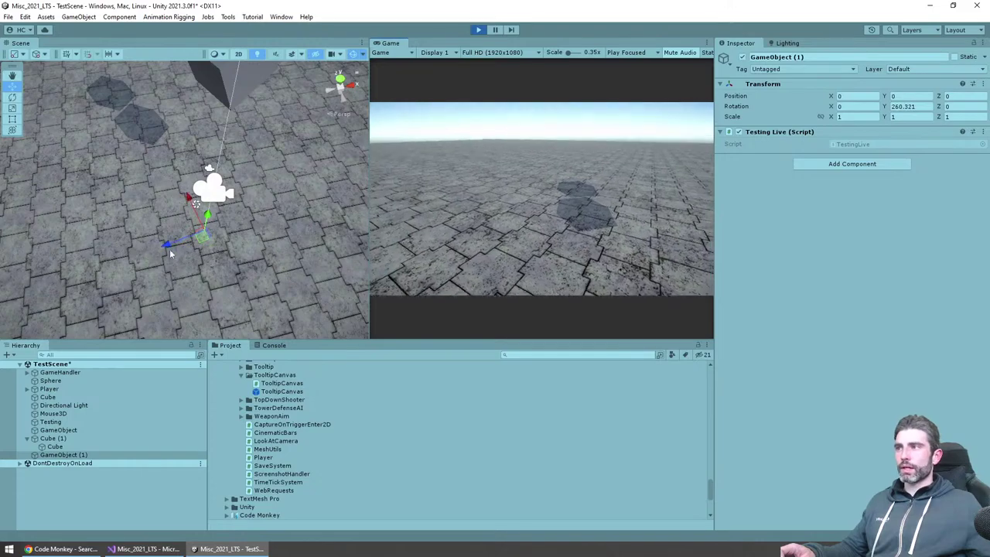
key("ctrl+p")
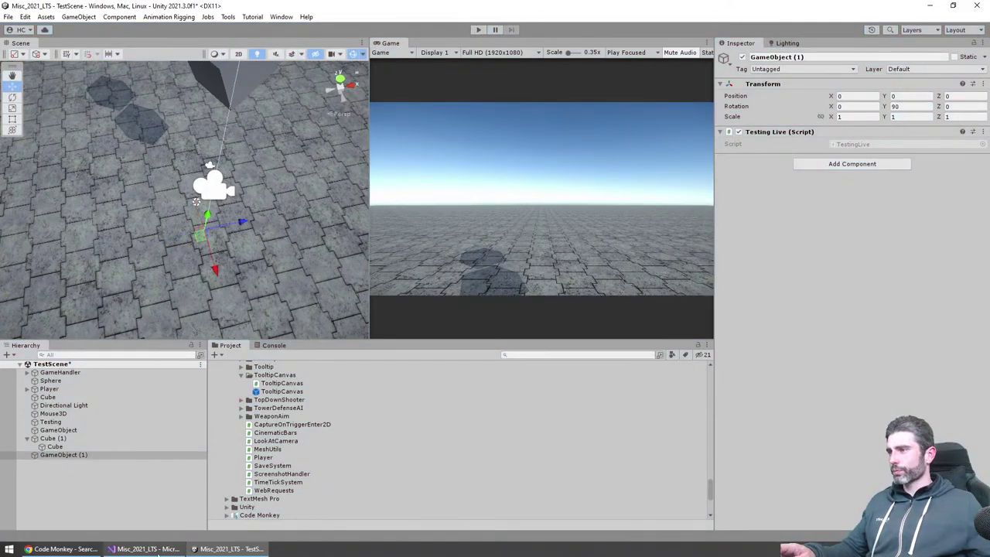
Step: Replace Slerp with Lerp in TestingLive.cs, save, and watch the turn again in Unity
left_click(158, 551)
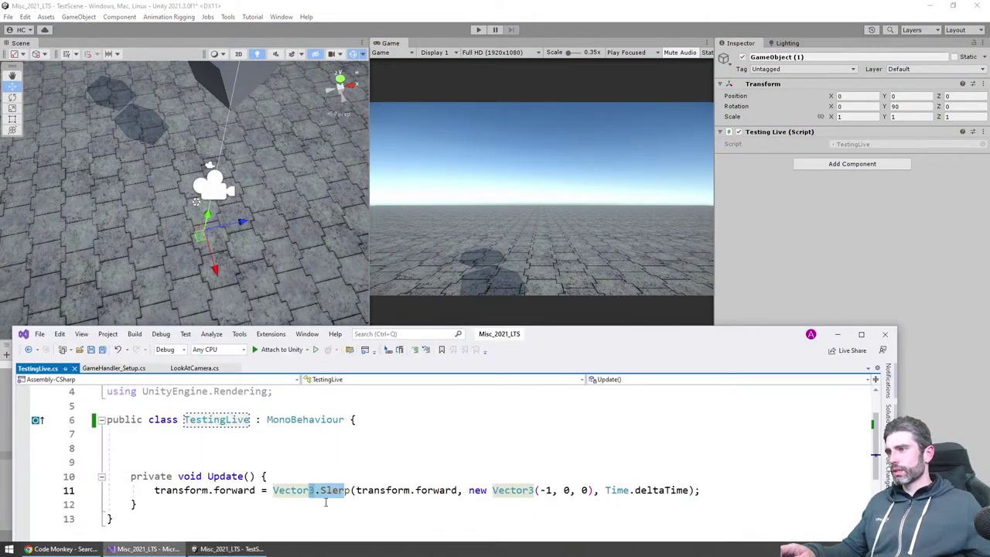
double_click(340, 490)
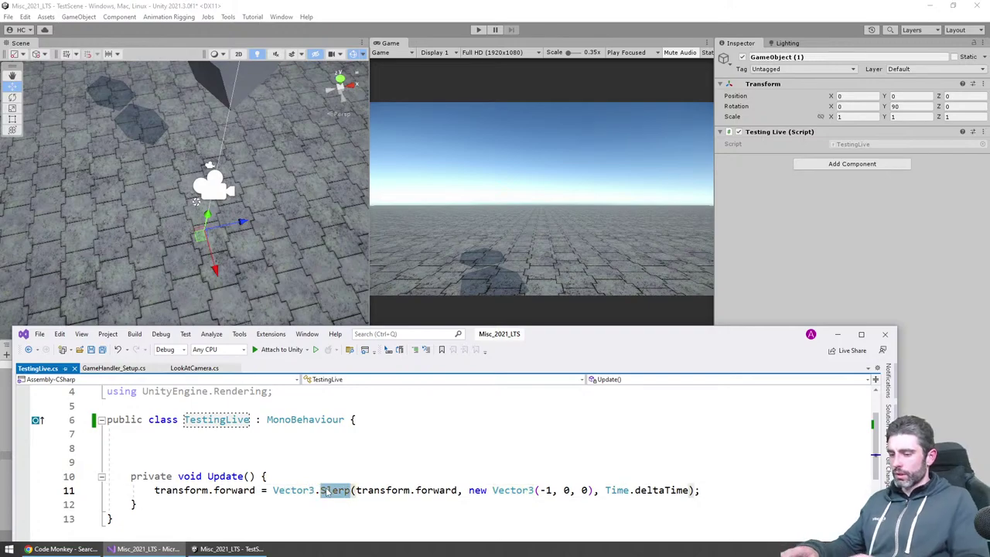
type("Lerp")
key("ctrl+s")
key("alt+Tab")
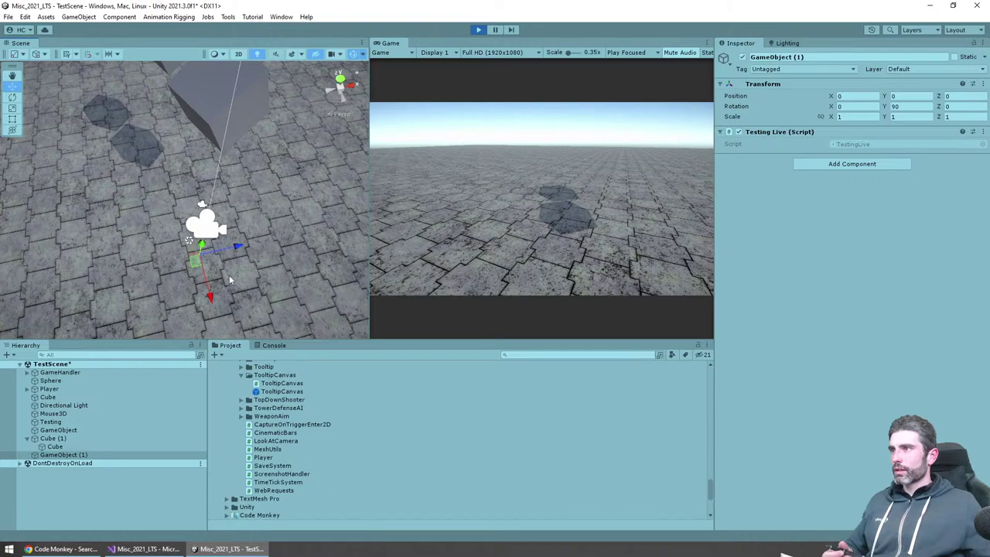
left_click_drag(236, 267, 246, 241)
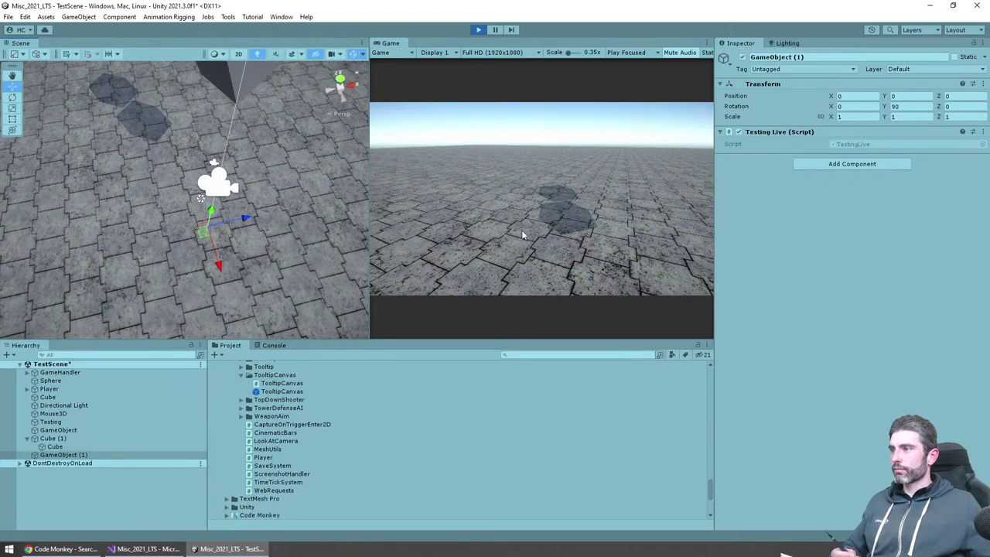
left_click(147, 548)
left_click(544, 240)
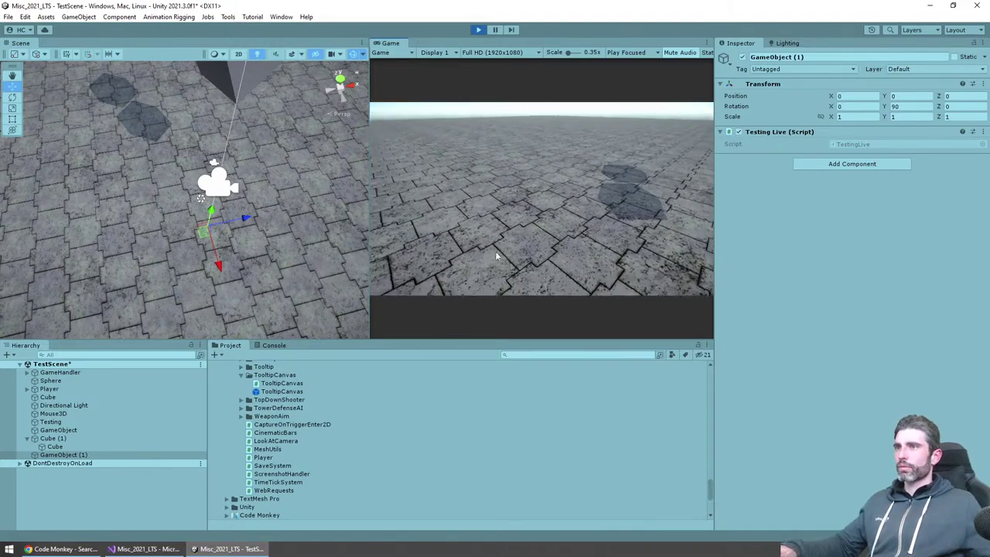
Step: Stop play and add Debug.Log(transform.forward) as the first line of Update, then save
left_click(478, 30)
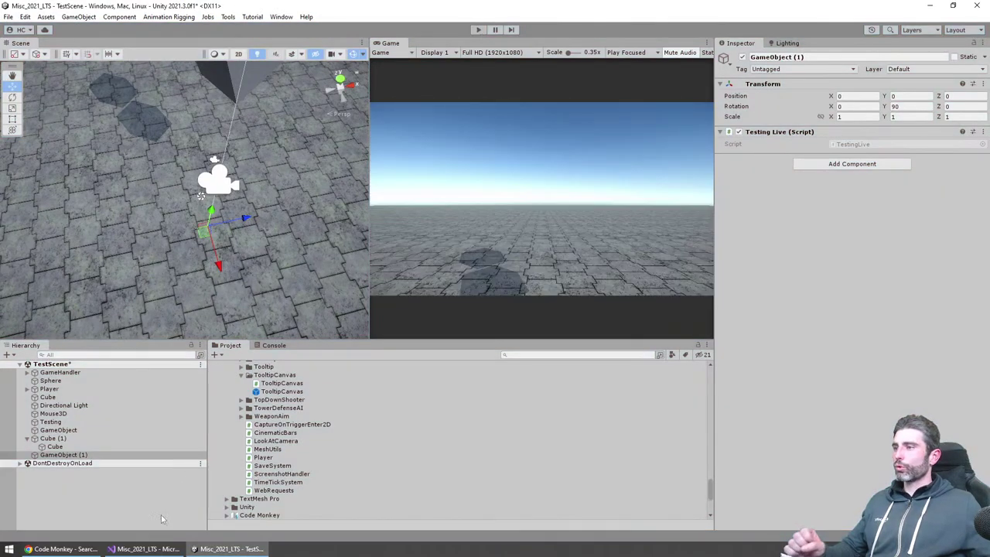
left_click(147, 549)
left_click(289, 476)
key("Return")
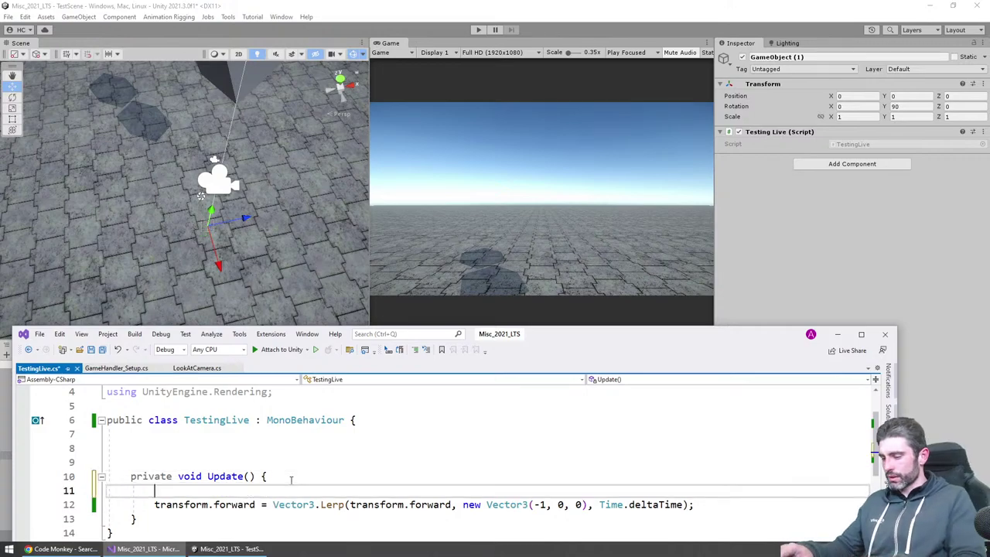
type("Debug.Log(")
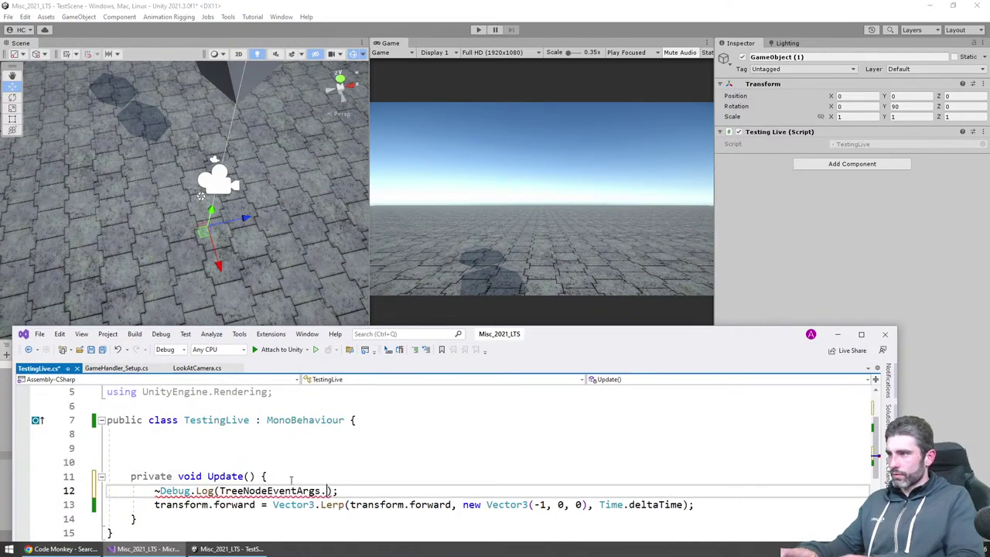
type("transform.forward")
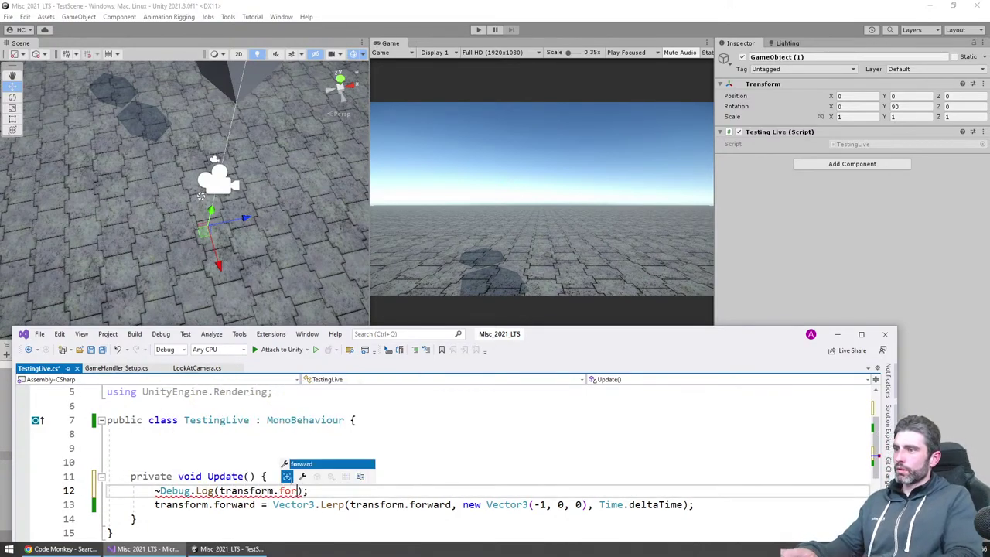
key("ctrl+s")
key("alt+Tab")
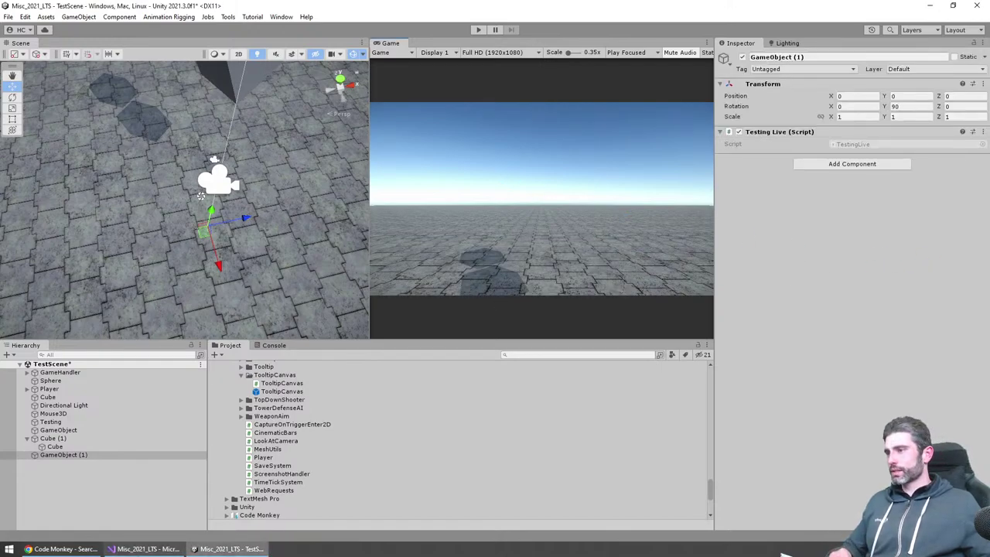
Step: Run the scene, read the logged forward vector (1.00, 0.00, 0.00) in the Console, and stop
key("alt+Tab")
key("alt+Tab")
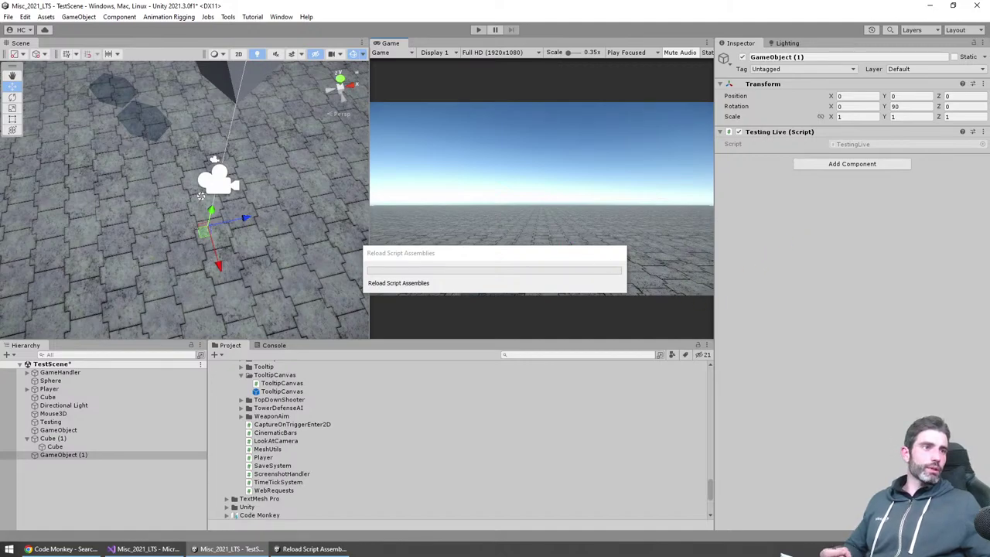
key("ctrl+p")
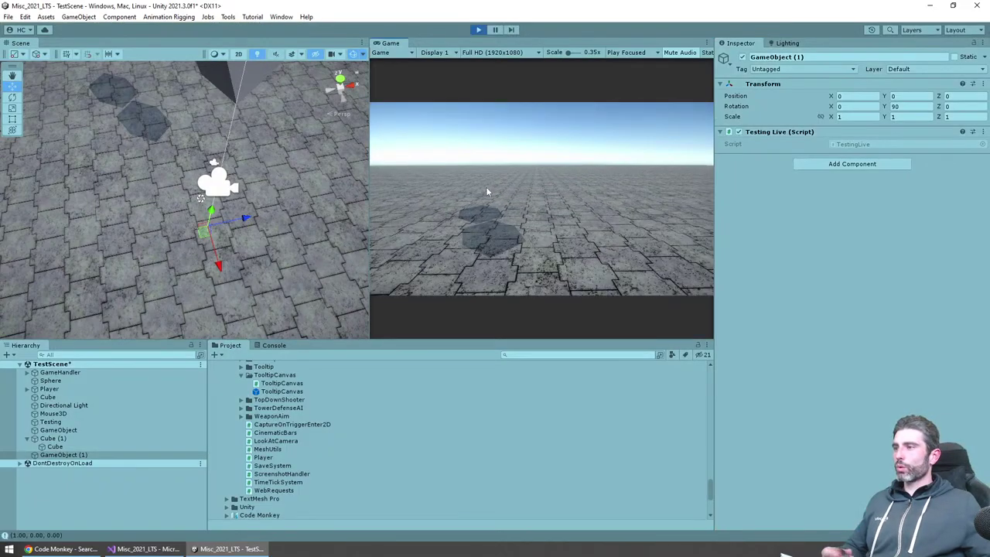
left_click(274, 345)
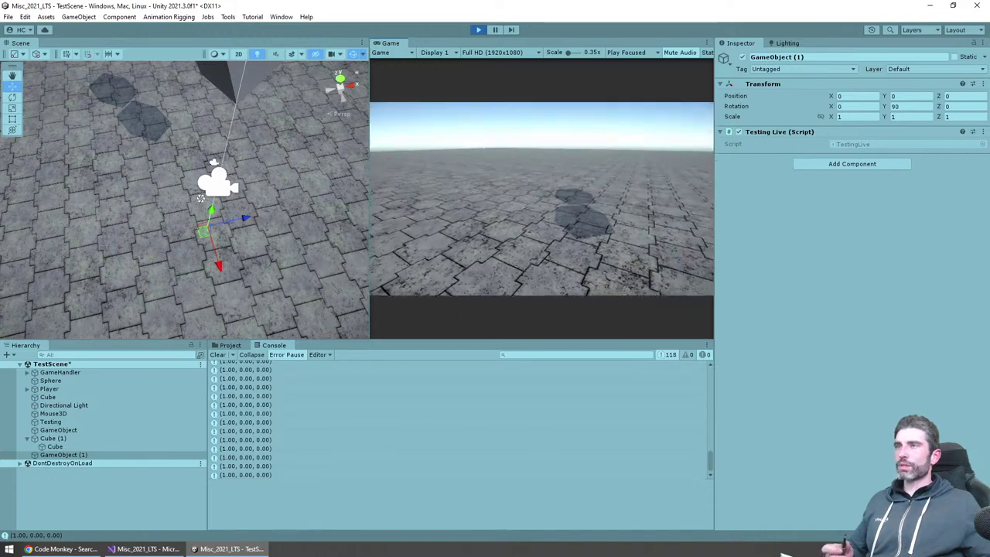
key("ctrl+p")
Step: Declare a private Vector3 testVector field on line 9
left_click(146, 548)
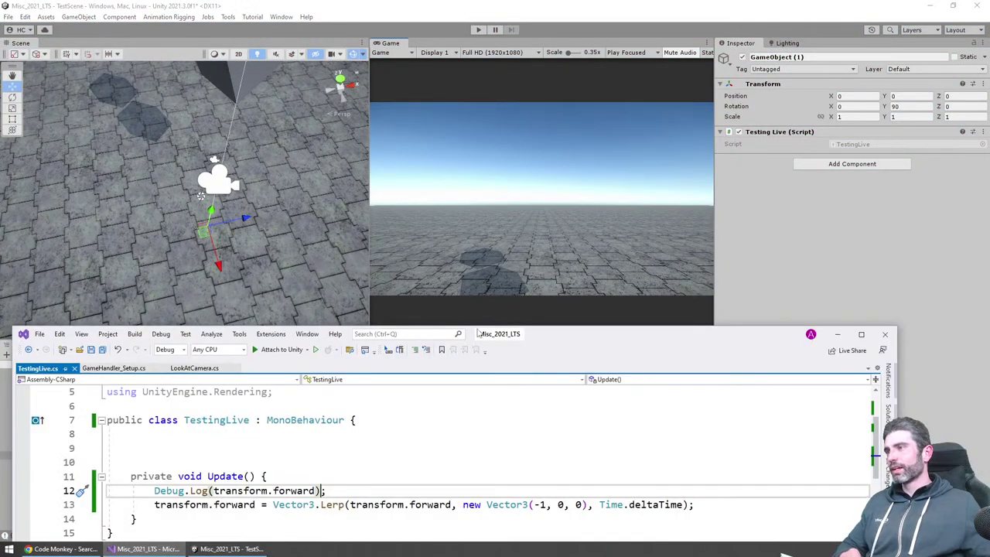
left_click(291, 462)
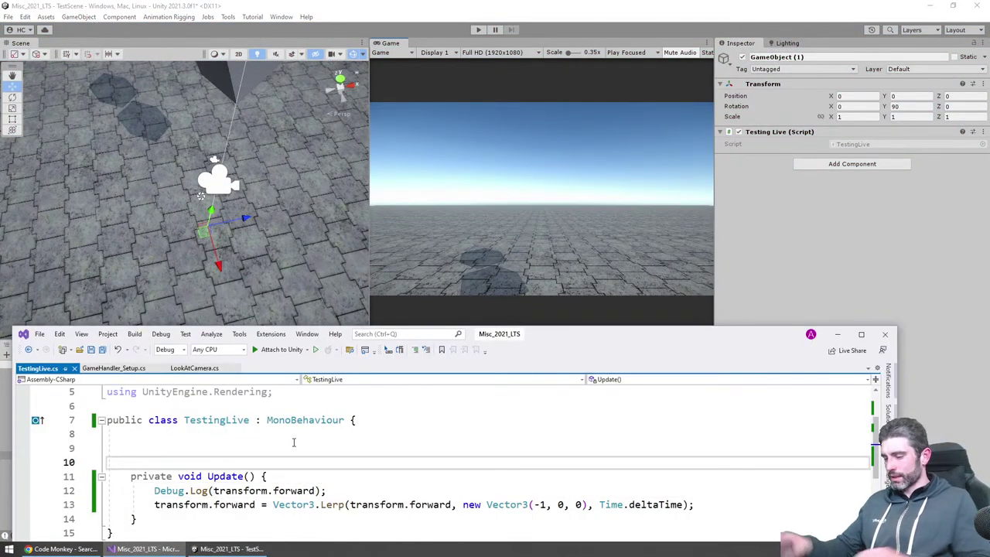
left_click(293, 442)
type("private Vector")
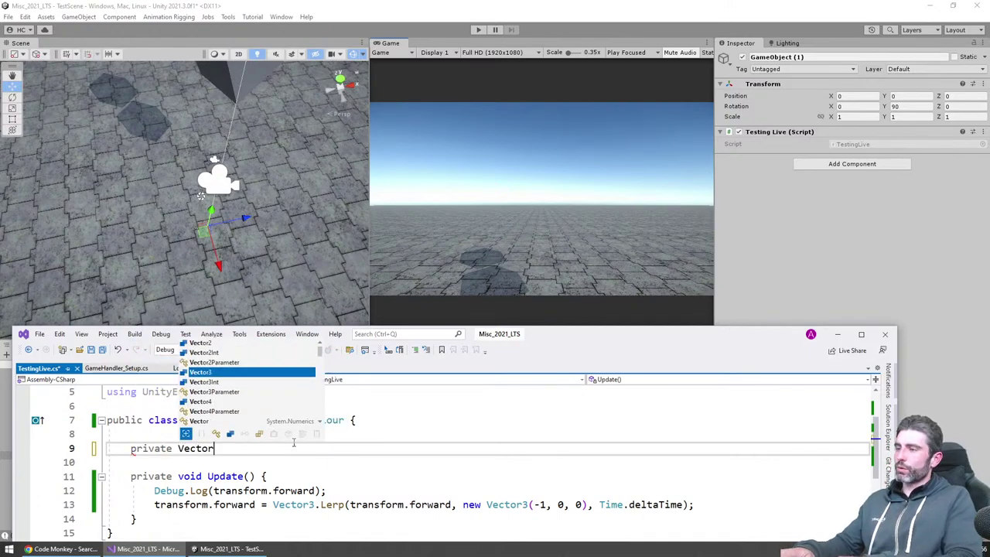
type("3 testVector;")
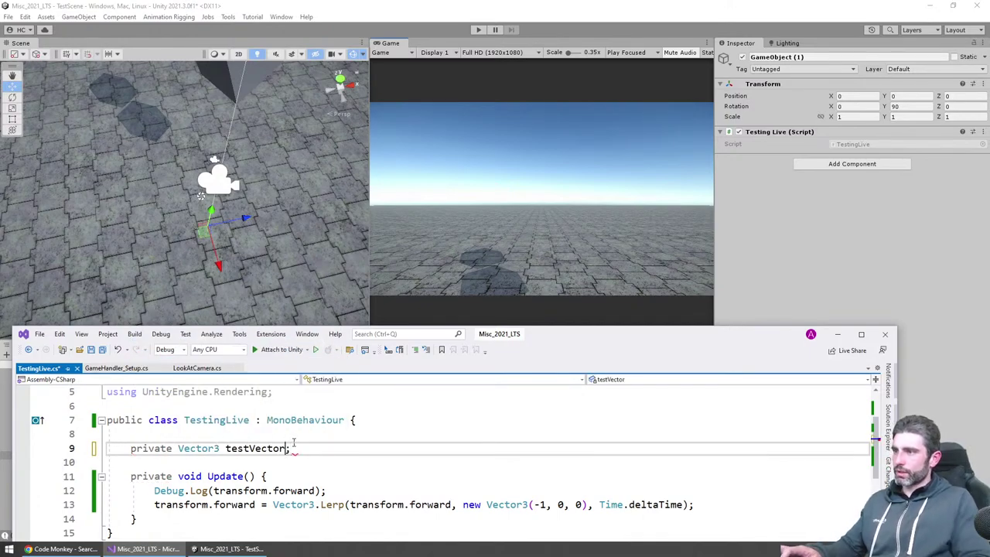
key("Down")
key("Down")
key("Down")
key("Down")
Step: Replace transform.forward with testVector in the Lerp line and the Debug.Log, then save
key("shift+Home")
type("testVector")
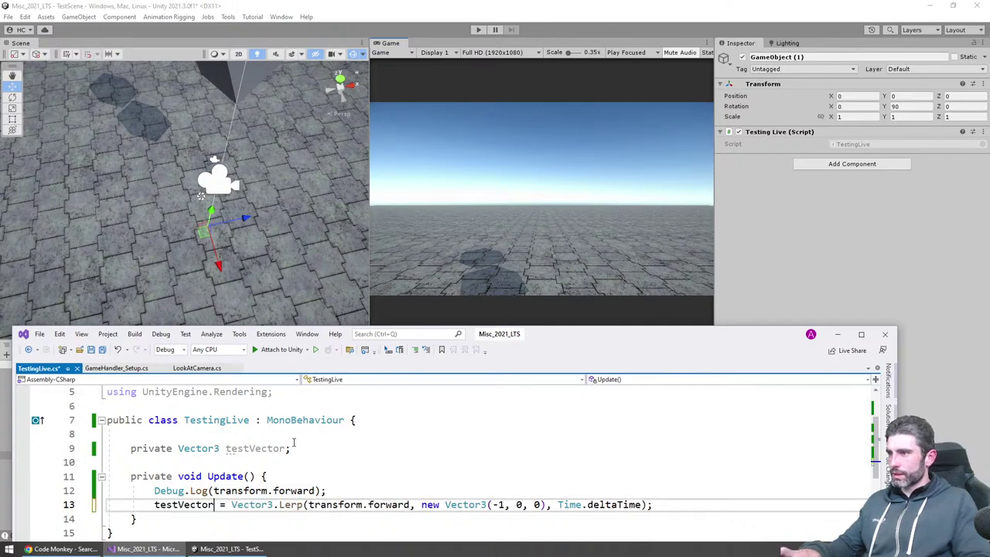
key("ctrl+Right")
key("ctrl+Right")
key("ctrl+shift+Right")
key("ctrl+shift+Right")
key("ctrl+shift+Right")
type("testVector")
key("Up")
key("Left")
key("Left")
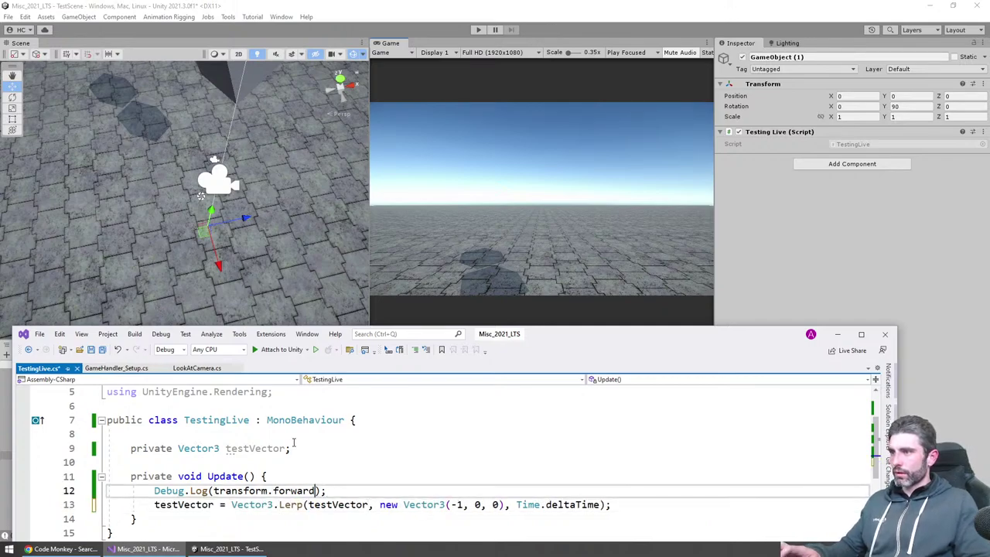
key("ctrl+shift+Left")
key("ctrl+shift+Left")
key("ctrl+shift+Left")
type("testVector")
key("ctrl+s")
key("alt+Tab")
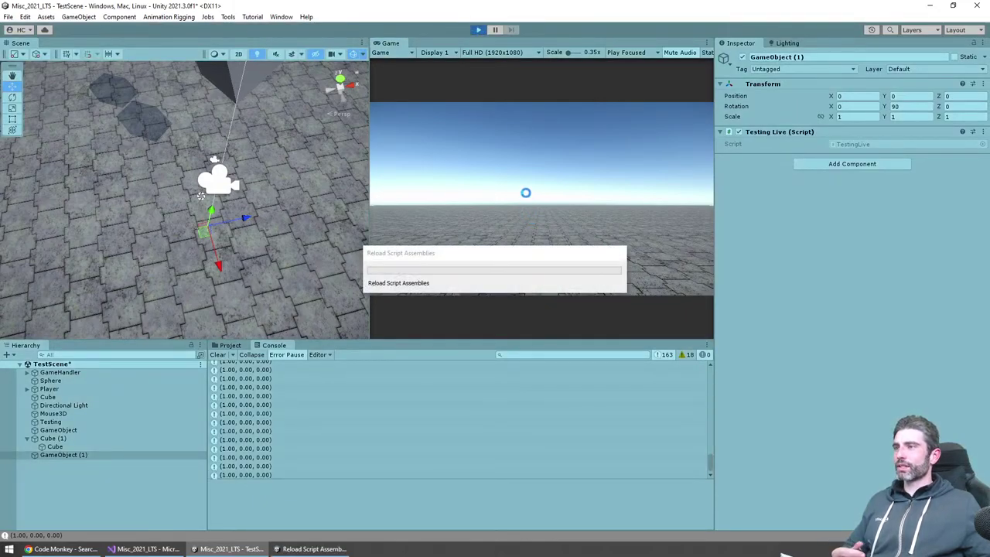
Step: Stop play and initialize testVector to new Vector3(1, 0, 0), then save
left_click(477, 30)
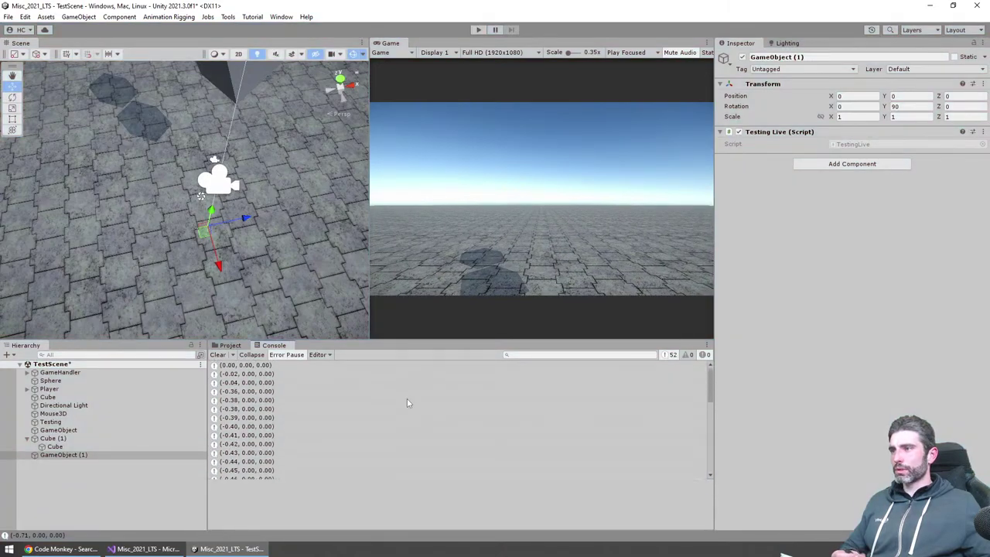
left_click(145, 548)
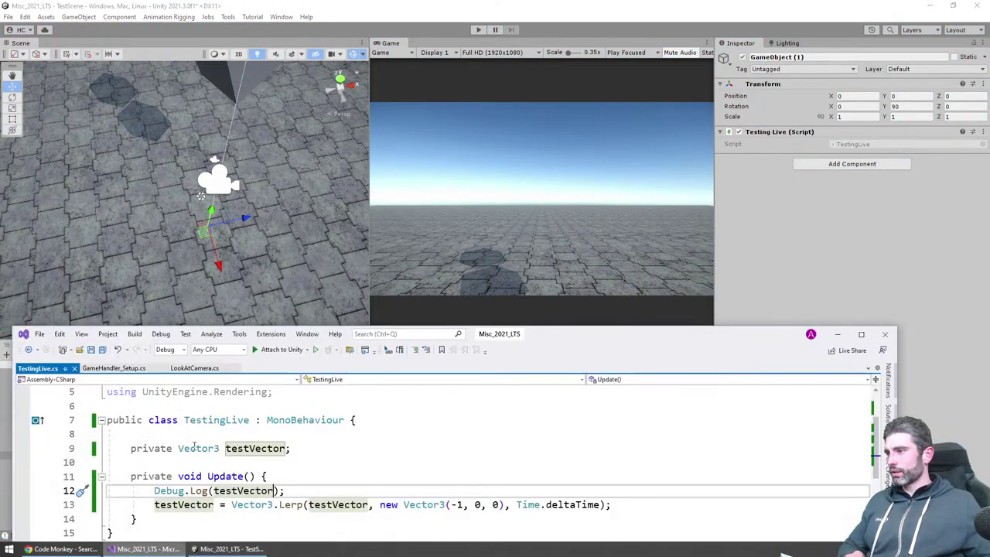
left_click(284, 449)
type("= new Vector3")
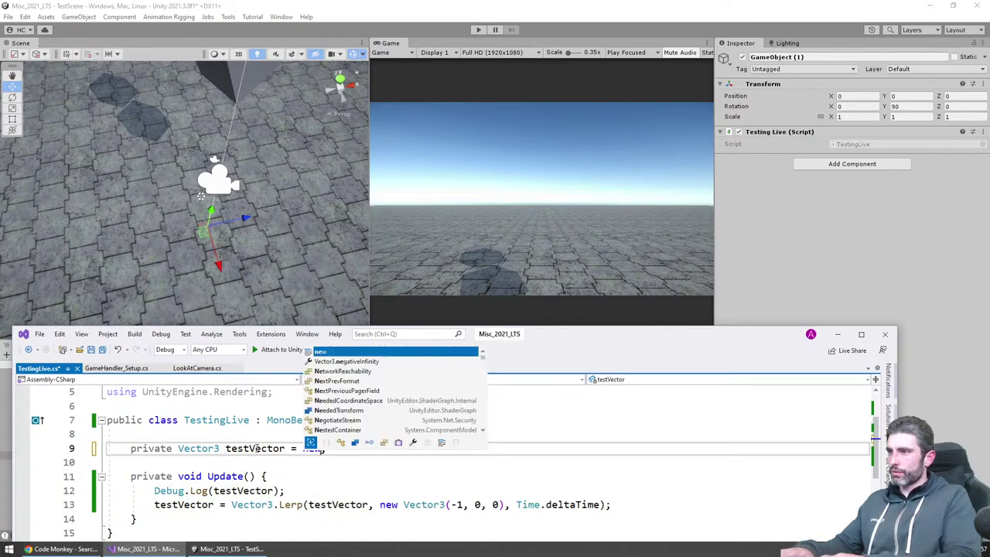
type("(1, 0, 0);")
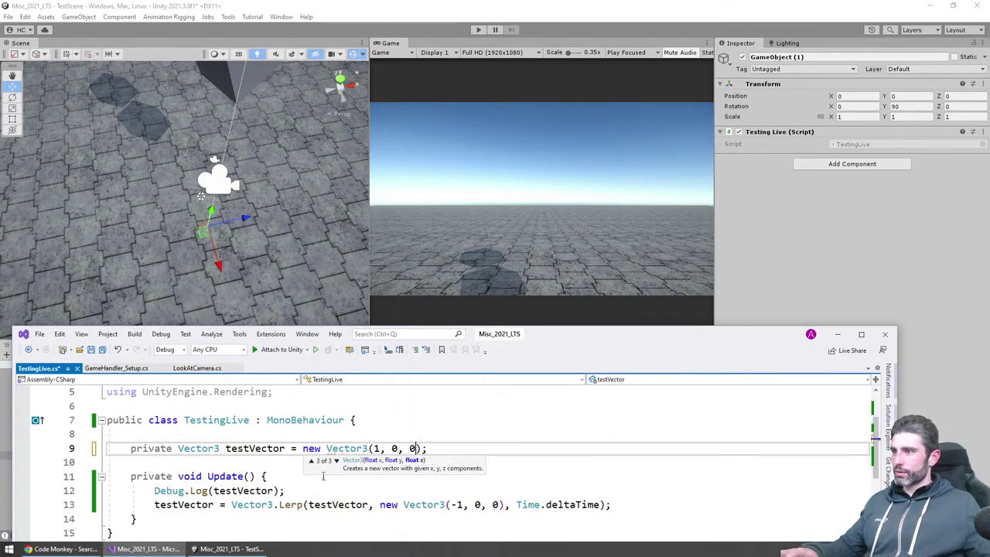
key("ctrl+s")
Step: Rerun the scene in Unity after recompiling to log testVector's lerp, then stop
left_click(525, 172)
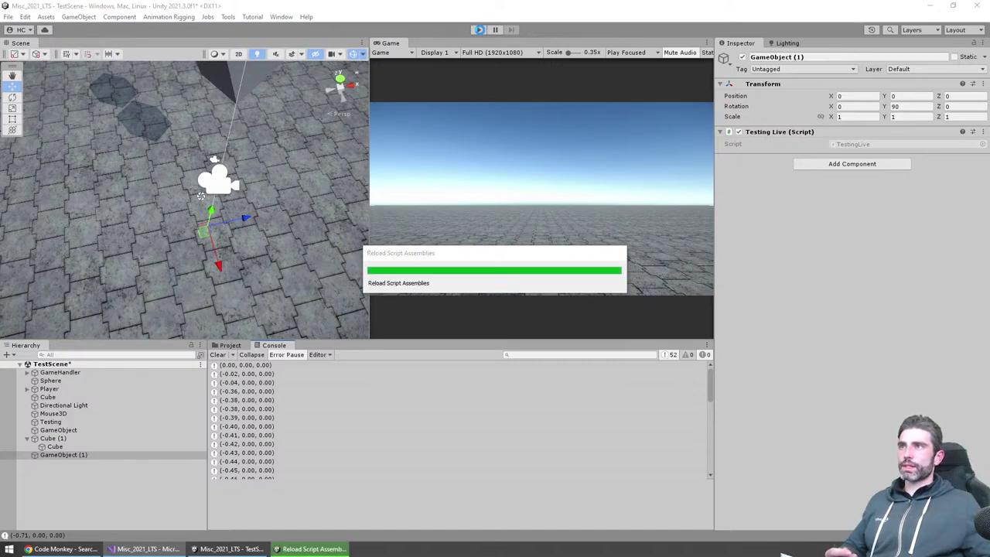
left_click(479, 30)
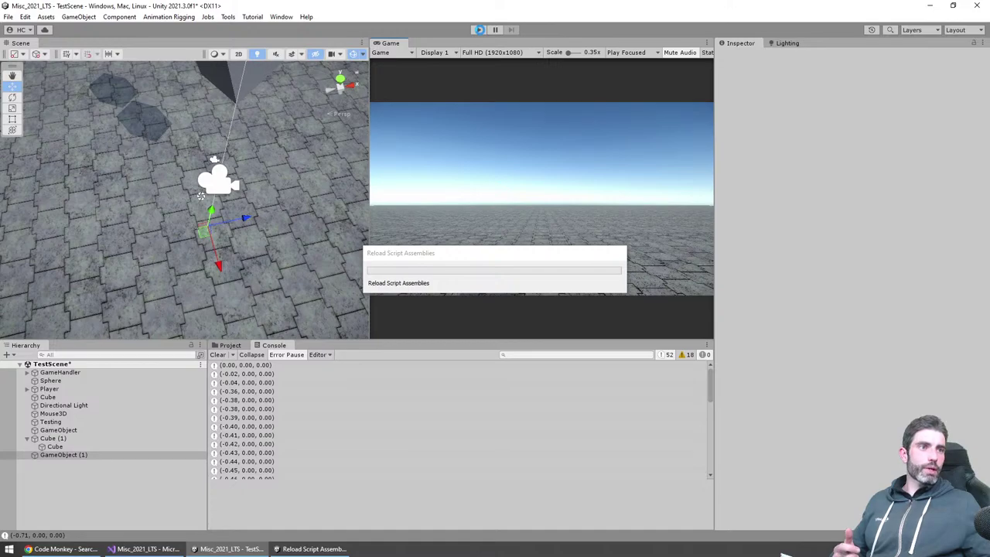
left_click(481, 29)
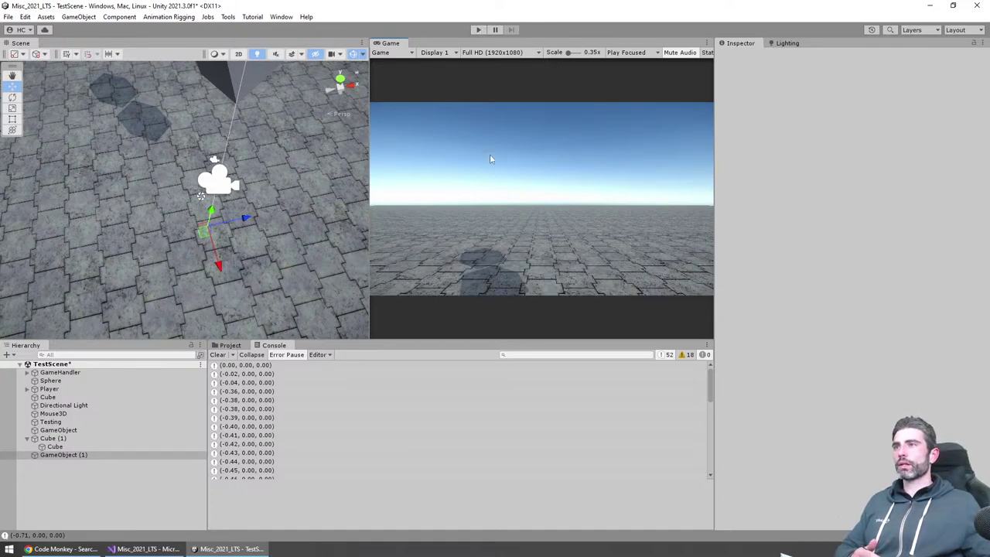
left_click(478, 29)
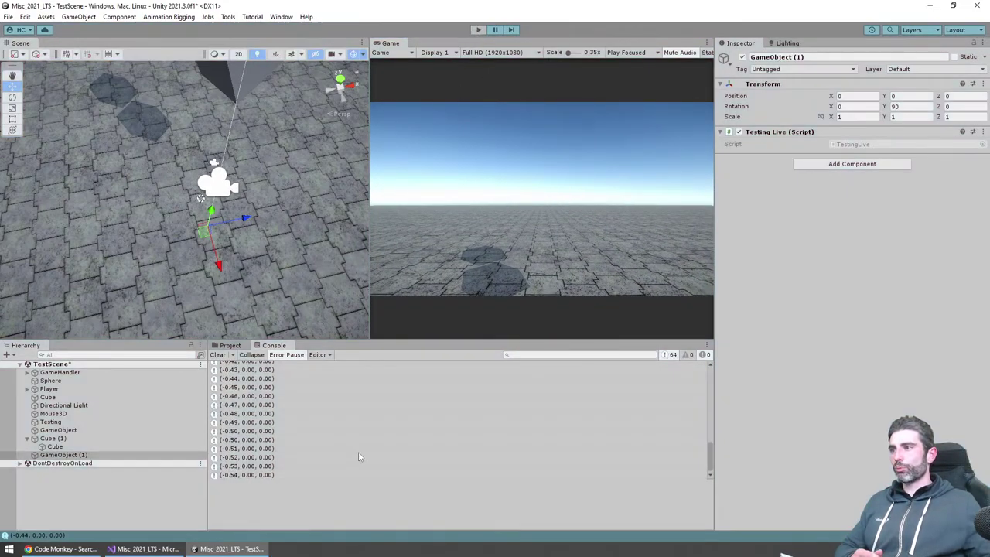
key("ctrl+p")
key("alt+Tab")
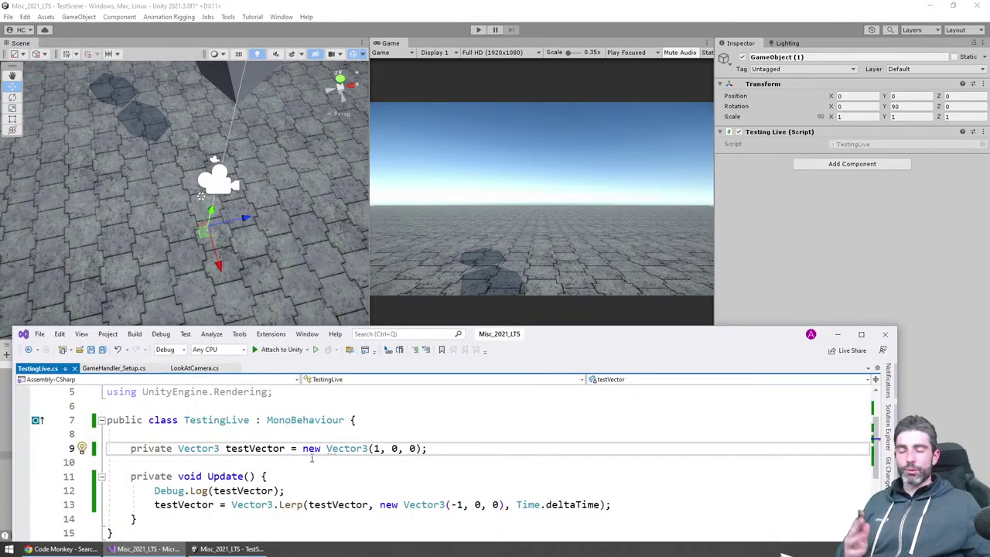
left_click(343, 471)
left_click(275, 505)
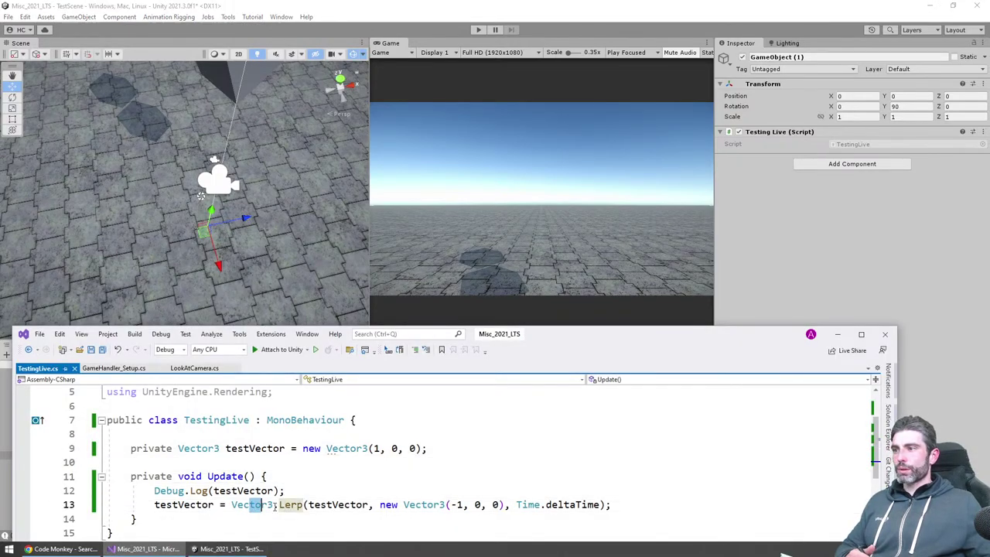
left_click(500, 236)
left_click(237, 366)
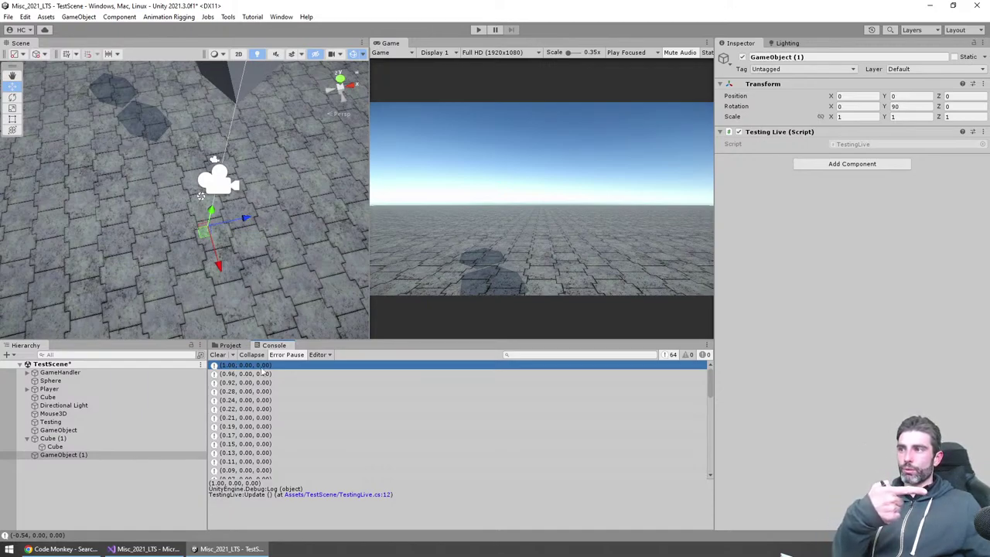
left_click(246, 374)
left_click(243, 409)
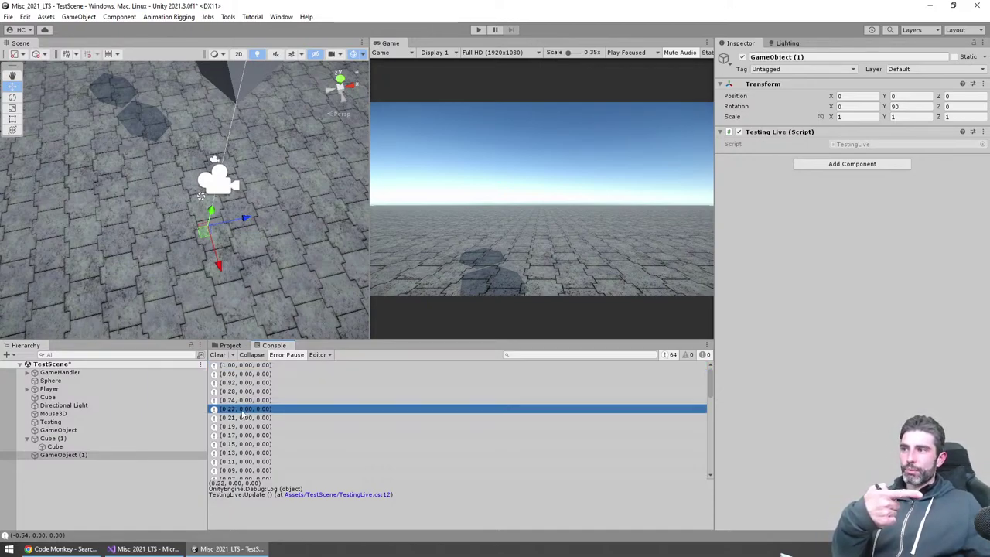
scroll(240, 410, "down", 3)
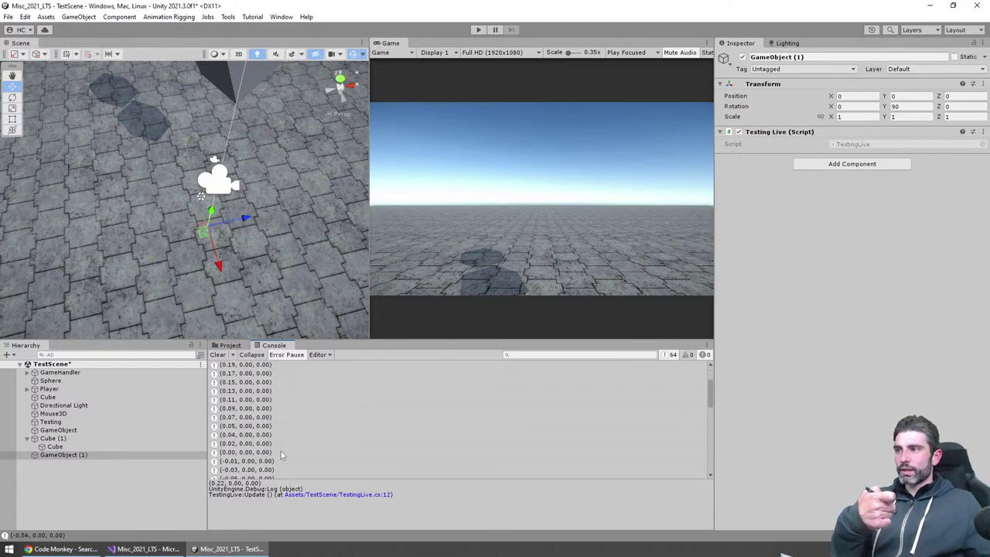
left_click(248, 460)
left_click(248, 452)
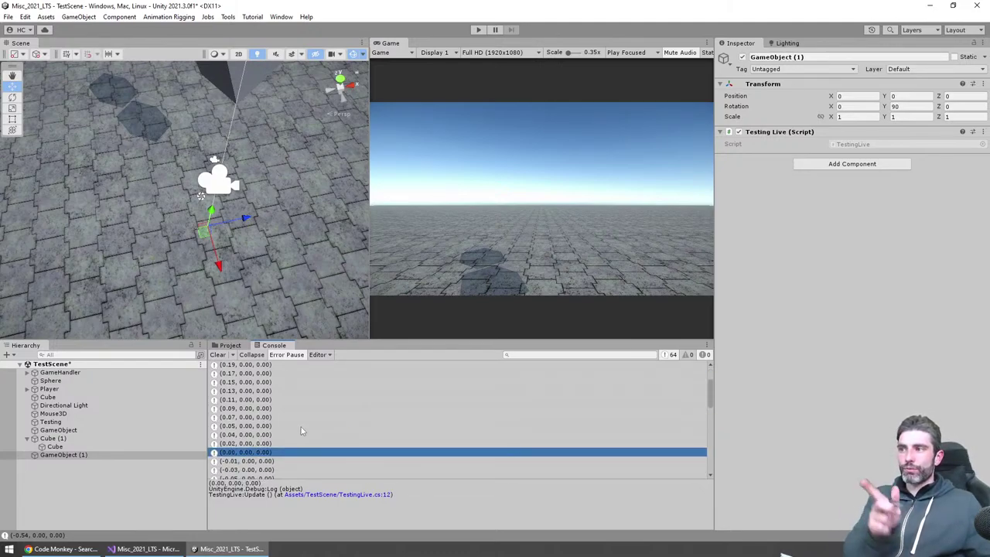
scroll(302, 431, "down", 10)
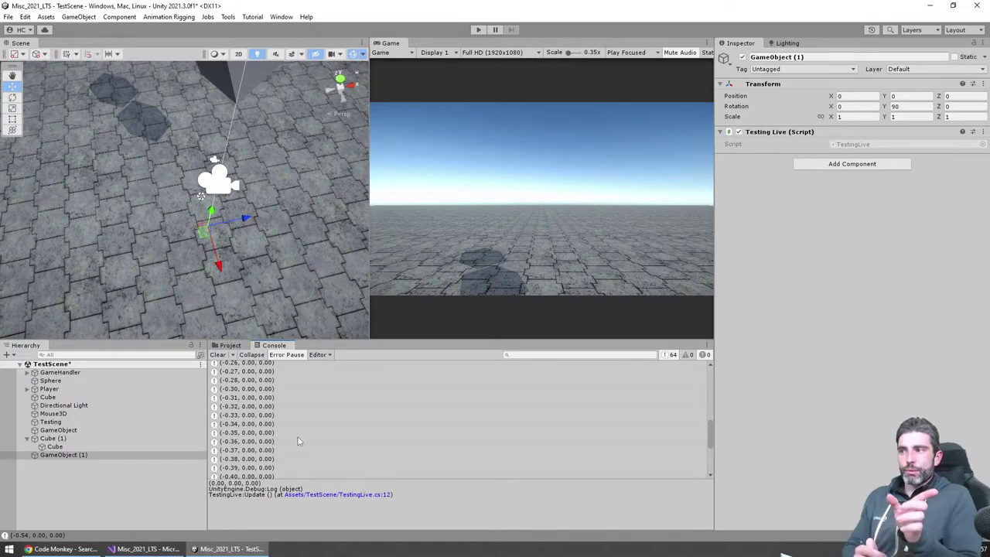
double_click(298, 449)
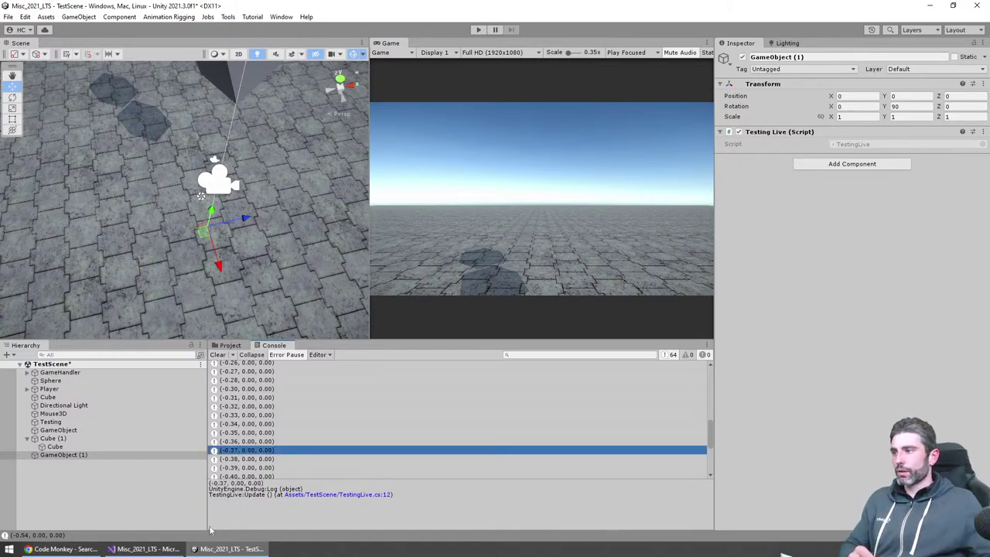
Step: Switch the interpolation to Slerp, run the scene, and inspect the (1.00, 0.00, -0.06) log entry
type("Slerp(testVector, new Vector3(-1, 0, 0), Time.deltaTime);")
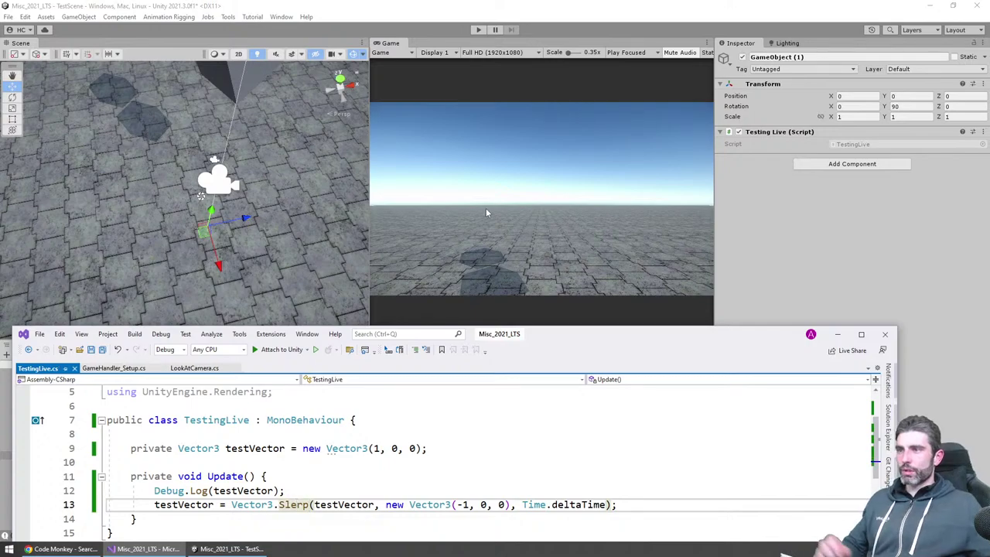
left_click(486, 209)
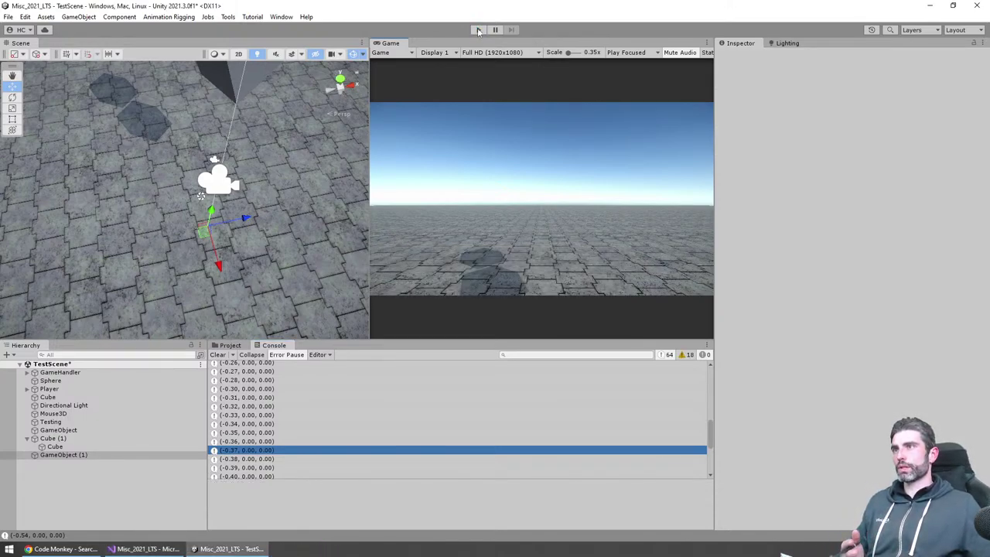
left_click(478, 30)
left_click(478, 29)
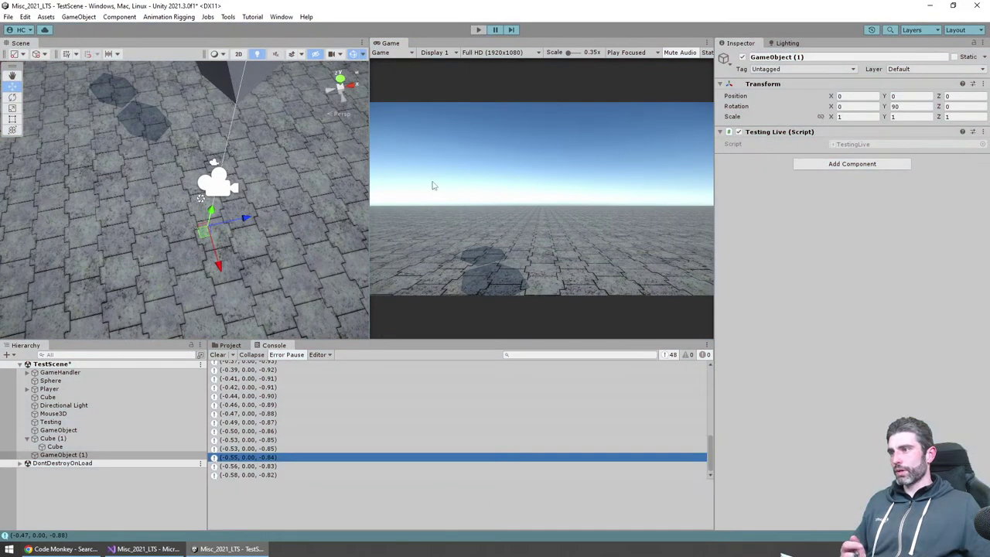
scroll(394, 381, "up", 2)
left_click(344, 373)
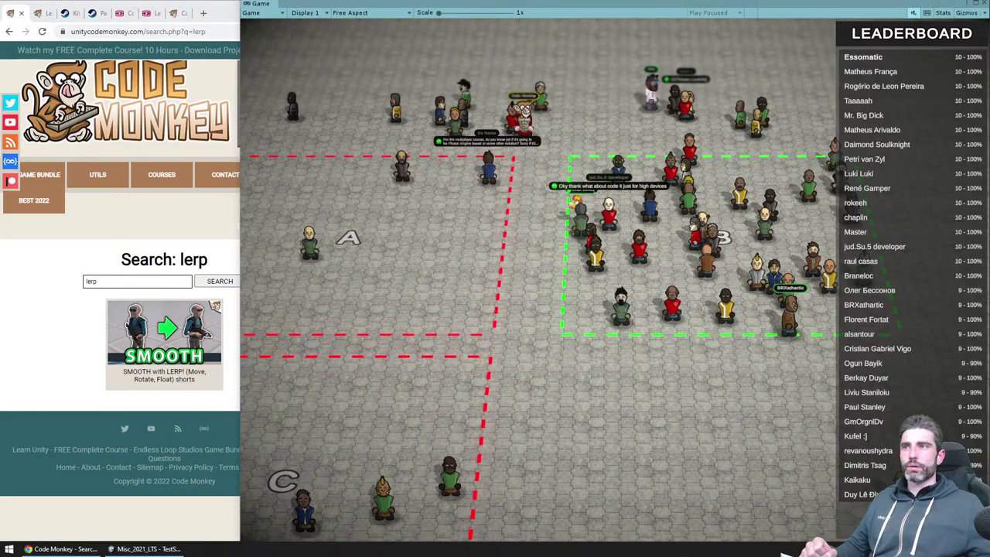
Step: Scroll the Kitchen Chaos course page to Lecture 9 Animations, then bring the Kitchen Chaos project forward
left_click(37, 12)
scroll(160, 203, "down", 7)
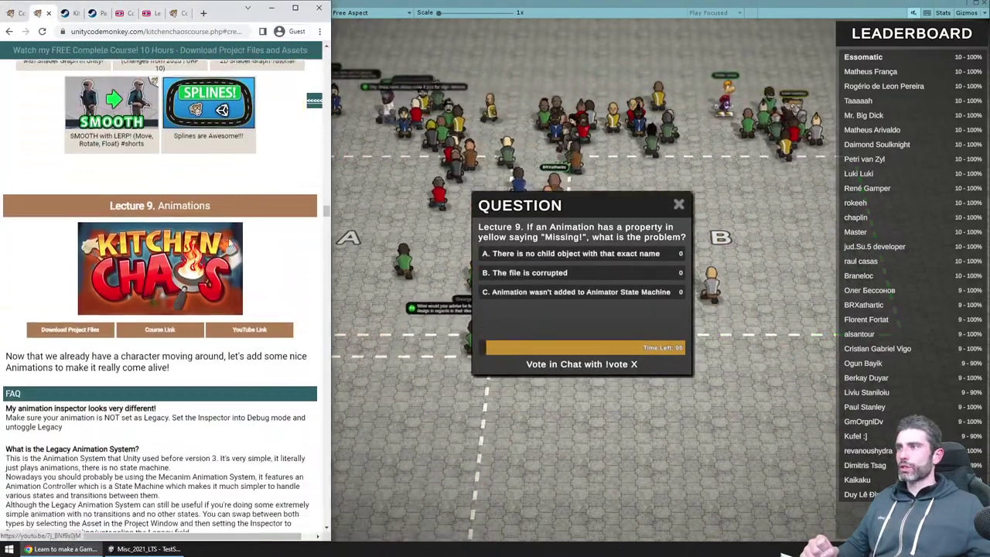
scroll(161, 202, "down", 3)
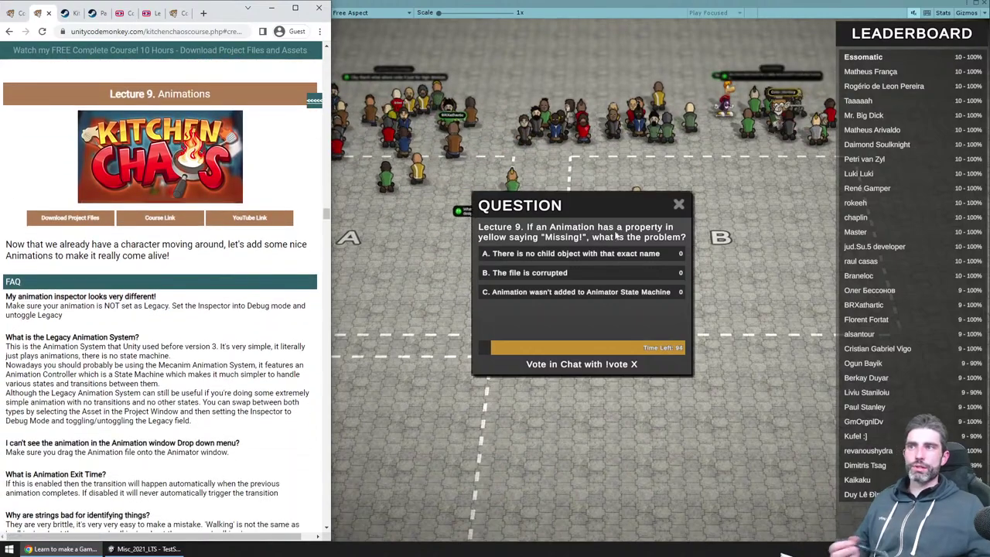
left_click(554, 238)
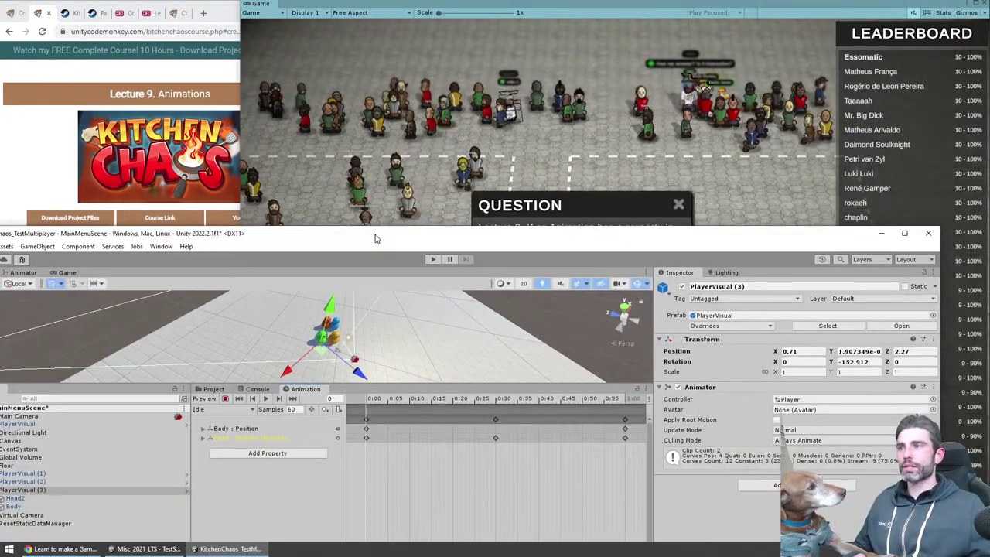
Step: Select the 'Head : Position (Missing!)' property in the Animation window, then return to the quiz
left_click_drag(437, 225, 455, 318)
left_click(330, 516)
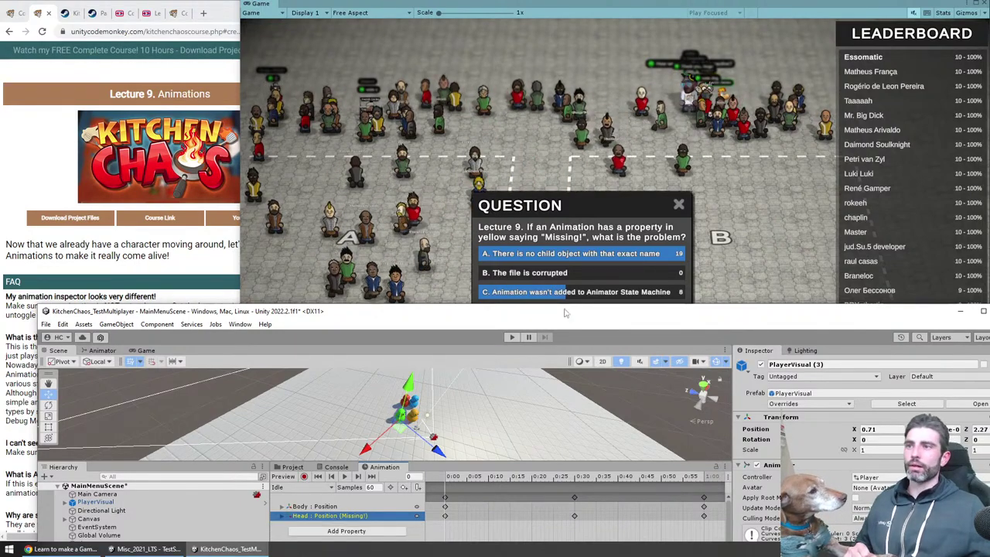
left_click_drag(612, 318, 345, 317)
left_click(238, 431)
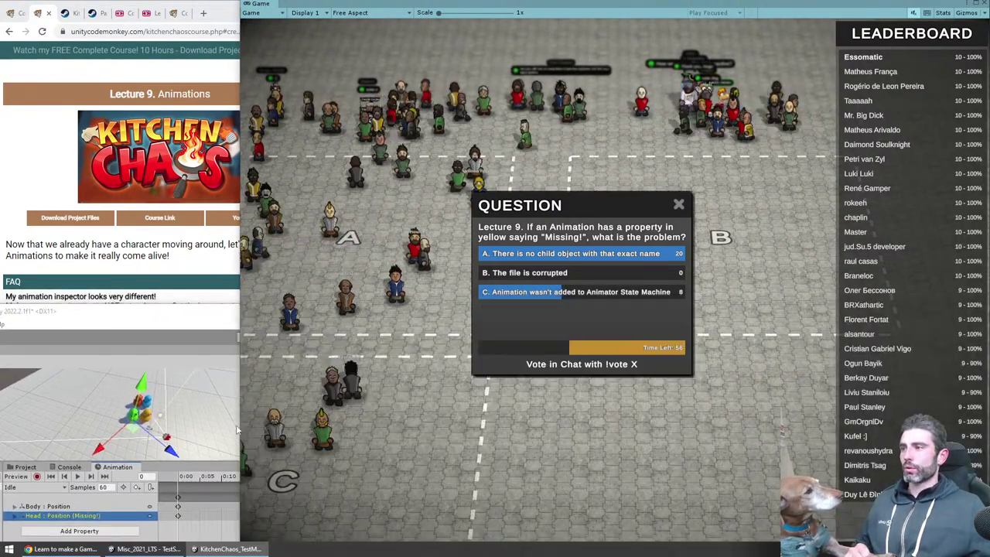
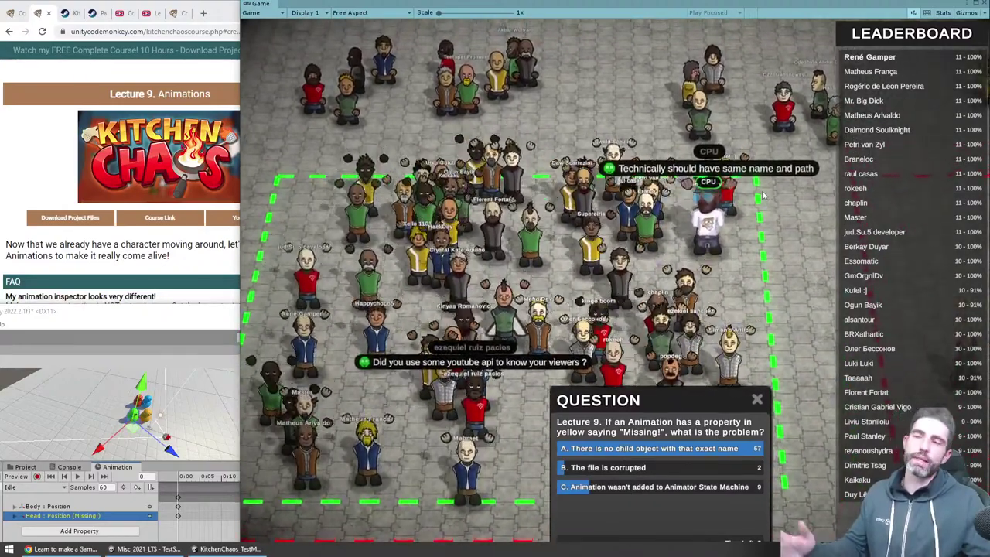
Step: Bring the Unity editor in front and position it beside the game view
left_click(171, 318)
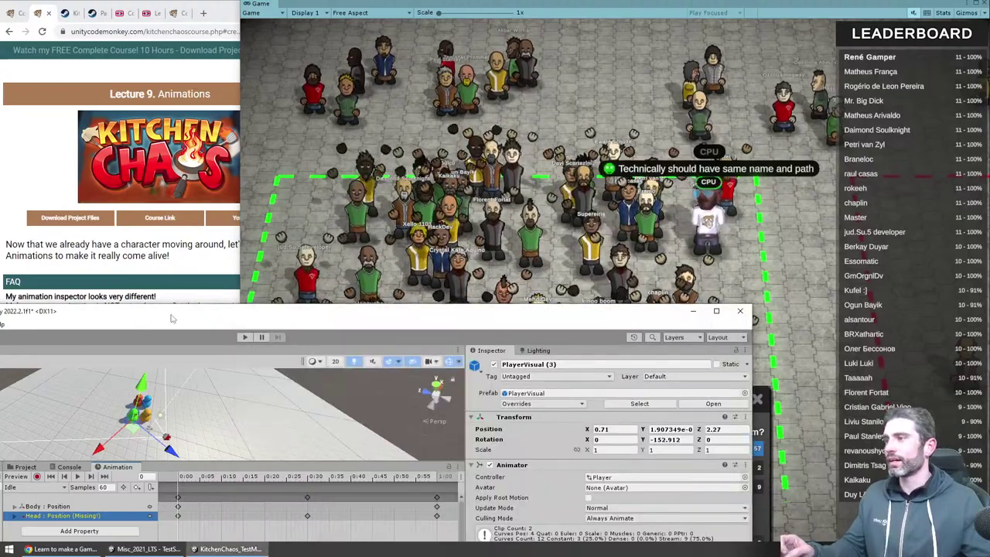
left_click_drag(172, 317, 481, 318)
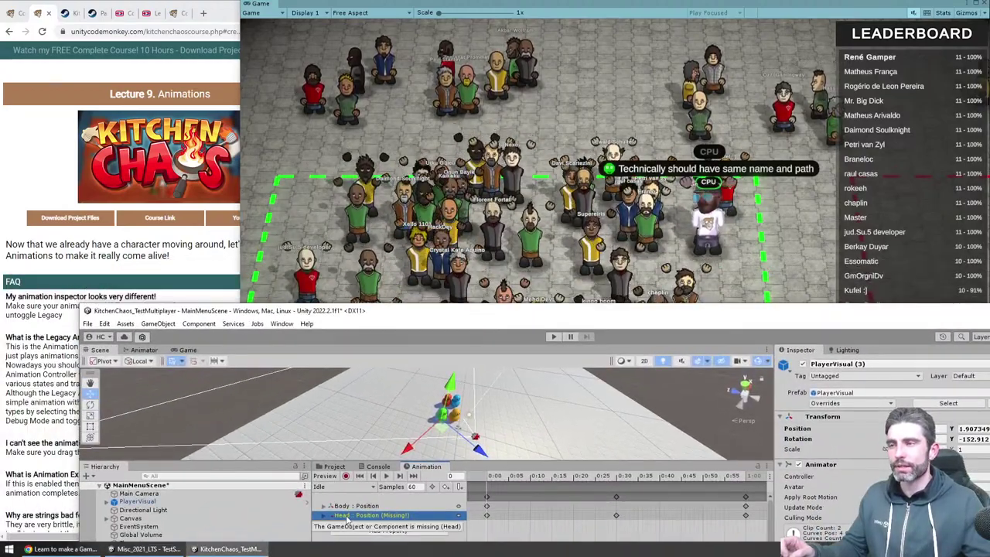
left_click_drag(387, 310, 458, 291)
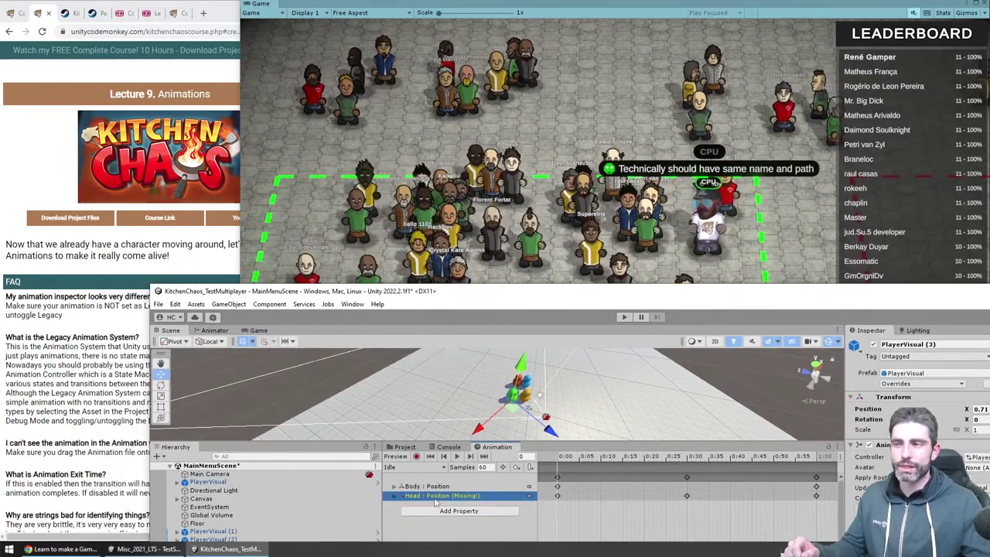
Step: Select the Head : Position (Missing) track, then the Head2 object under PlayerVisual (3)
mouse_move(436, 502)
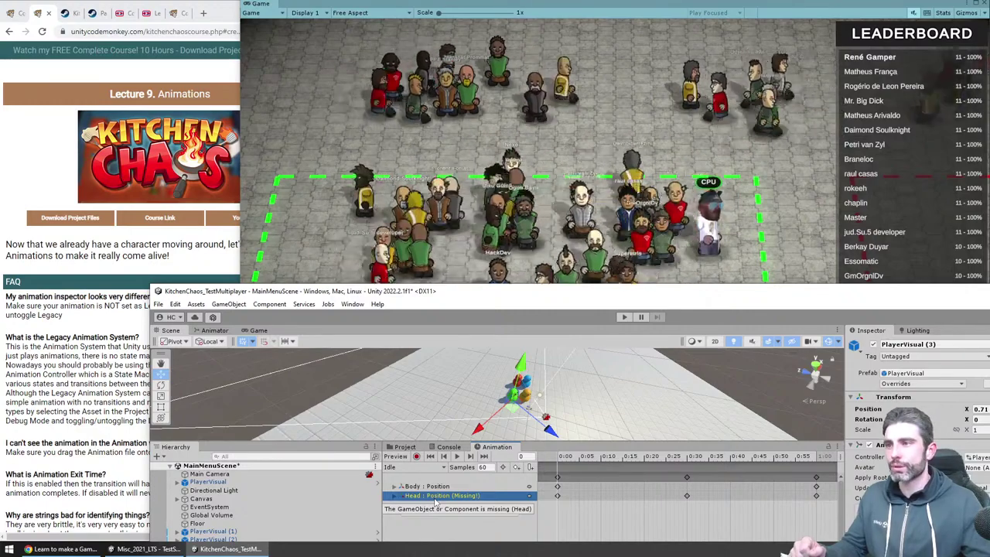
left_click(451, 504)
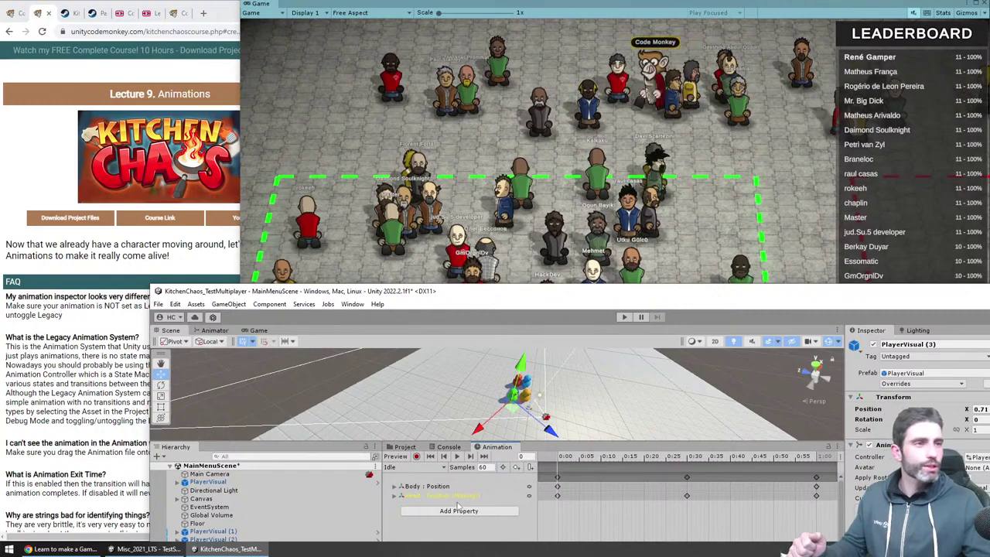
left_click_drag(416, 301, 570, 267)
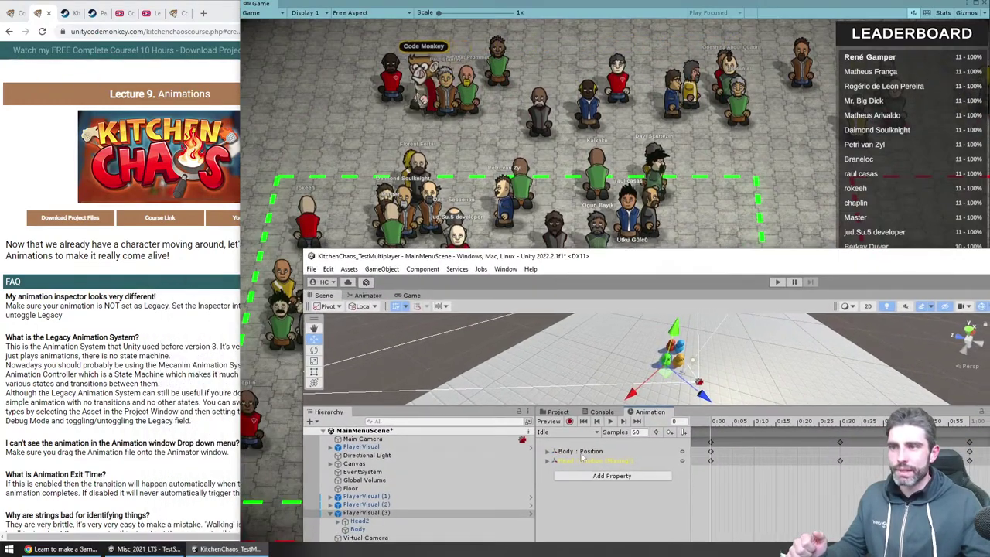
left_click(572, 462)
left_click_drag(362, 256, 653, 167)
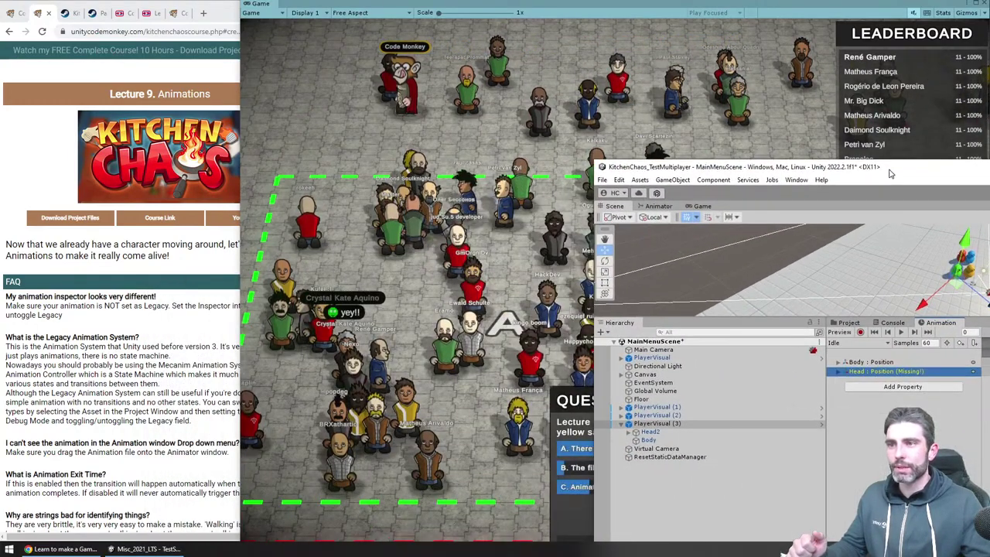
left_click(643, 433)
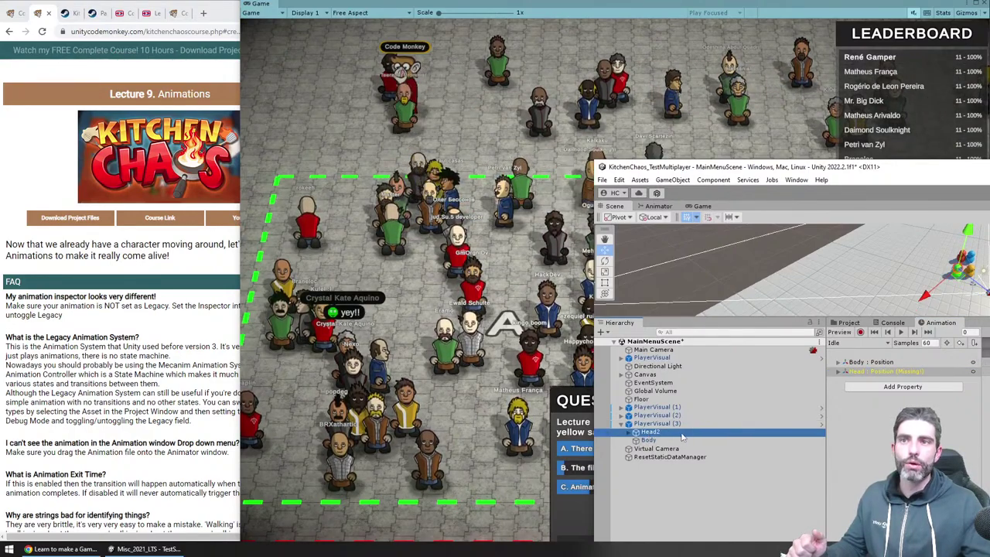
Step: Rename the missing Head position track's path to Head2
left_click_drag(851, 166, 731, 186)
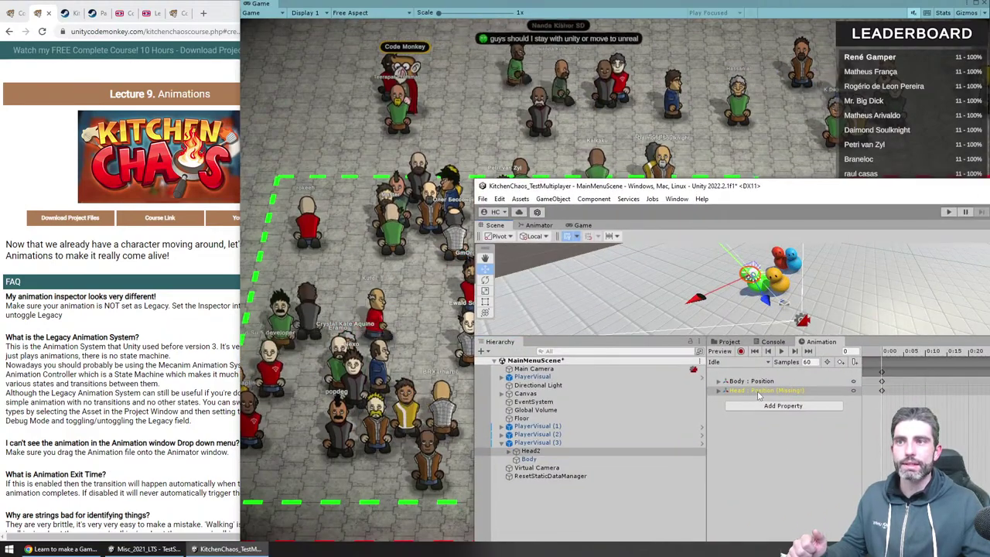
double_click(757, 392)
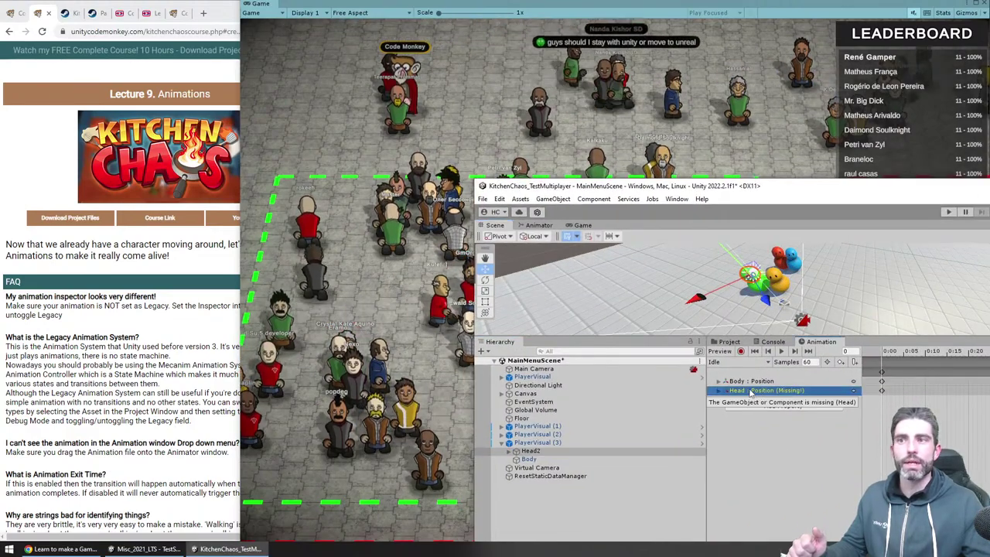
left_click(762, 467)
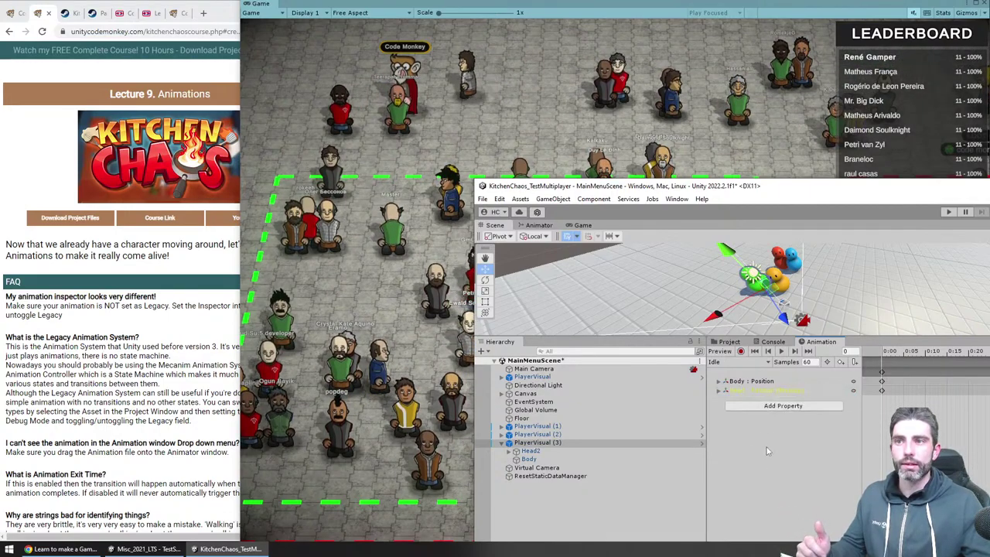
left_click(747, 392)
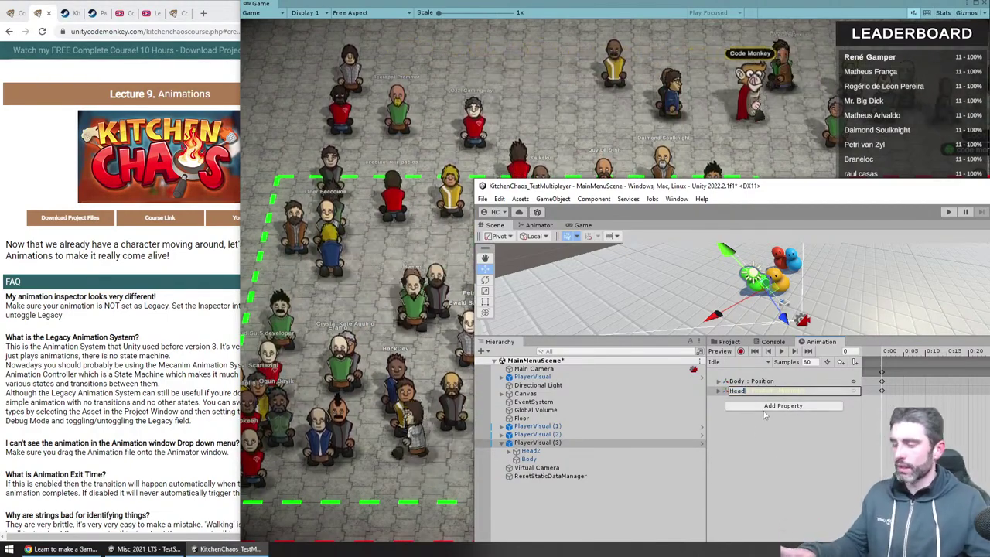
type("2")
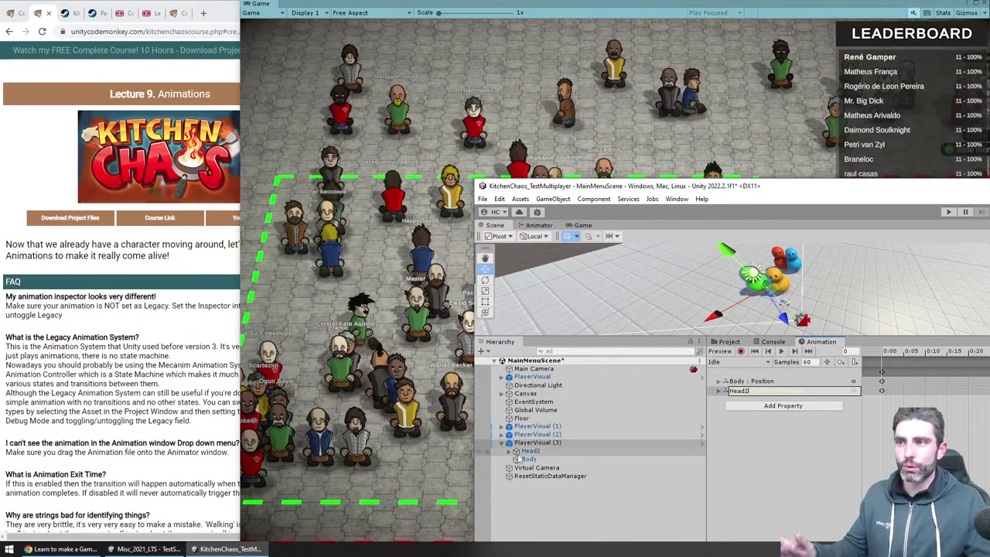
key("Return")
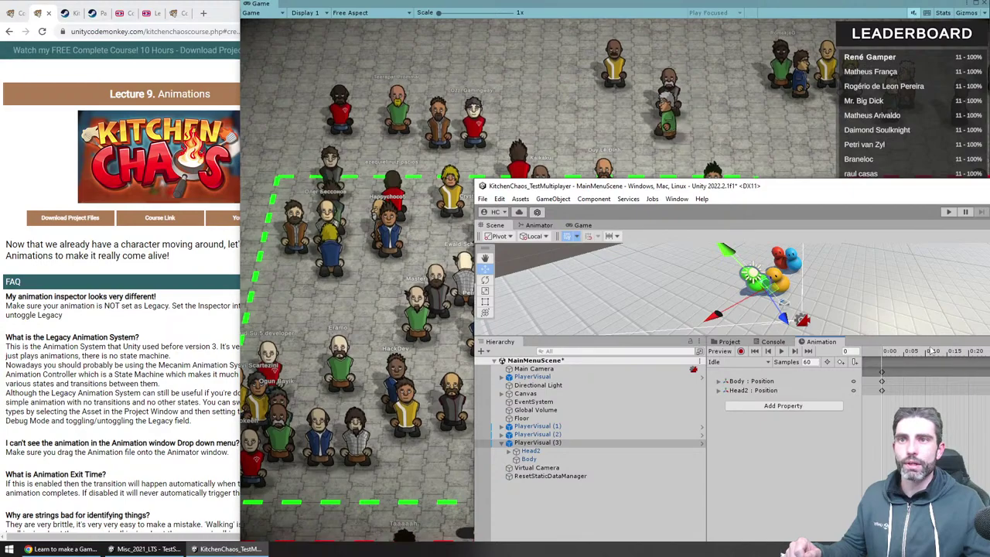
Step: Preview the Idle animation at frames 12 and 22 to confirm it plays again
left_click_drag(813, 302, 705, 315, "alt")
left_click_drag(903, 338, 903, 449)
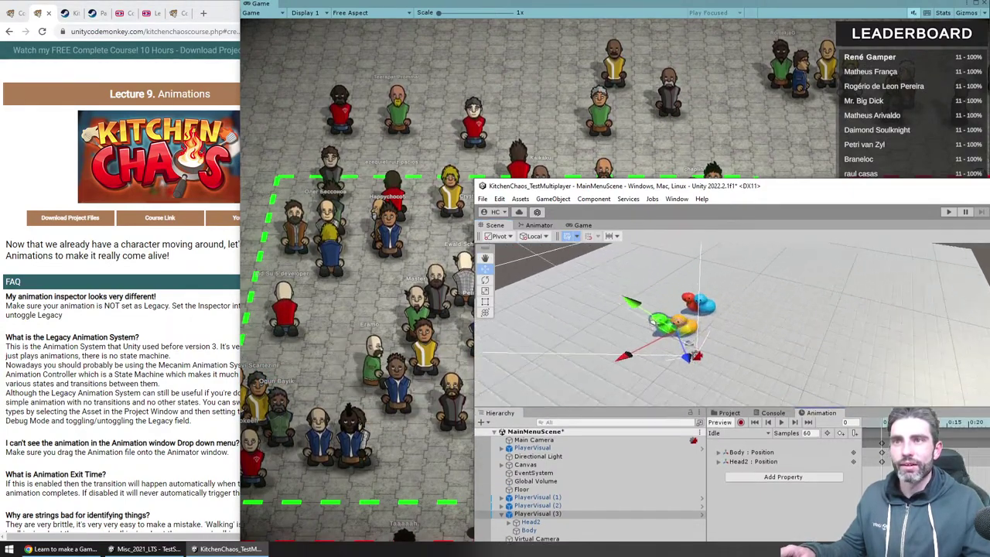
scroll(780, 372, "up", 5)
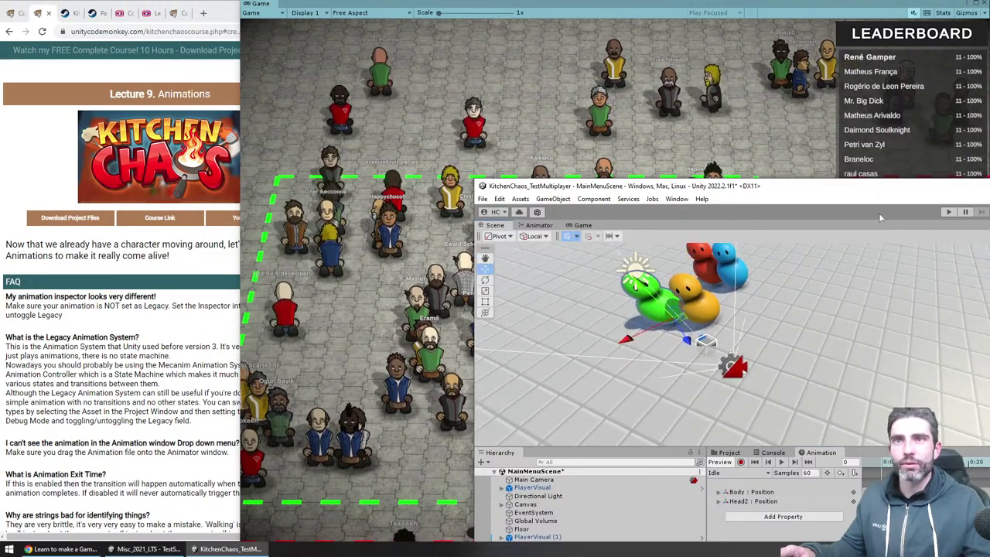
left_click_drag(881, 187, 687, 167)
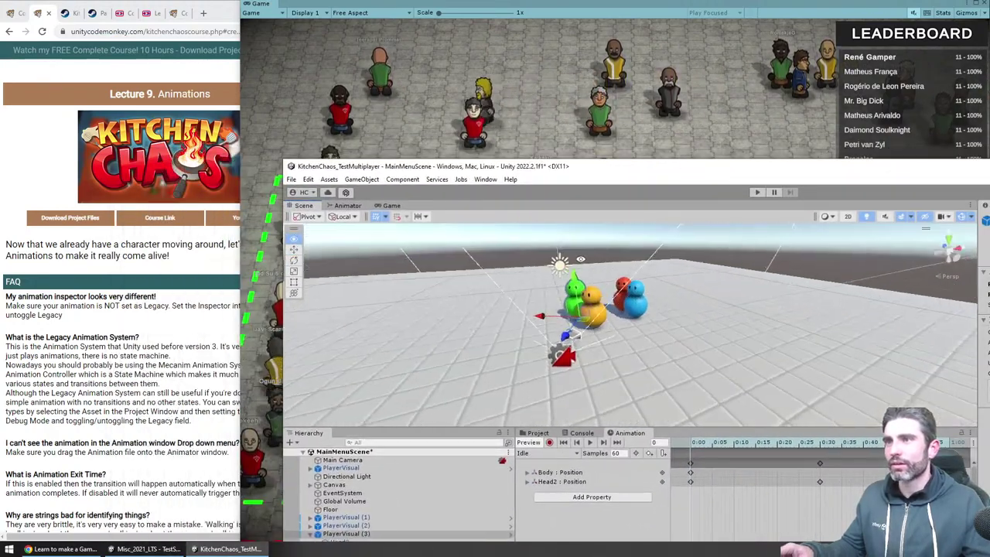
scroll(634, 333, "up", 5)
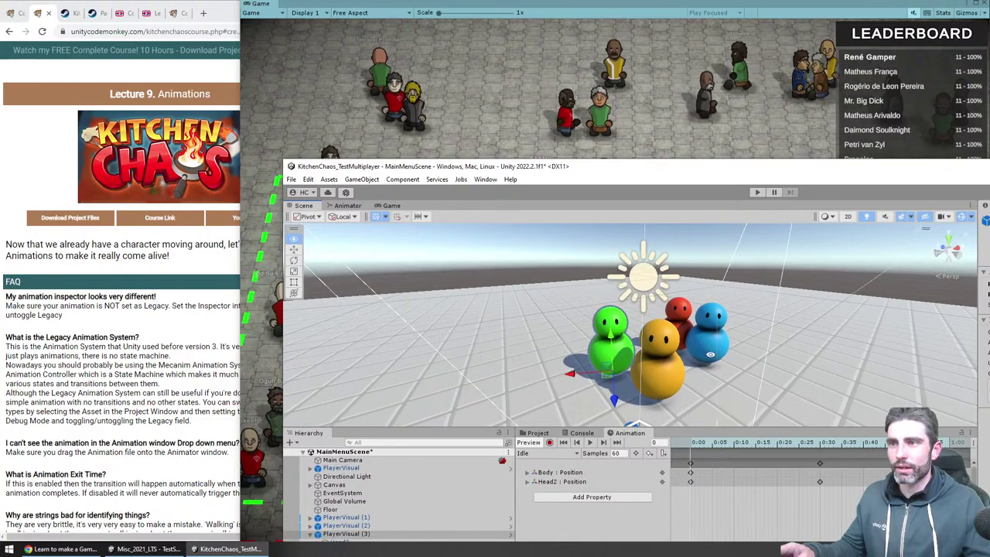
left_click(749, 442)
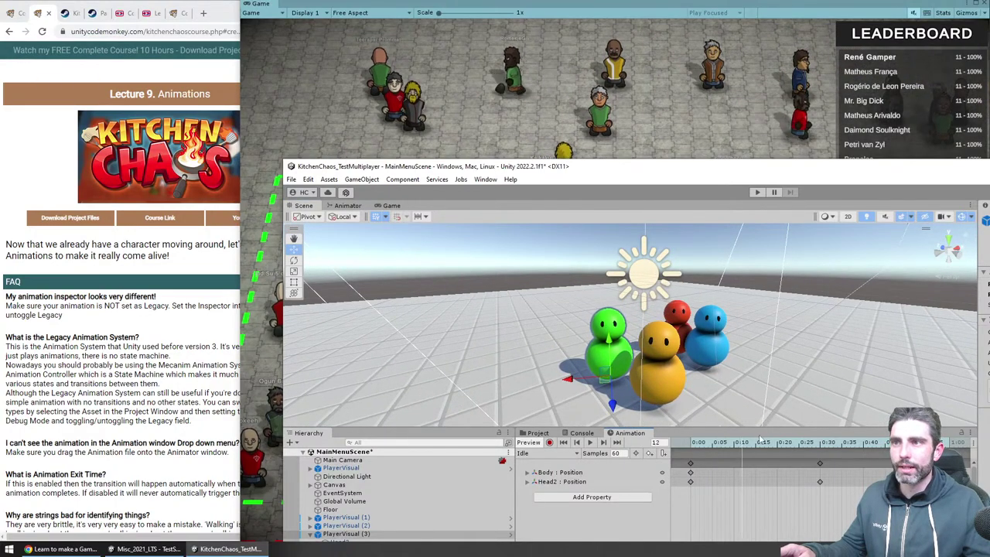
left_click_drag(762, 442, 794, 442)
left_click_drag(711, 428, 710, 384)
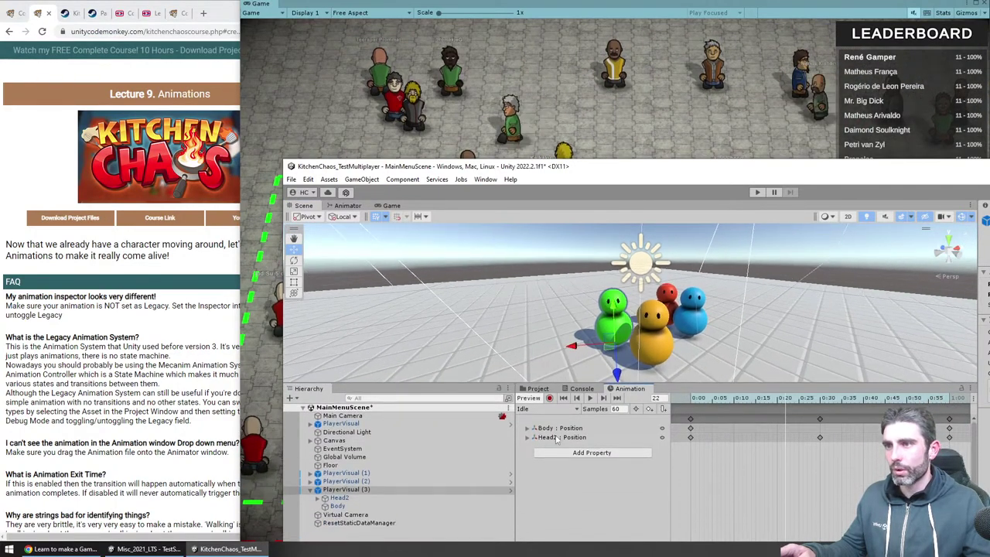
left_click(572, 438)
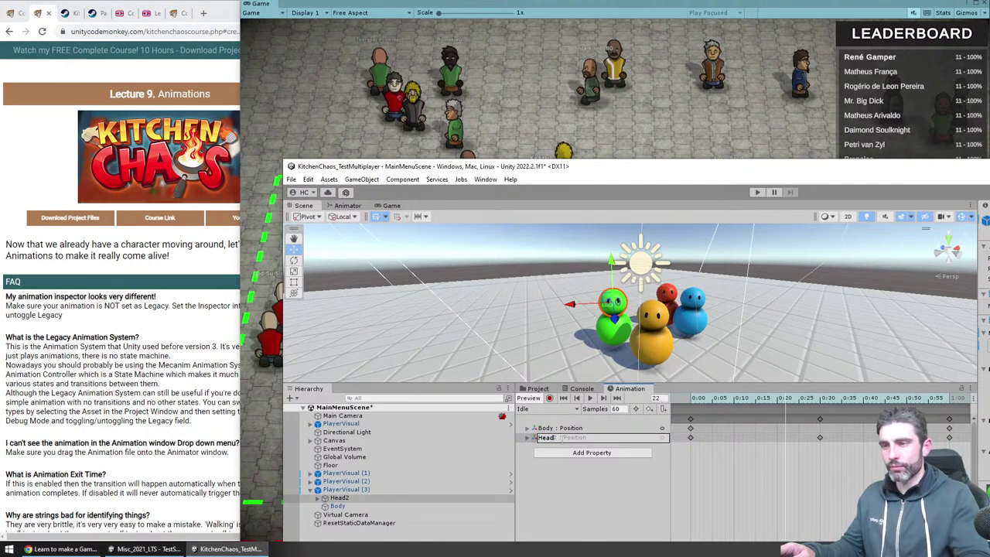
key("Return")
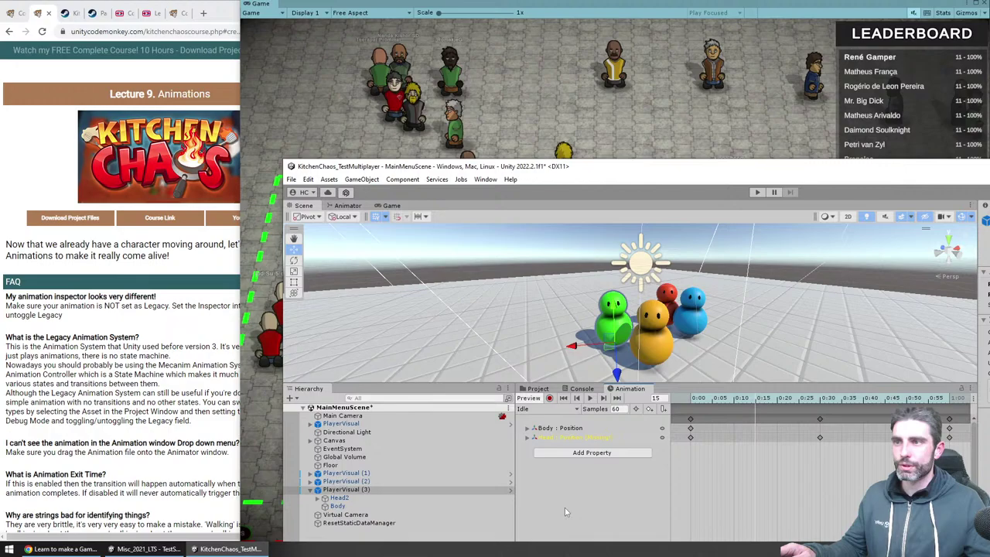
left_click(557, 437)
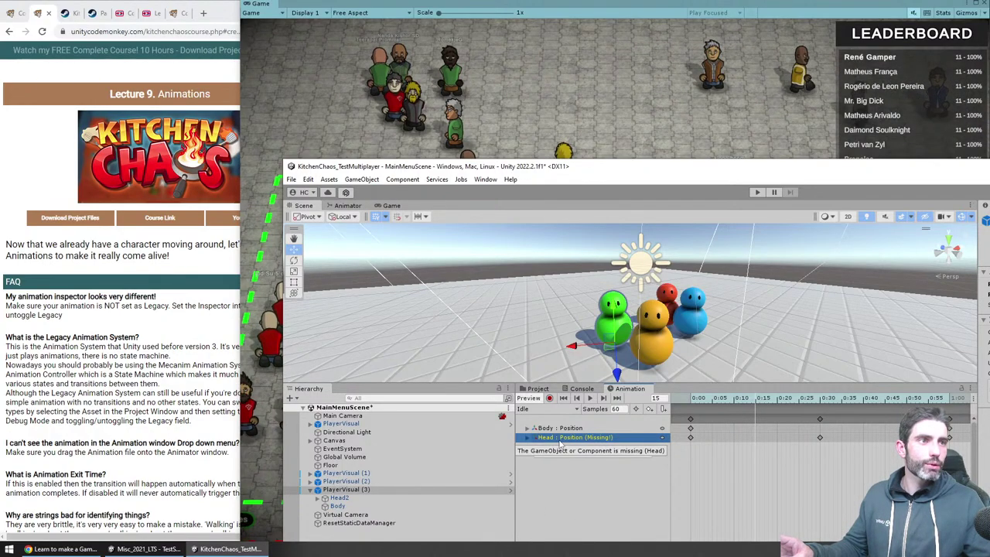
left_click(365, 499)
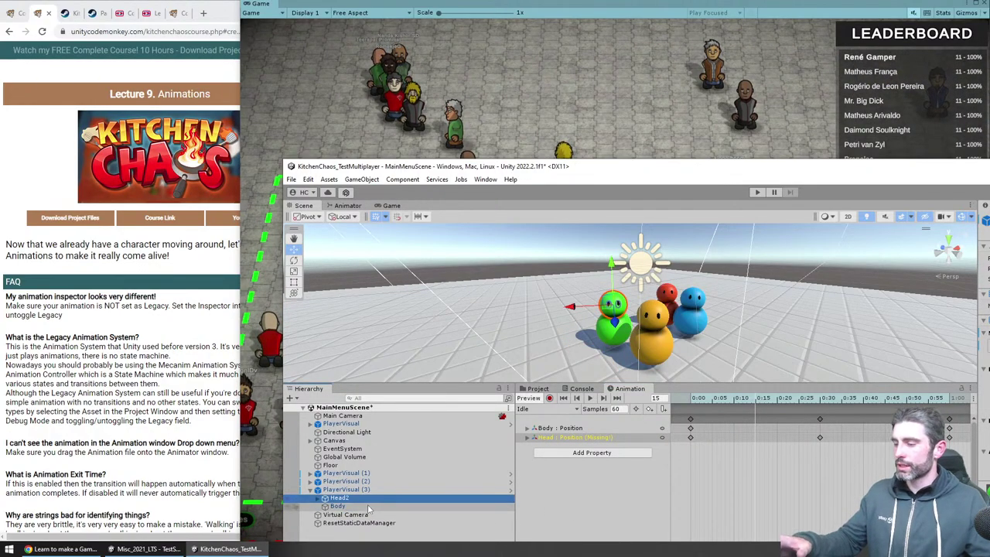
key("F2")
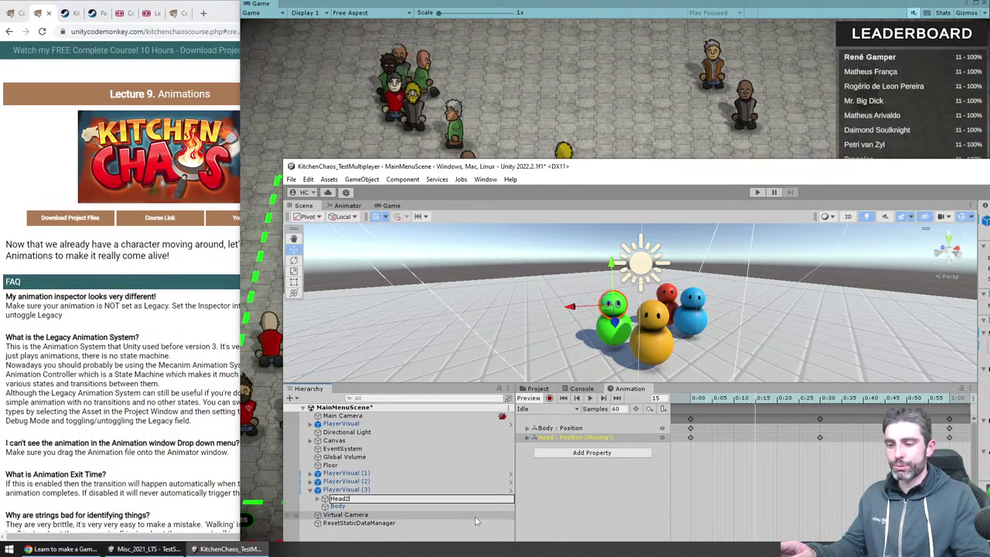
type("Head")
key("Return")
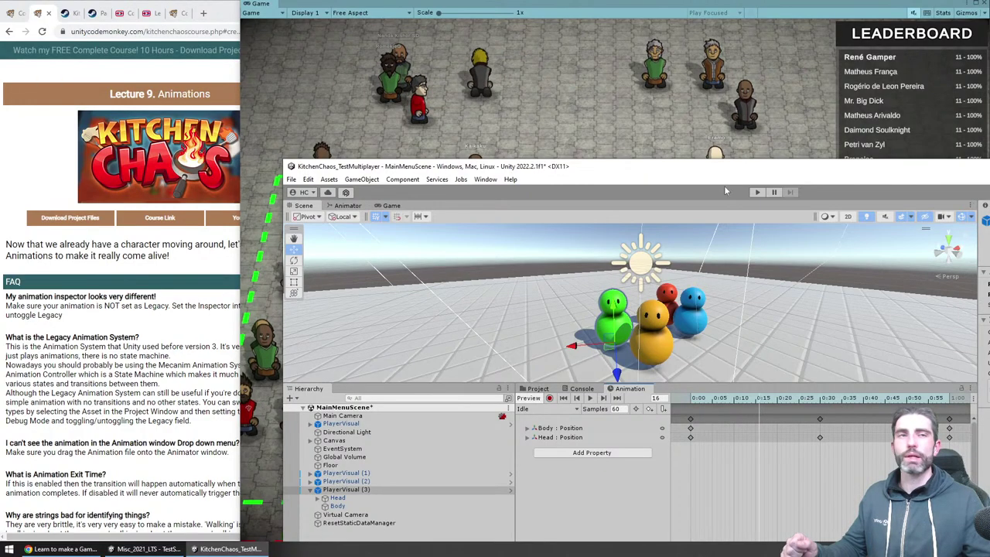
left_click(511, 155)
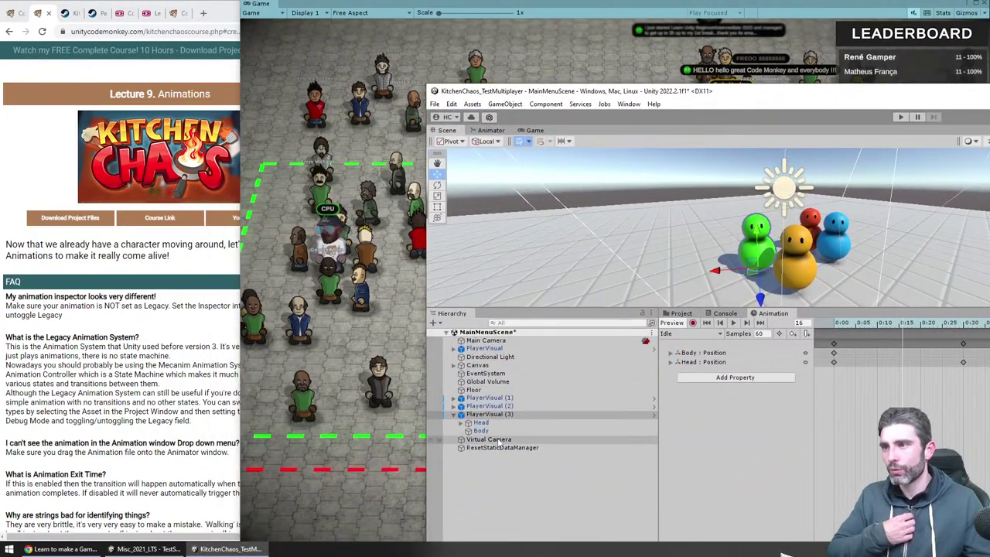
Step: Try moving Head out of PlayerVisual (3) and dismiss the prefab restructure warning
left_click(517, 421)
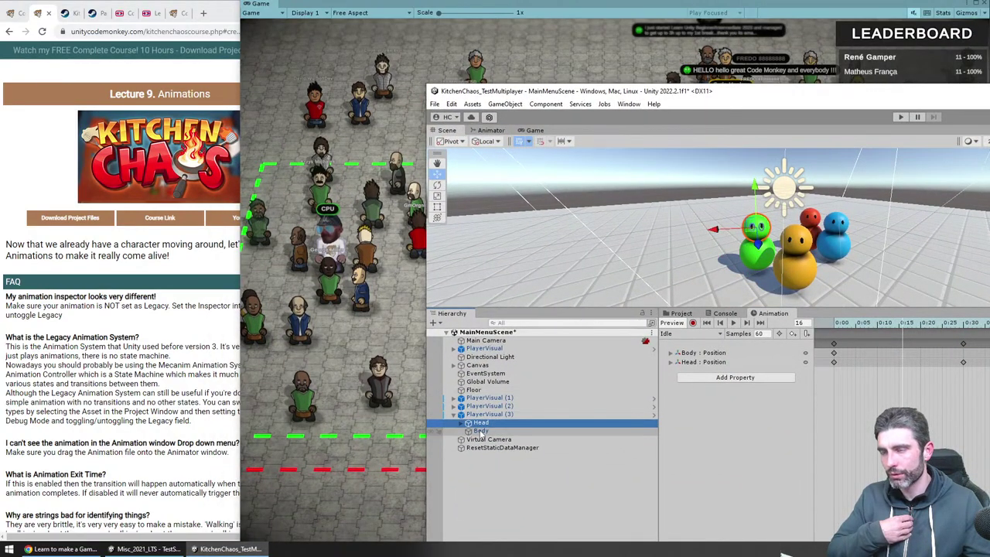
left_click_drag(480, 422, 492, 443)
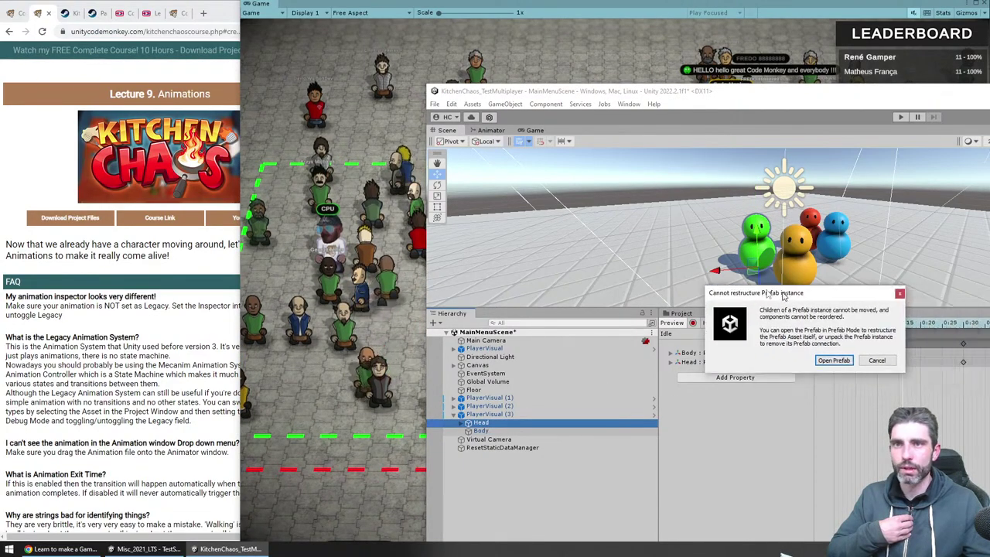
left_click(866, 359)
Step: Duplicate PlayerVisual (3) and completely unpack the copy from its prefab
left_click(489, 415)
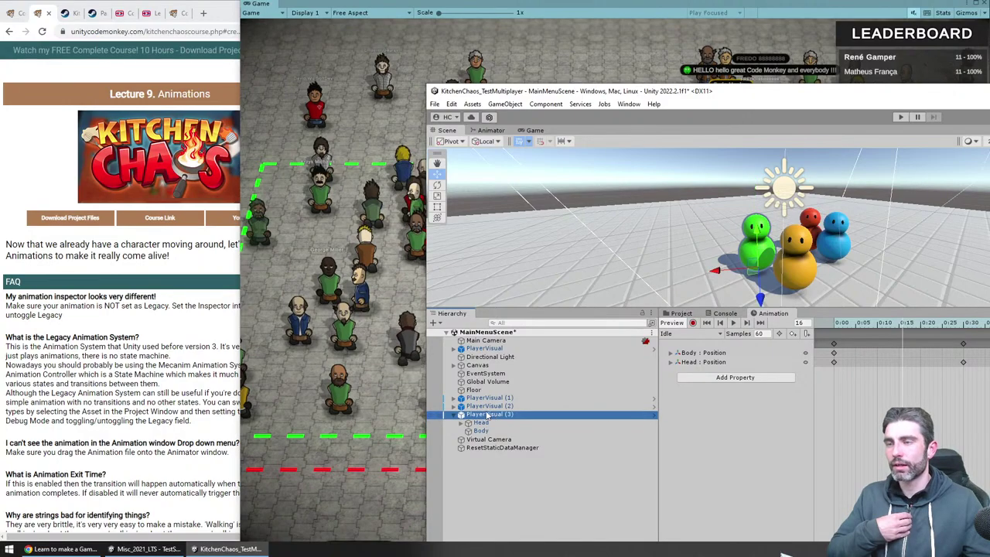
key("ctrl+d")
right_click(499, 456)
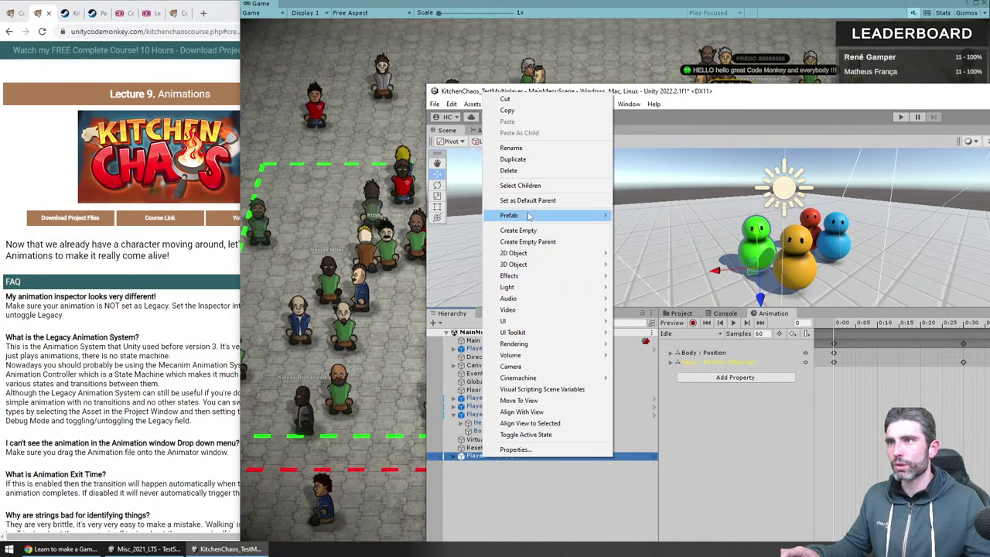
mouse_move(542, 215)
left_click(656, 307)
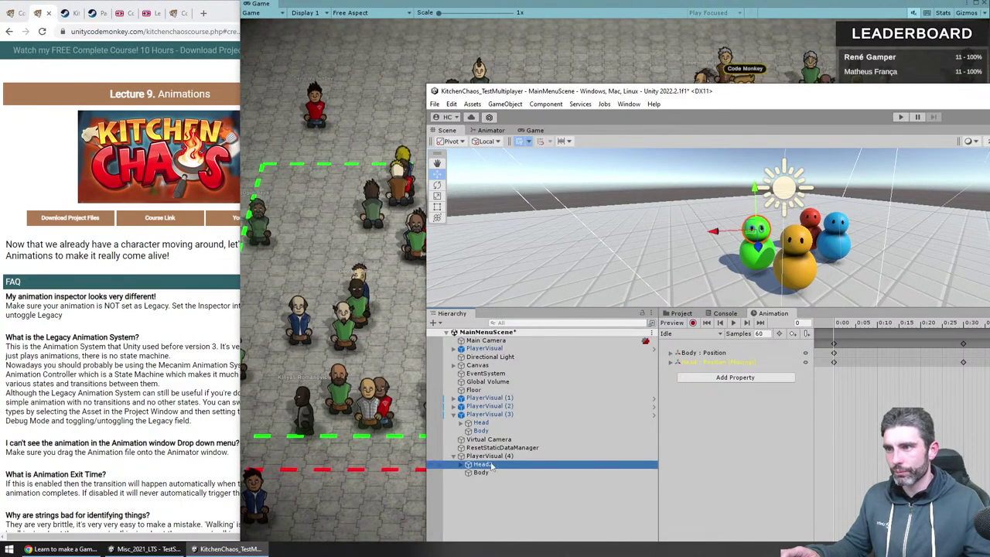
Step: Move Head under Body in PlayerVisual (4) to show Missing! tracks, then delete the copy
left_click(694, 364)
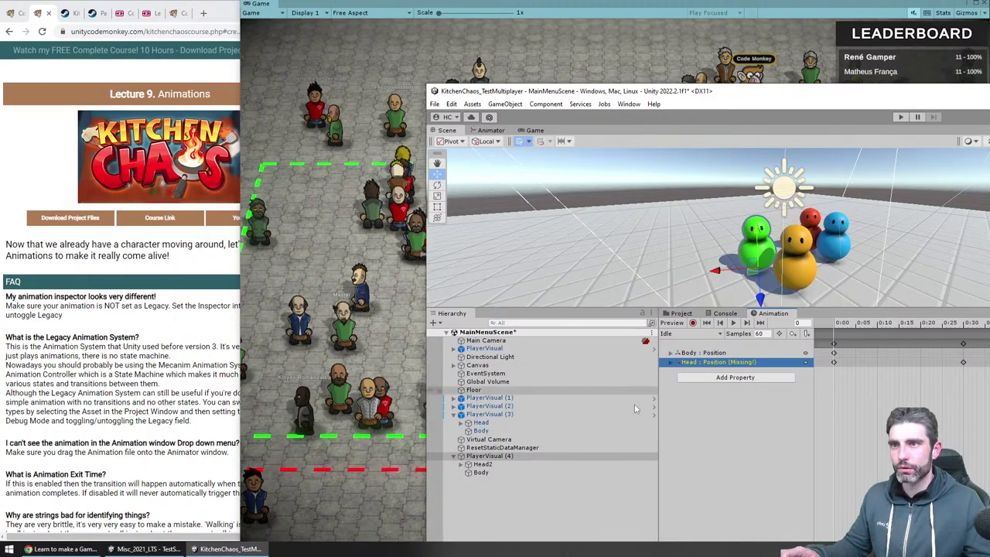
left_click(509, 466)
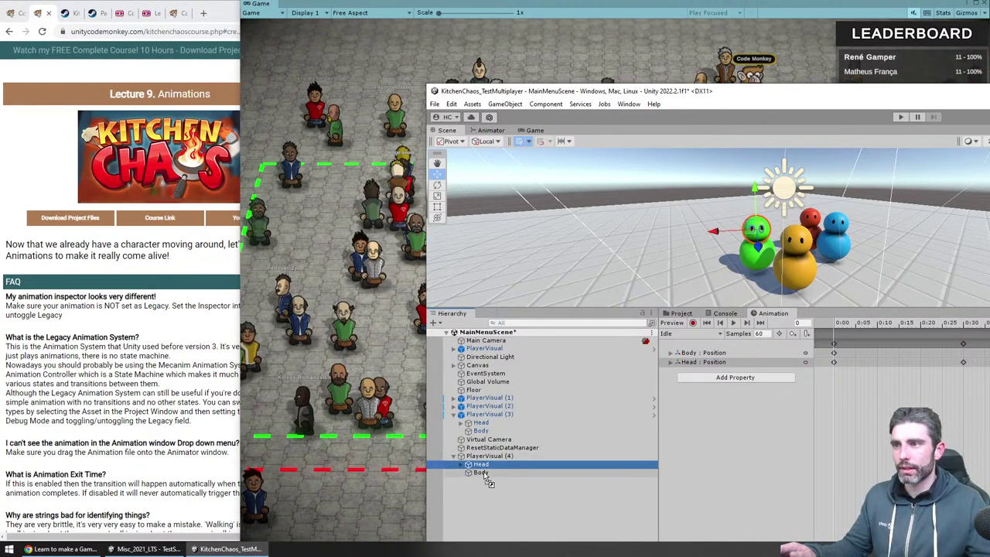
left_click_drag(486, 478, 487, 474)
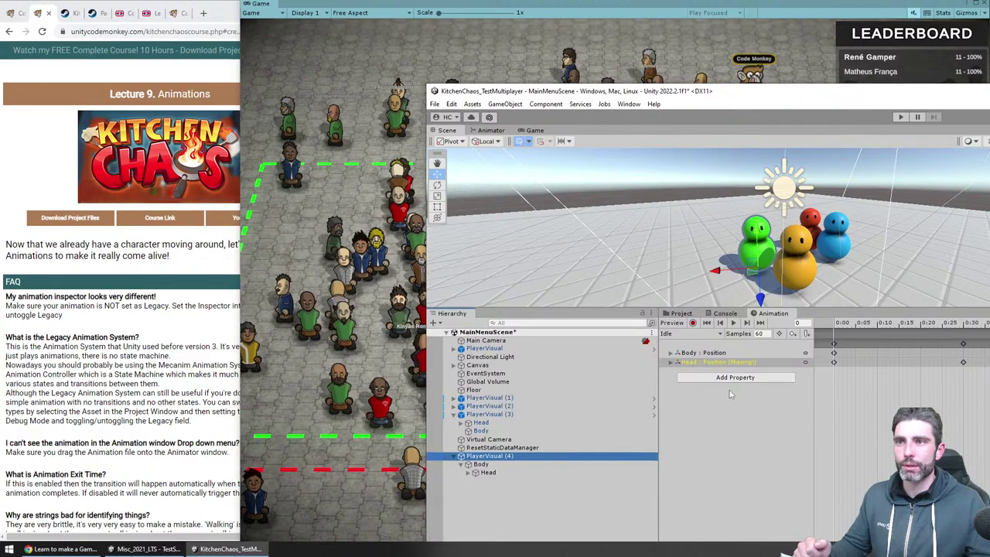
mouse_move(697, 369)
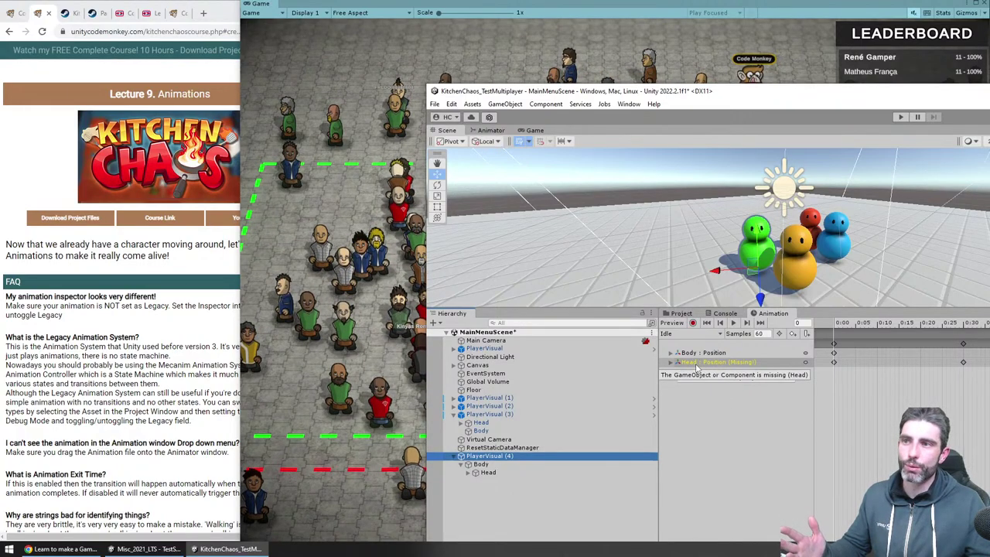
left_click(465, 472)
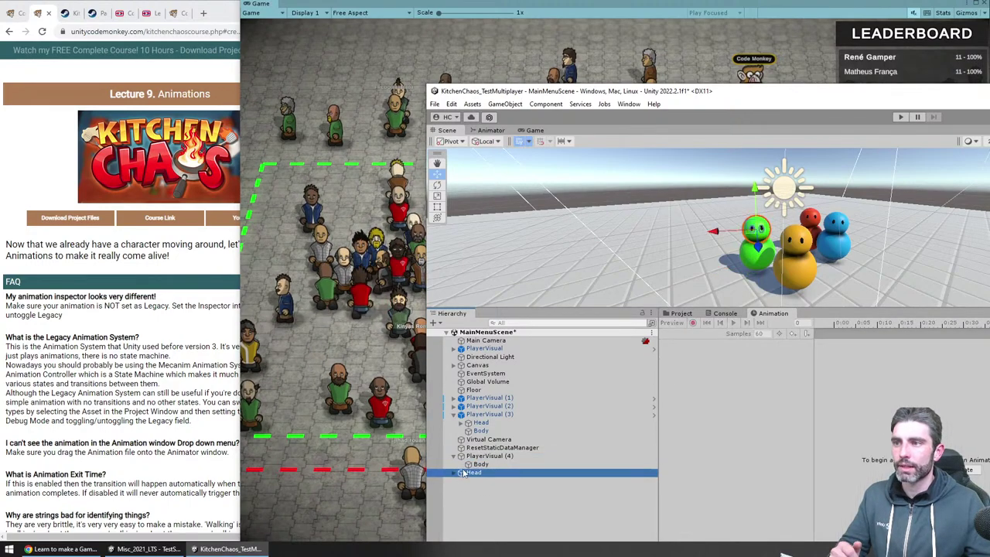
left_click(480, 464)
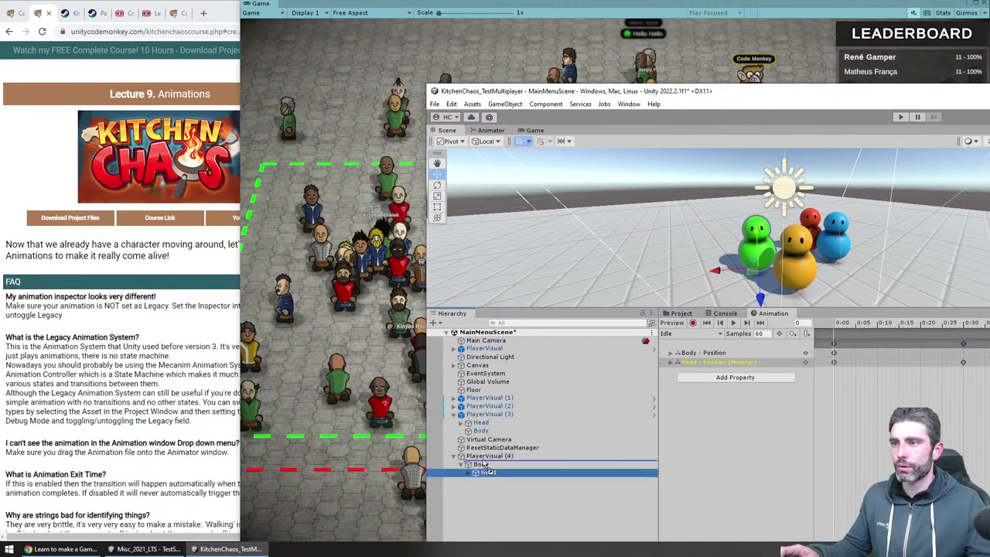
left_click(487, 457)
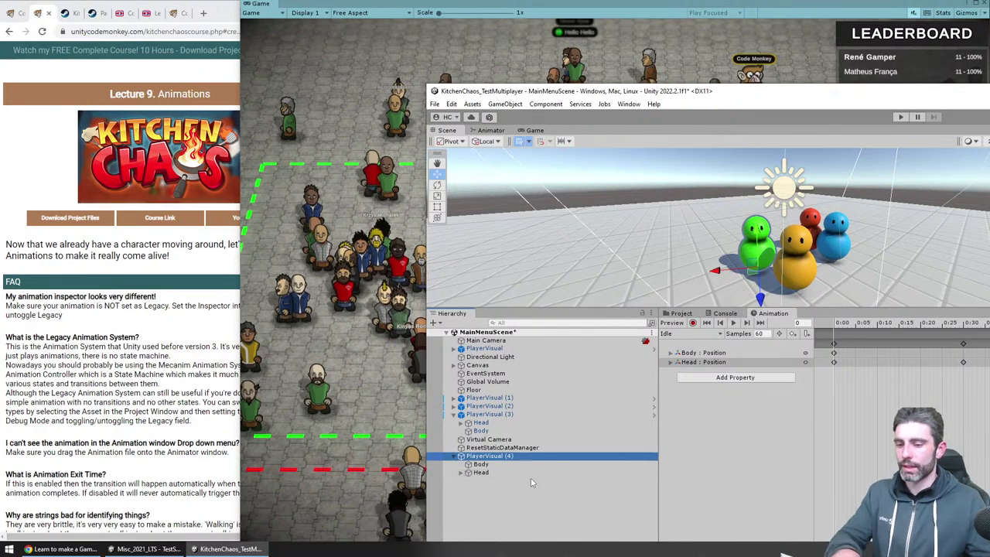
key("Delete")
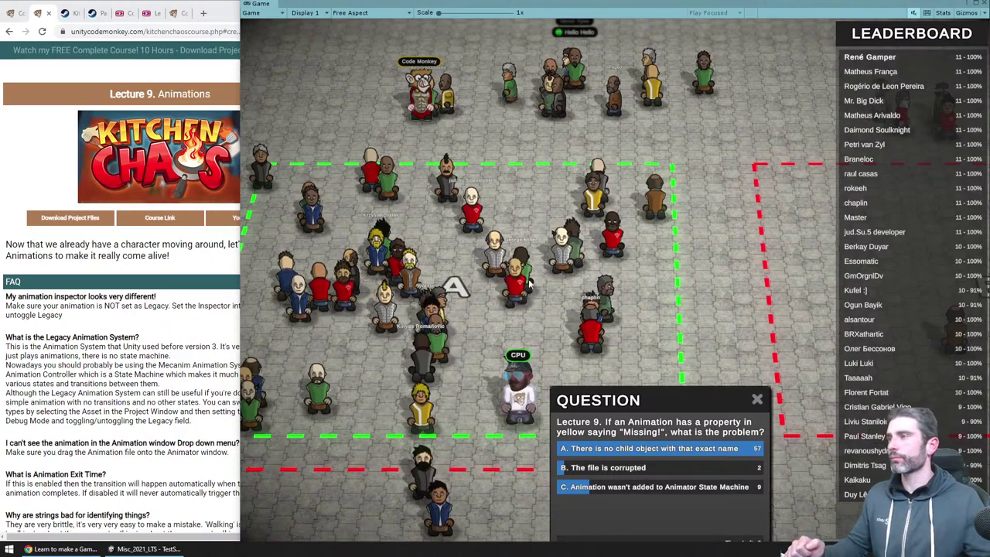
Step: Switch between the course FAQ page and the game until the Lecture 10 orthographic camera question appears
left_click(120, 64)
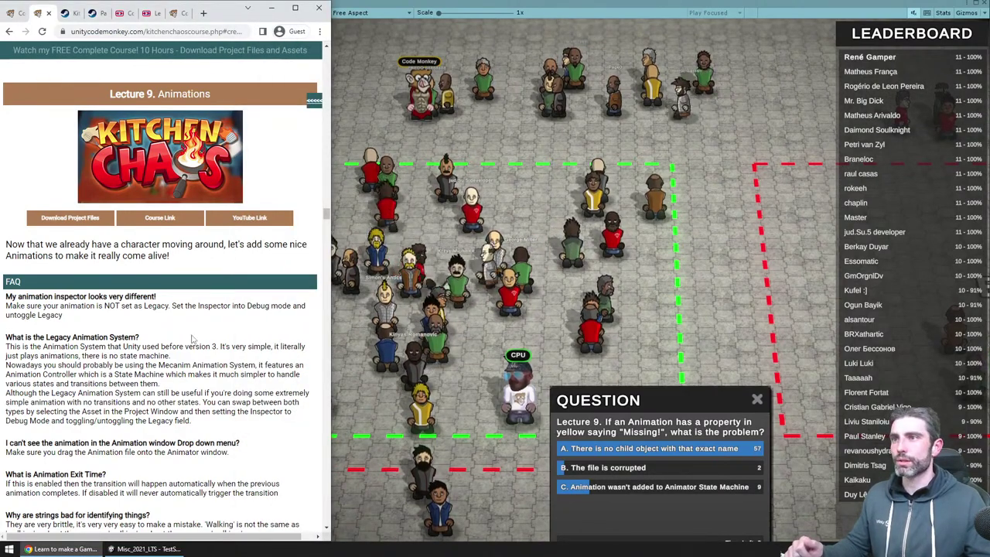
left_click(618, 294)
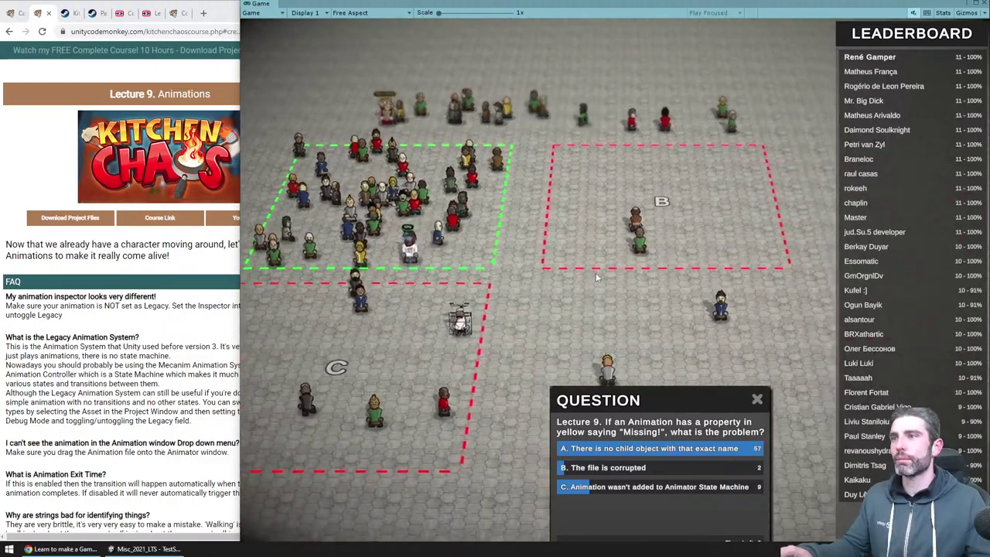
left_click(116, 347)
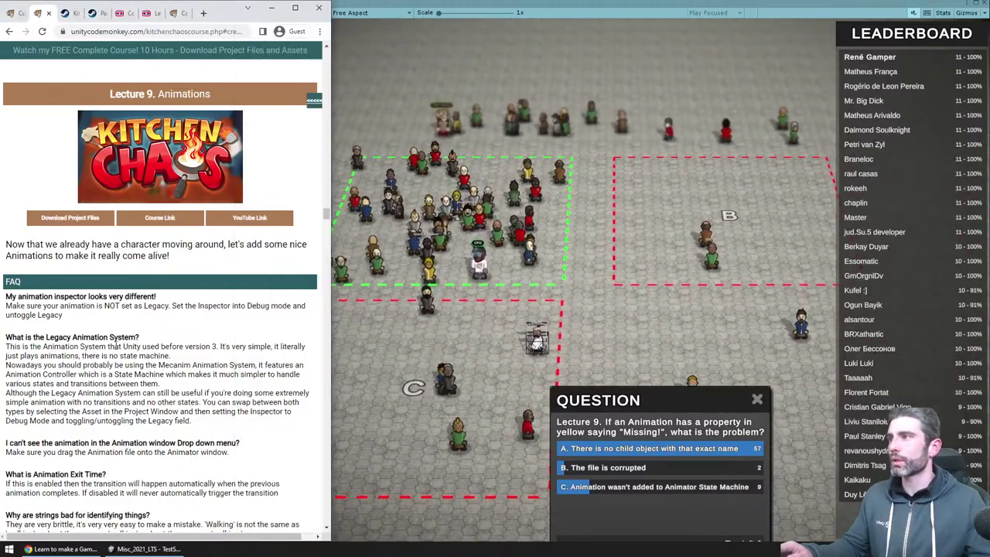
left_click(623, 251)
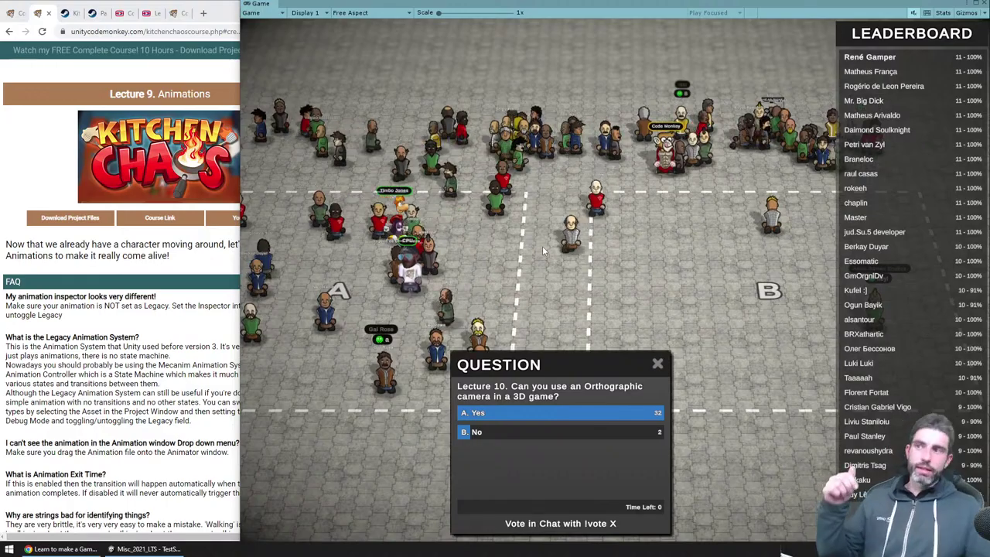
Step: Scroll the course FAQ page to Lecture 10, then return to the running game
left_click(155, 325)
scroll(153, 330, "down", 3)
scroll(153, 330, "up", 2)
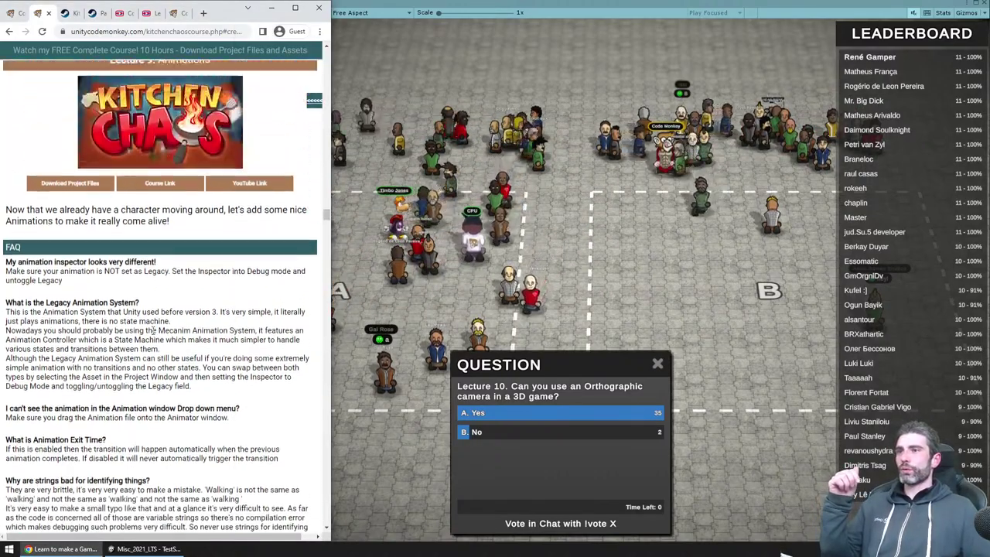
scroll(153, 330, "down", 8)
left_click(585, 247)
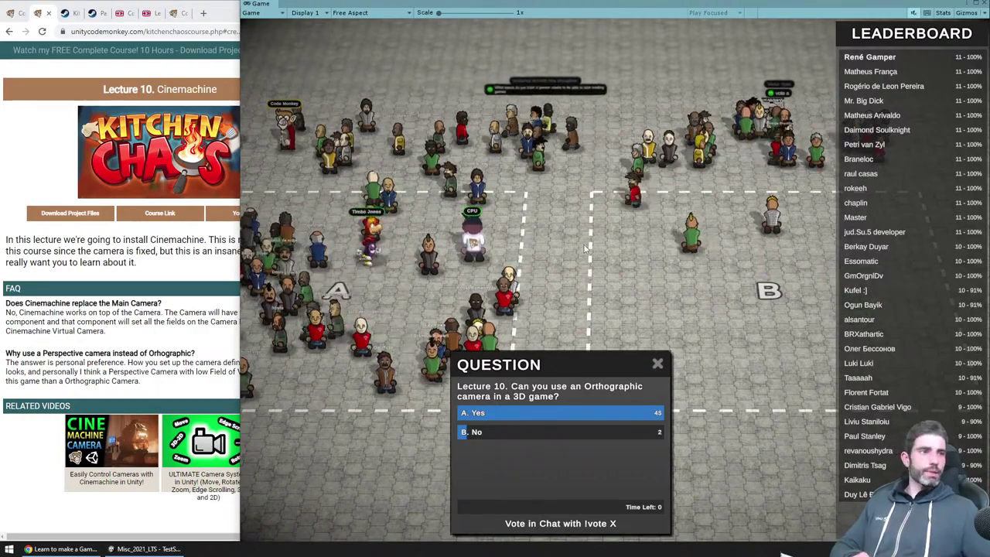
scroll(500, 240, "up", 5)
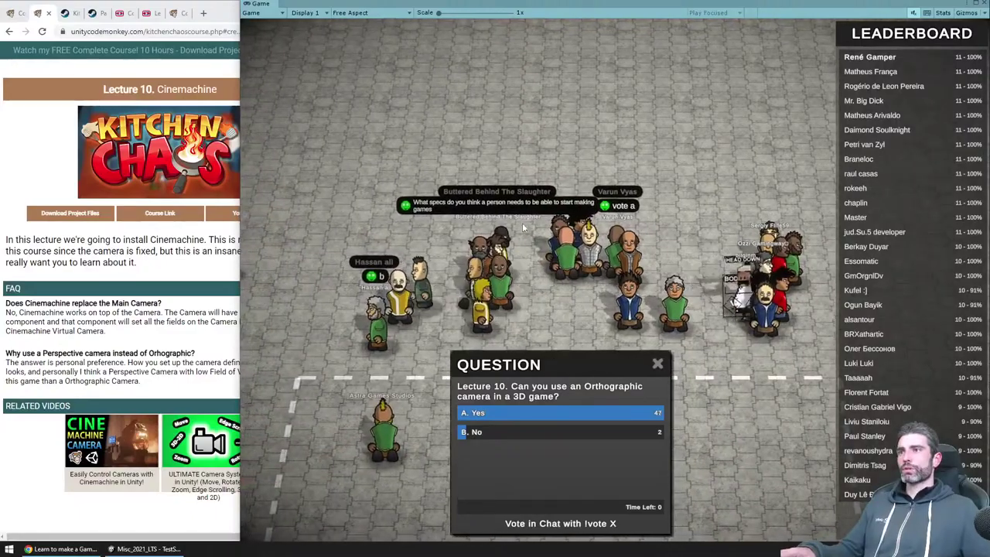
scroll(529, 218, "down", 5)
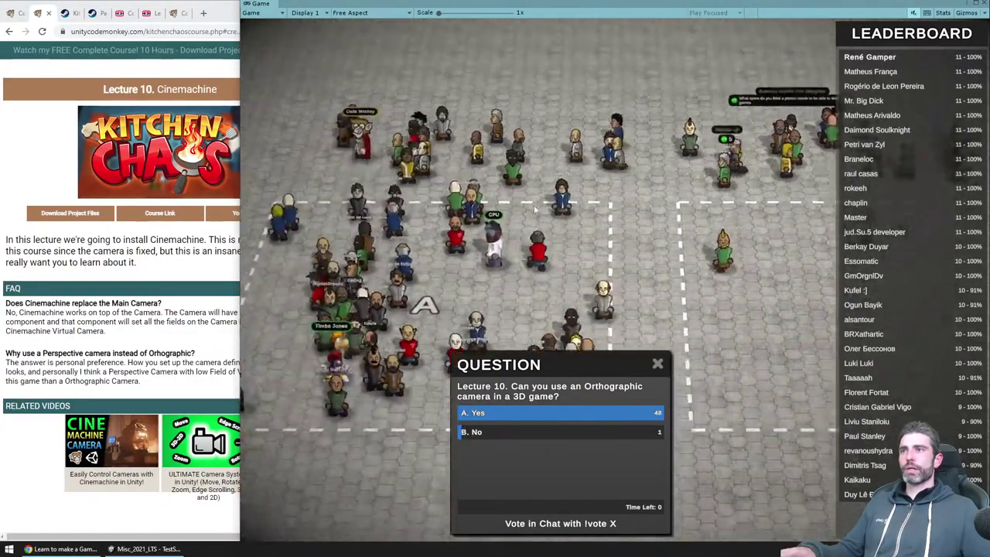
scroll(537, 203, "down", 2)
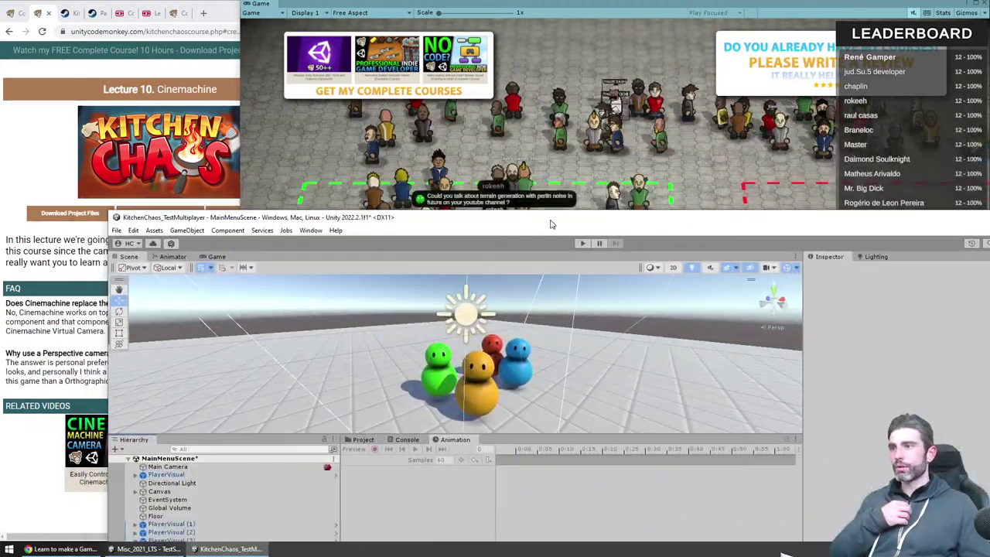
Step: Preview the game's main menu and select its Main Camera in the Inspector
left_click_drag(551, 224, 547, 219)
scroll(251, 325, "down", 2)
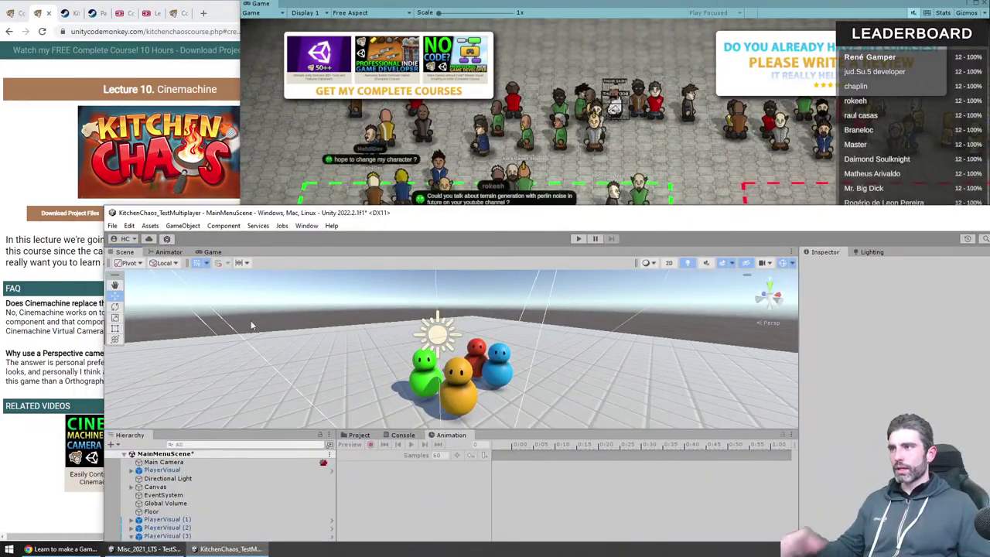
left_click(206, 252)
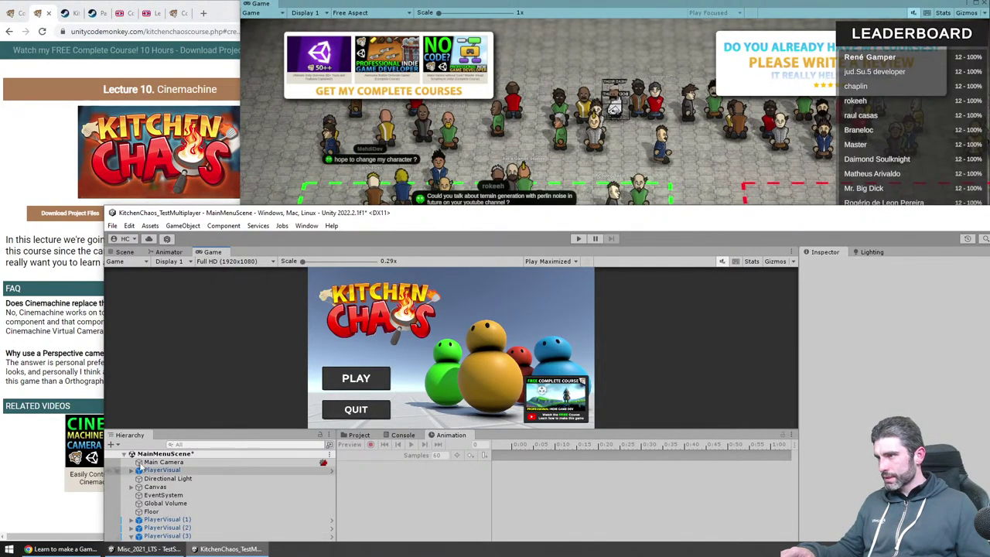
left_click(158, 463)
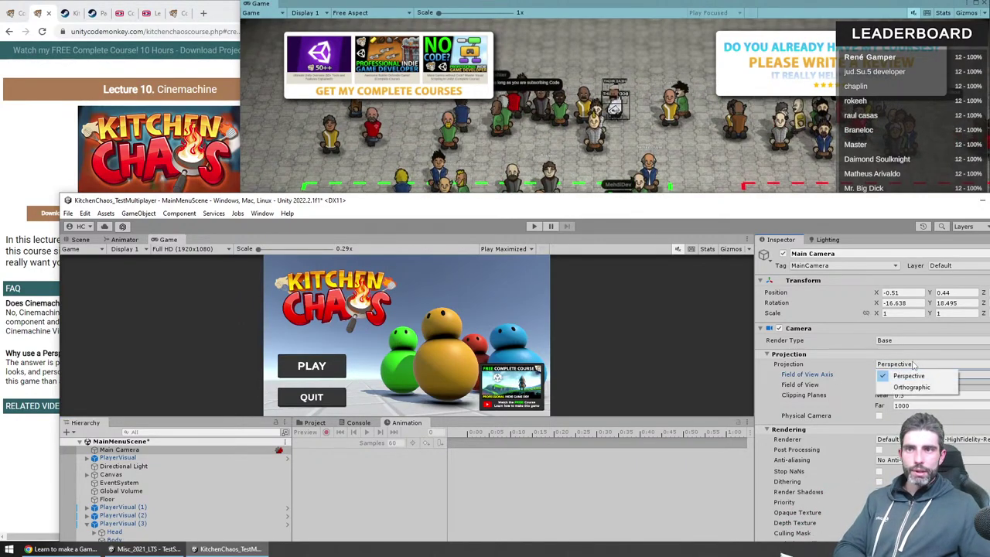
Step: Compare Orthographic and Perspective projection on the main menu camera, leaving it Orthographic
left_click(913, 387)
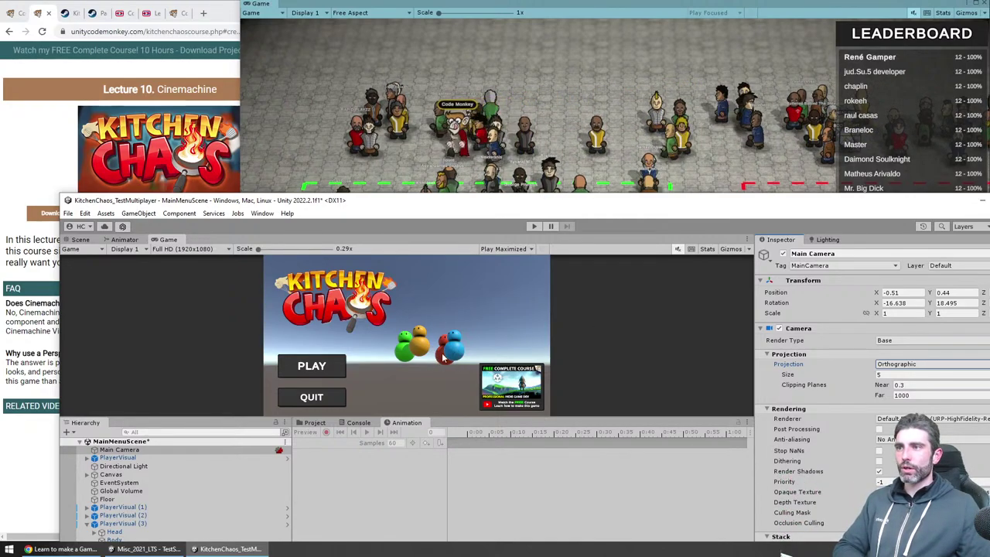
left_click(906, 376)
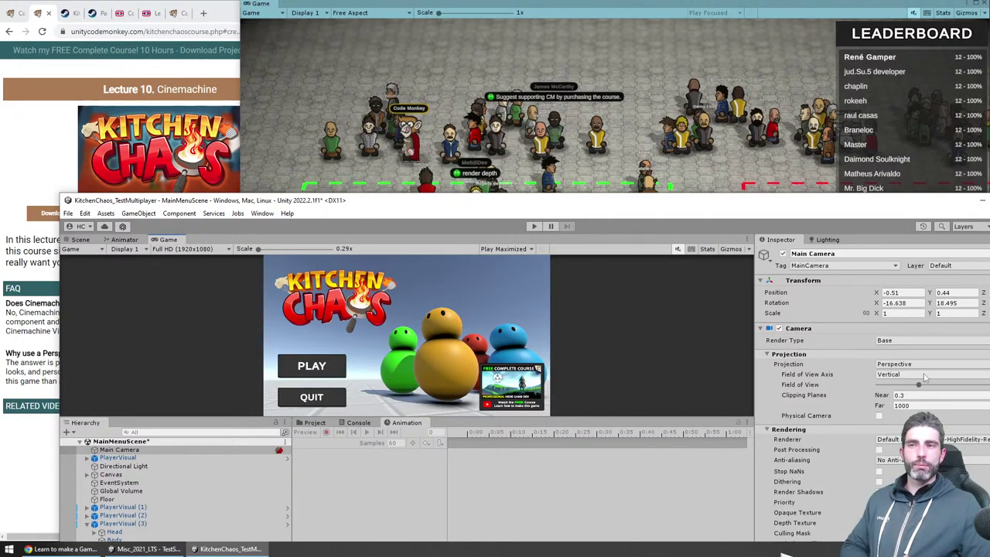
left_click(897, 364)
left_click(897, 376)
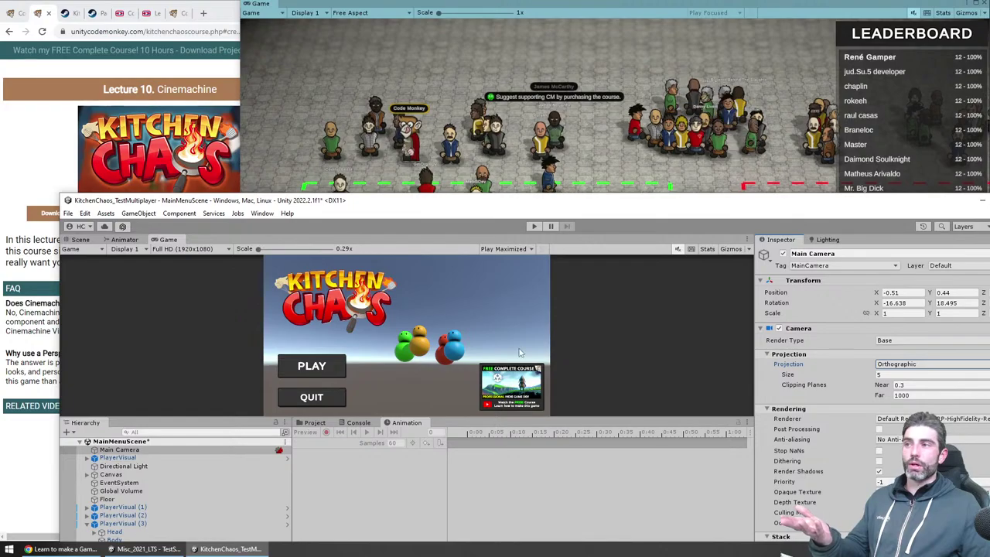
left_click(544, 119)
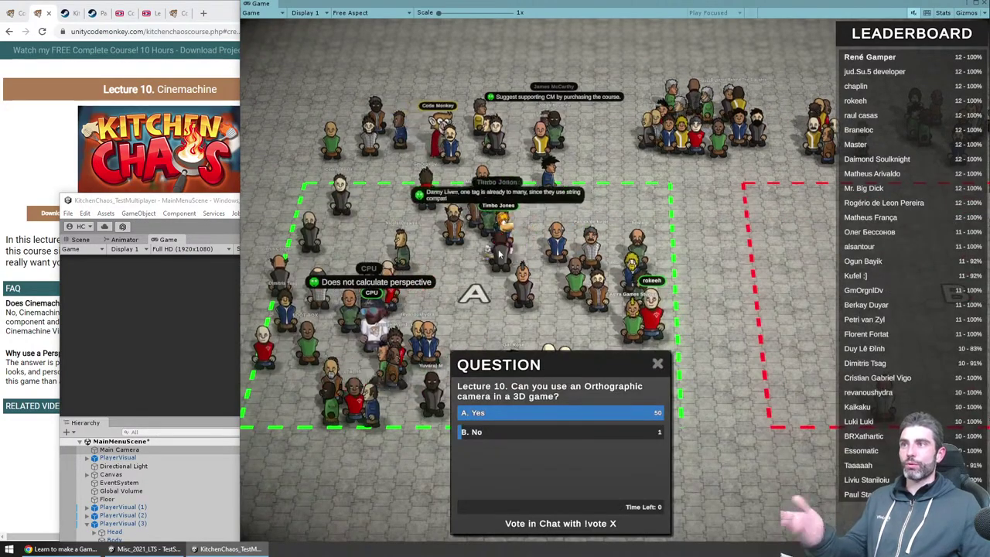
scroll(483, 242, "up", 5)
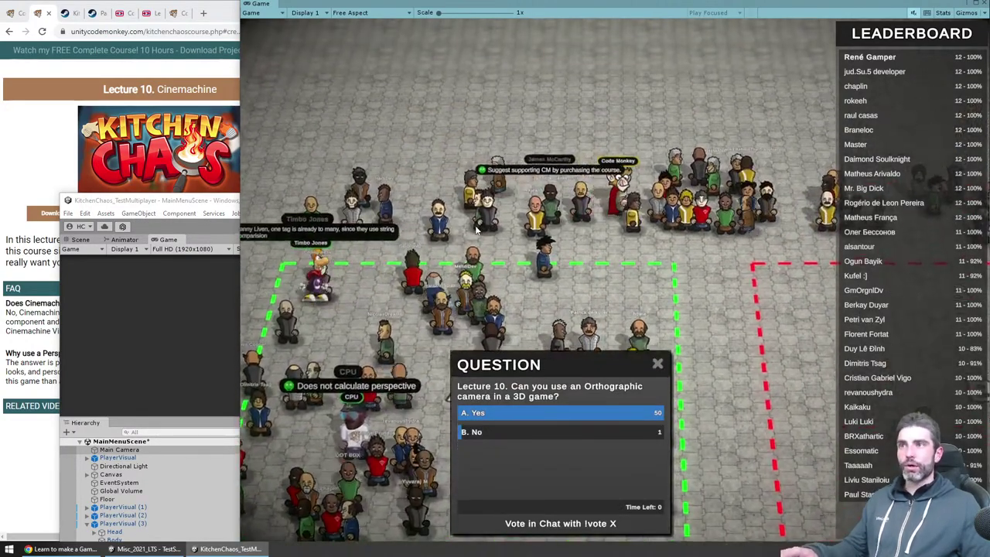
scroll(435, 250, "down", 5)
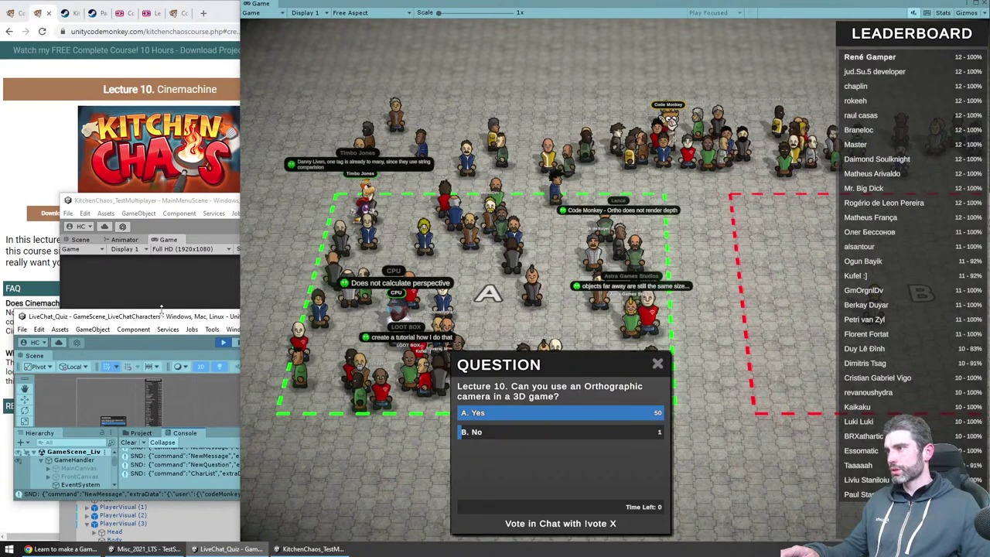
left_click_drag(170, 318, 170, 102)
scroll(108, 252, "down", 5)
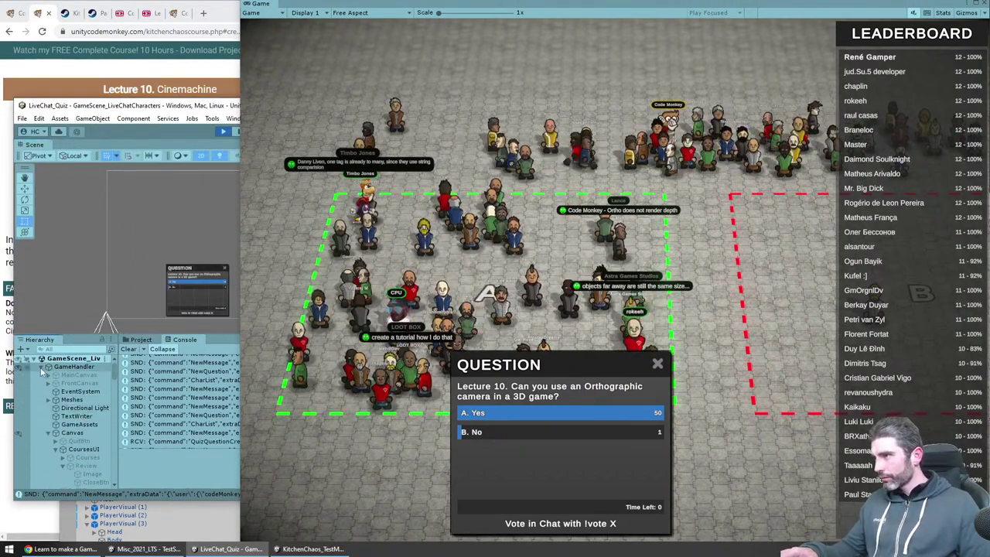
scroll(112, 261, "down", 3)
scroll(149, 242, "up", 10)
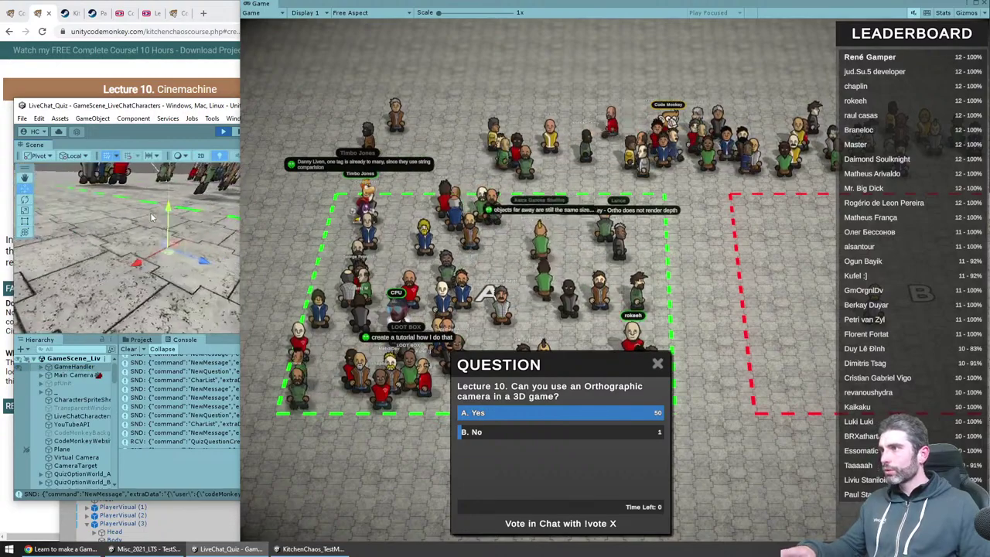
right_click_drag(158, 286, 152, 226)
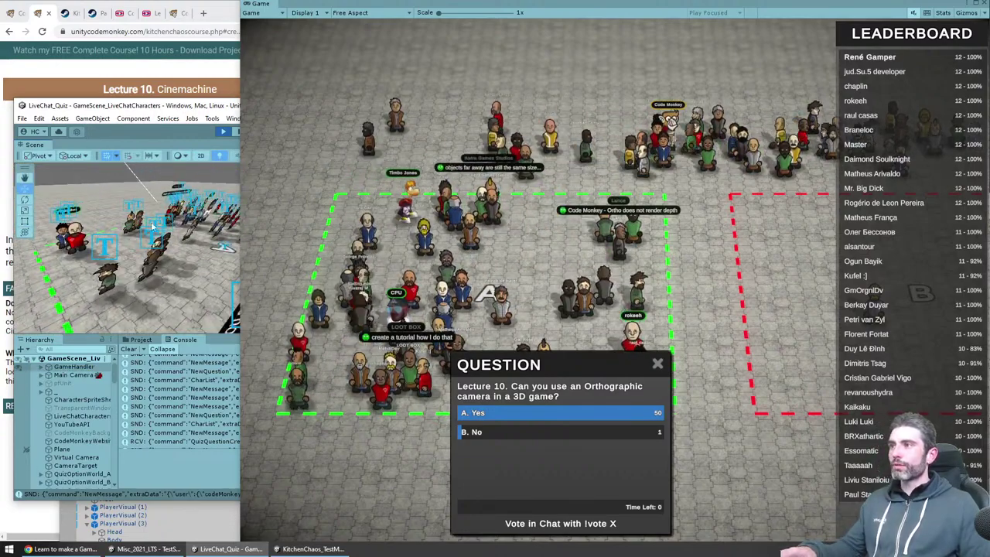
left_click(219, 229)
mouse_move(220, 229)
right_mouse_down()
mouse_move(189, 189)
mouse_move(253, 190)
mouse_move(123, 242)
mouse_move(70, 280)
mouse_move(107, 254)
right_mouse_up()
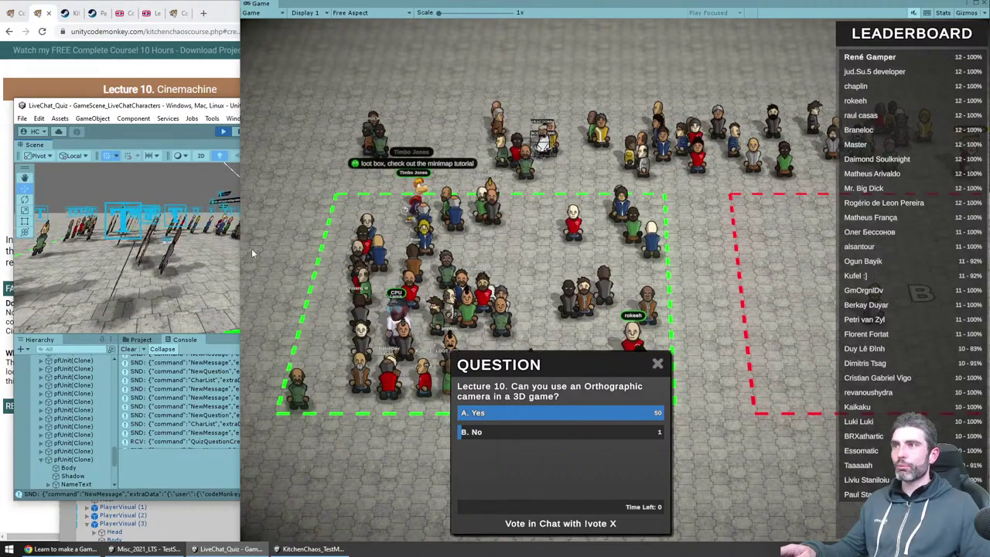
right_click_drag(178, 262, 74, 263)
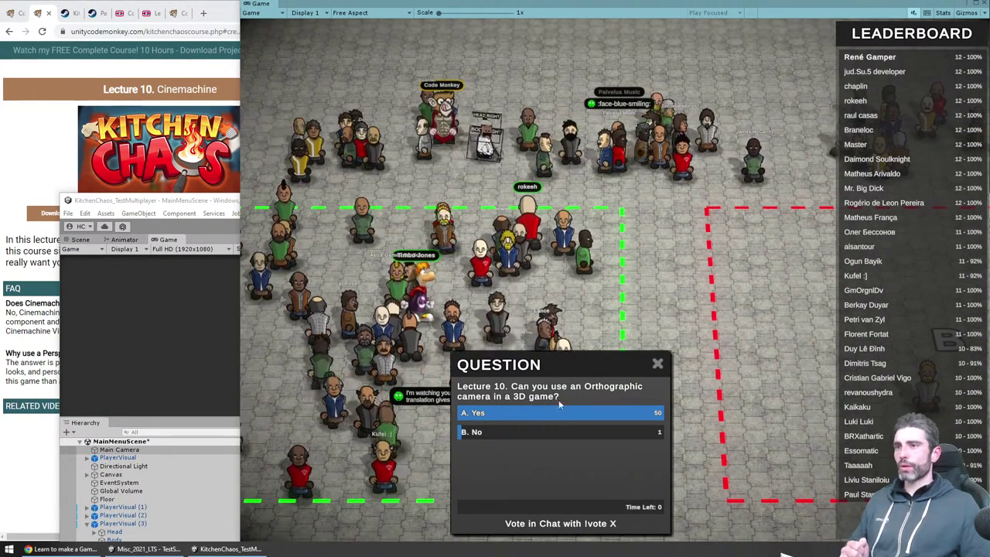
Step: Move the finished orthographic camera question panel aside and close it
left_click_drag(561, 403, 626, 383)
left_click(717, 344)
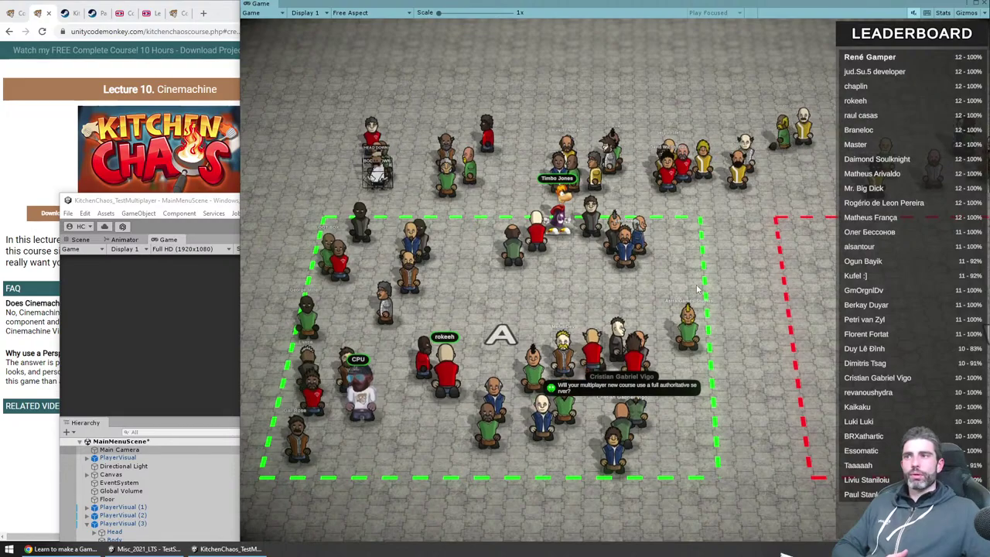
Step: Set the Main Camera's Projection back to Perspective in the Kitchen Chaos editor
left_click(187, 302)
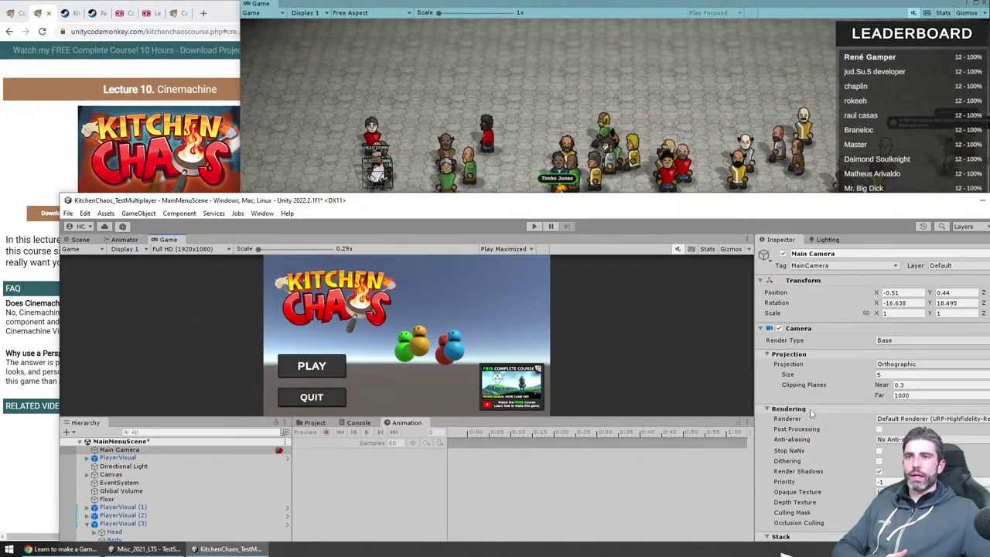
left_click(902, 364)
left_click(902, 377)
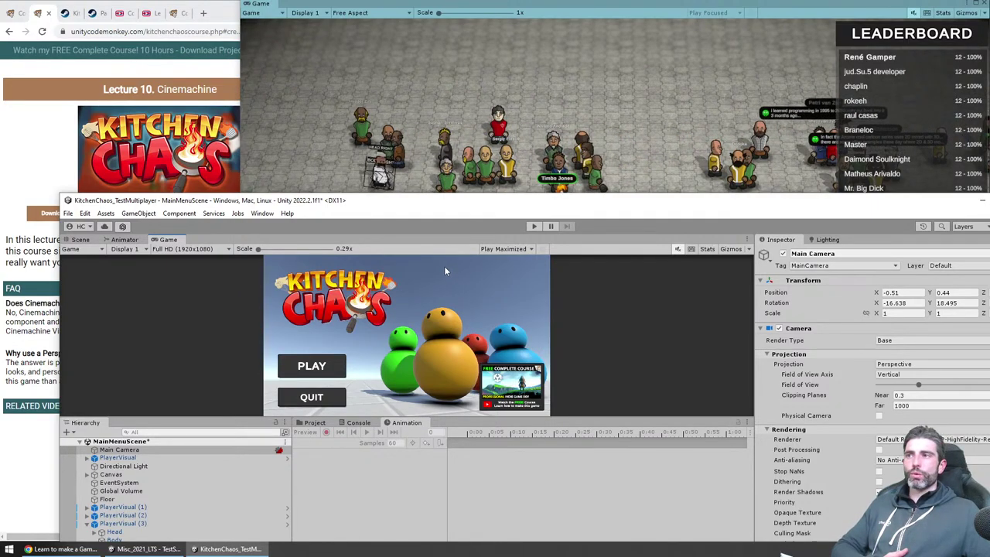
left_click(513, 138)
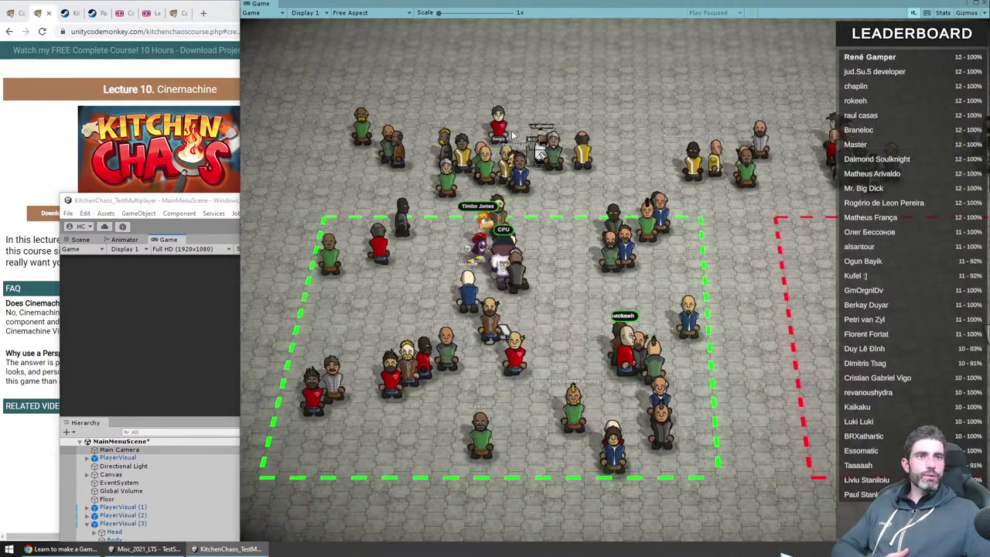
Step: Show the Lecture 10 perspective-versus-orthographic FAQ, then Alt+Tab back to the game
left_click(41, 203)
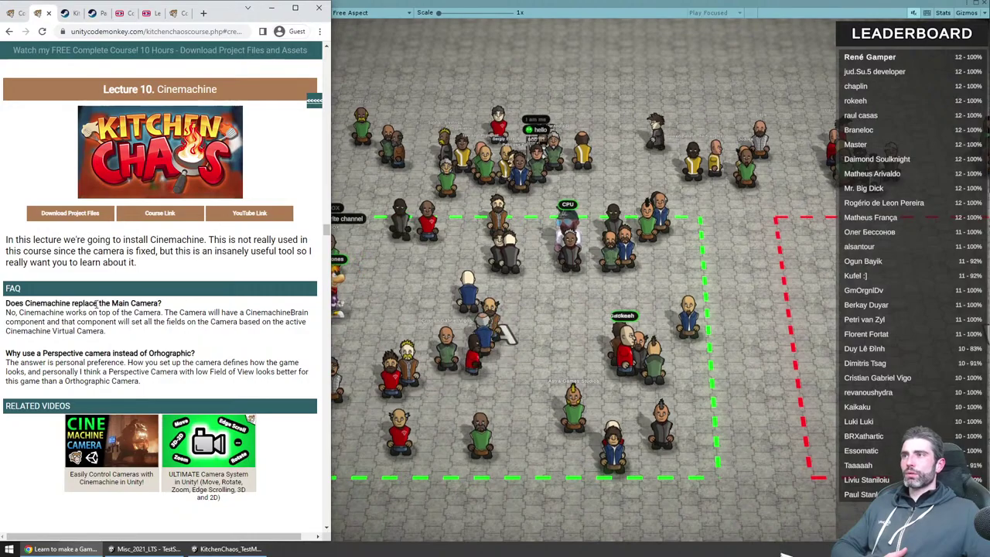
key("alt+Tab")
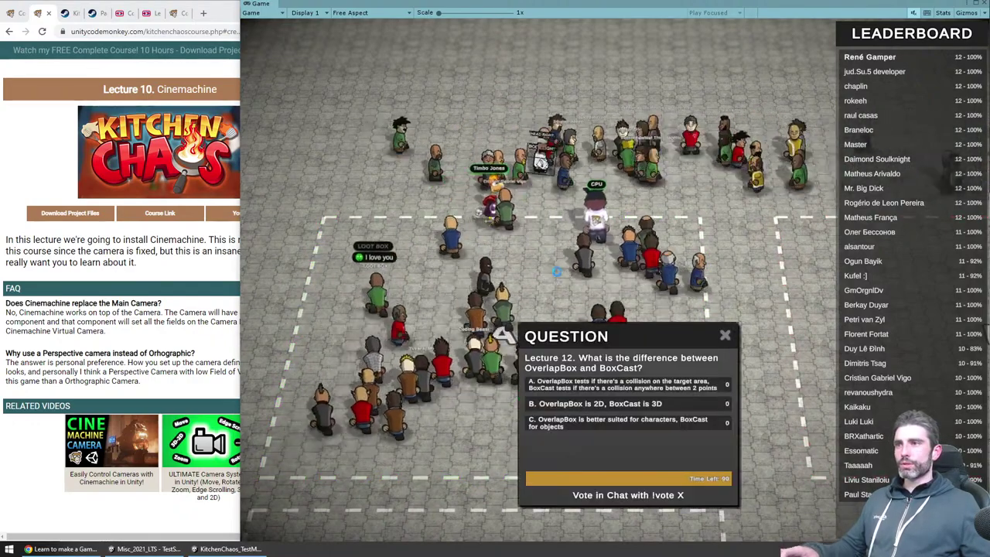
Step: Scroll the course page to the Lecture 12 Collision Detection heading and highlight it
left_click(116, 279)
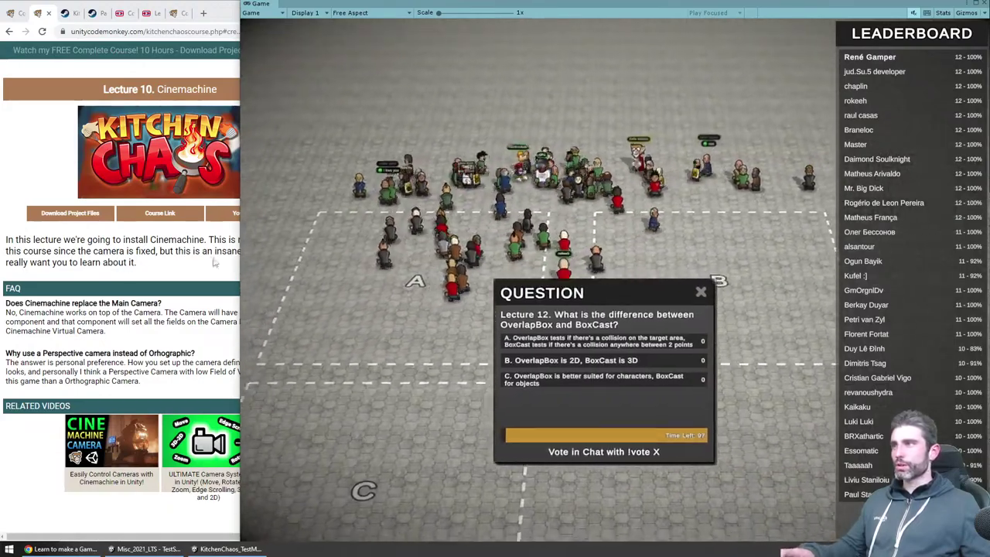
scroll(111, 281, "down", 10)
scroll(144, 306, "down", 2)
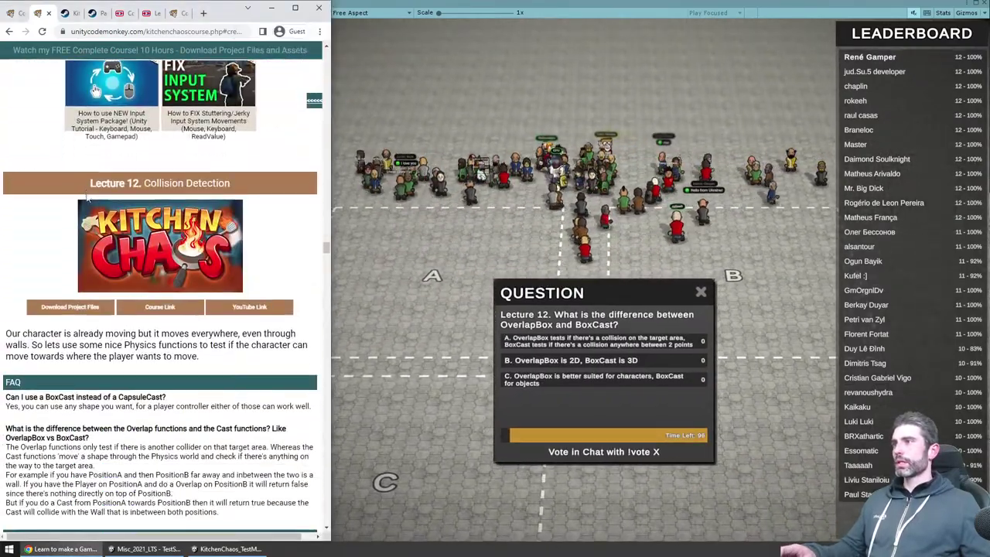
triple_click(160, 182)
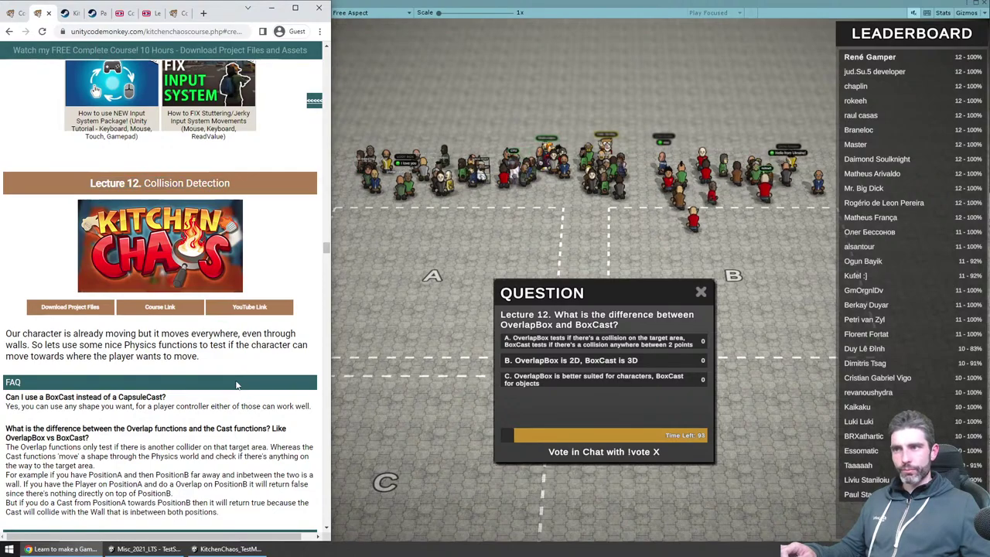
scroll(247, 400, "down", 1)
left_click(418, 348)
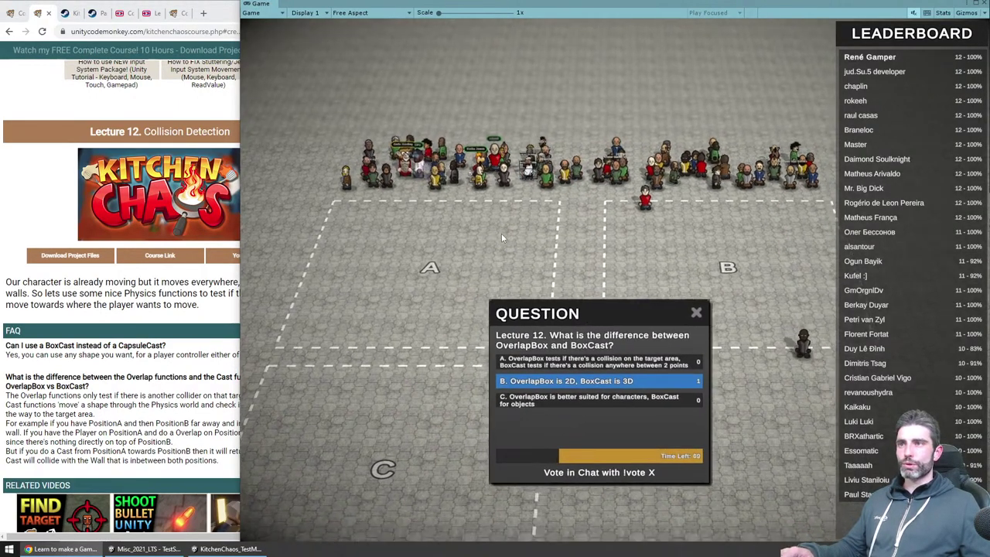
Step: Switch between the course page and the quiz game, ending on the Lecture 12 FAQ page
left_click(155, 325)
left_click(546, 243)
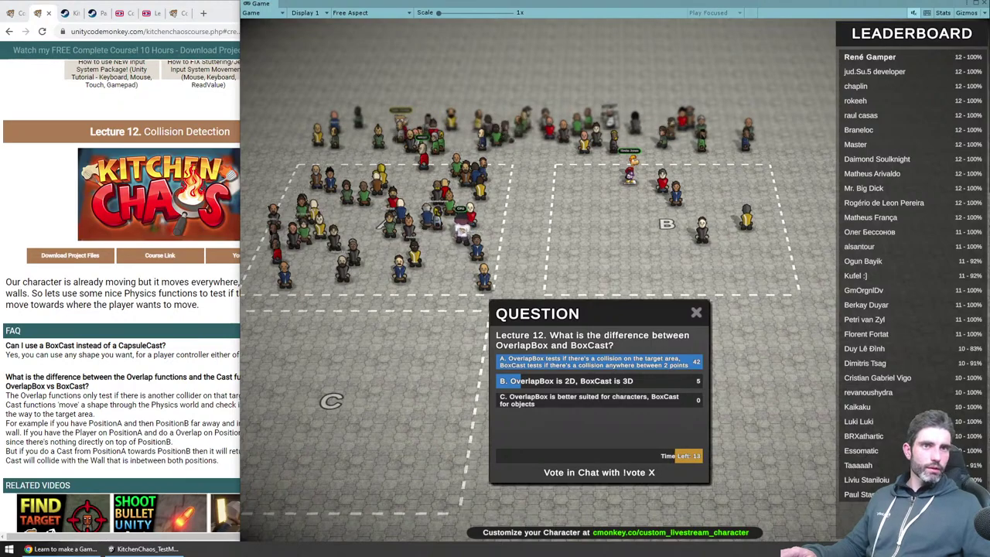
left_click(132, 364)
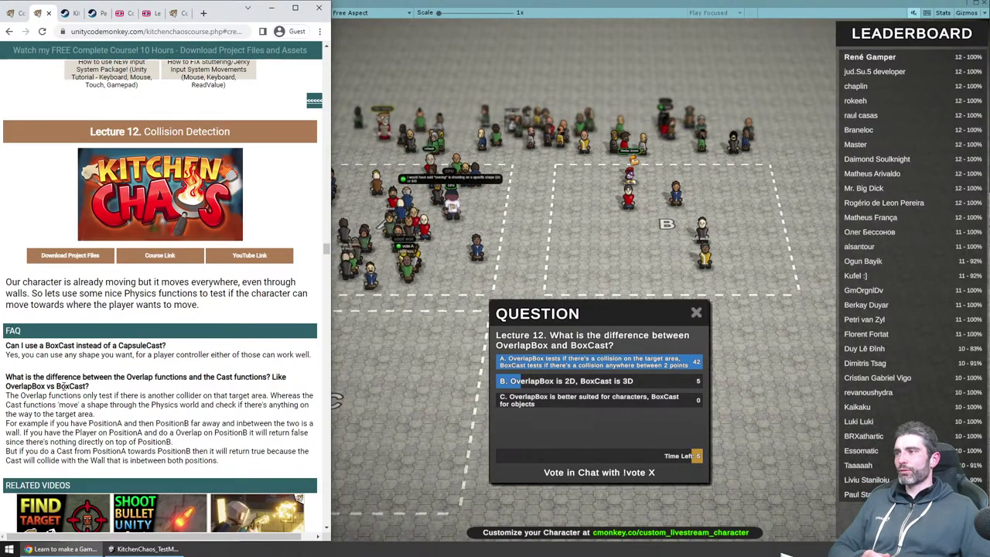
Step: Highlight the FAQ answer on Overlap versus Cast functions, then return to the quiz game
left_click_drag(94, 415, 100, 372)
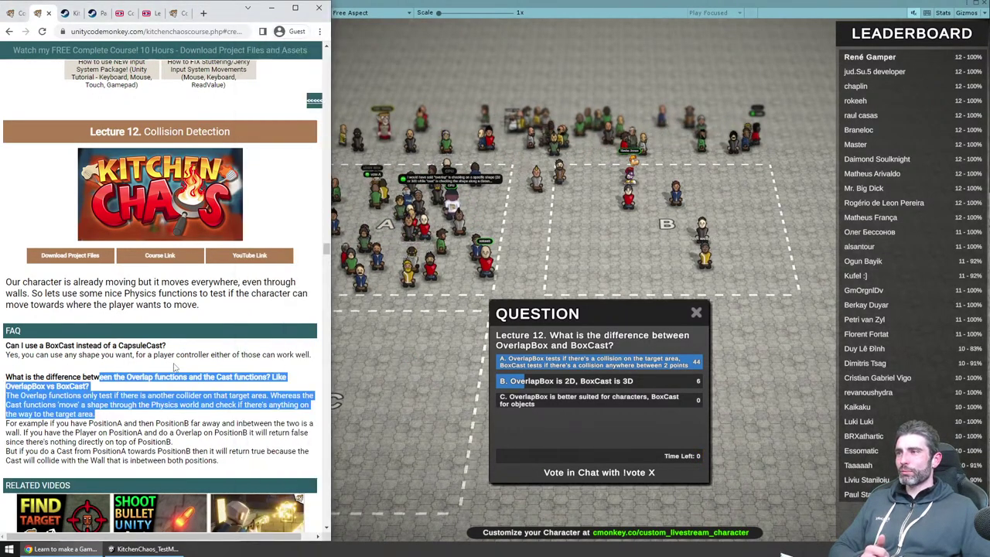
left_click(193, 352)
left_click(488, 338)
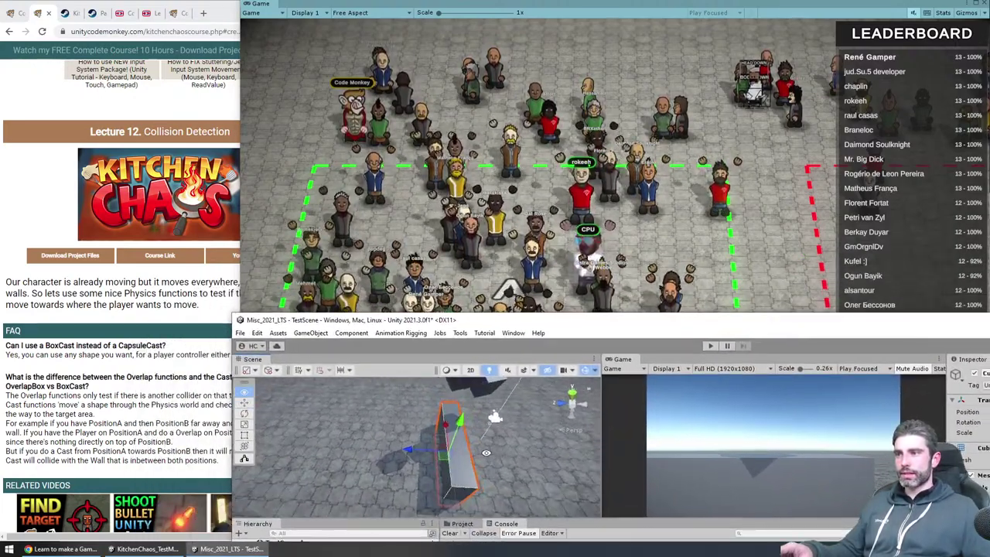
Step: Orbit the Scene view around the test object
left_click_drag(486, 453, 507, 452, "alt")
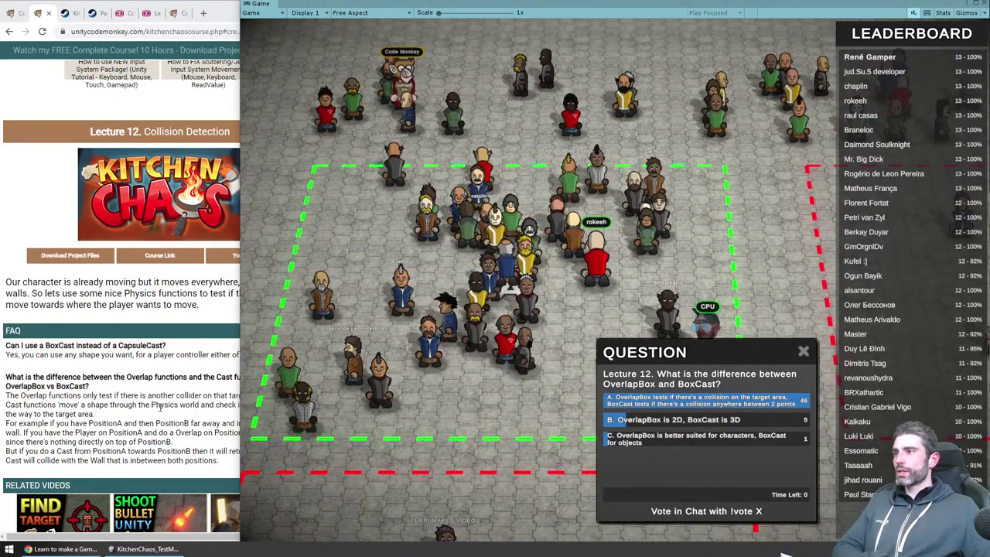
Step: Scroll the Lecture 12 FAQ, highlight its answer text, then return to the livestream game
left_click(122, 418)
scroll(121, 418, "down", 2)
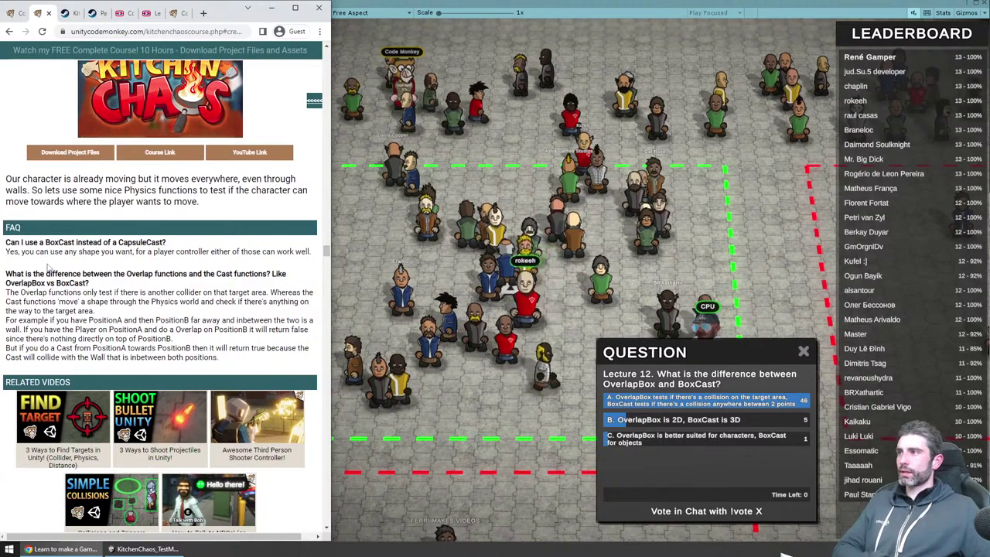
left_click_drag(46, 274, 92, 320)
left_click(157, 347)
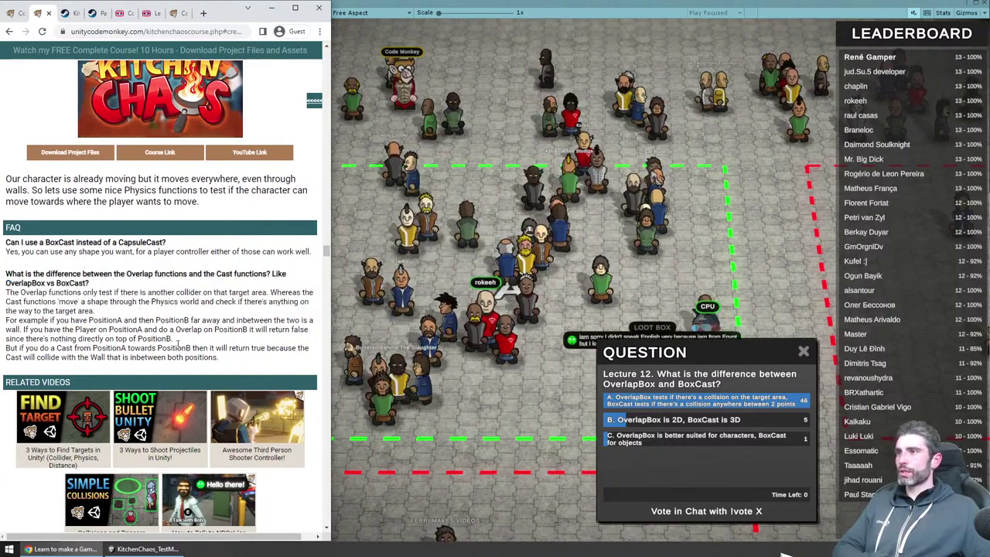
left_click(477, 424)
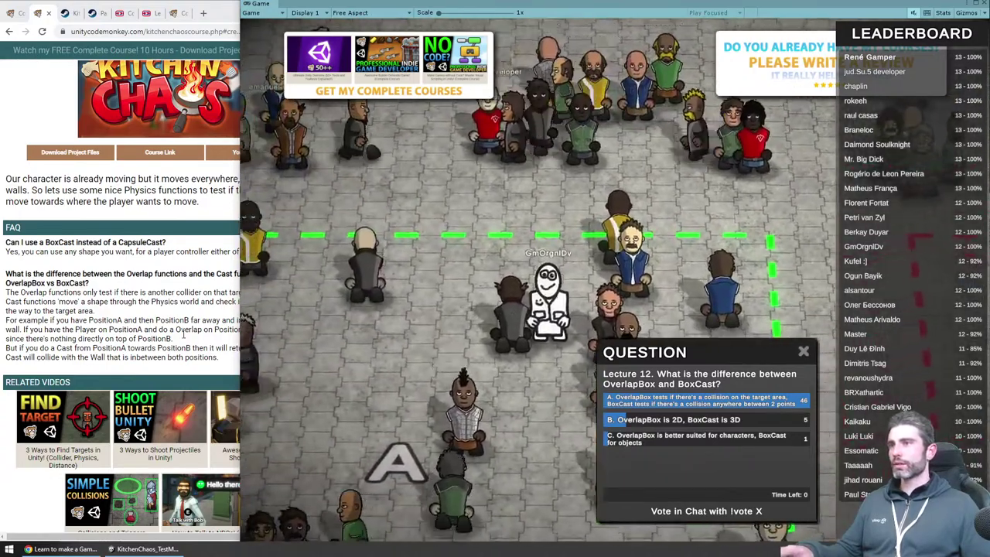
Step: Switch to the last browser tab, the player customization tutorial, then go back to the game
left_click(224, 160)
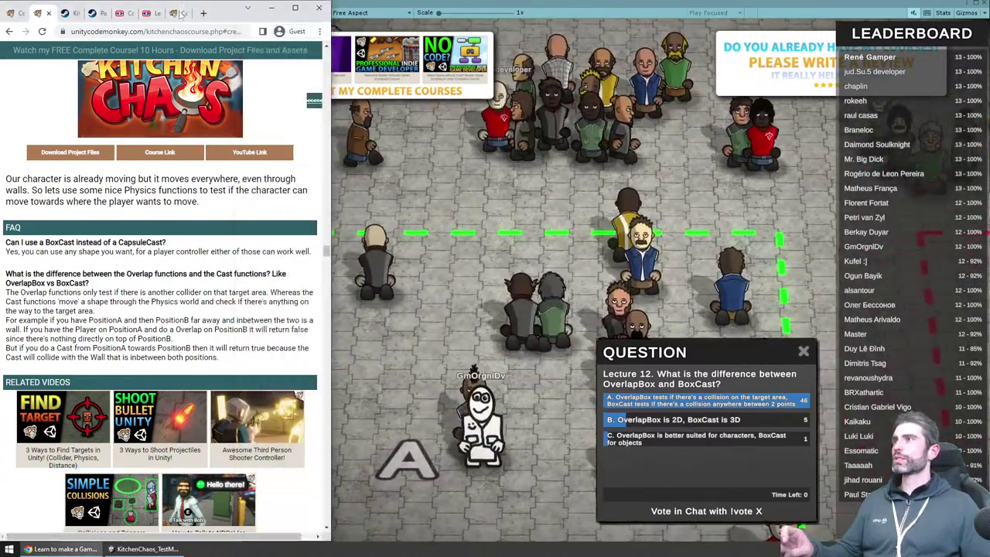
key("ctrl+9")
key("alt+Tab")
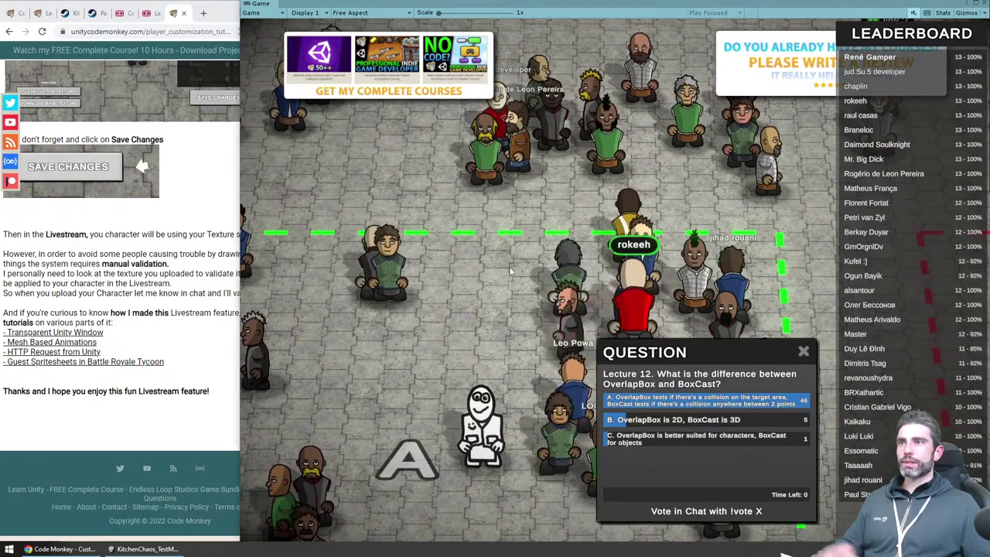
scroll(502, 279, "down", 5)
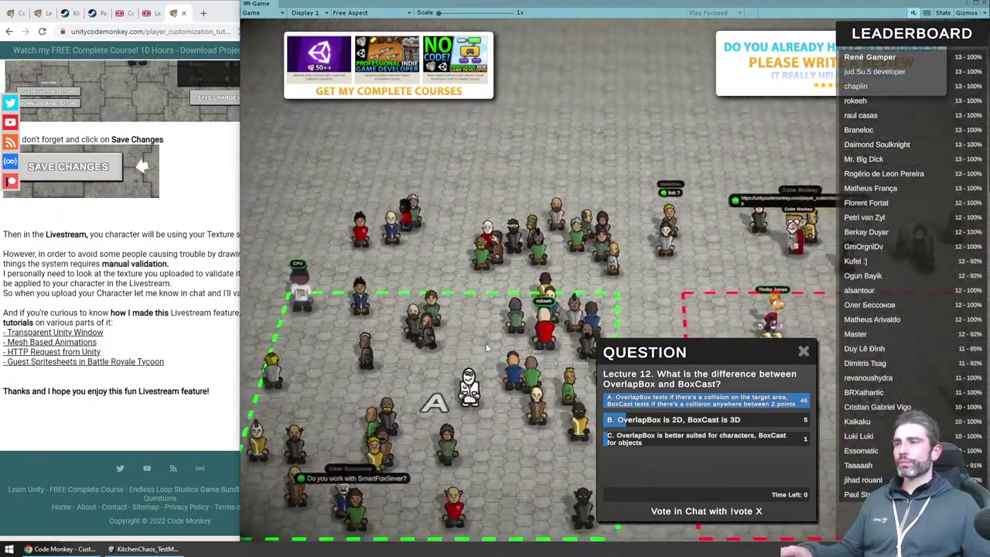
scroll(486, 343, "up", 5)
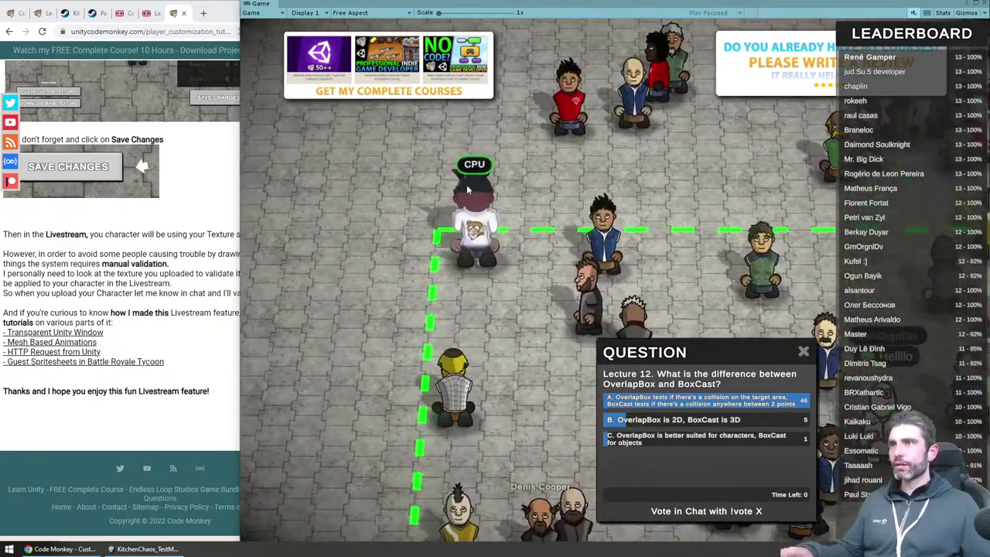
scroll(499, 263, "down", 5)
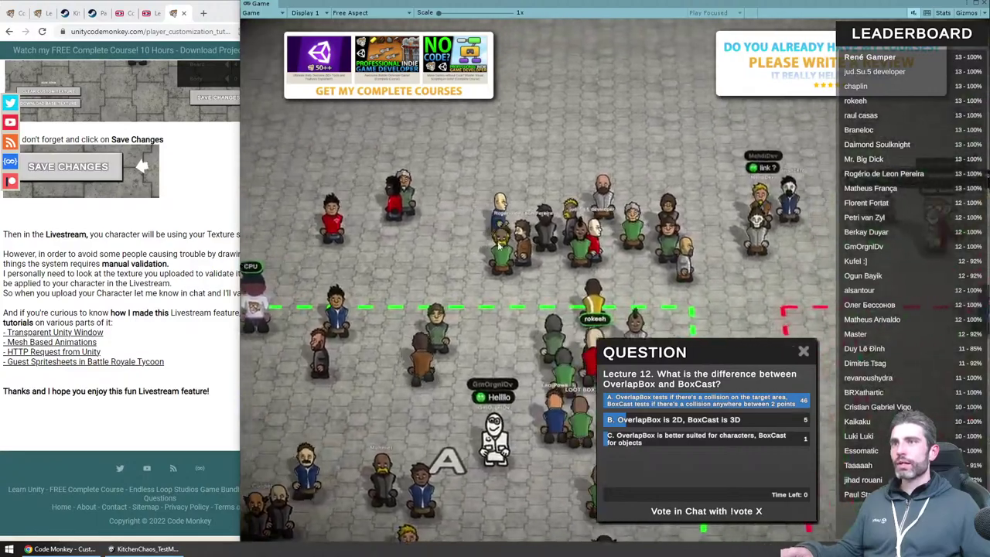
scroll(497, 242, "up", 5)
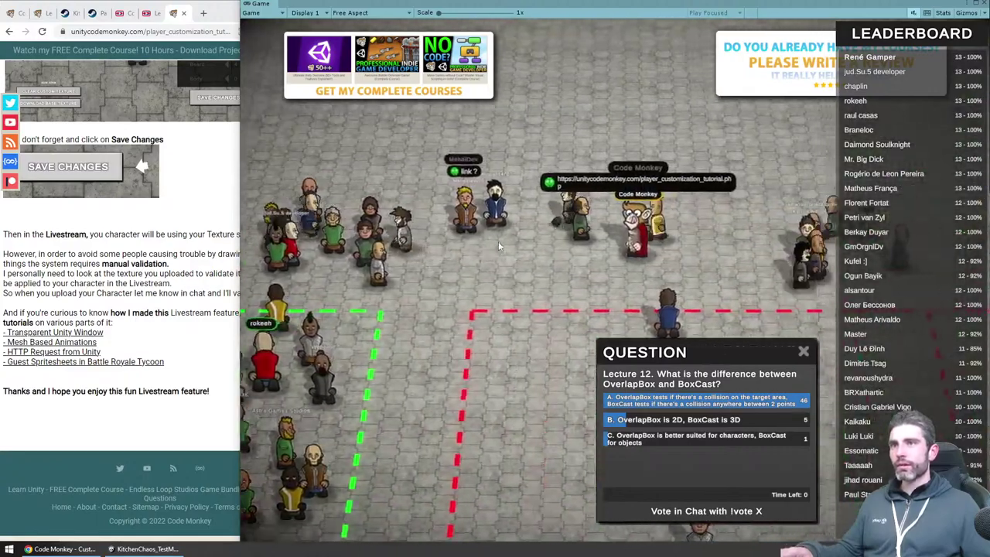
scroll(542, 316, "down", 5)
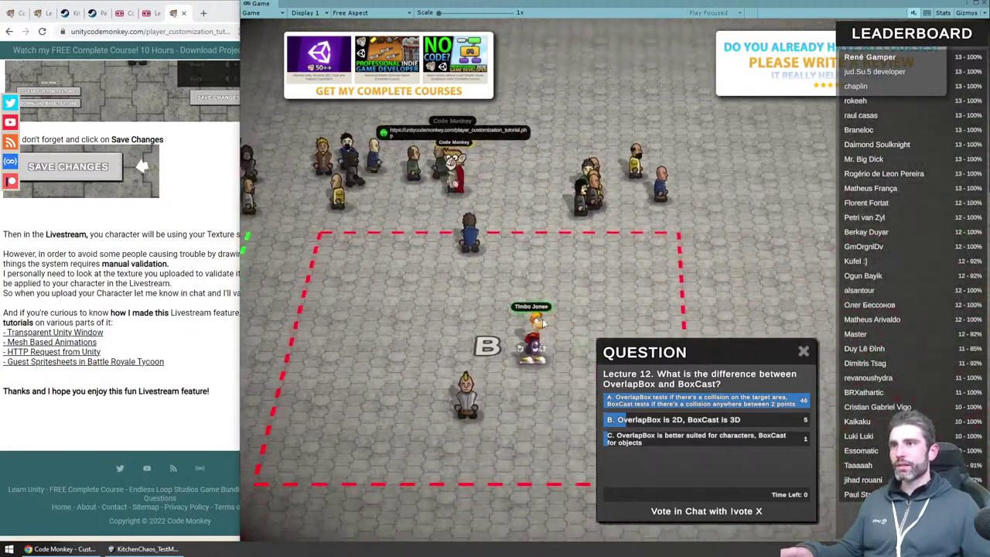
scroll(503, 336, "up", 5)
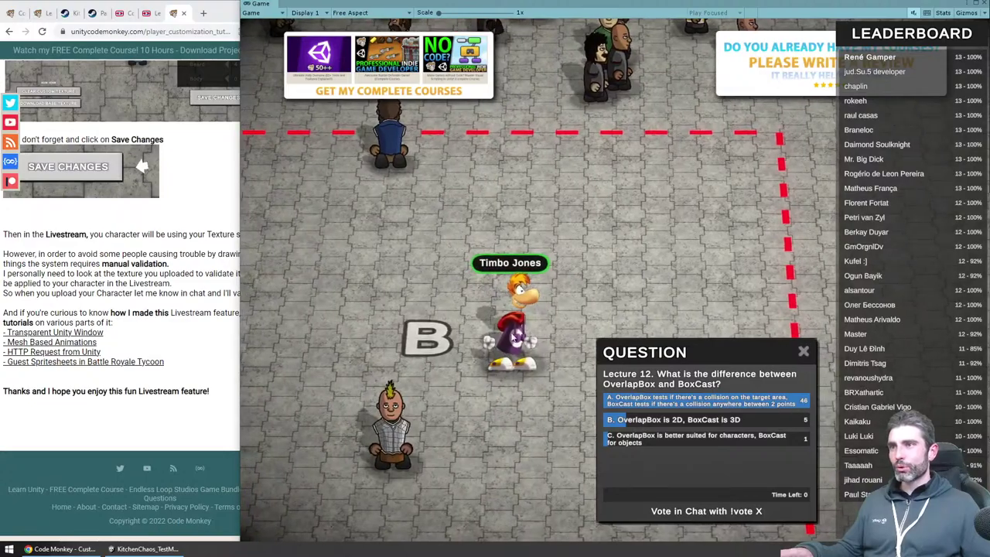
scroll(487, 325, "down", 3)
scroll(492, 277, "down", 4)
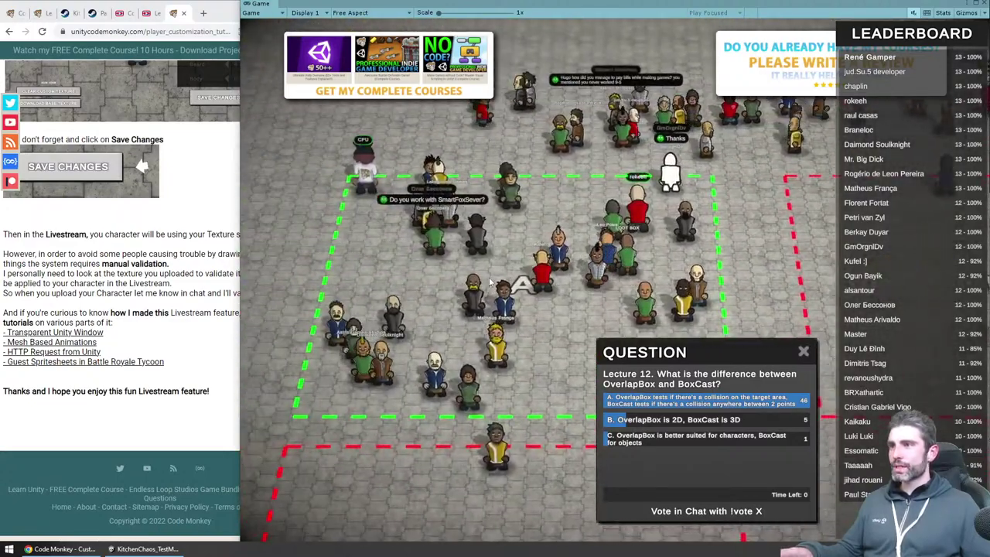
scroll(489, 282, "down", 3)
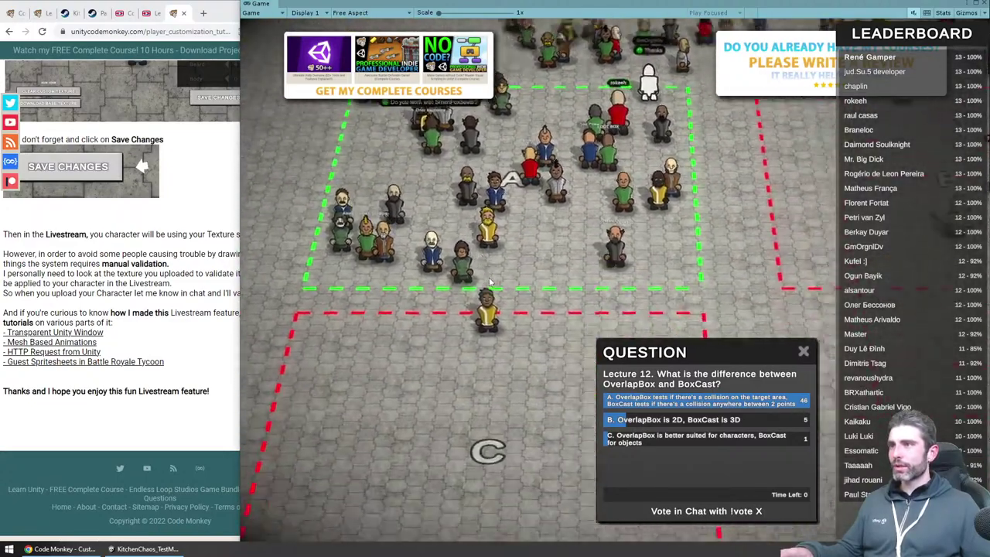
scroll(489, 281, "up", 5)
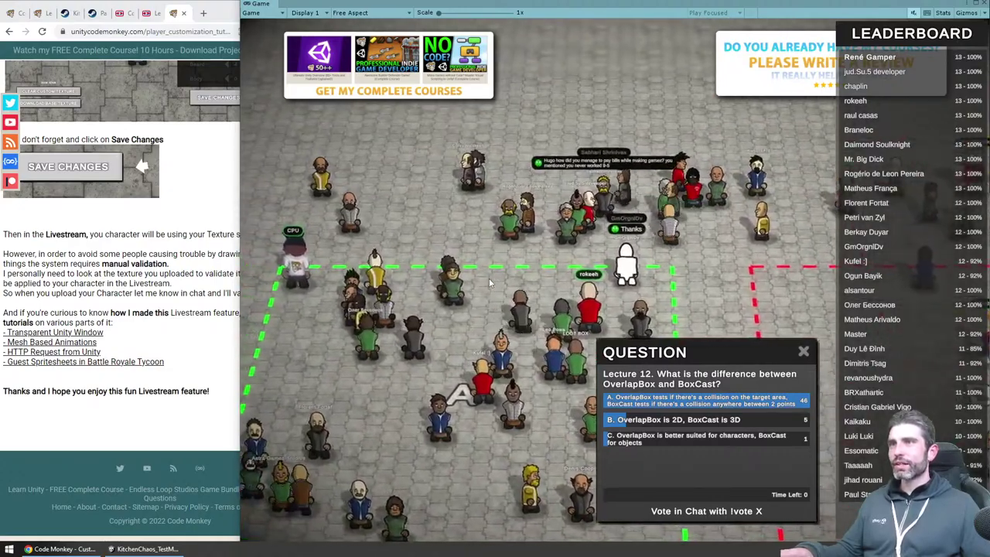
scroll(489, 278, "up", 5)
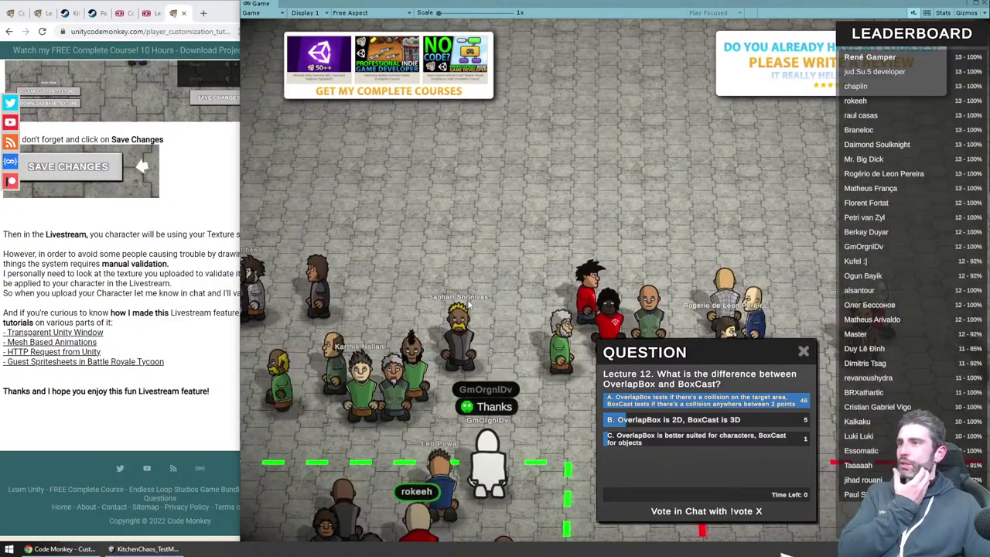
scroll(469, 289, "down", 3)
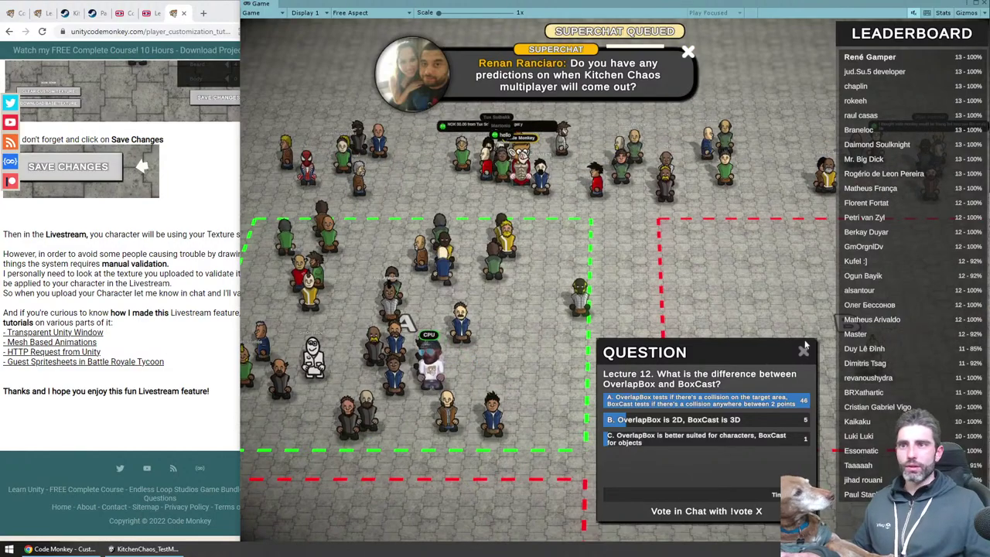
Step: Close the Lecture 12 question, widen the browser, and scroll the course page to Lecture 15's FAQ
left_click(804, 350)
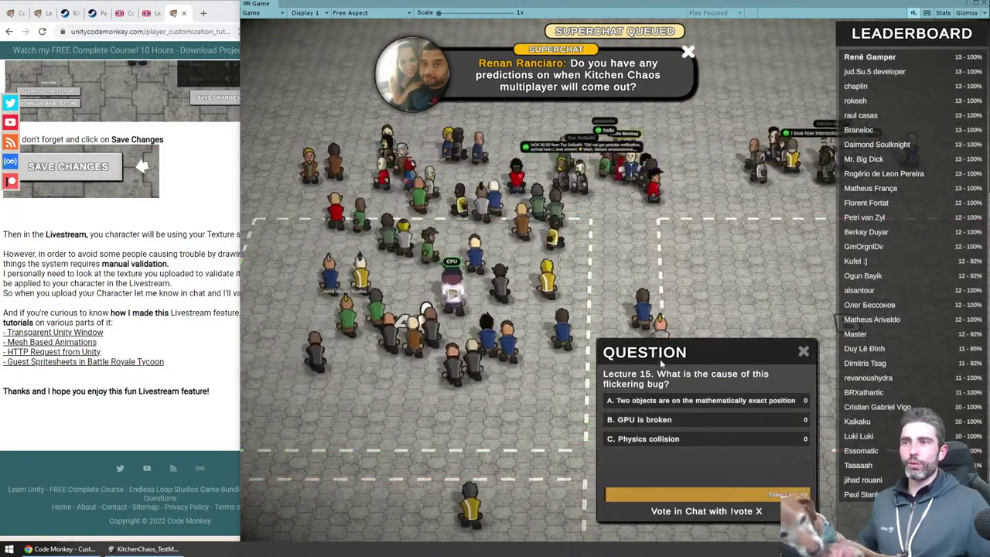
left_click_drag(240, 278, 332, 279)
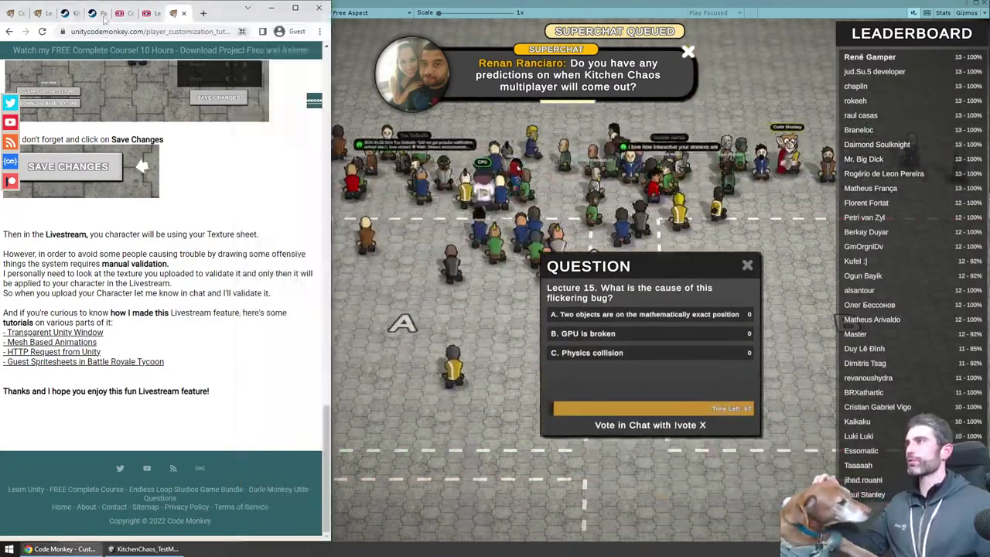
left_click(47, 11)
scroll(174, 279, "down", 10)
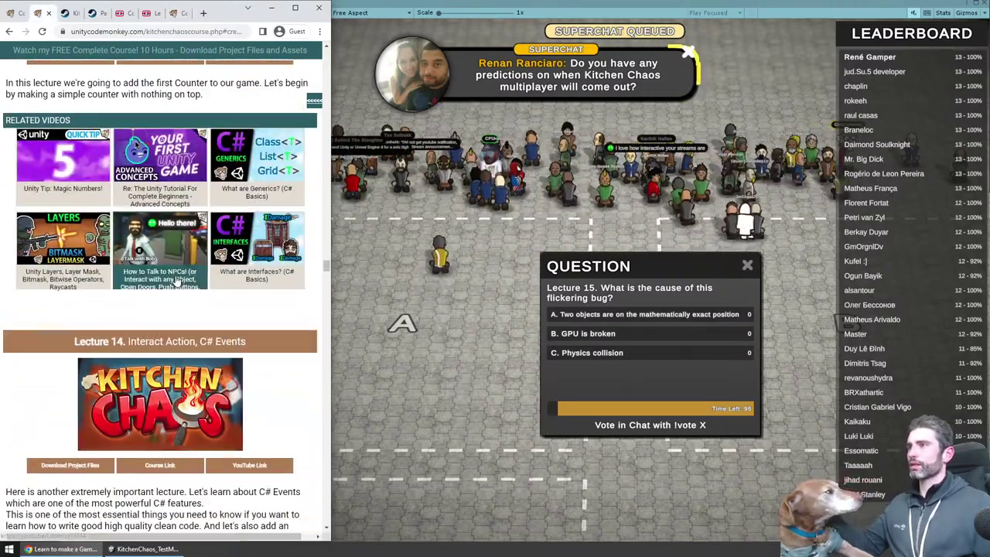
scroll(175, 279, "down", 9)
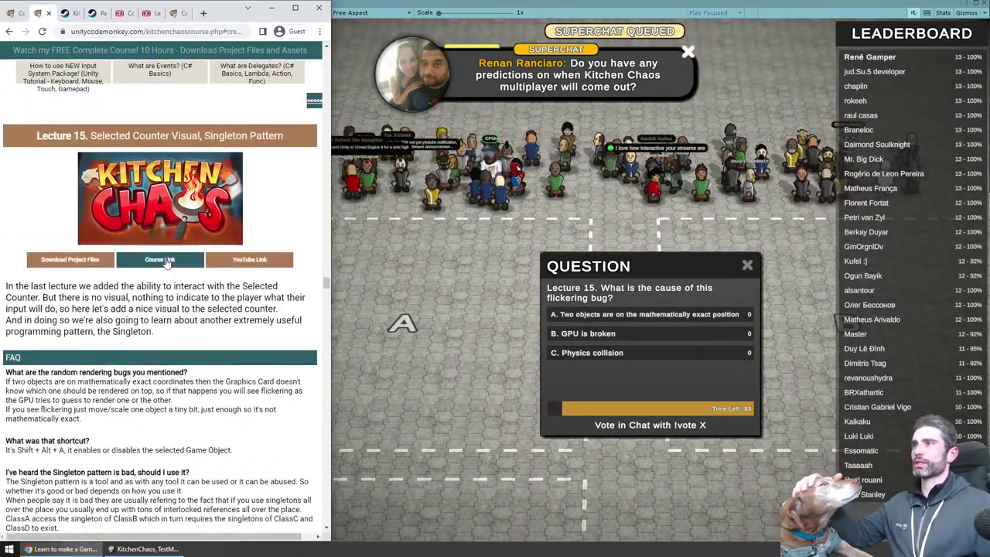
scroll(174, 322, "down", 1)
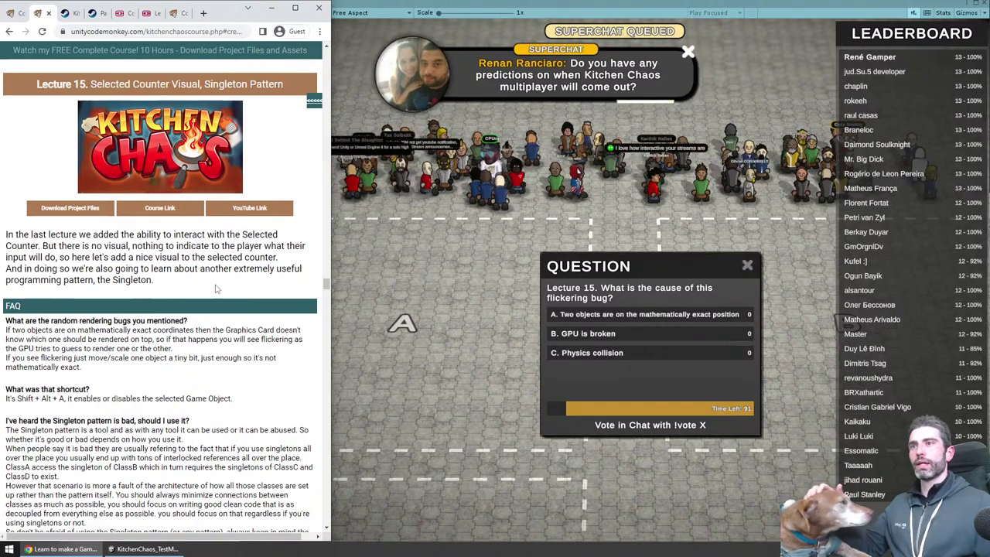
left_click(590, 288)
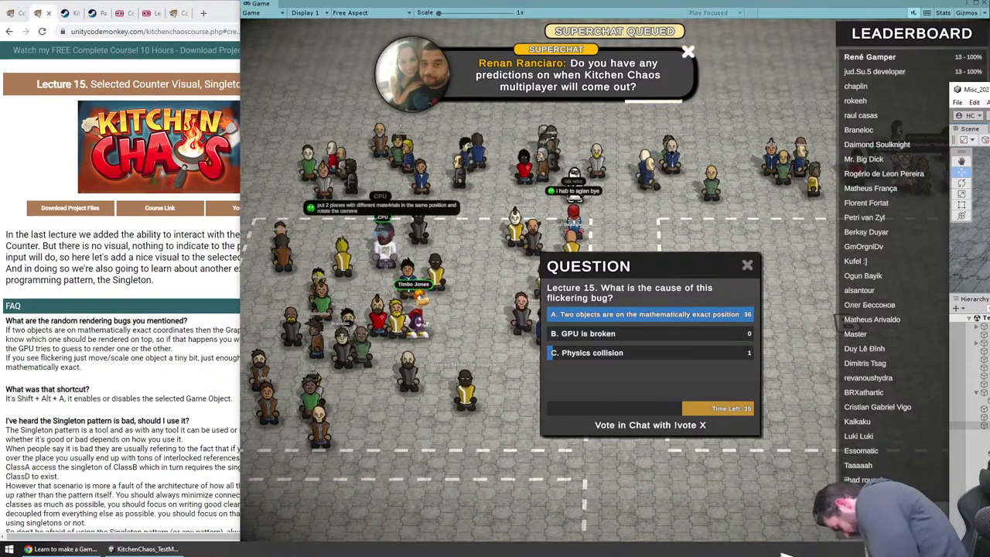
Step: Arrange the editor beside the stream, frame the quad, and set its Scale X to 0.8
left_click_drag(971, 89, 571, 298)
key("f")
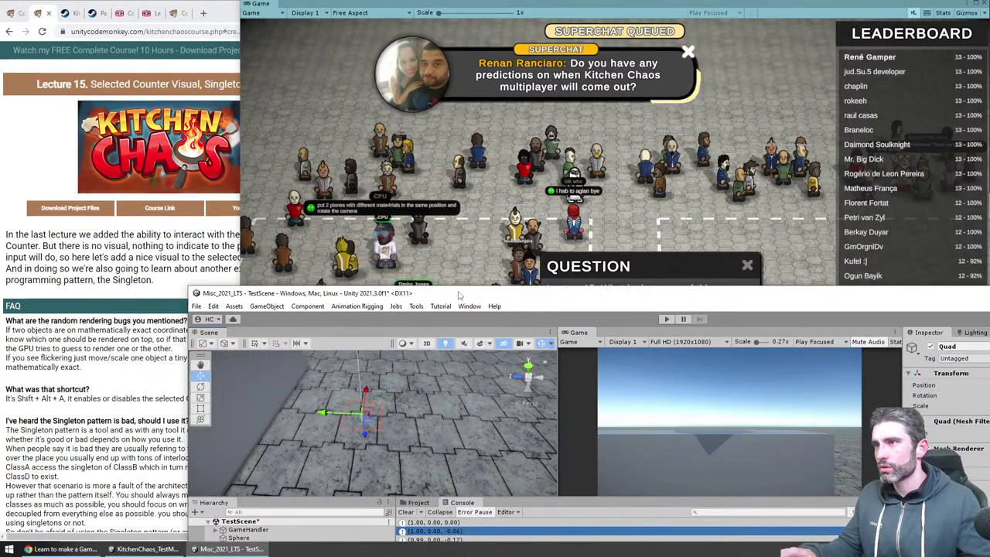
left_click_drag(363, 293, 402, 218)
left_click_drag(400, 420, 454, 352)
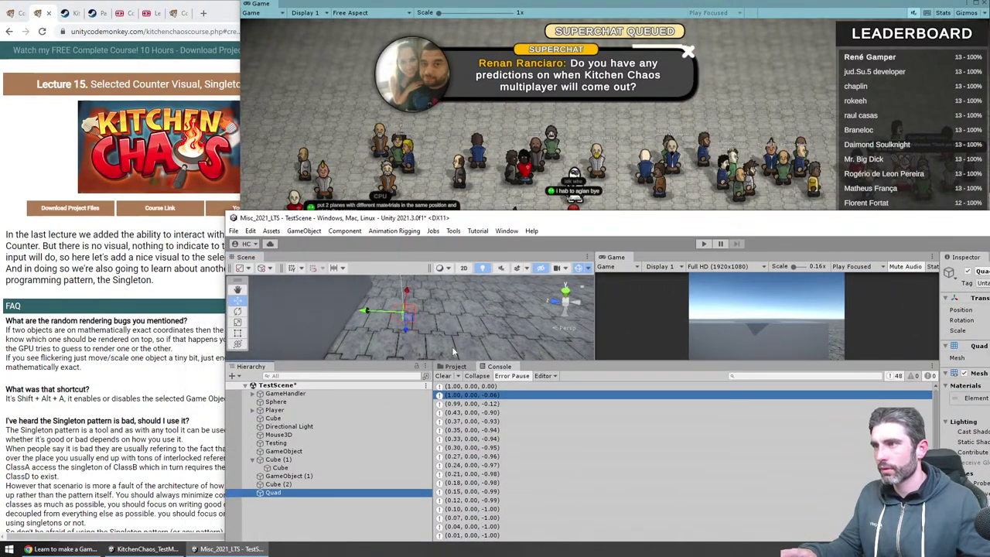
left_click_drag(650, 246, 650, 248)
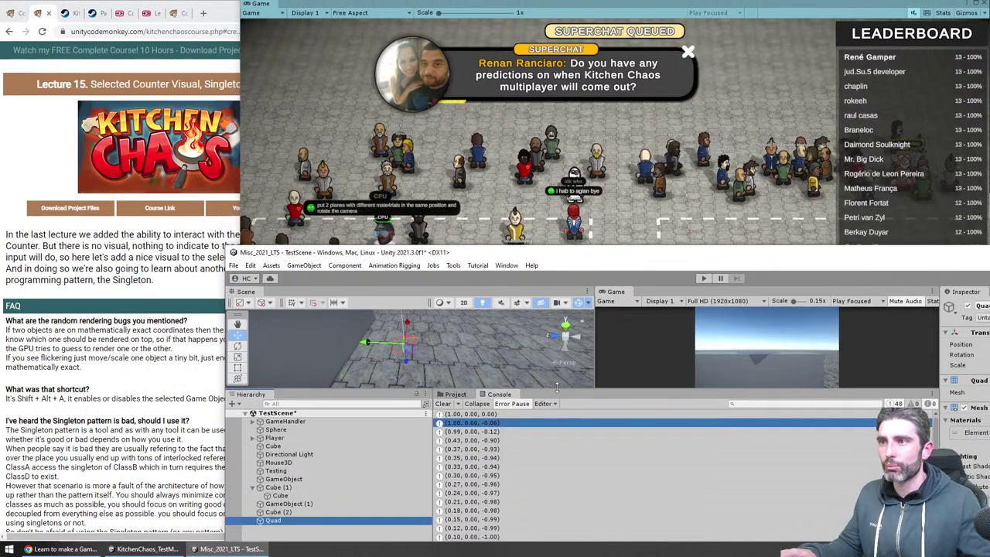
left_click_drag(556, 387, 556, 486)
left_click_drag(434, 252, 208, 259)
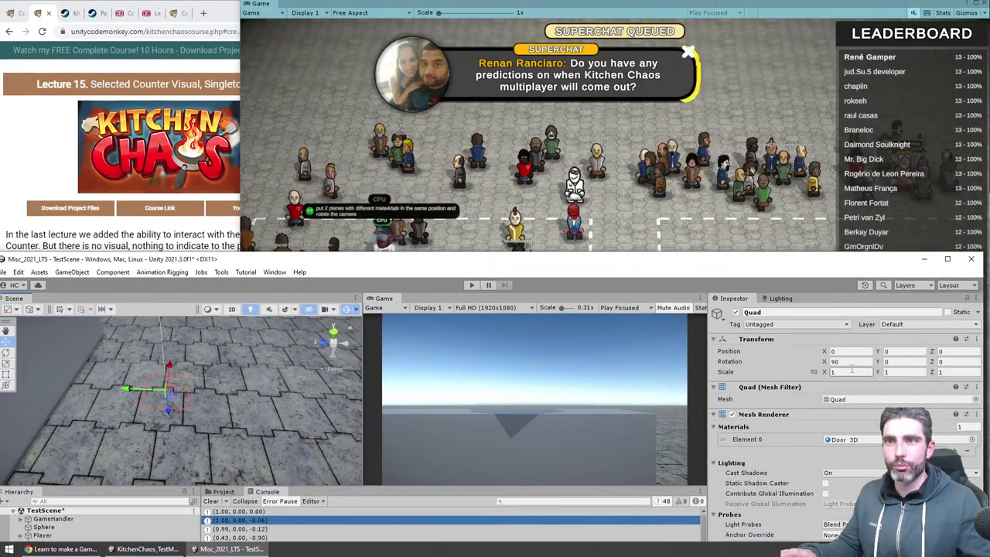
left_click(851, 371)
type("0.85")
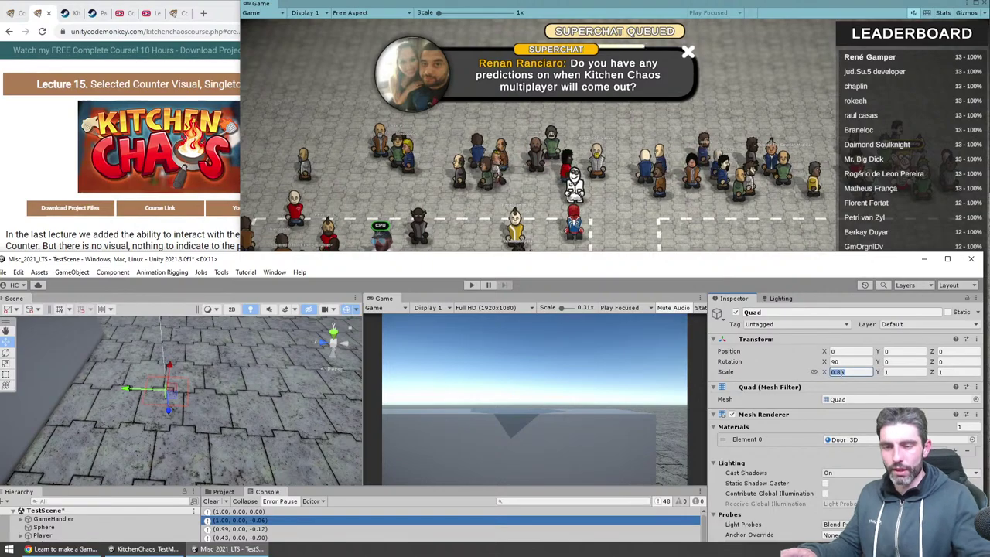
Step: Duplicate the quad, deactivate the Cube, and frame the view on the quad
left_click_drag(424, 257, 589, 195)
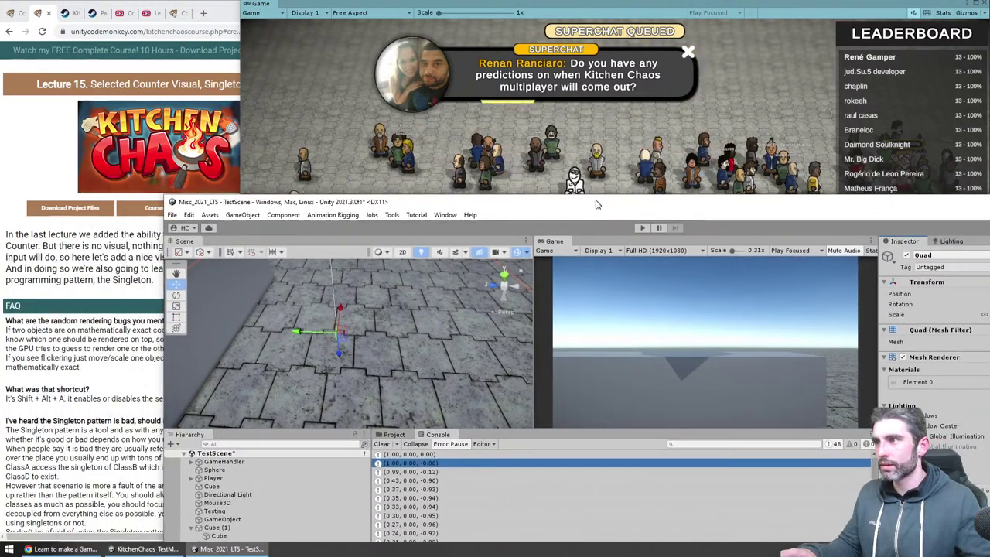
scroll(365, 301, "down", 8)
key("ctrl+d")
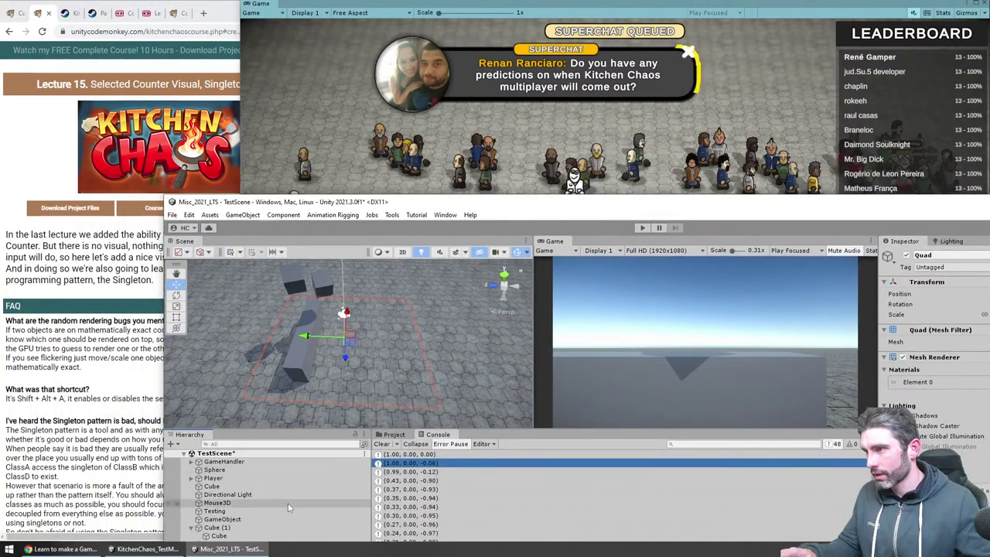
middle_click_drag(355, 349, 293, 303)
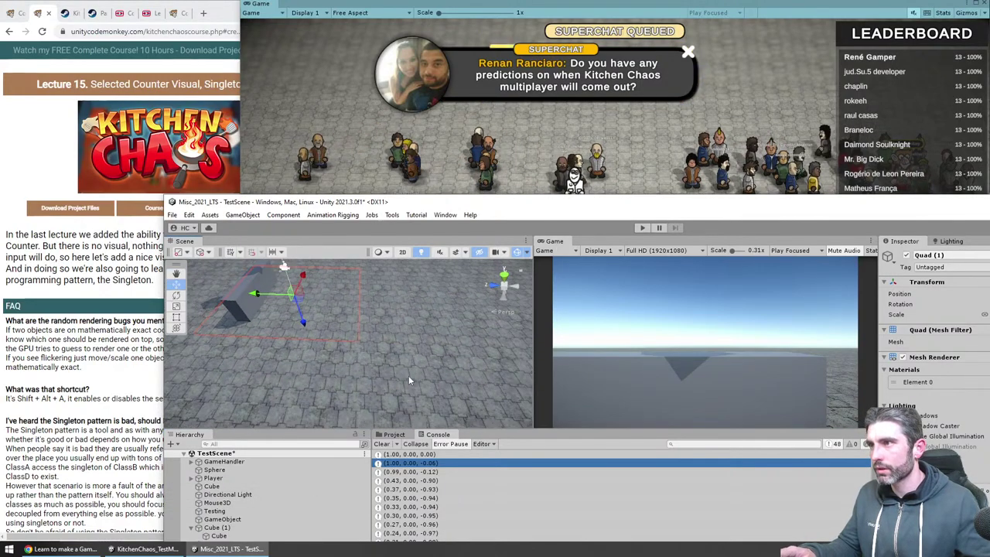
key("ctrl+z")
key("f")
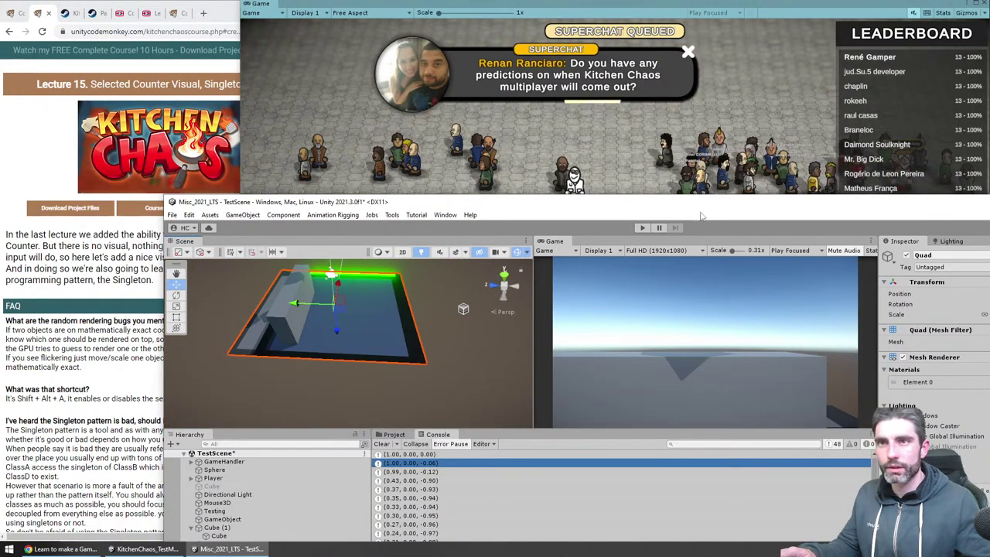
double_click(701, 203)
Step: Assign the ColorsTextureSingle material to the quad's Element 0 slot
left_click(978, 357)
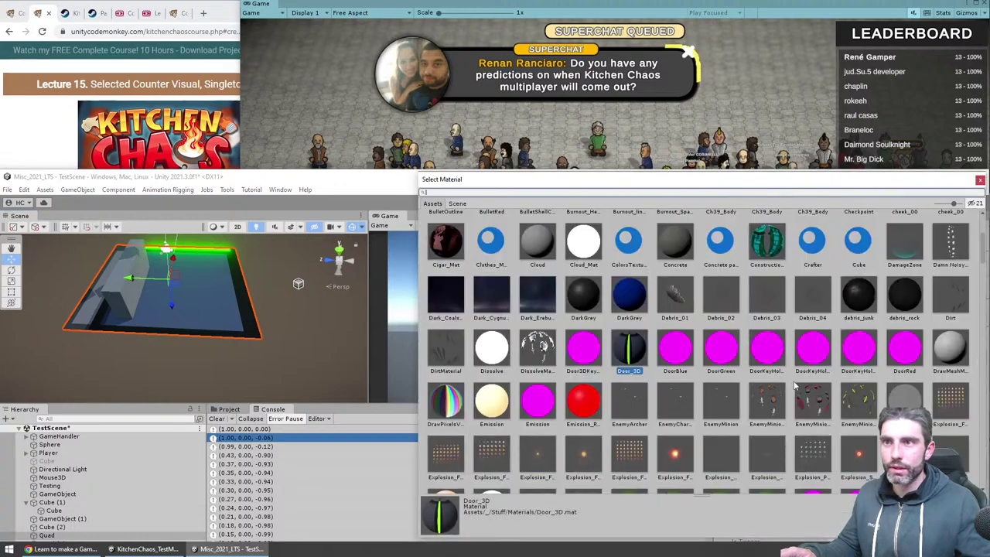
scroll(639, 339, "up", 2)
double_click(629, 334)
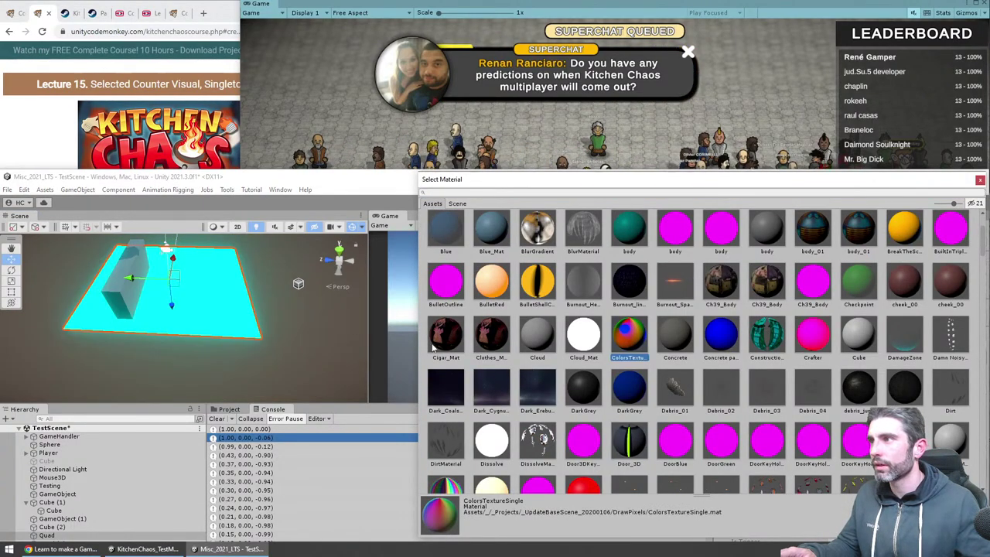
left_click_drag(319, 376, 344, 359, "alt")
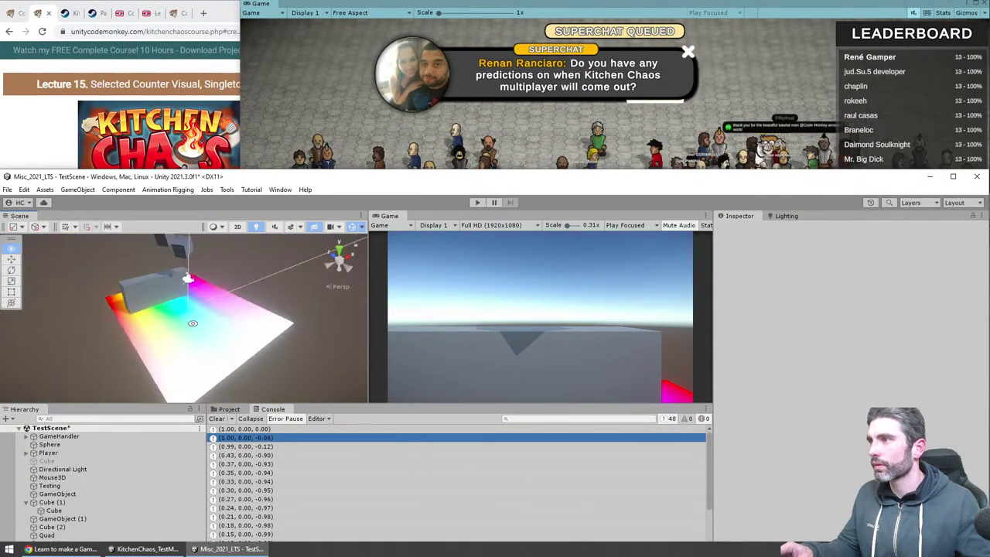
left_click(203, 353)
left_click_drag(203, 354, 417, 201, "alt")
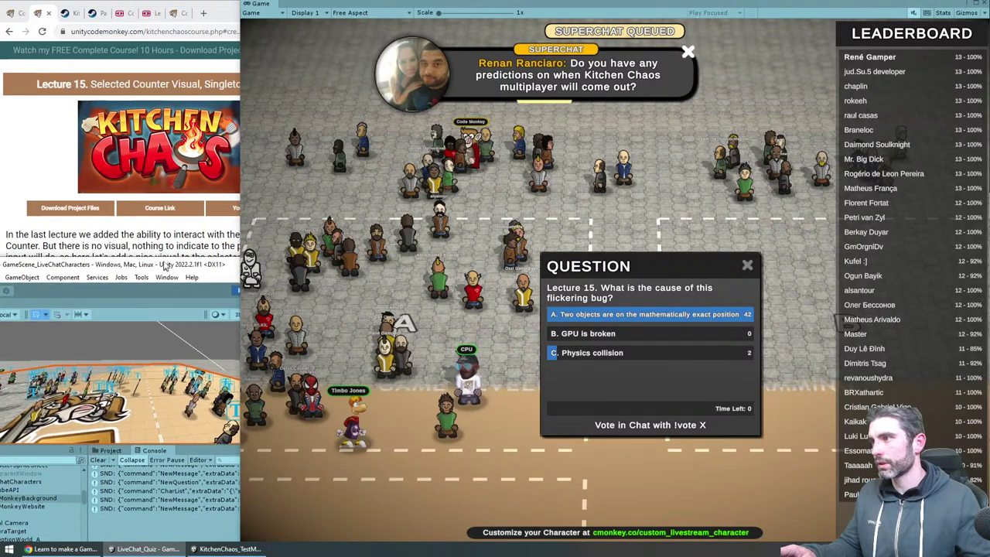
Step: Orbit the Scene view over the level grid and characters, moving closer to reveal the floor logo
left_click_drag(193, 495, 166, 421, "alt")
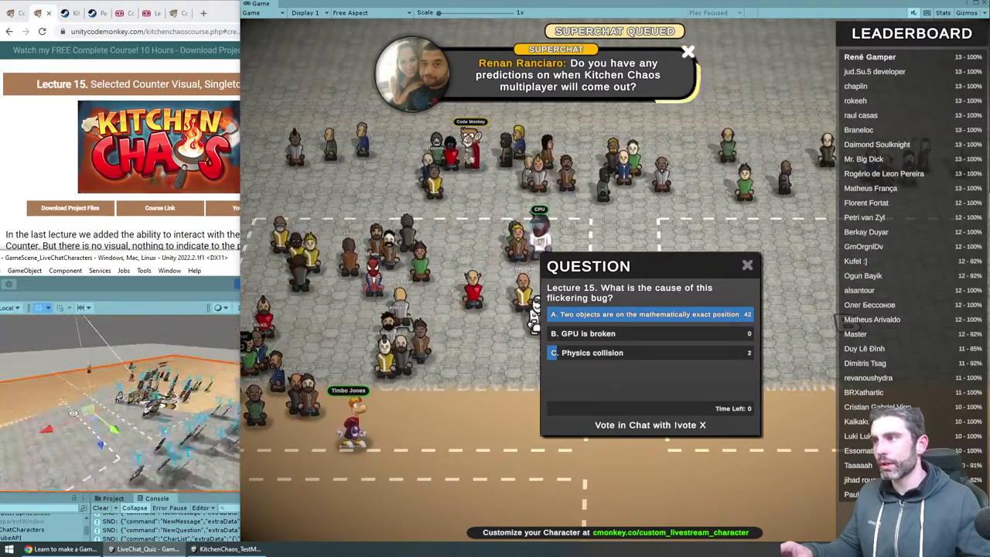
left_click_drag(89, 464, 94, 395, "alt")
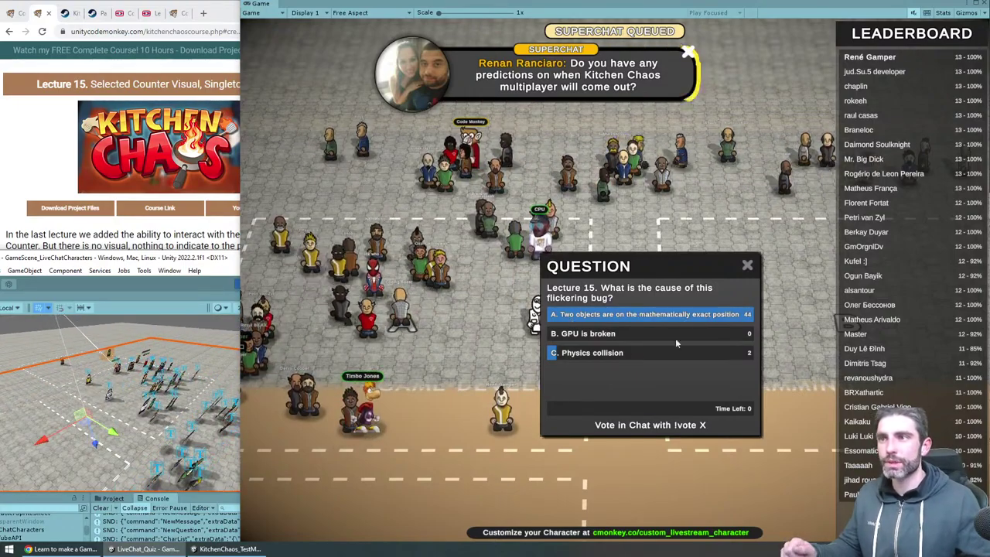
right_click_drag(186, 395, 8, 437)
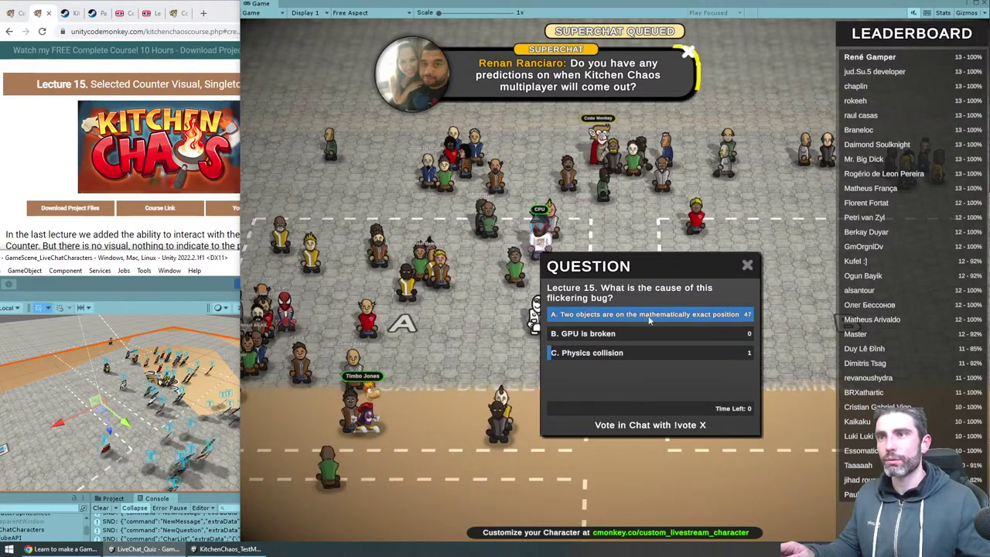
right_click_drag(116, 403, 97, 383)
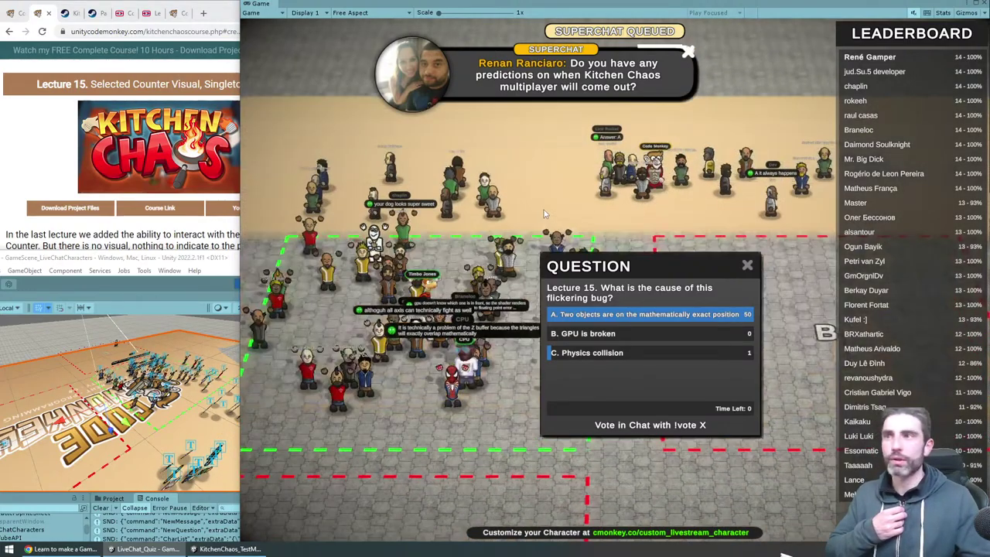
Step: Set CodeMonkeyBackground's Transform Position Y to 0.01, then orbit to check the floor logo
left_click_drag(135, 472, 99, 376, "alt")
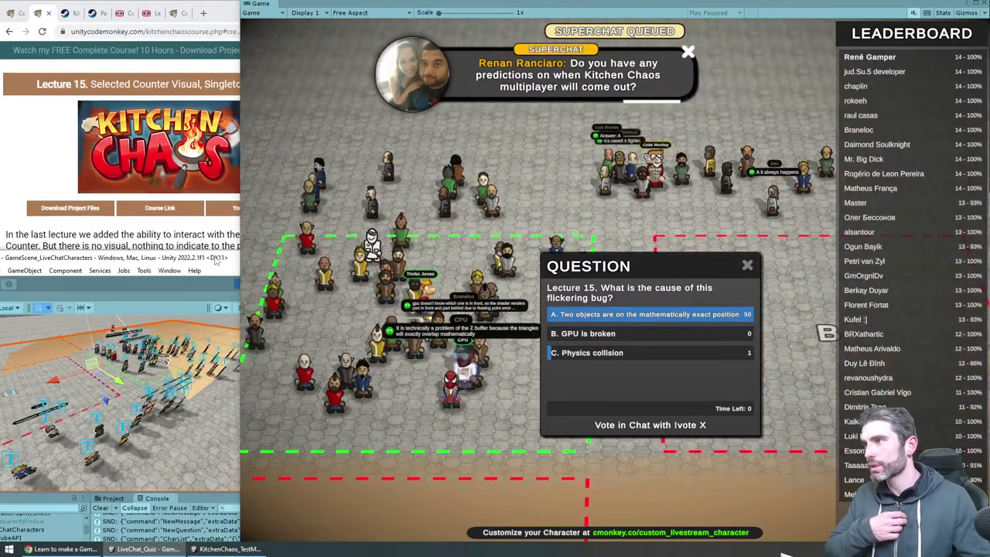
left_click_drag(185, 259, 77, 221)
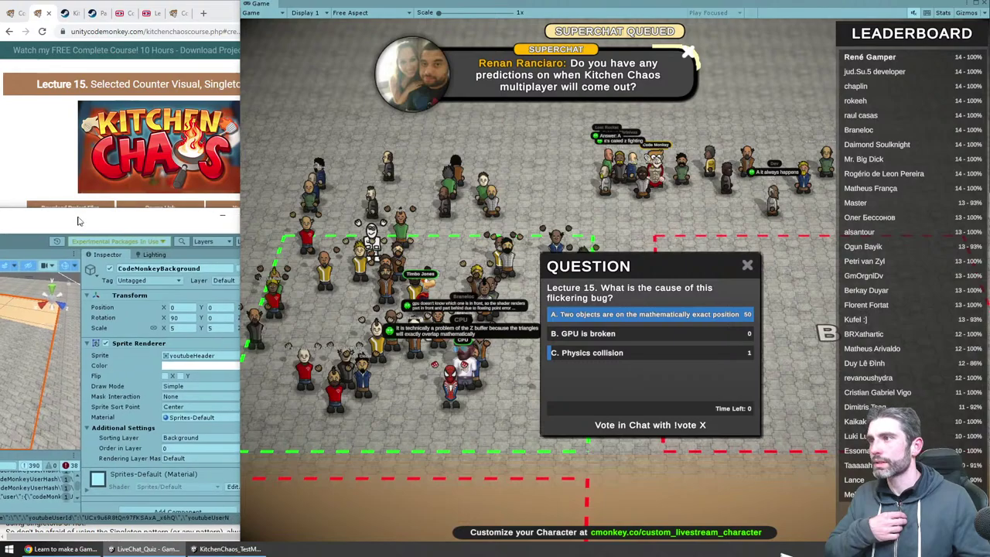
left_click_drag(79, 330, 122, 369)
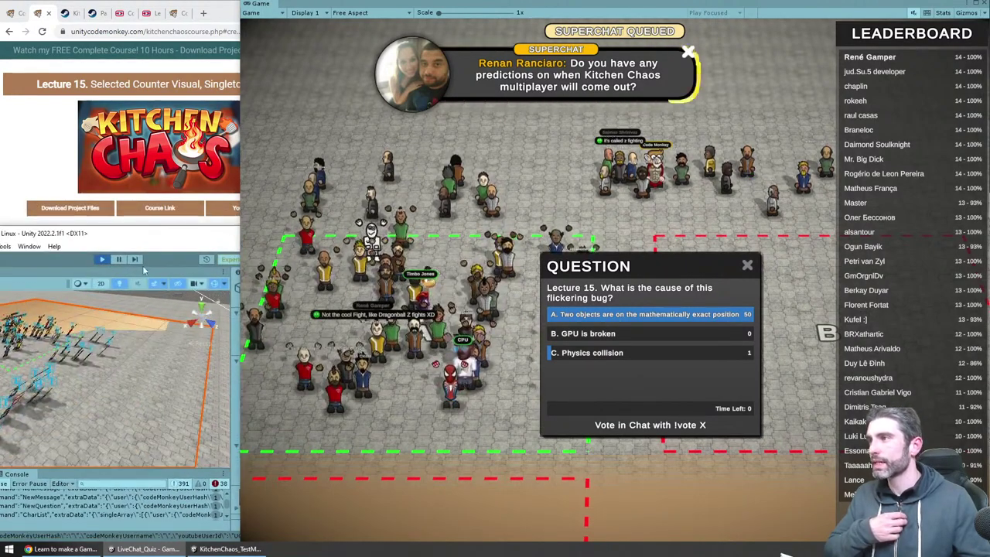
left_click_drag(193, 236, 12, 224)
left_click(188, 313)
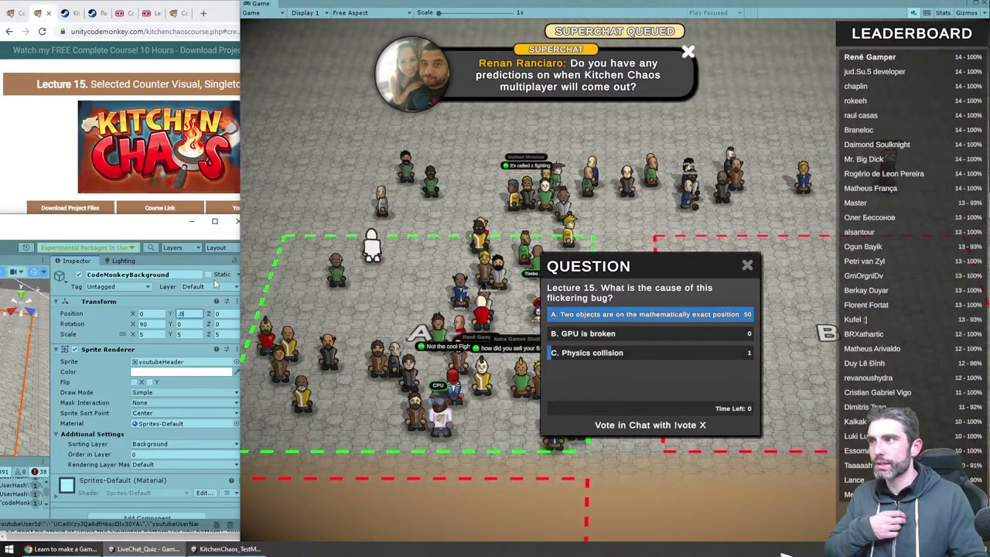
type("0.01")
left_click_drag(120, 229, 441, 206)
right_click_drag(129, 316, 145, 332)
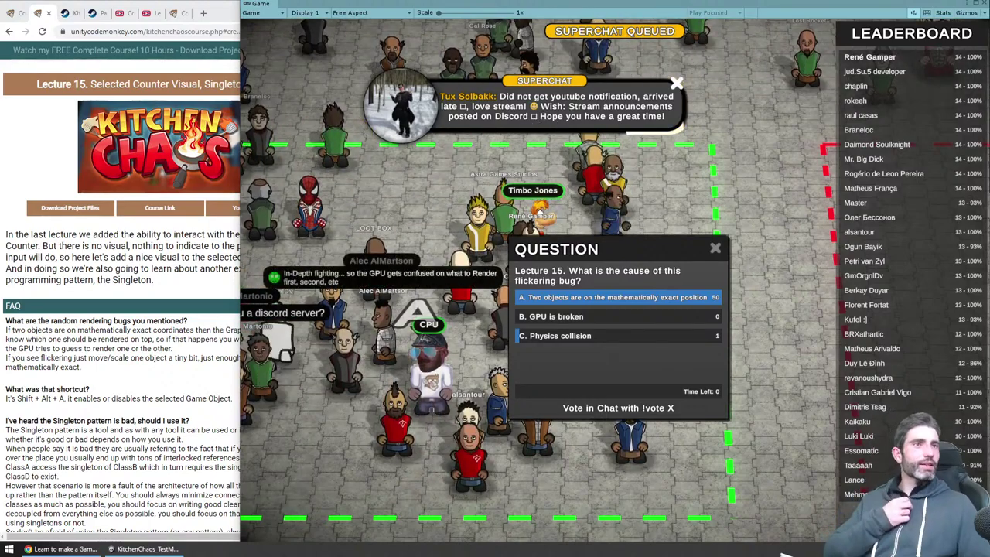
left_click(76, 361)
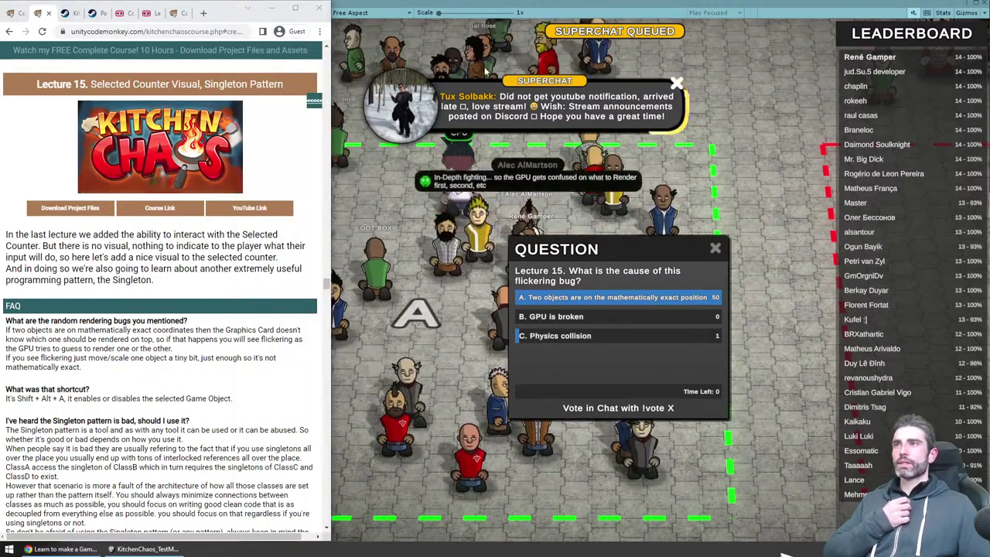
left_click(562, 81)
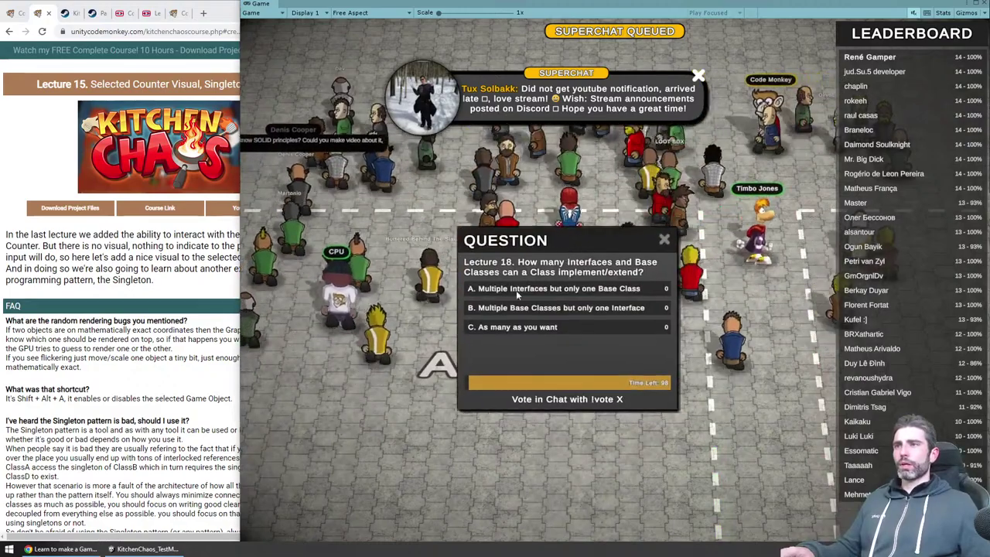
Step: Scroll the course page to Lecture 18, then drag the QUESTION panel lower and left
scroll(96, 401, "down", 1)
left_click(97, 401)
scroll(116, 386, "down", 15)
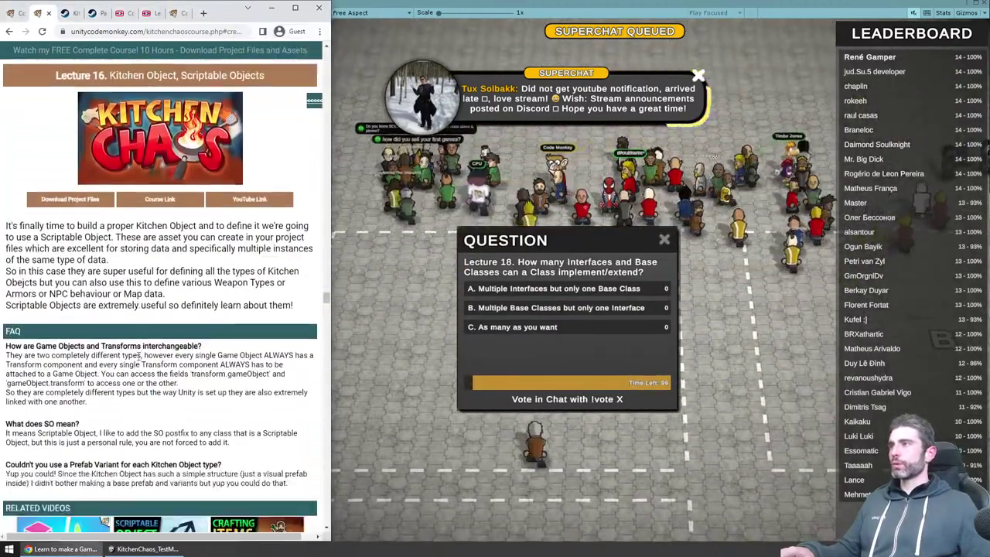
scroll(139, 358, "down", 3)
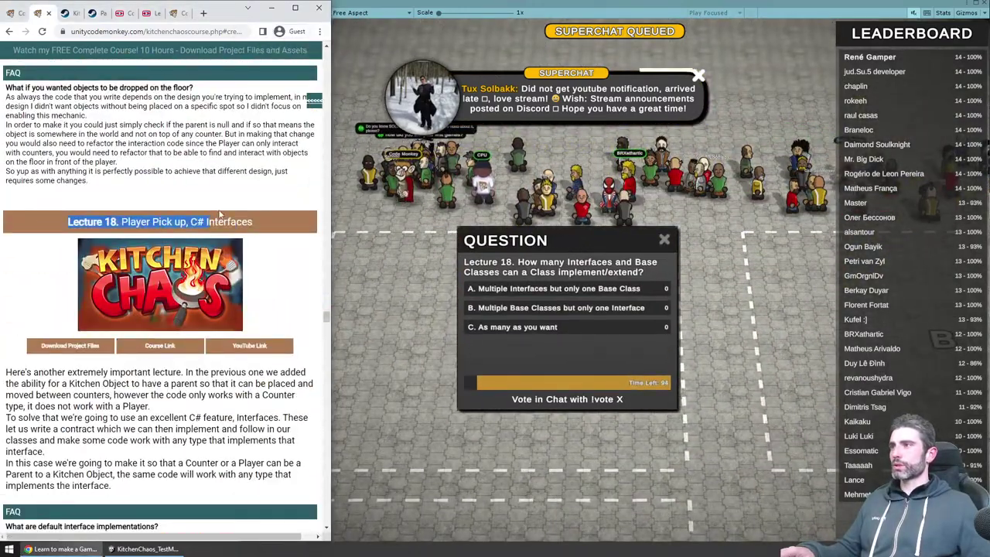
left_click(613, 288)
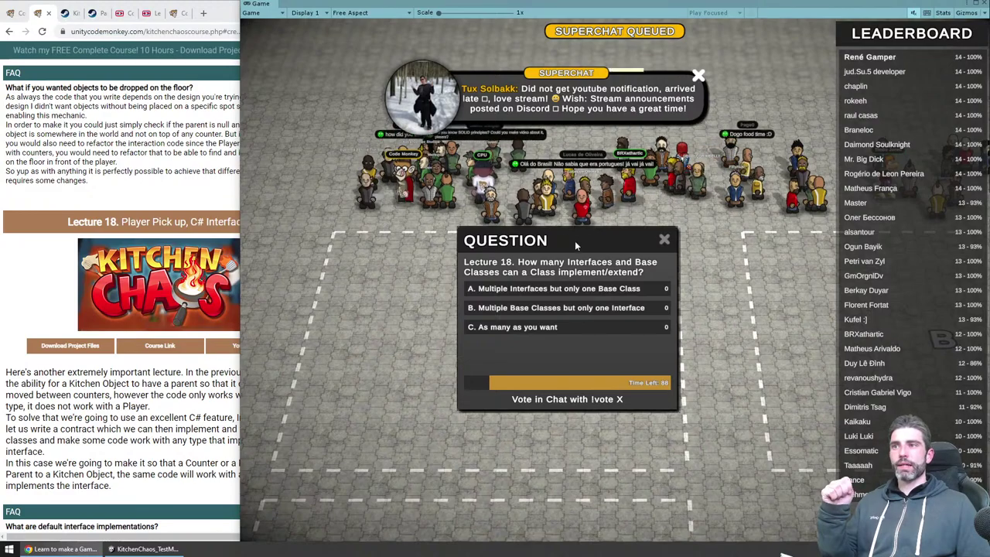
left_click_drag(575, 241, 640, 276)
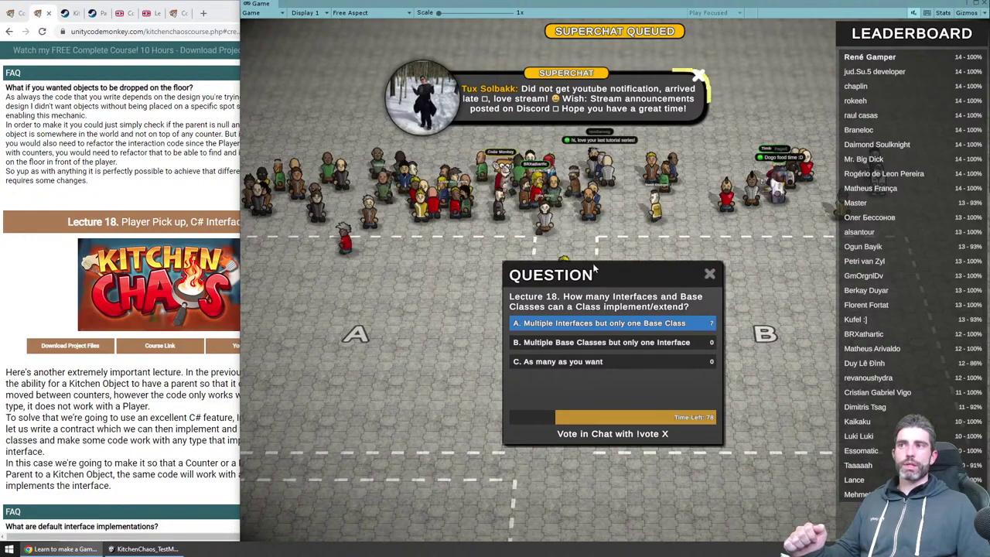
left_click_drag(602, 272, 548, 301)
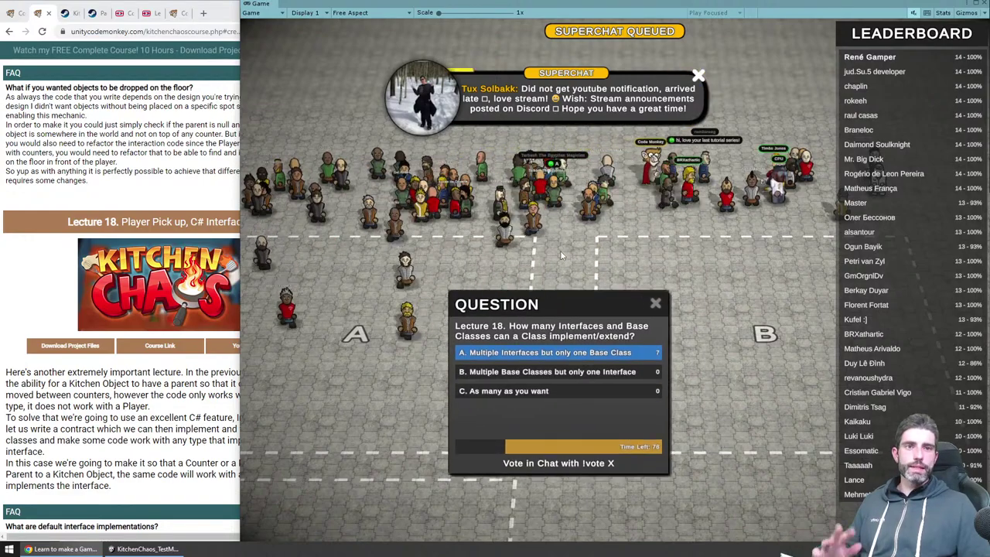
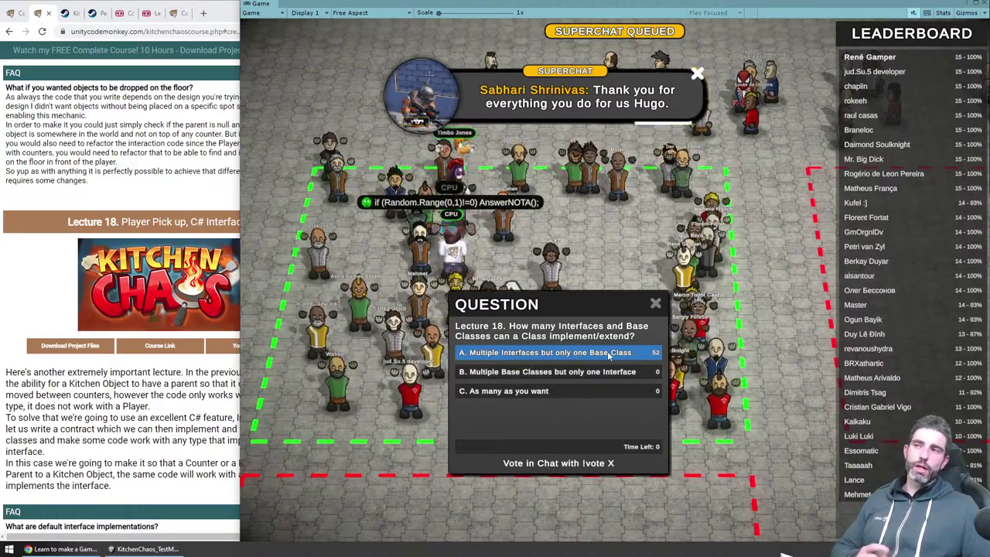
Step: Widen the browser over the Game view and scroll the course page to Lecture 17's notes
left_click_drag(240, 278, 331, 278)
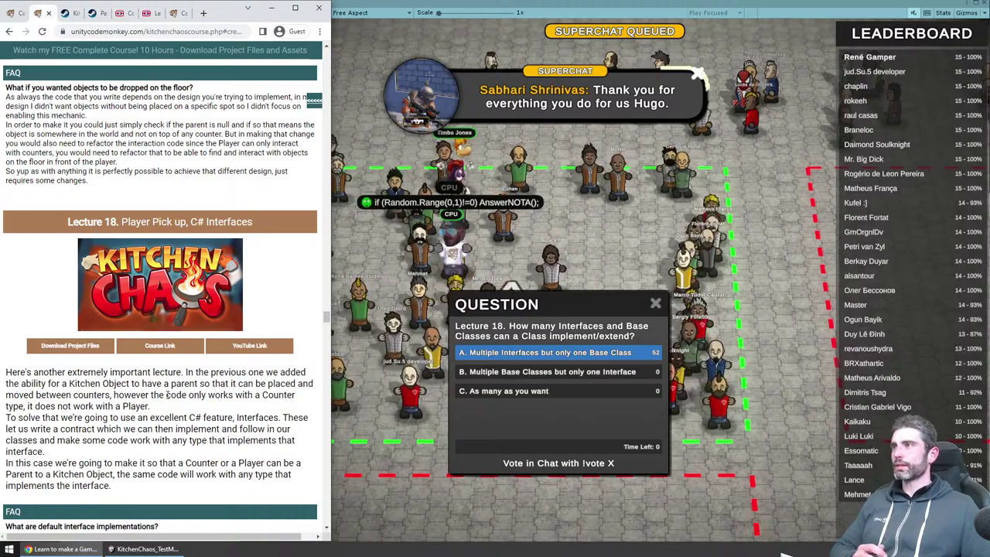
scroll(176, 377, "up", 6)
scroll(177, 378, "down", 2)
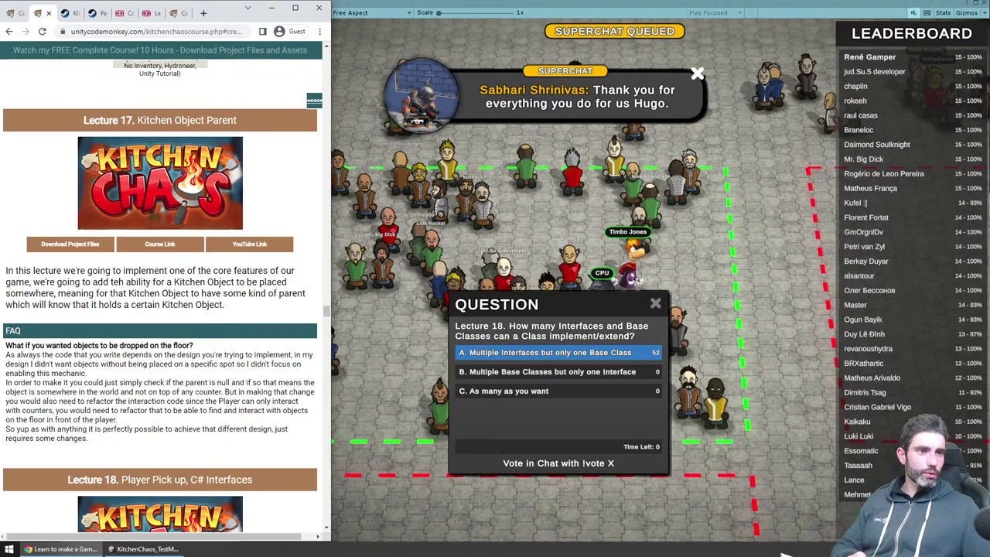
Step: Bring Visual Studio over the game and declare 'public interface IMyInterface {' after line 15
left_click_drag(1, 215, 467, 184)
left_click_drag(639, 194, 629, 252)
left_click(459, 362)
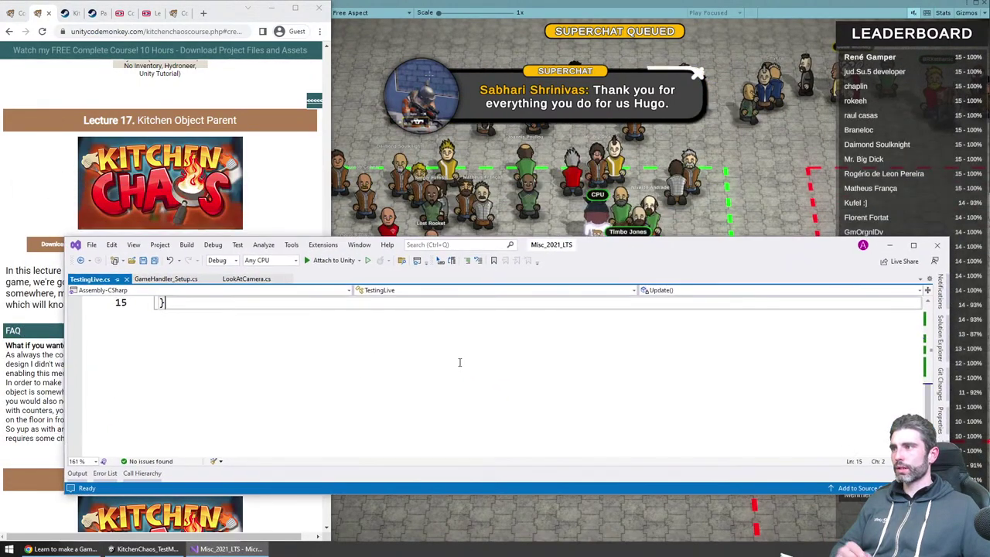
key("Return")
key("Return")
key("Return")
type("public class")
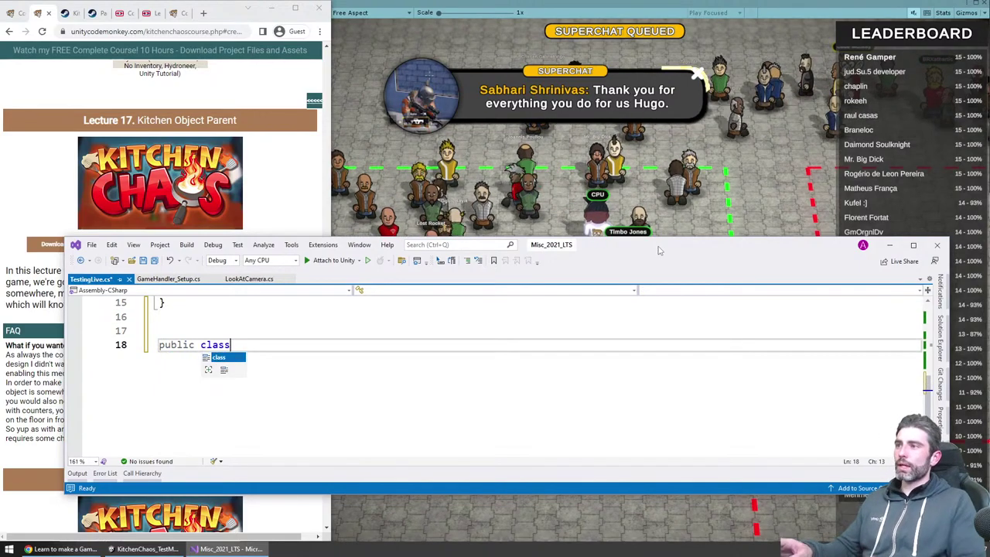
key("ctrl+shift+Left")
type("interface")
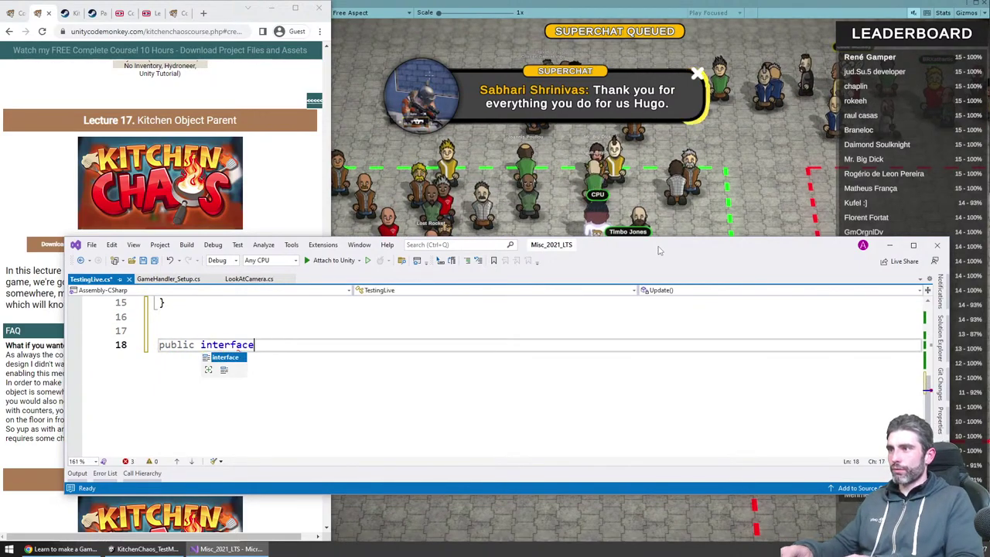
type(" IMyInterfac")
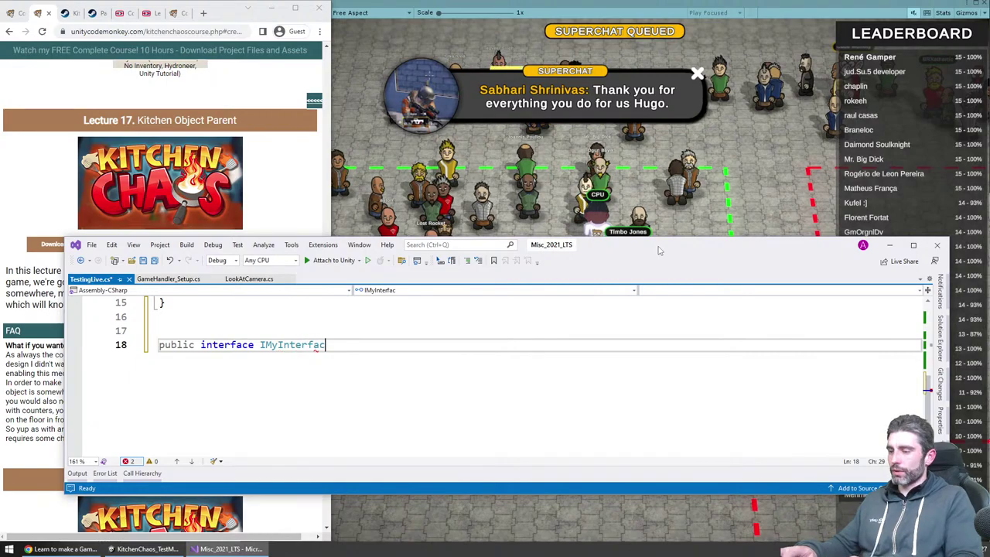
type("e {")
key("Return")
key("Return")
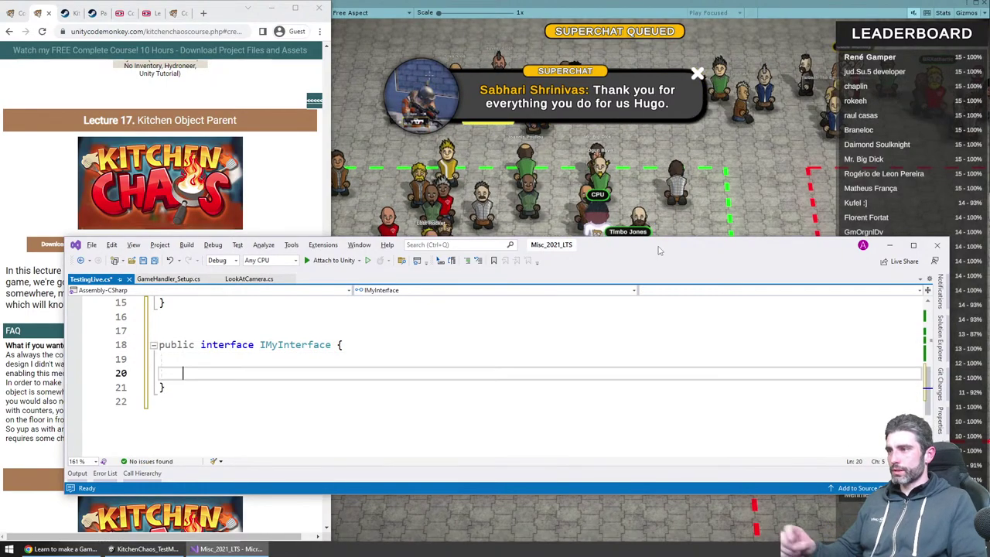
Step: Add the 'void MyFunction();' signature inside IMyInterface and save TestingLive.cs
type("void MyFunction();")
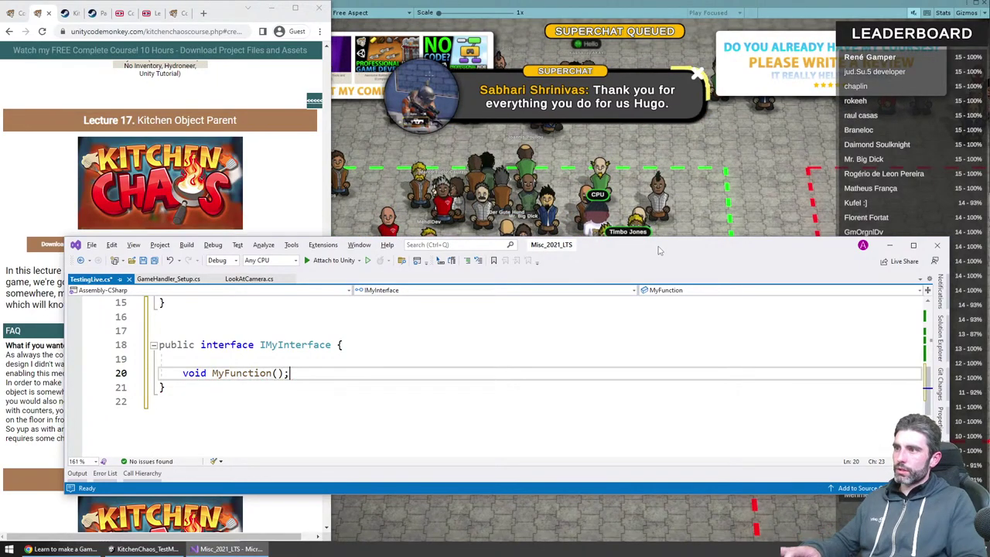
key("Return")
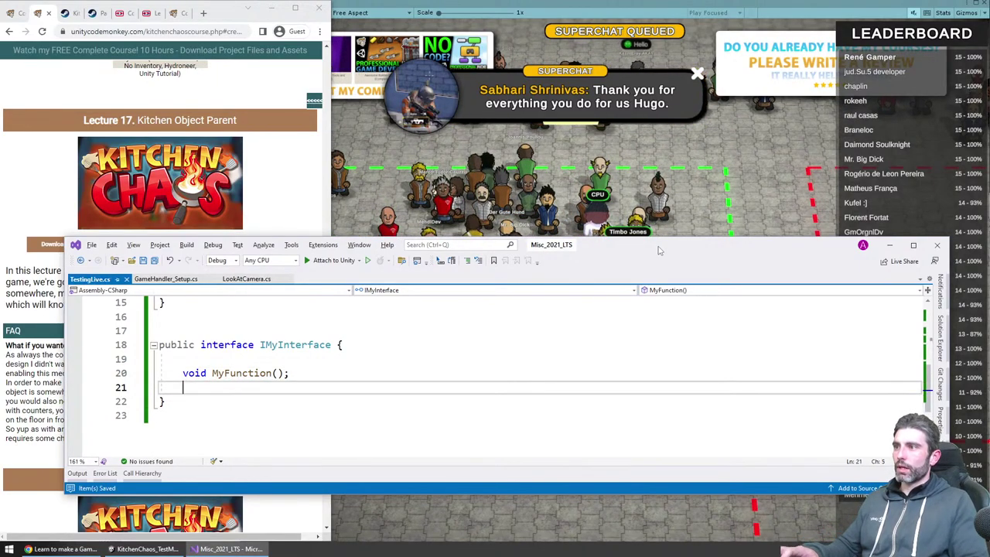
key("Up")
key("ctrl+s")
double_click(296, 343)
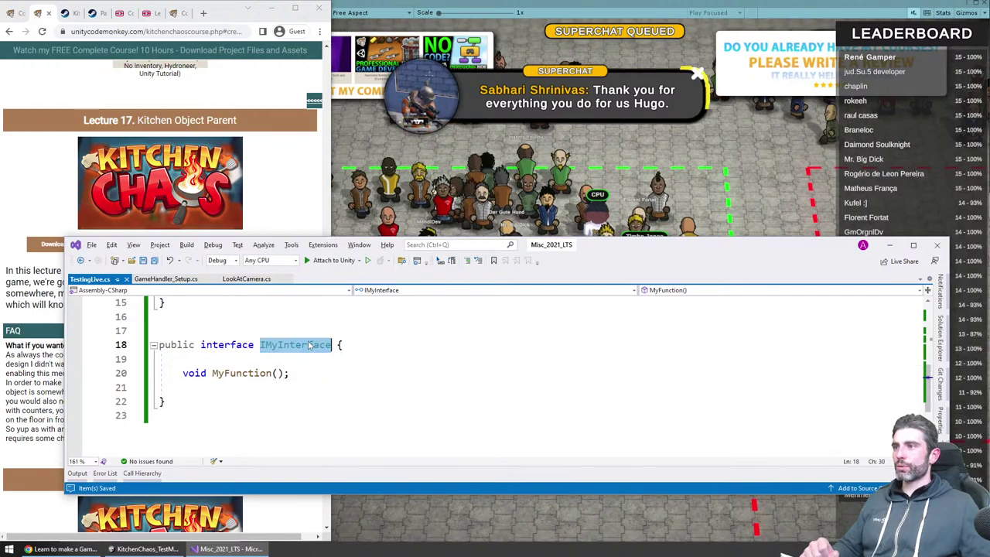
mouse_move(628, 251)
left_mouse_down()
mouse_move(611, 431)
mouse_move(616, 239)
mouse_move(615, 254)
left_mouse_up()
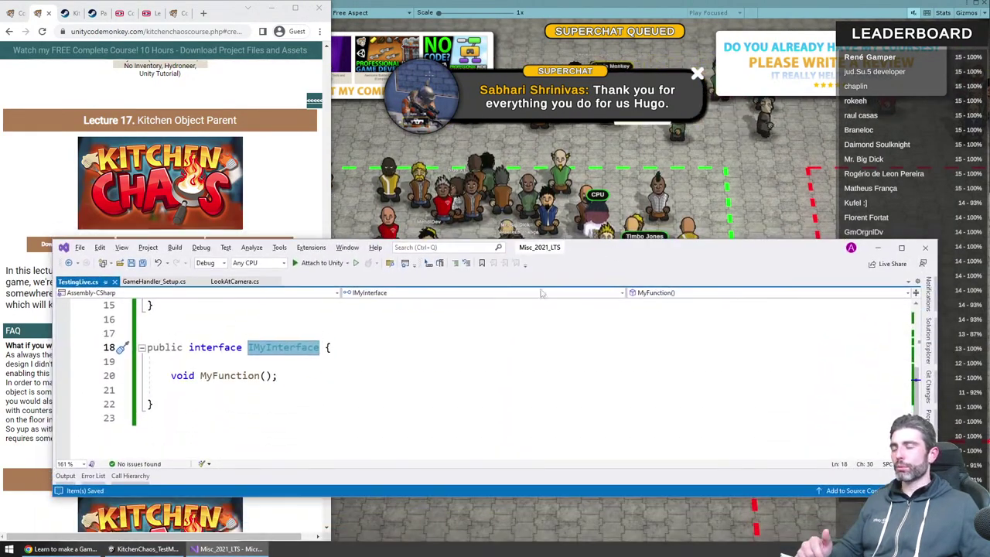
left_click(229, 389)
left_click(230, 376)
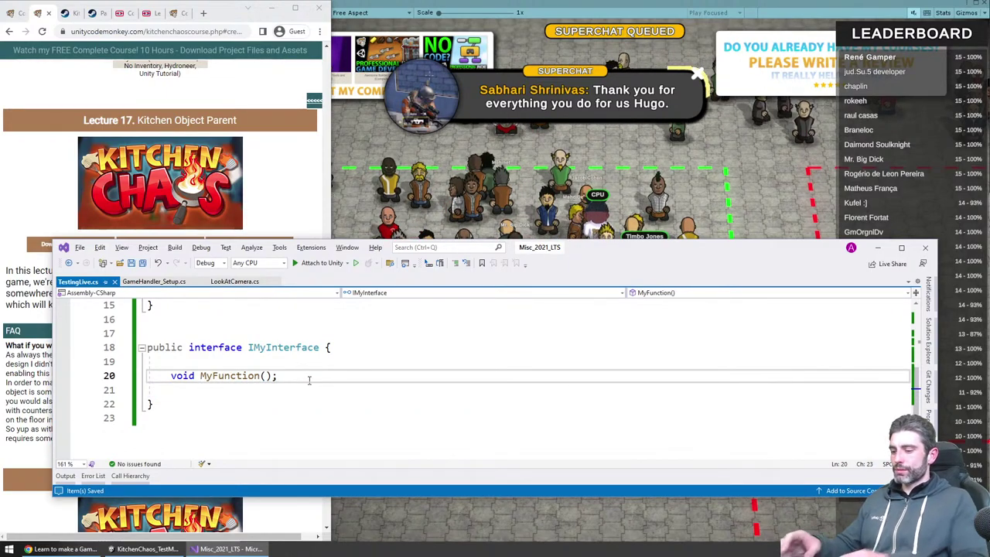
Step: Give MyFunction a default body calling Debug.Log("asdf")
key("Return")
type("D")
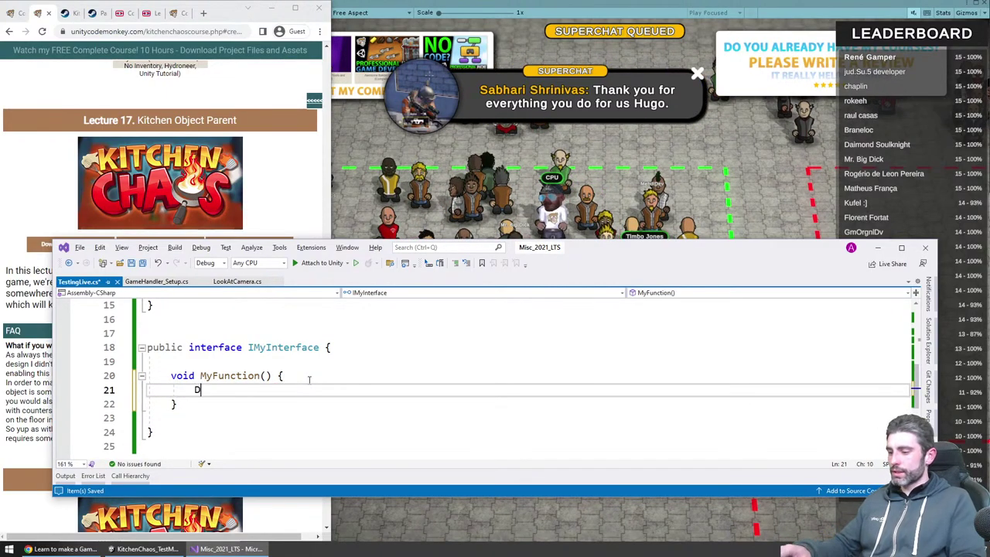
type("ebug.Log();")
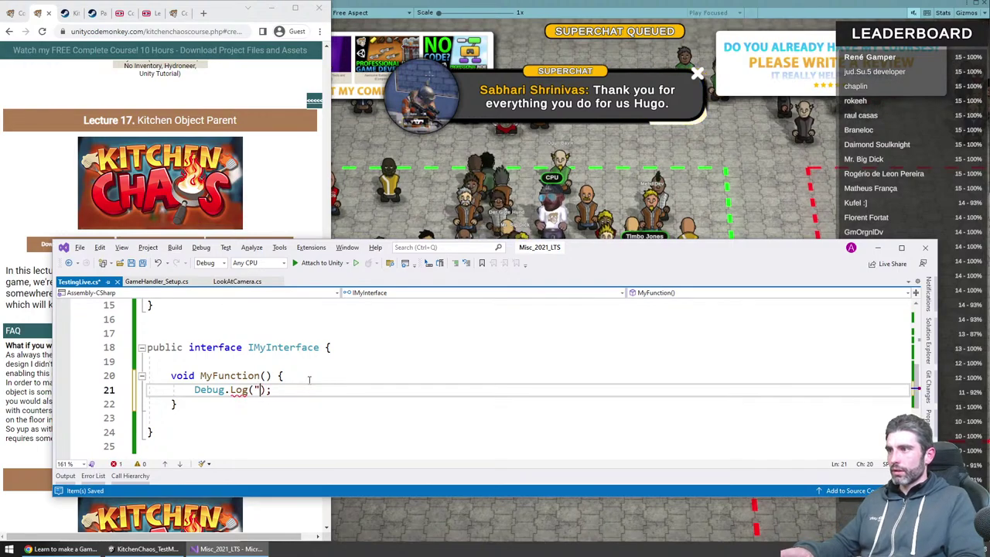
type("\"asdf\")")
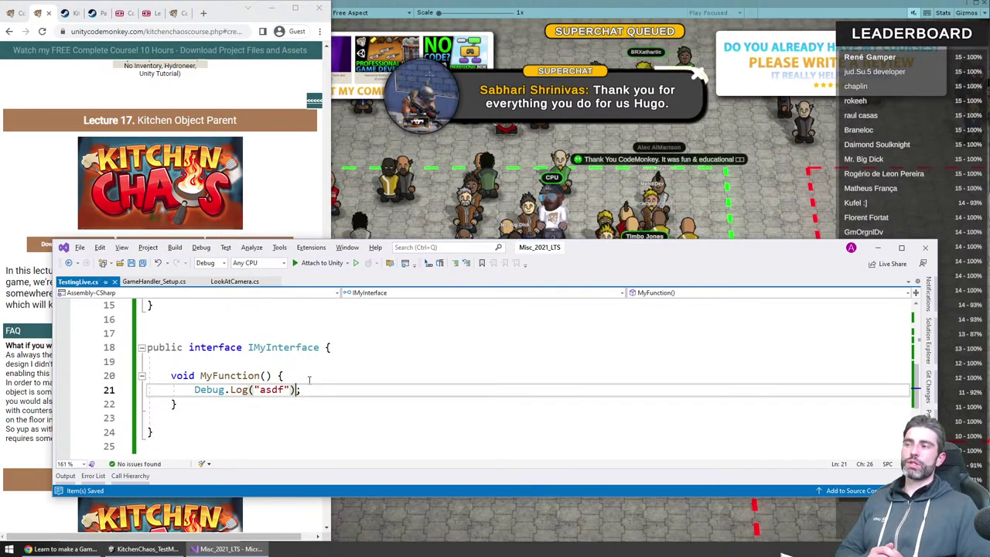
double_click(283, 348)
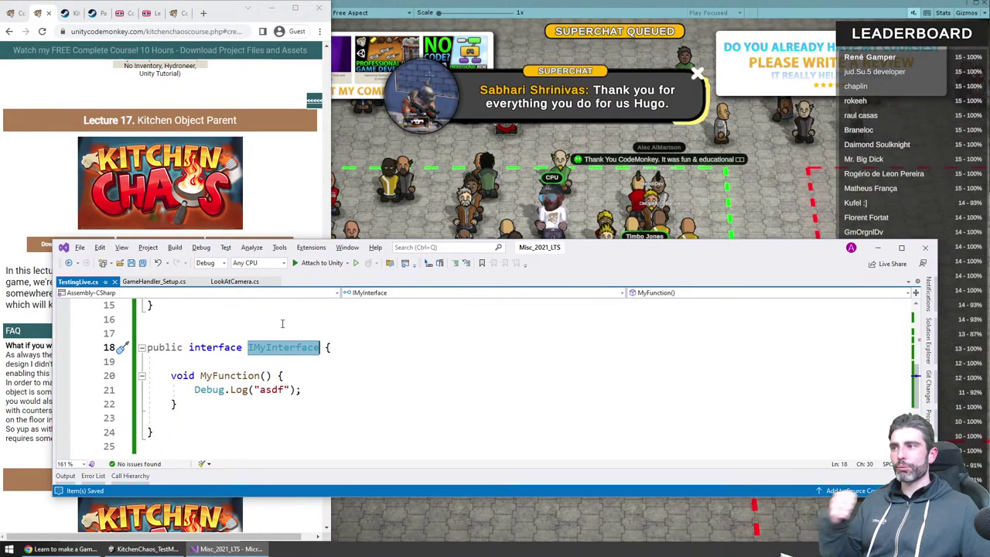
left_click(331, 377)
left_click(212, 403)
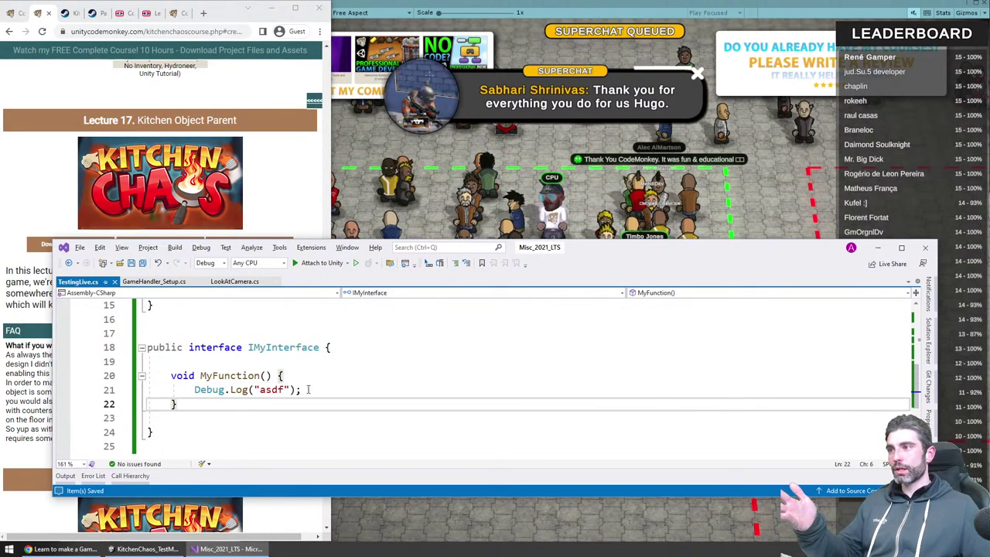
Step: Highlight MyFunction's default body and the IMyInterface name, then move the editor aside
left_click_drag(273, 376, 253, 404)
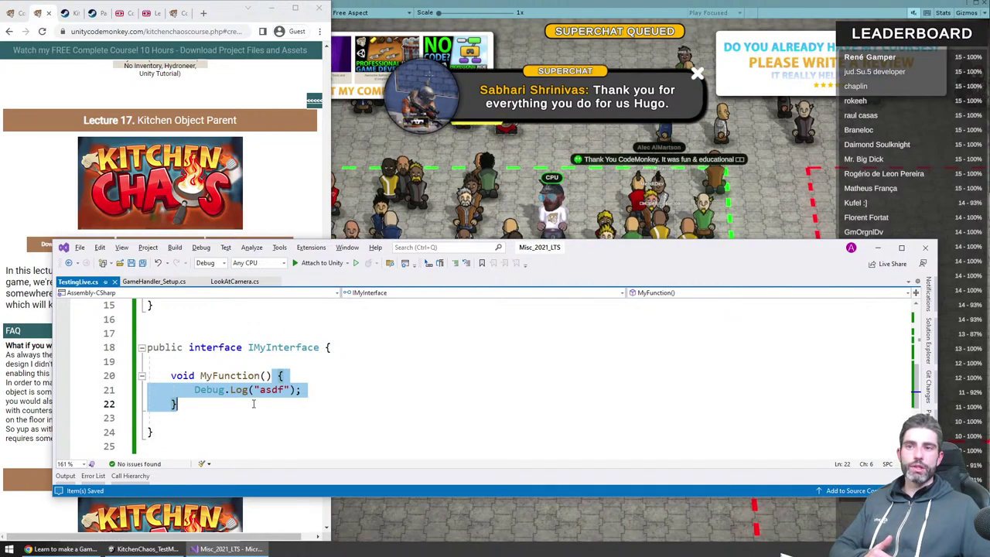
left_click(253, 404)
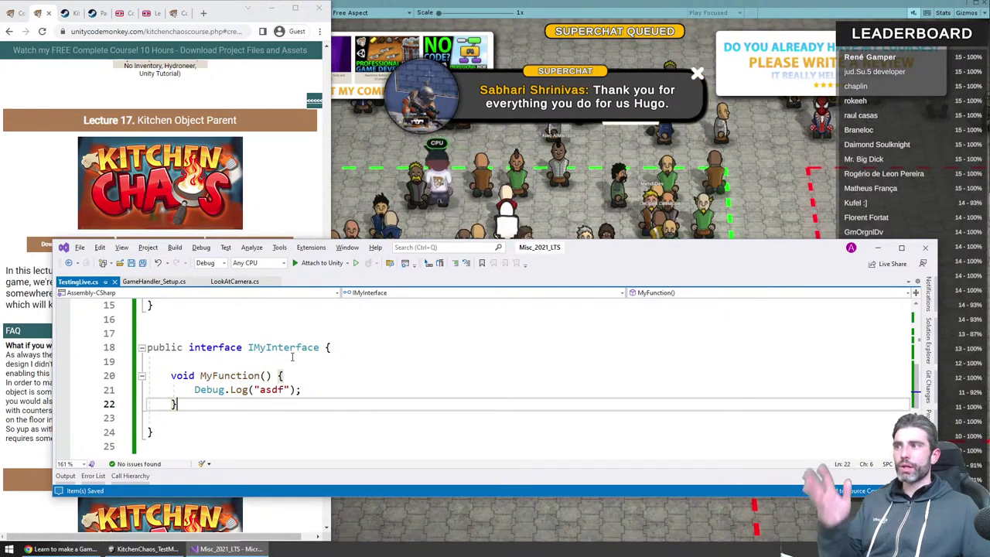
left_click(292, 357)
double_click(293, 353)
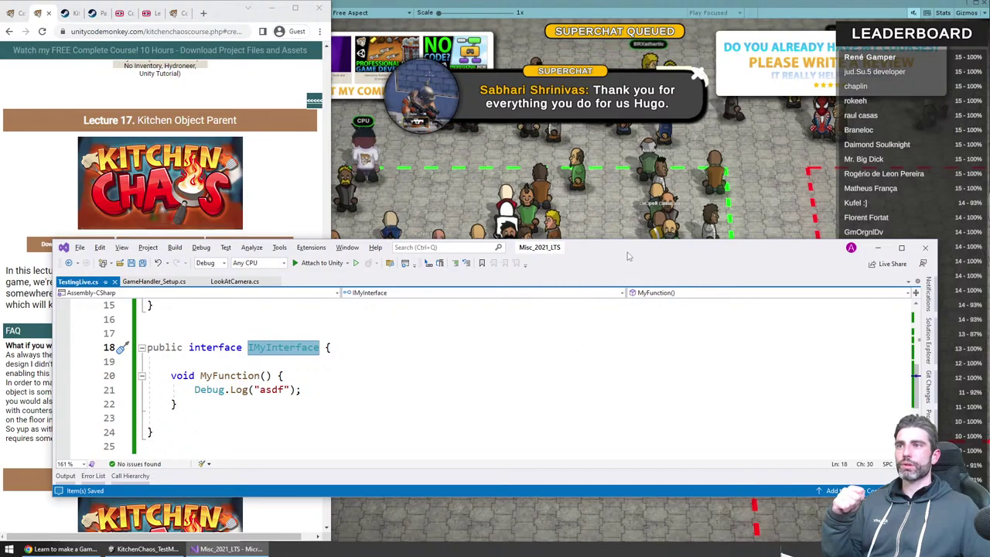
left_click_drag(627, 255, 687, 301)
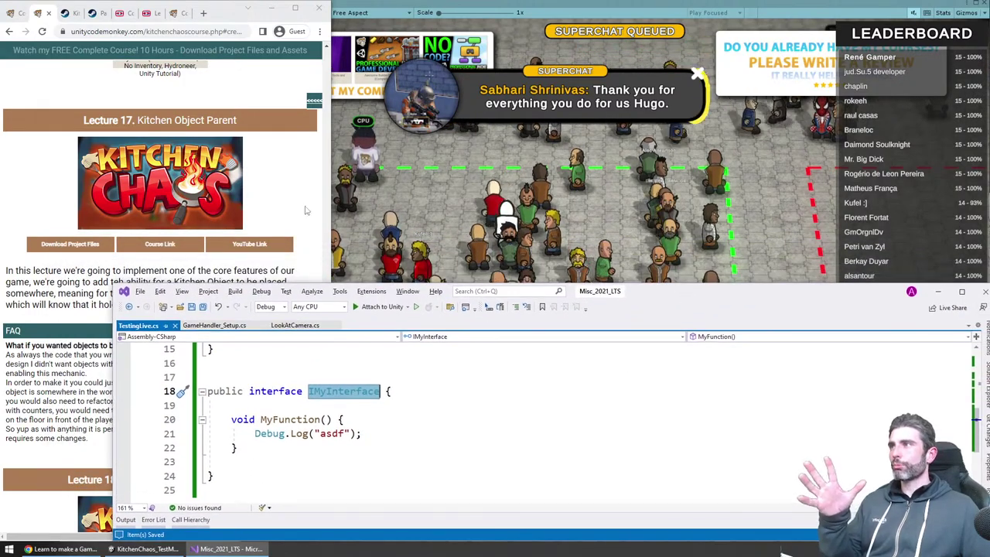
Step: Scroll Lecture 18's notes to Related Videos and copy the 'What are Interfaces?' video link
left_click(59, 355)
scroll(224, 155, "down", 5)
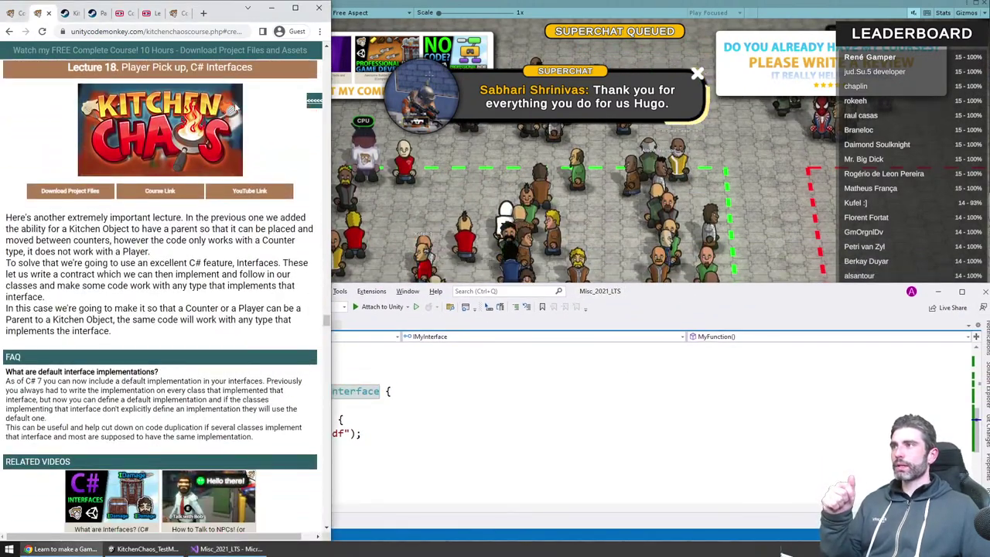
scroll(205, 260, "down", 2)
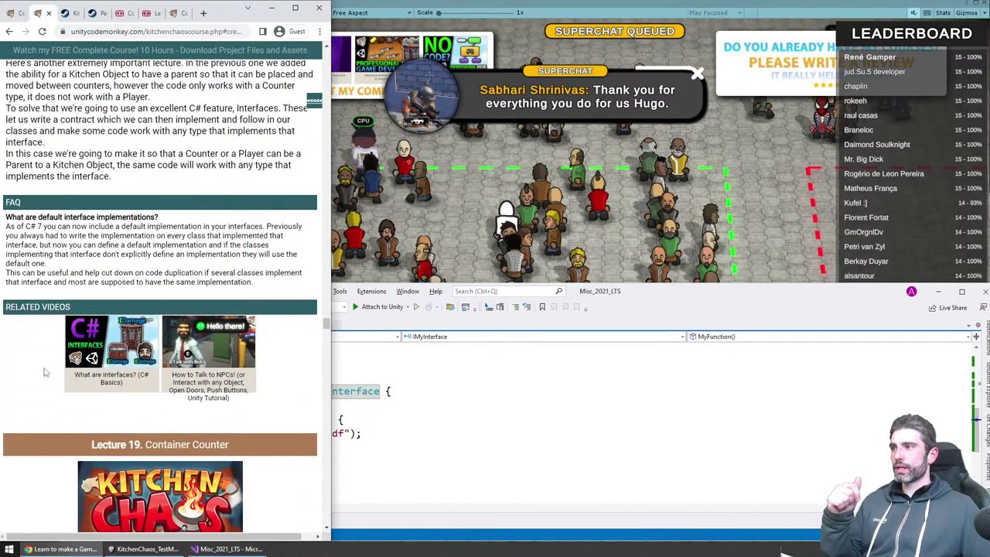
right_click(121, 352)
left_click(155, 428)
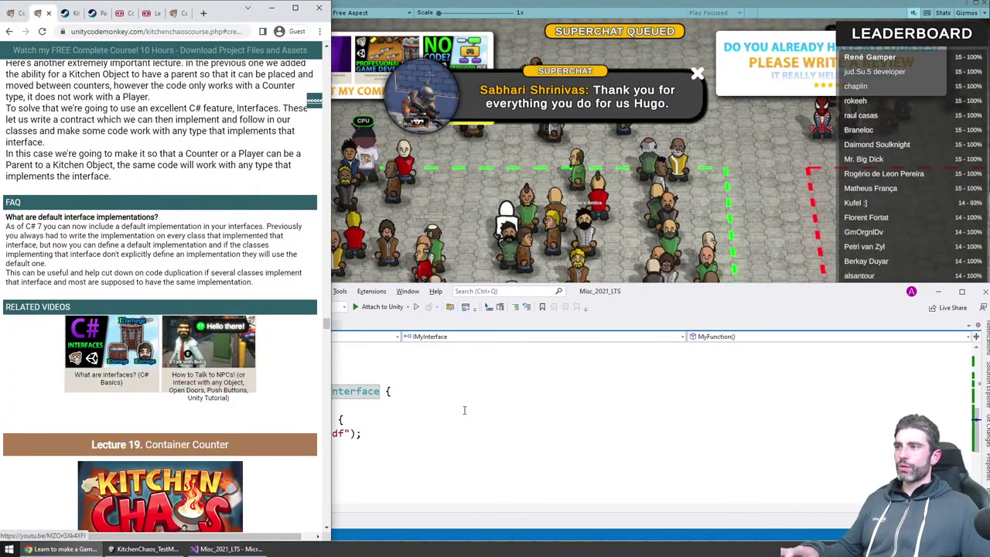
key("alt+Tab")
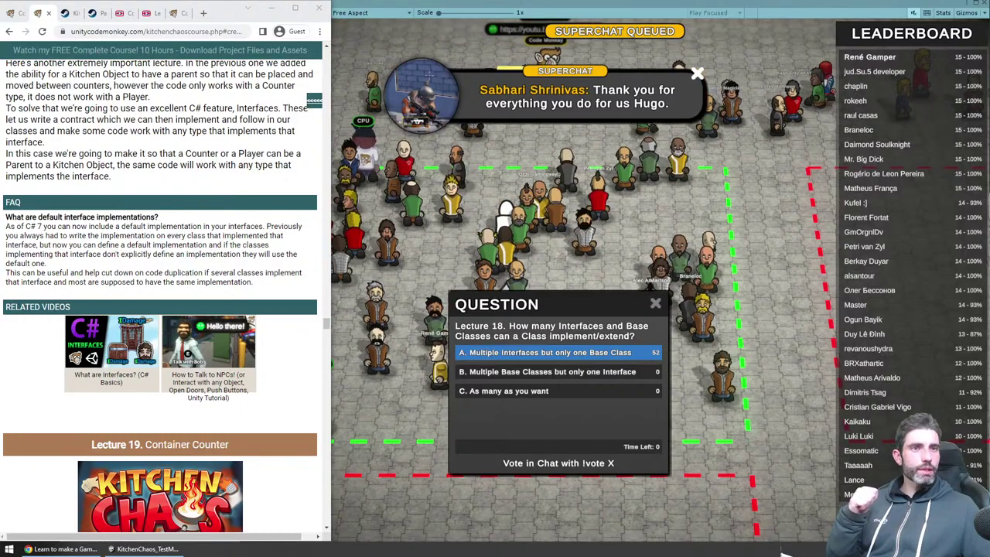
Step: Switch between the Unity Game view and the course page, ending with the game view in front
left_click(945, 118)
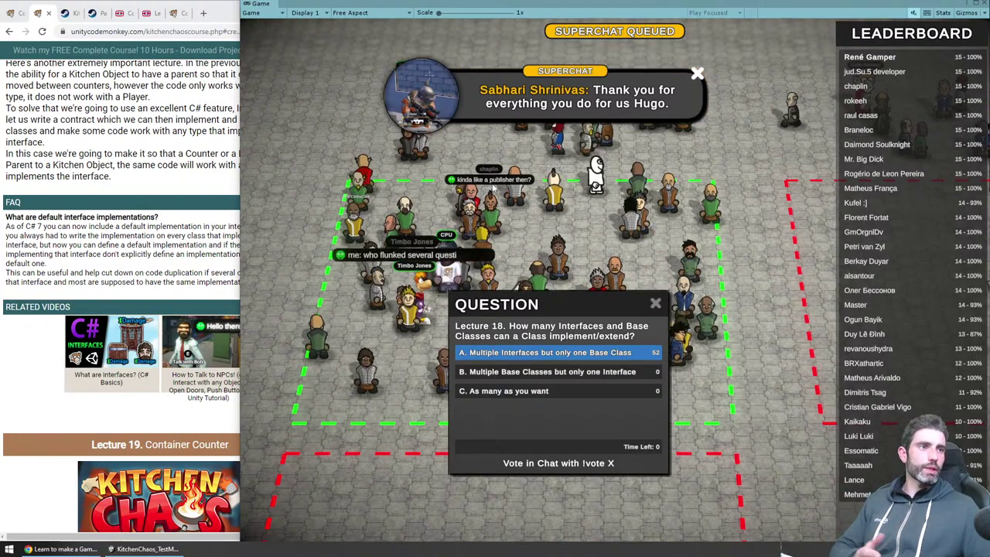
left_click(92, 191)
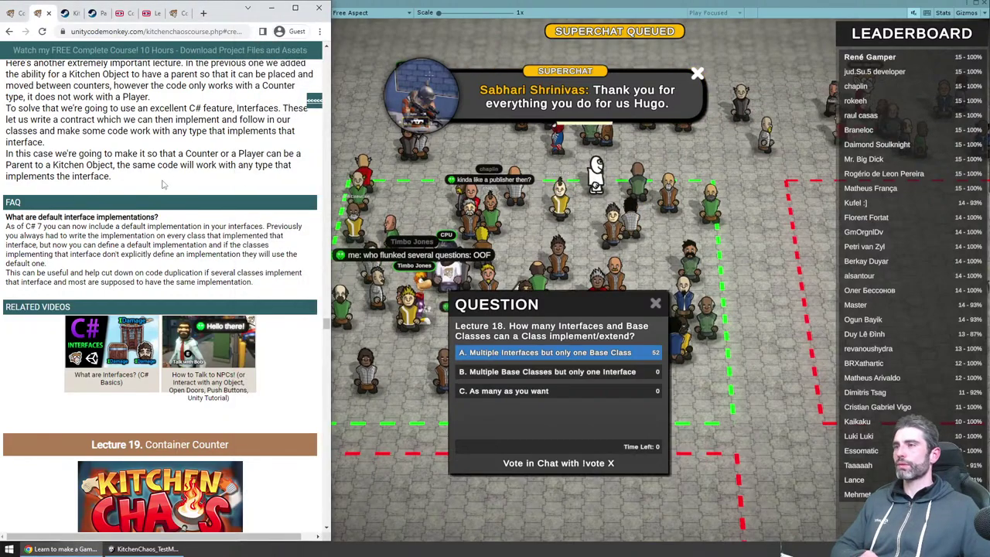
left_click(575, 206)
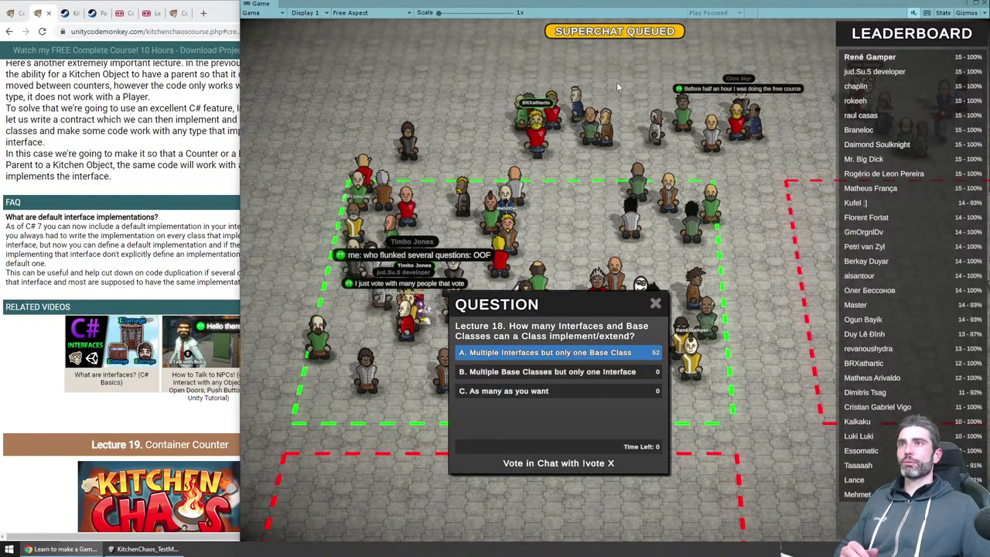
Step: Show the next superchat, scroll the course page to Lecture 14's FAQ, and refocus the game
left_click(629, 33)
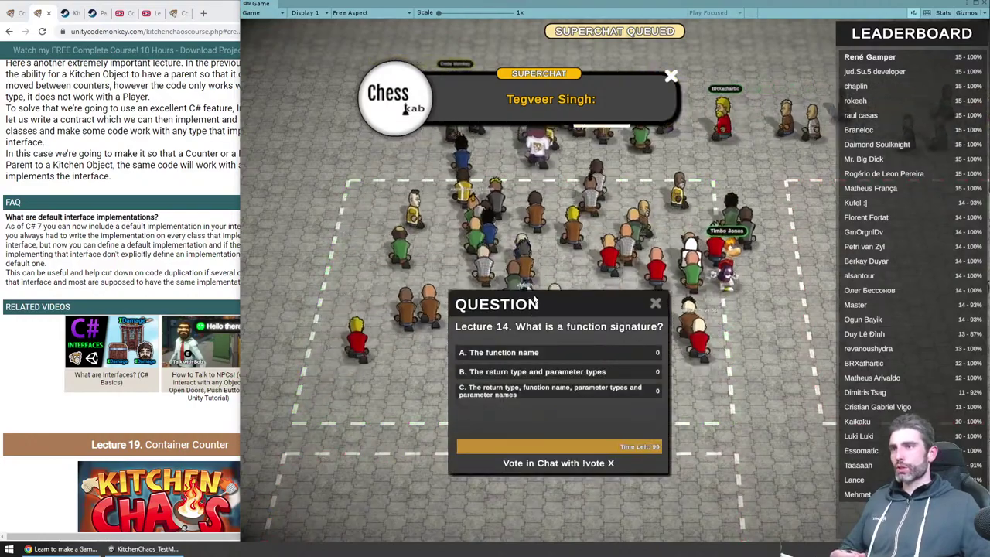
left_click(136, 229)
scroll(135, 230, "up", 6)
scroll(135, 230, "up", 10)
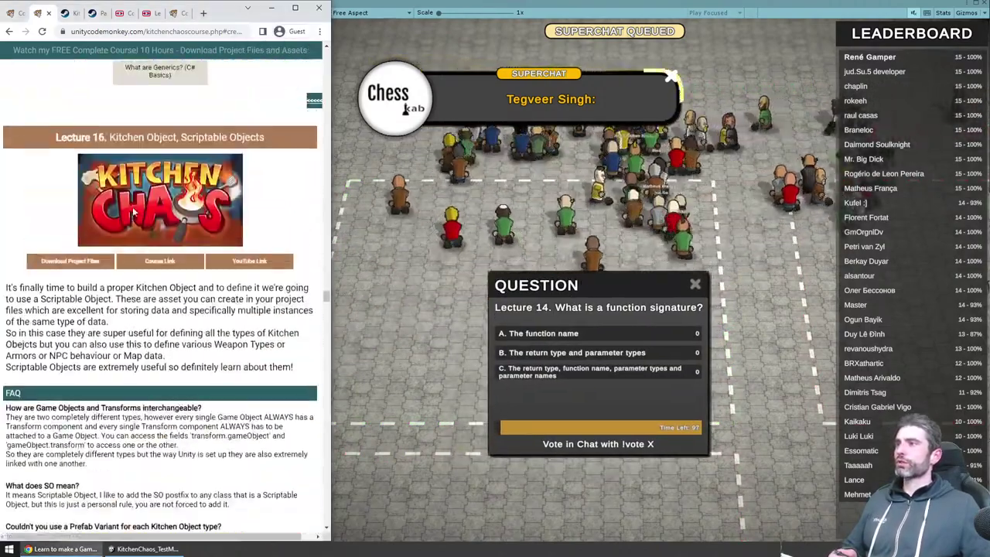
scroll(124, 199, "down", 2)
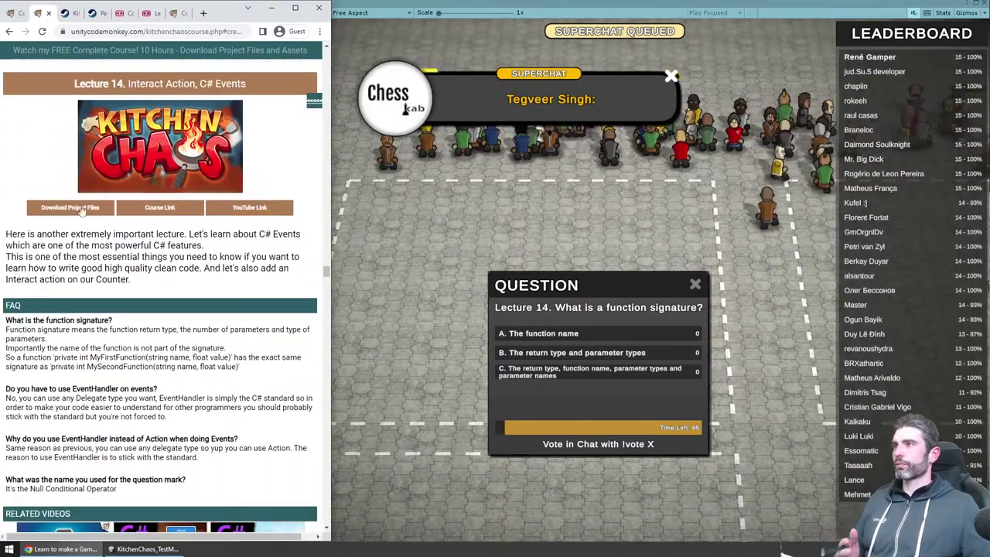
scroll(136, 232, "up", 1)
scroll(147, 263, "down", 1)
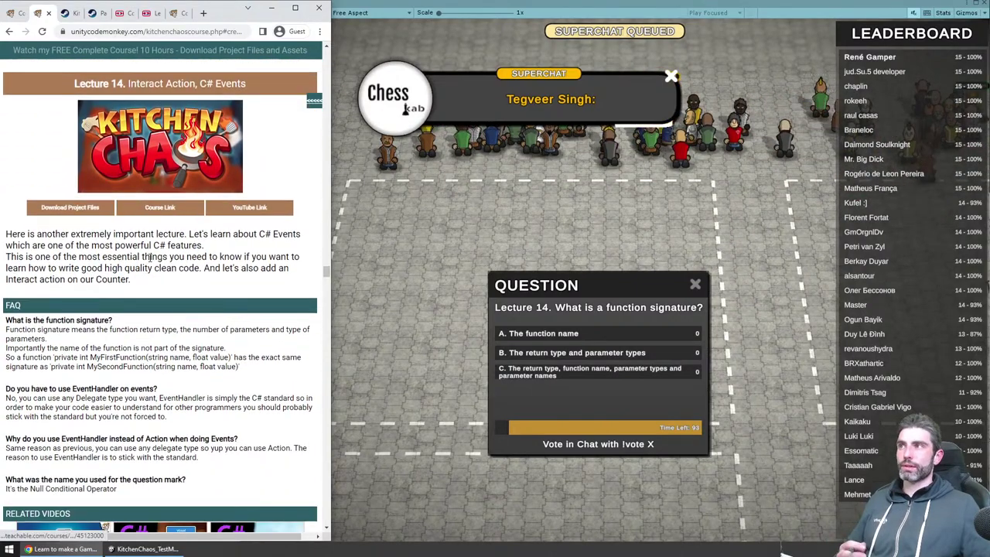
left_click(464, 255)
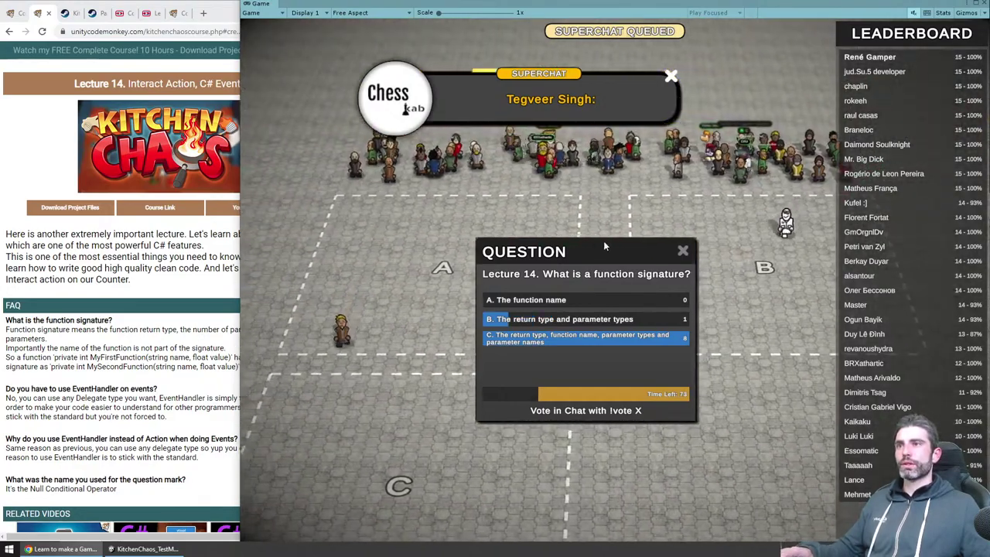
Step: Drag the function-signature QUESTION panel to the right side of the Game view
left_click_drag(603, 242, 656, 314)
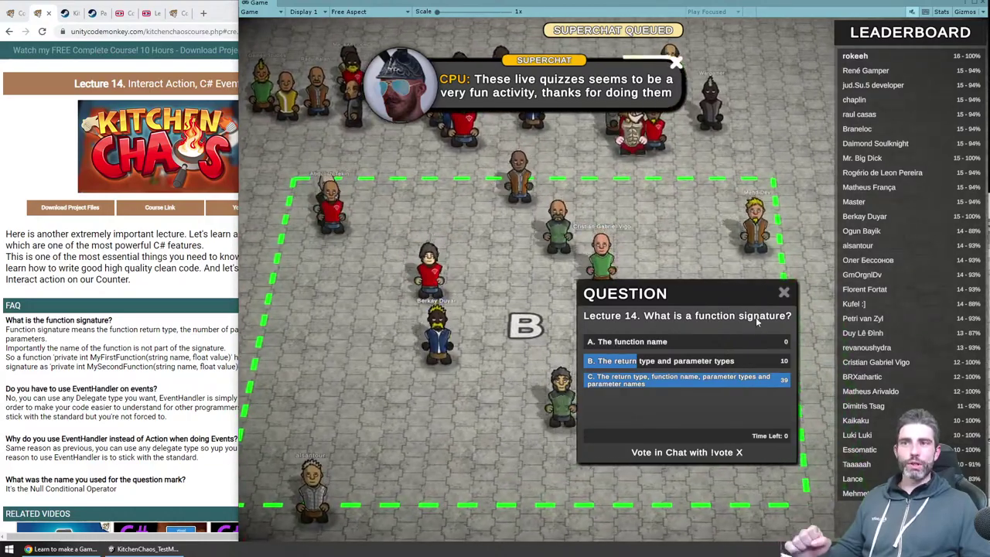
Step: Drag the finished QUESTION panel down to the lower centre of the Game view
left_click_drag(712, 294, 589, 338)
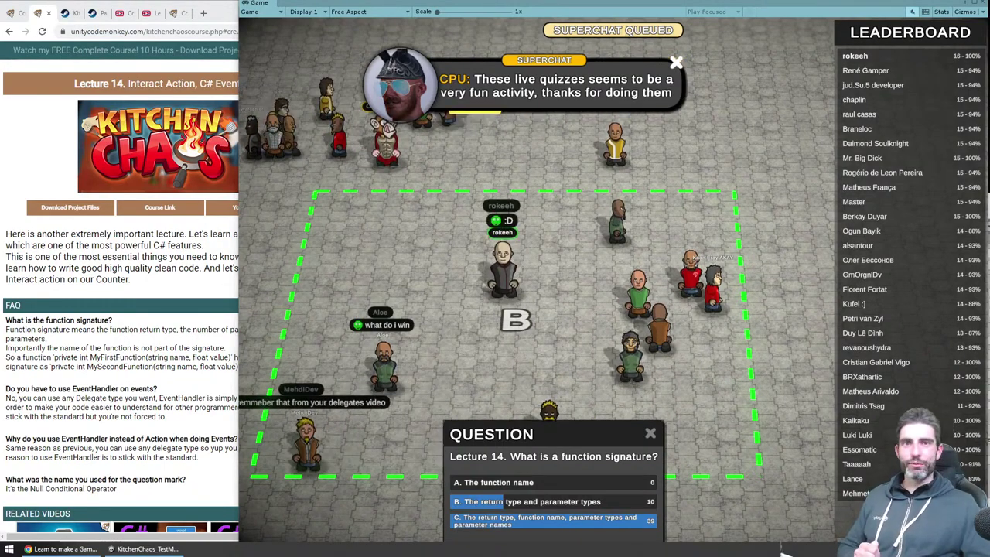
Step: Declare 'private delegate int MyDelegate(string param);' in TestingLive.cs and save
key("alt+Tab")
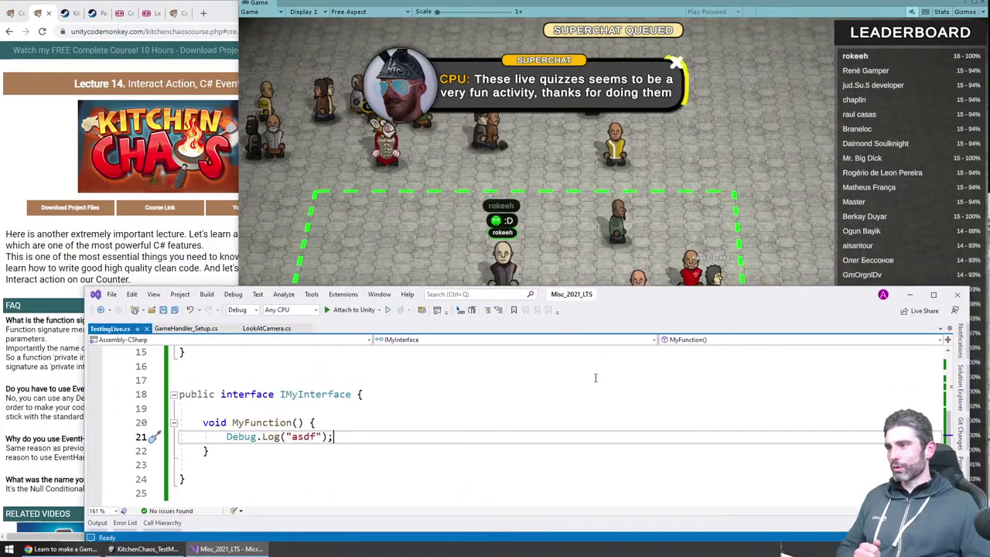
scroll(246, 424, "up", 4)
key("Return")
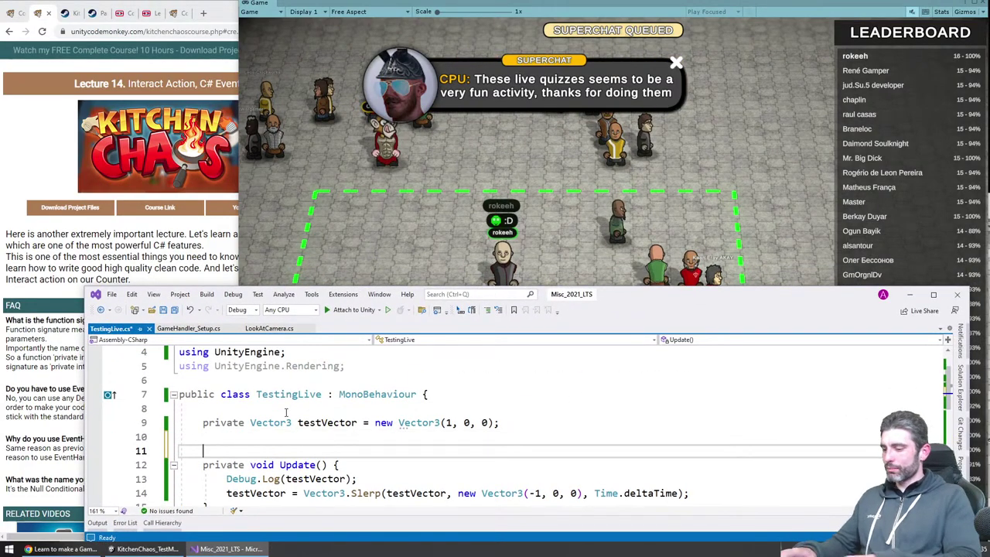
type("private delege")
key("BackSpace")
type("ate ")
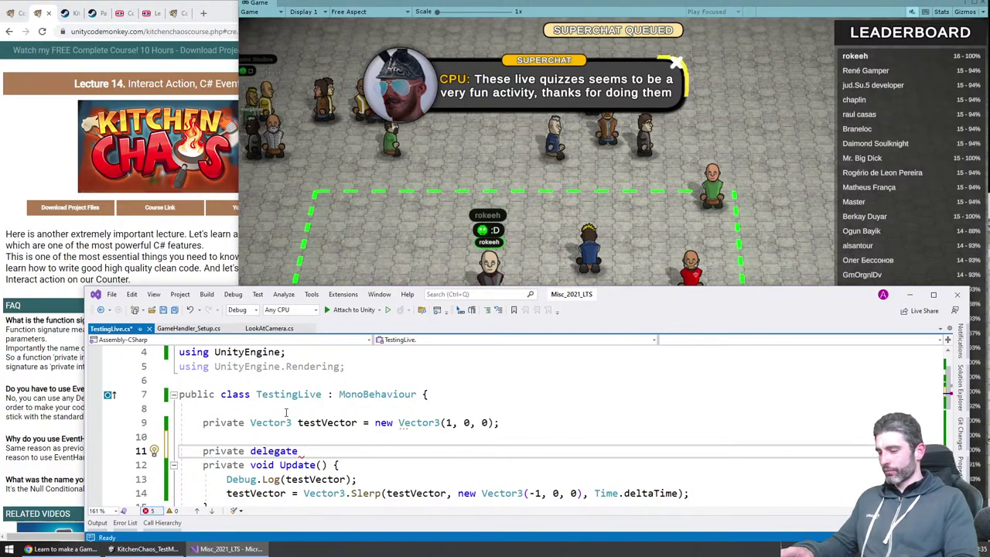
type("MyDelegate")
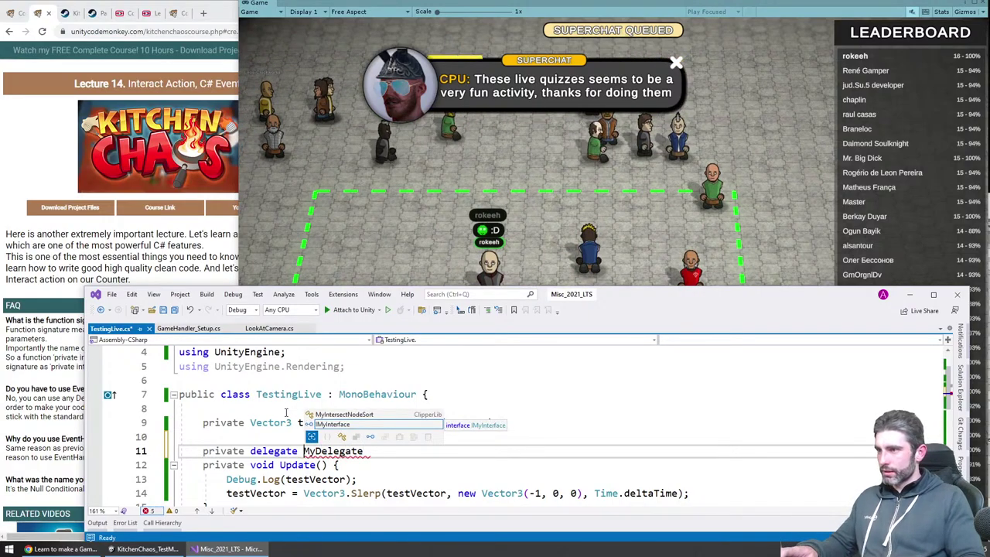
key("BackSpace")
key("BackSpace")
key("BackSpace")
key("BackSpace")
type("tin")
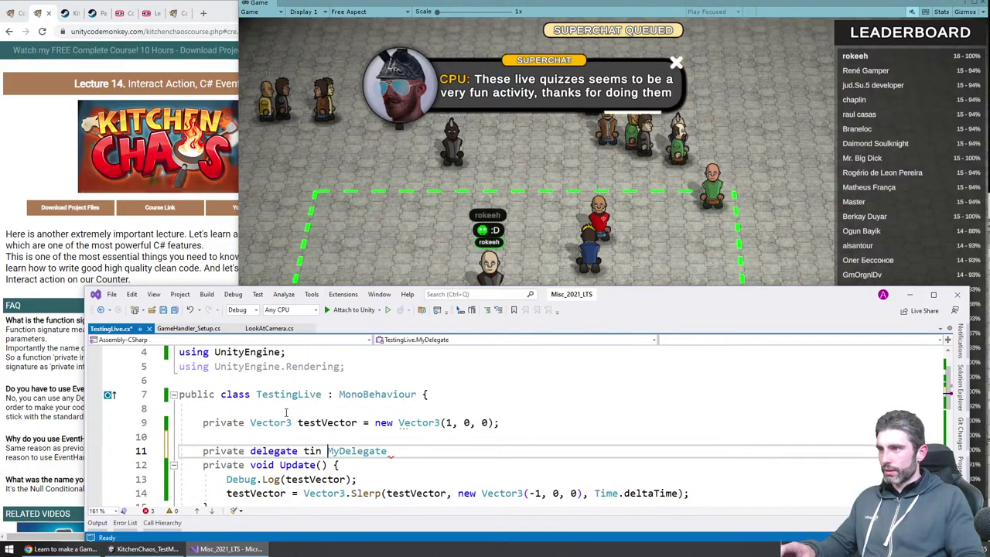
key("ctrl+shift+Left")
type("int MyDelegate(string param")
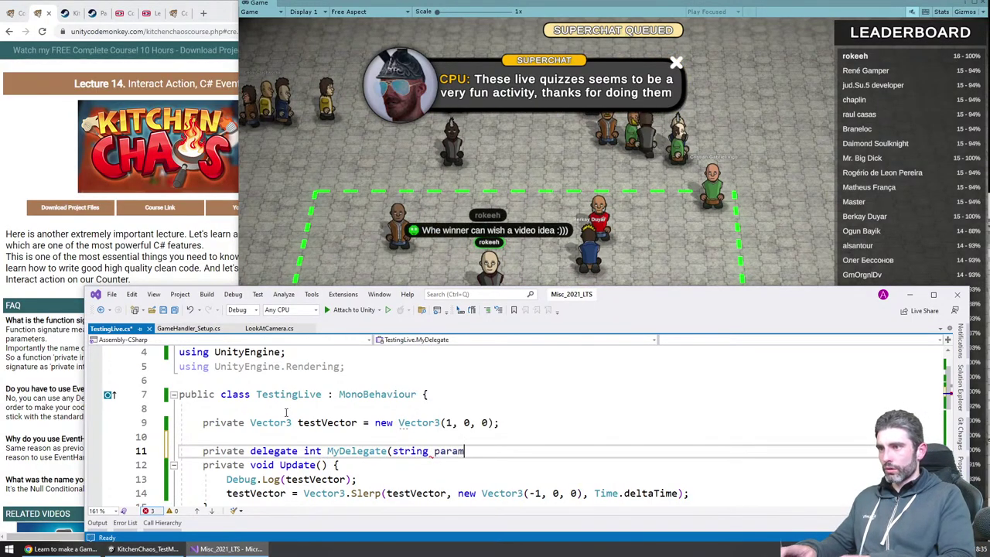
type(");")
key("Return")
key("ctrl+s")
Step: Write 'private int Myfunction(string myString) {' and move it below Update
scroll(325, 410, "down", 2)
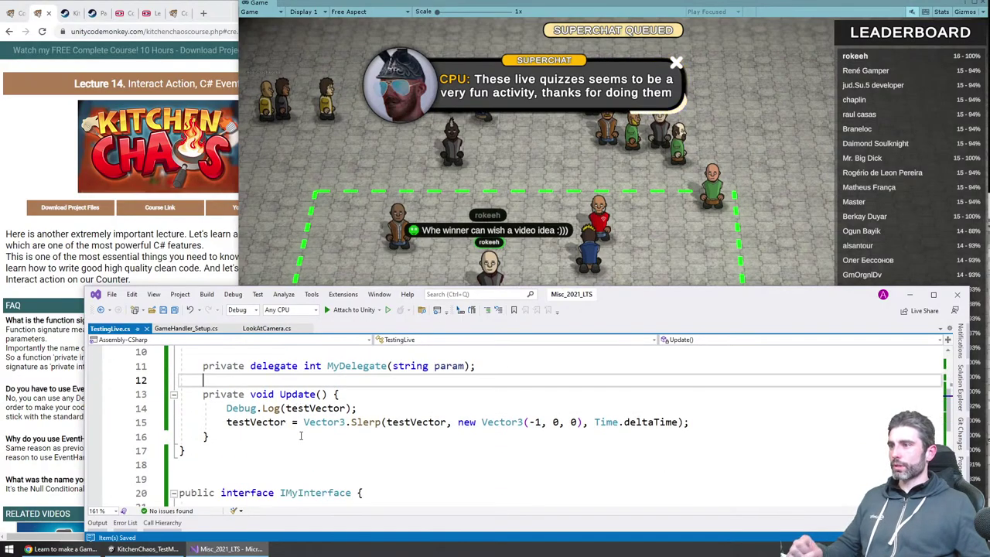
key("Return")
type("private void")
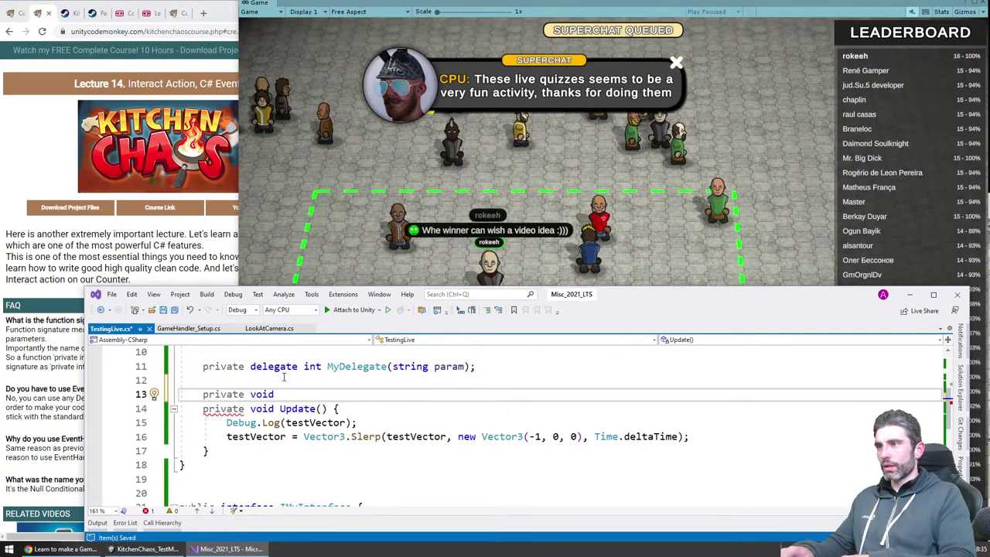
key("ctrl+shift+Left")
type("int Myfunction(")
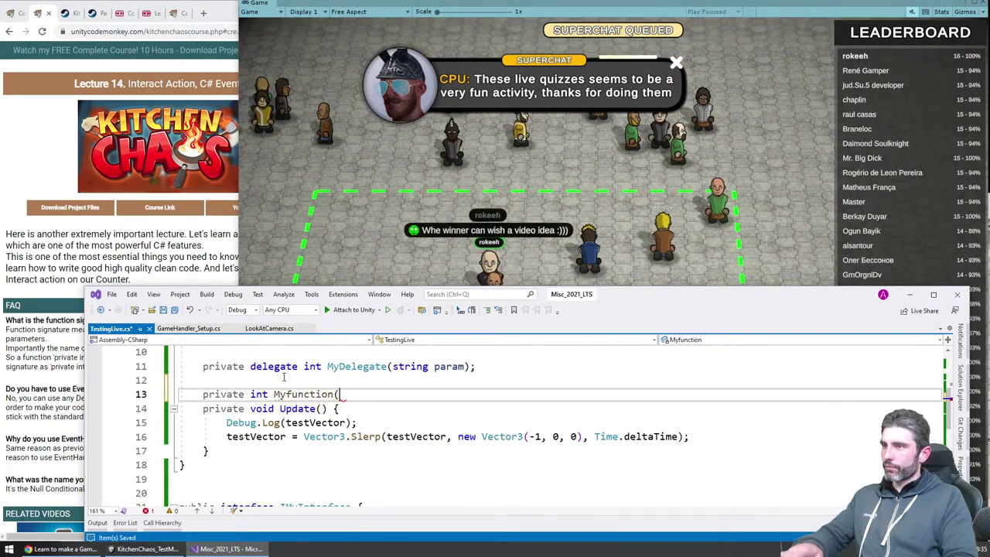
type("string myStrin")
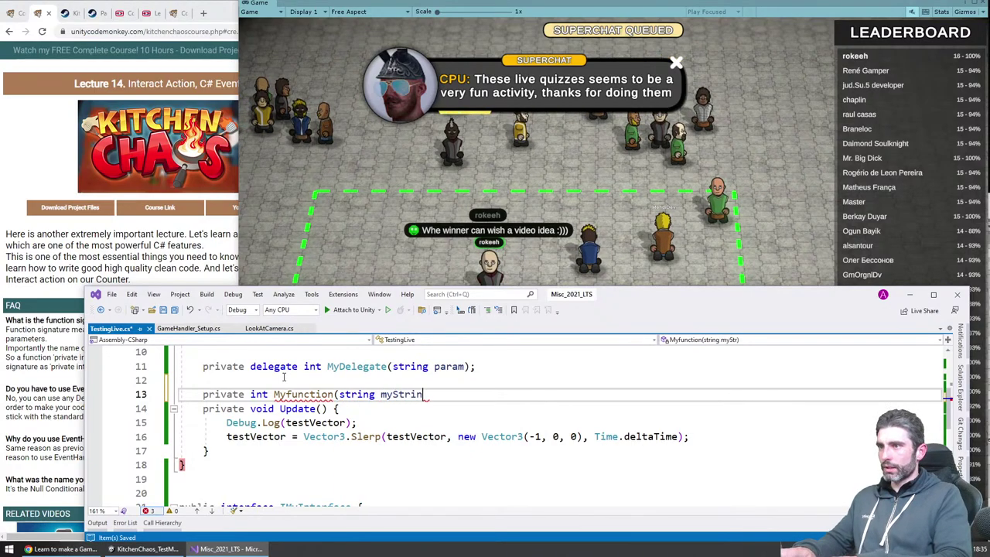
type("g) {")
key("shift+Up")
key("shift+Up")
key("ctrl+c")
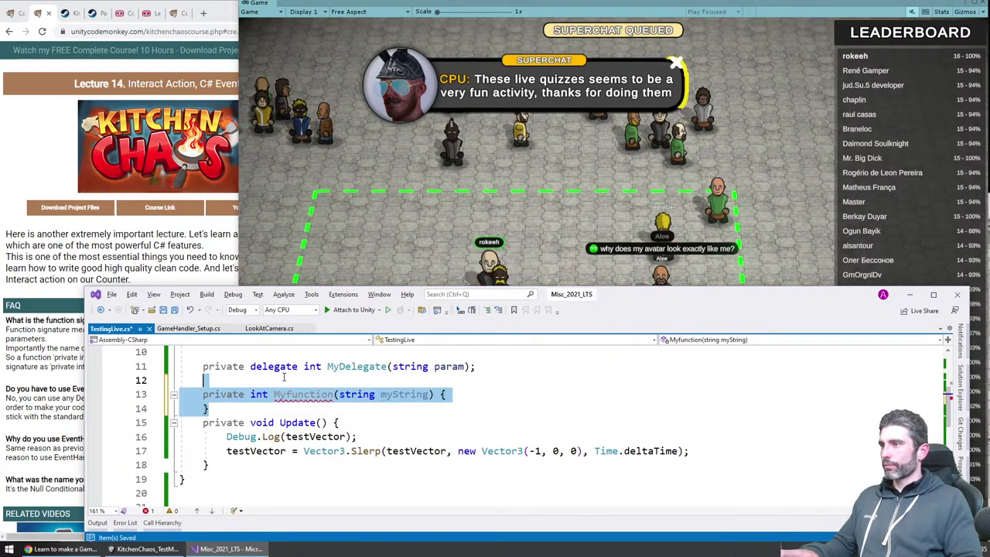
key("Delete")
key("Down")
key("End")
key("Return")
key("ctrl+v")
Step: Add the return -1 statement to the method and capitalise its name to MyFunction
key("Up")
key("ctrl+Right")
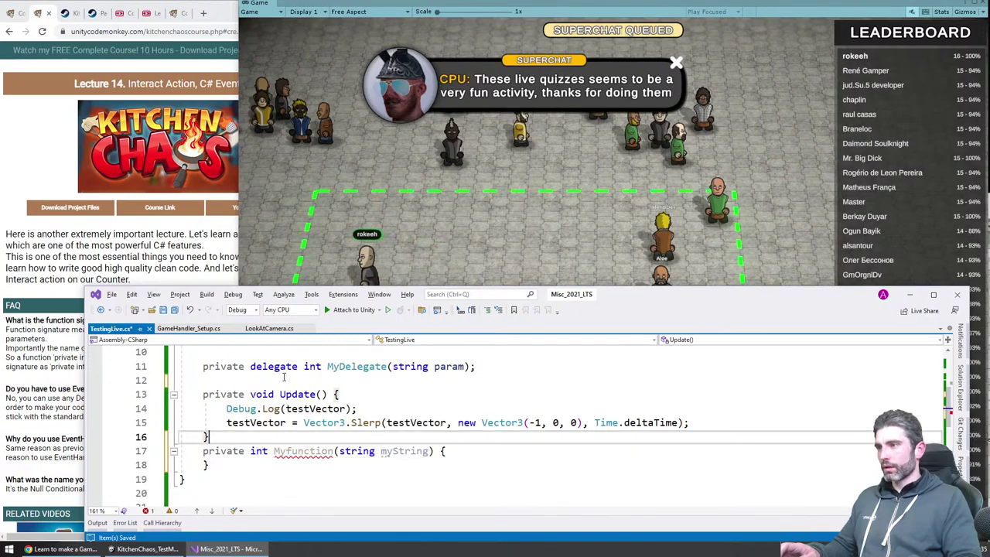
key("End")
key("Return")
type("return")
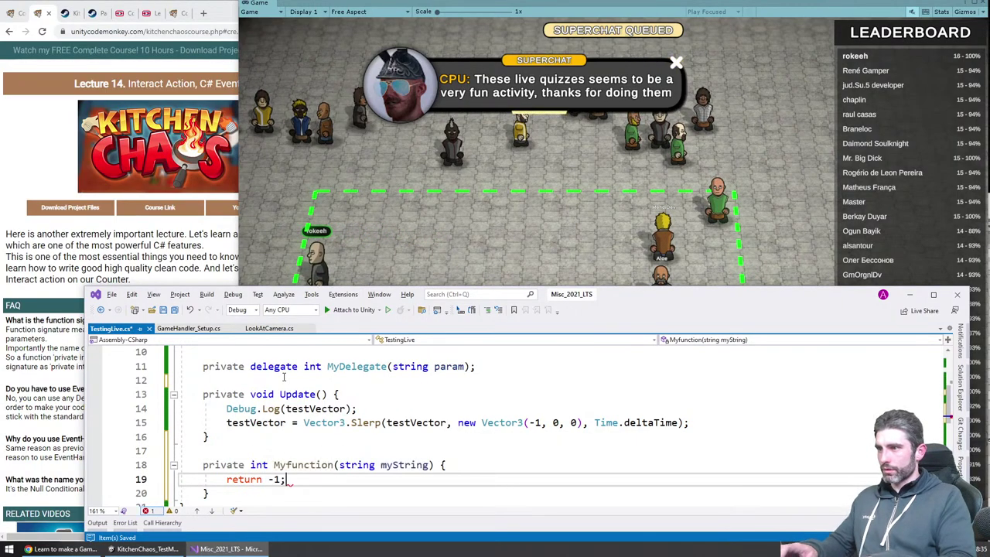
key("Up")
key("shift+Right")
type("F")
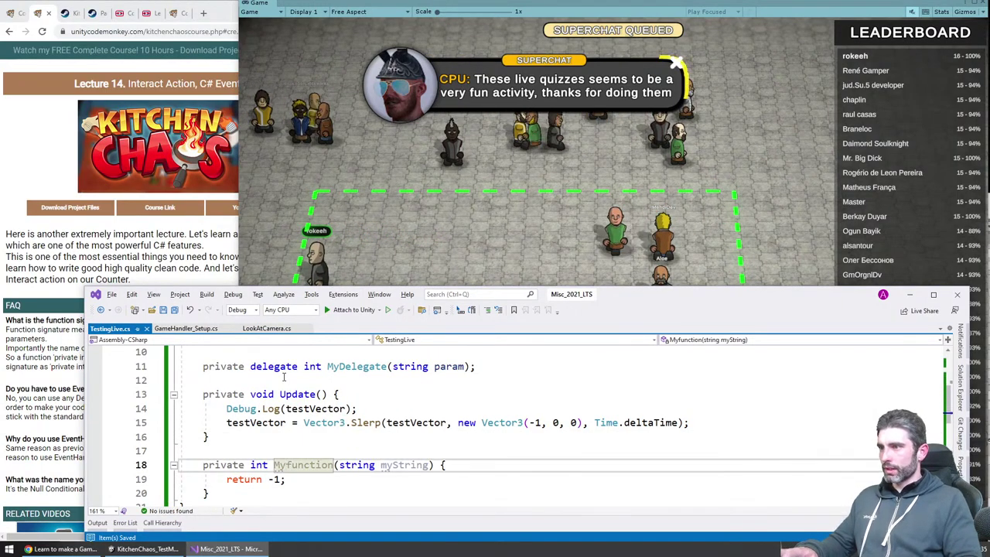
key("End")
key("Up")
key("Up")
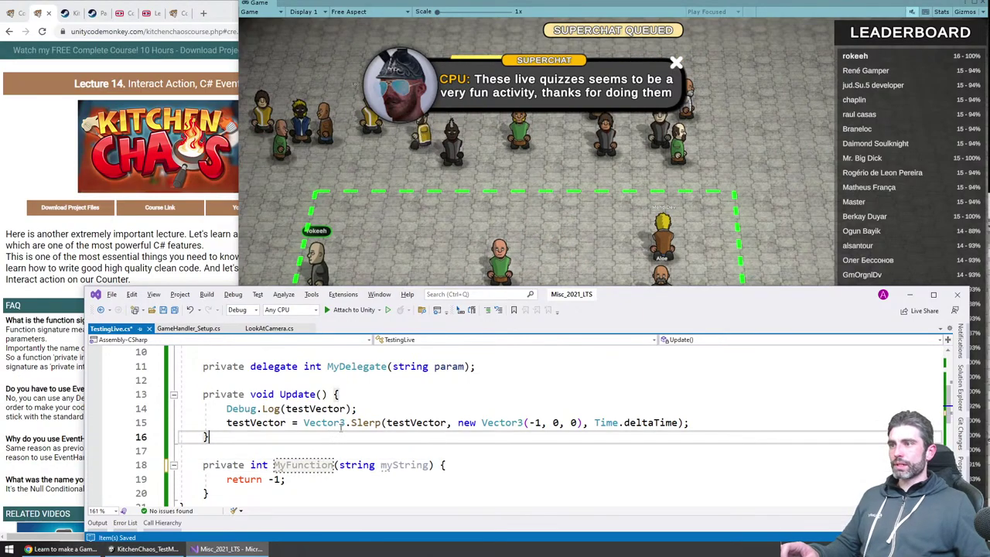
key("shift+Down")
key("shift+Down")
key("shift+Down")
key("shift+Down")
key("shift+Down")
Step: Highlight the int return types, names and string parameters of MyDelegate and MyFunction to compare
left_click_drag(508, 358, 496, 348)
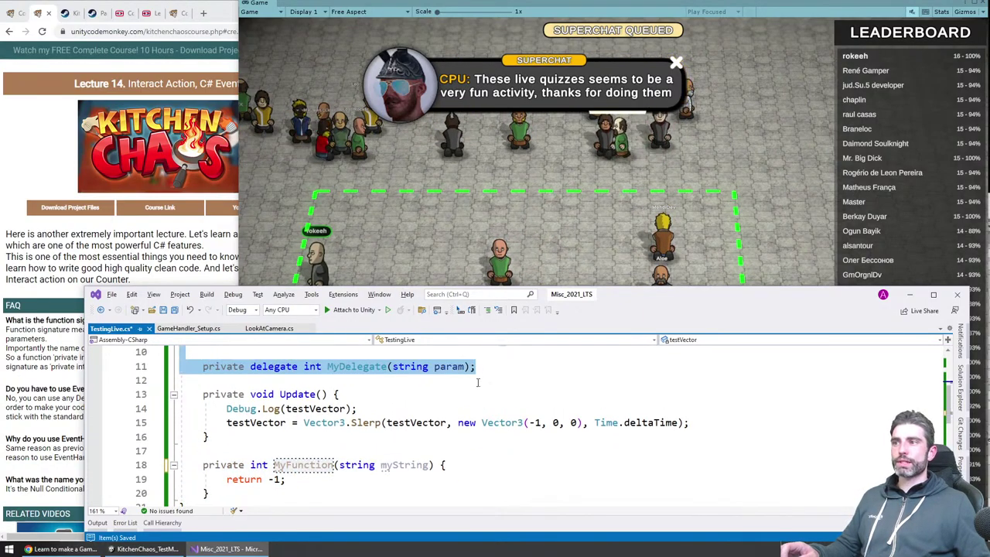
left_click(407, 394)
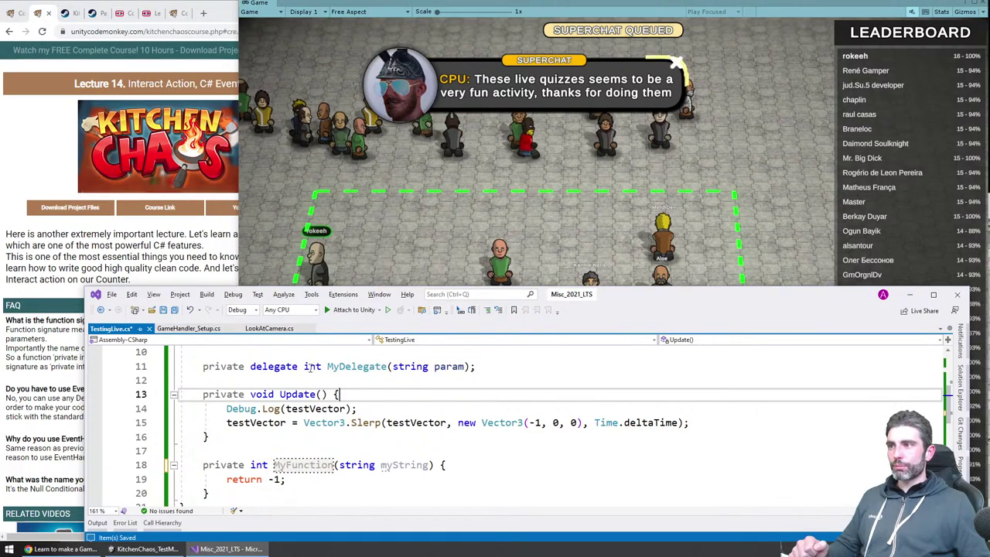
double_click(312, 366)
key("ctrl+F3")
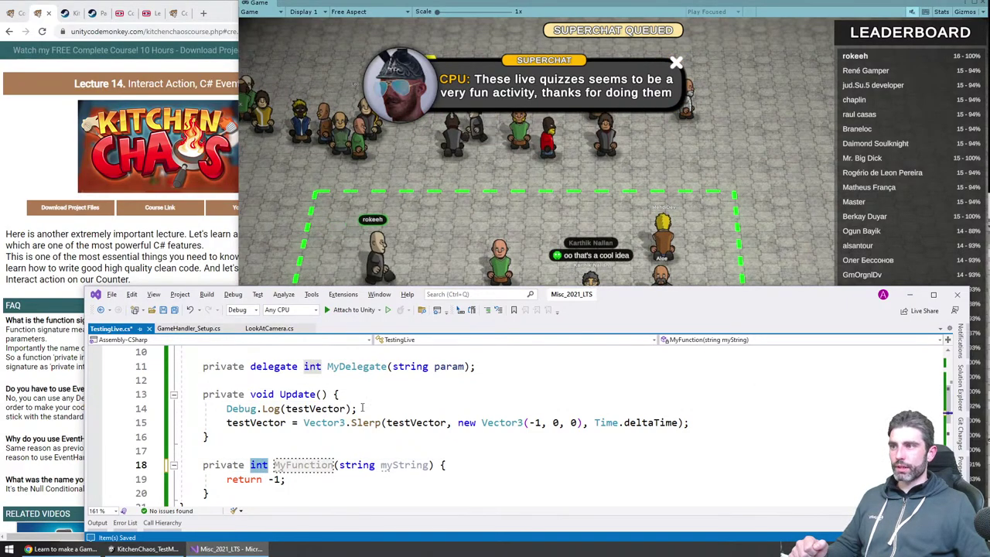
double_click(357, 465)
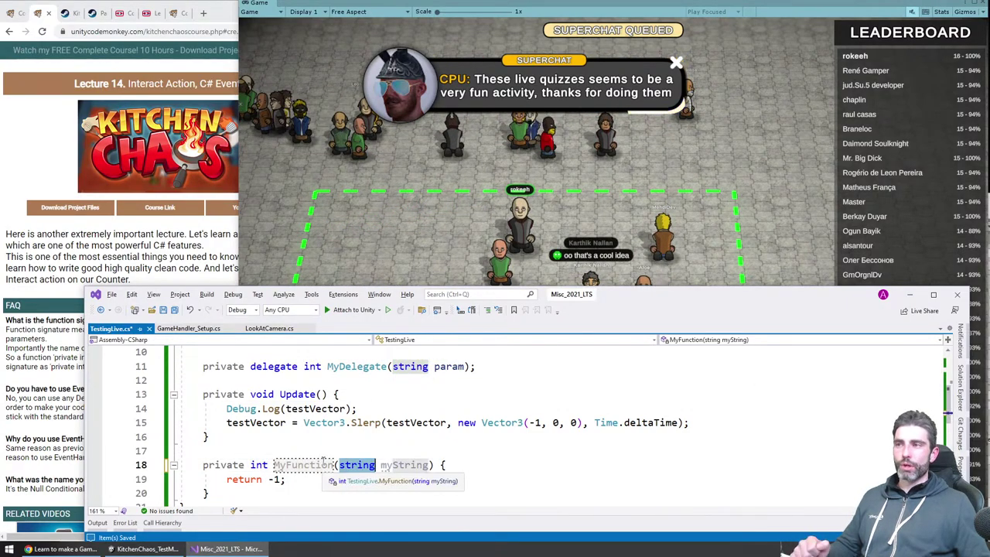
double_click(356, 368)
double_click(303, 465)
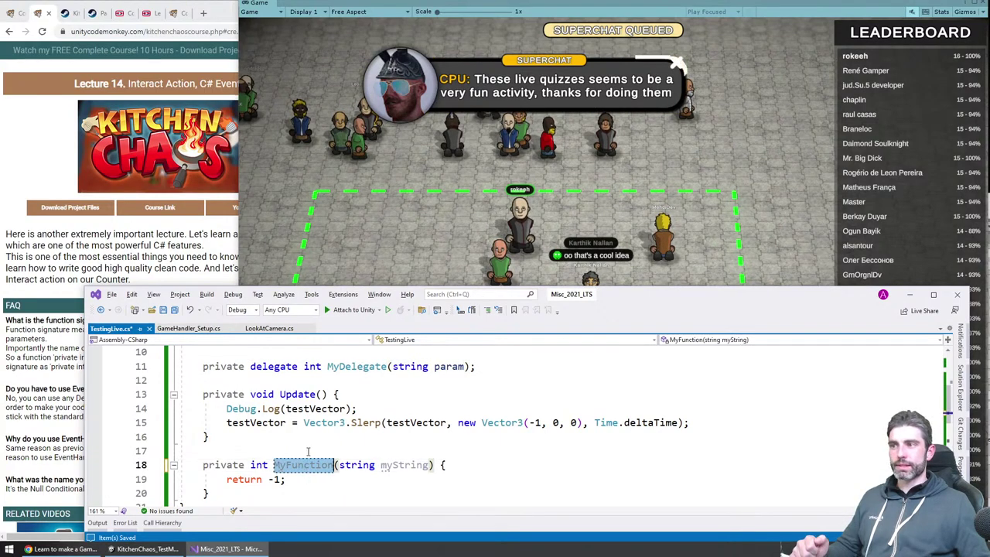
double_click(404, 465)
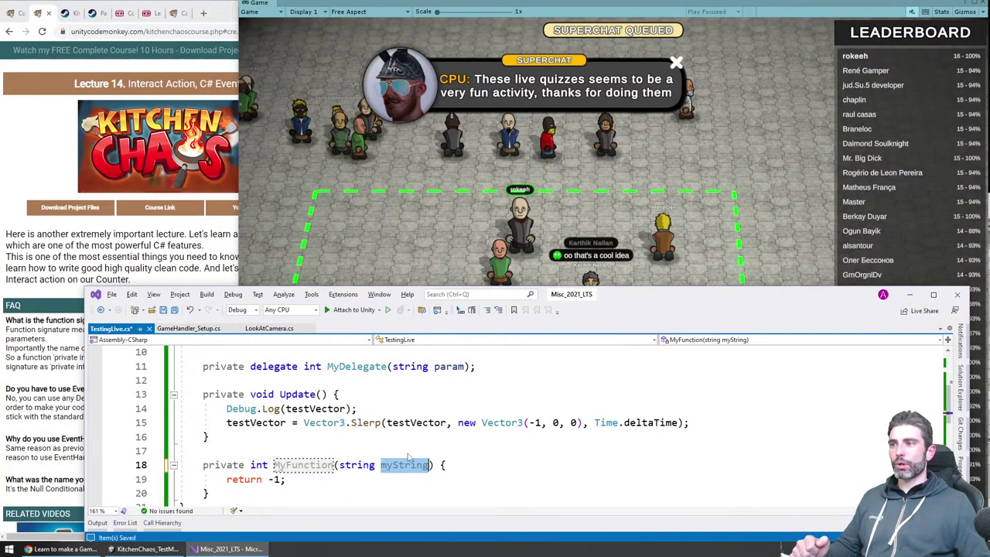
left_click(387, 448)
left_click(325, 368)
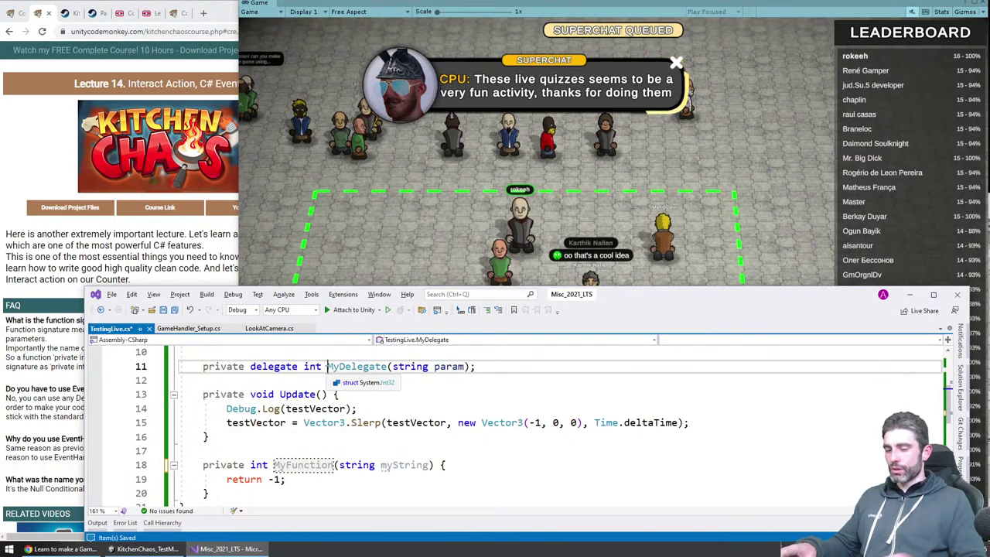
Step: Declare a 'MyDelegate myDelegate;' field and assign 'myDelegate = MyFunction;' in Update
key("Return")
type("privfate")
key("BackSpace")
key("BackSpace")
key("BackSpace")
key("BackSpace")
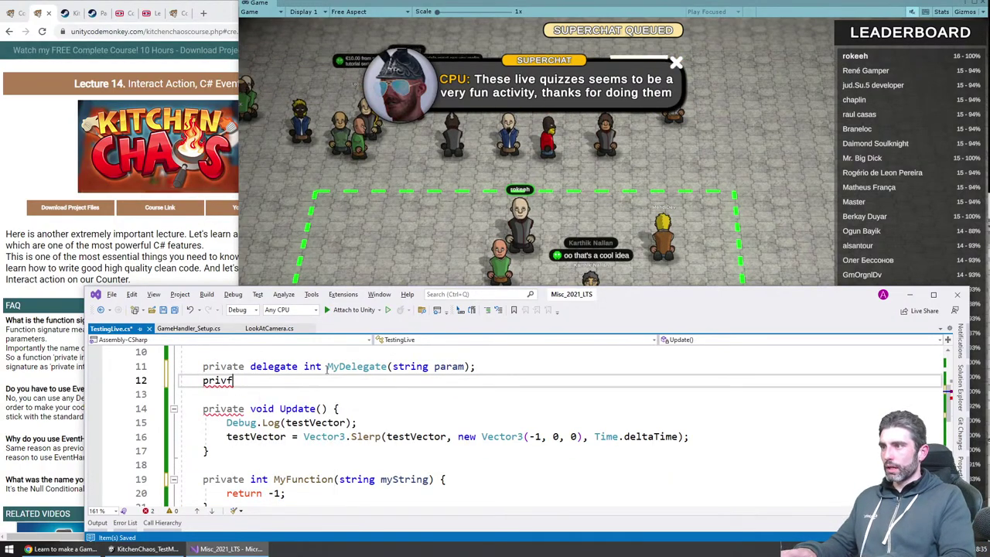
type("MyDelegate my")
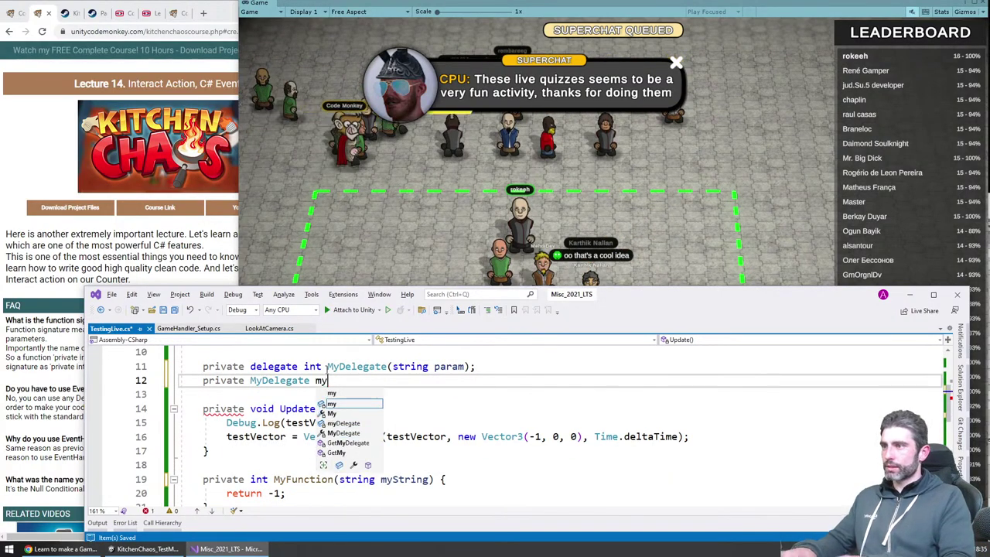
type("Delegate;")
key("Down")
key("Down")
key("Down")
key("Down")
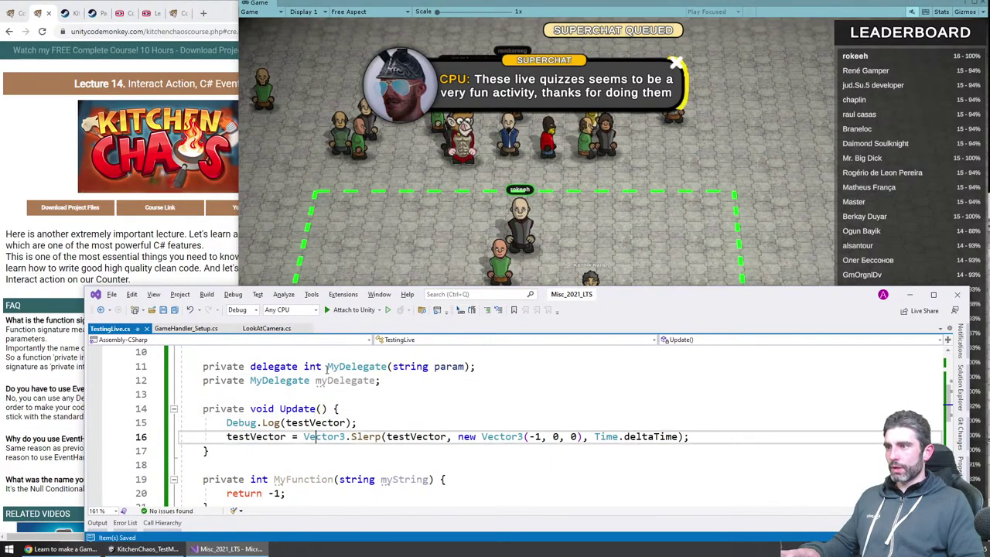
key("End")
key("Return")
type("myDelegate = MyFunction;")
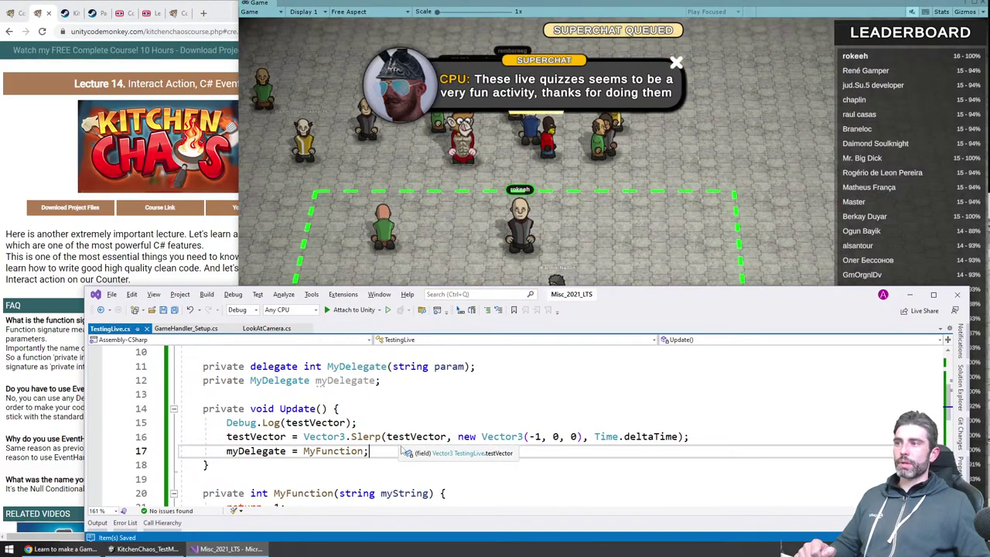
Step: Compare the delegate's param with MyFunction's myString parameter, then return to the Unity game view
left_click(303, 493)
scroll(294, 464, "down", 1)
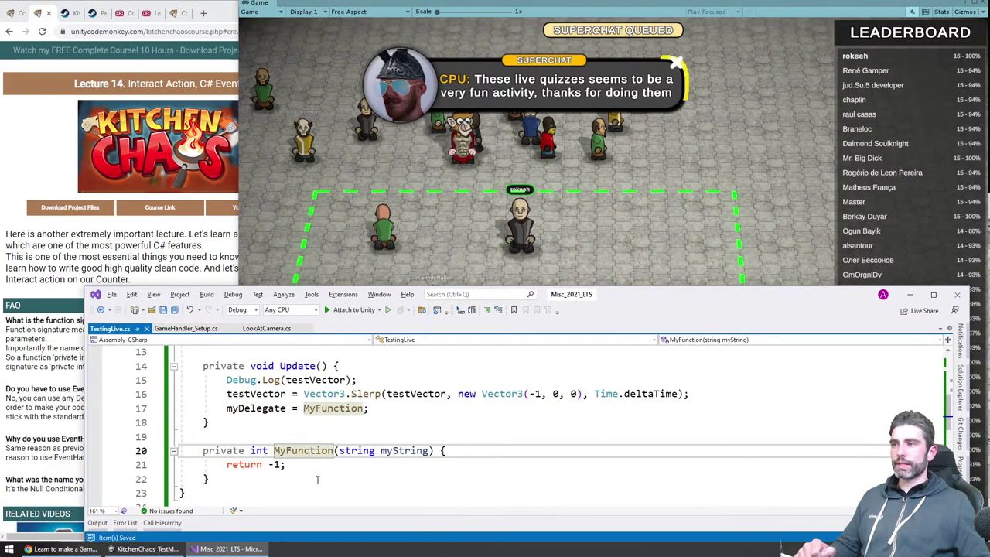
scroll(277, 384, "up", 1)
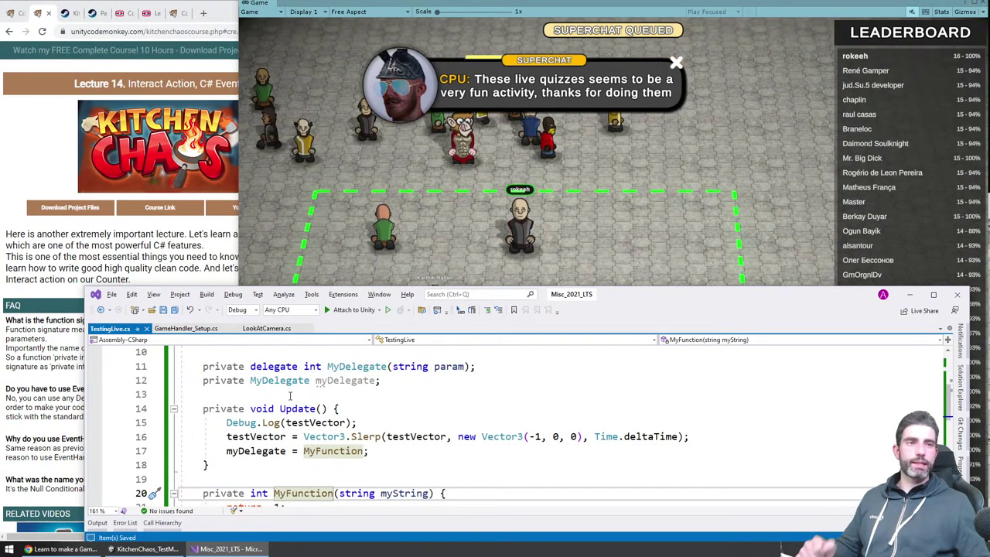
left_click(313, 368)
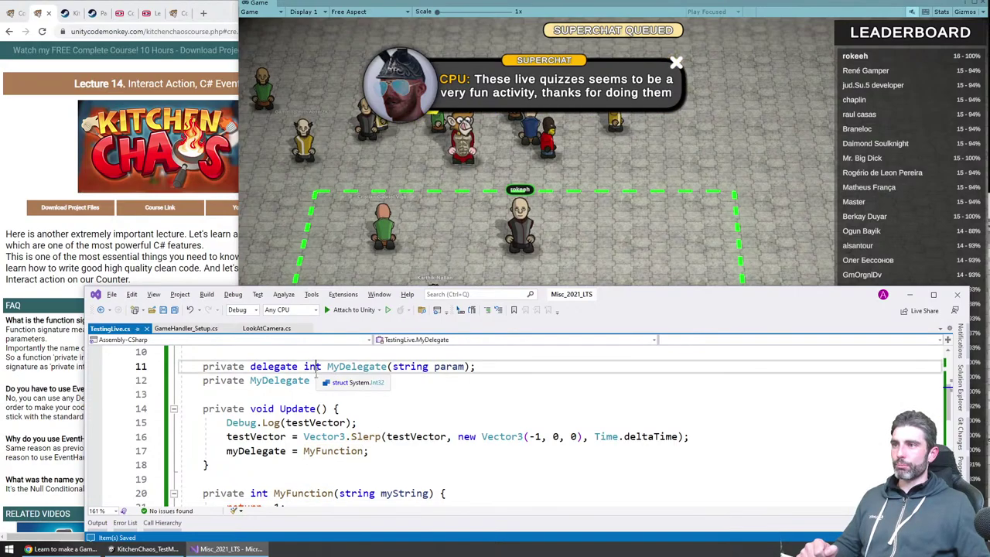
double_click(450, 367)
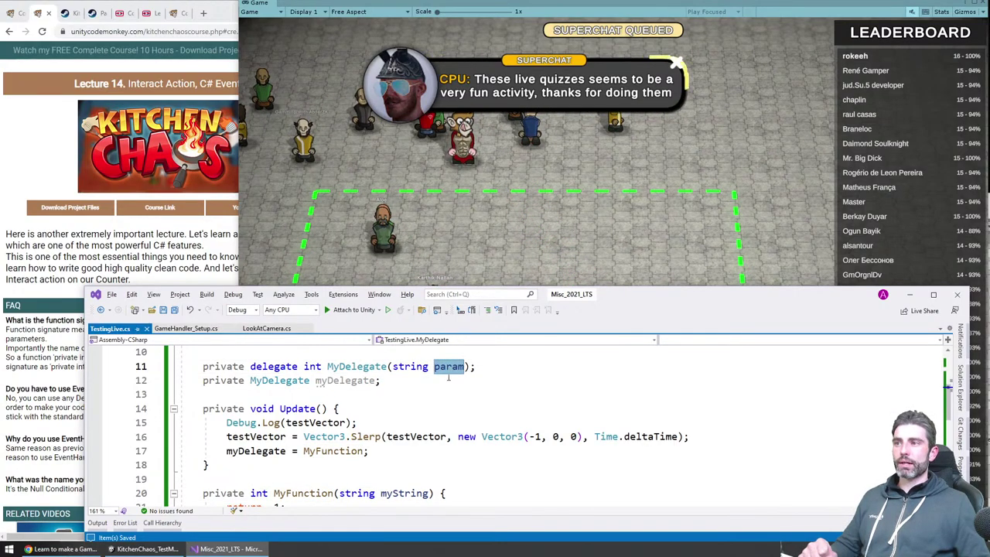
double_click(403, 494)
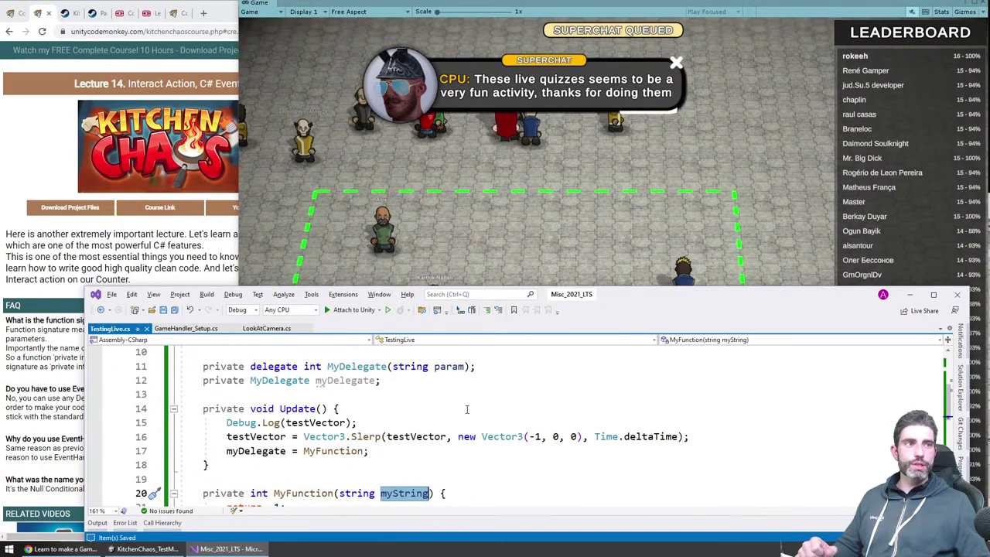
left_click(356, 493)
left_click(410, 367)
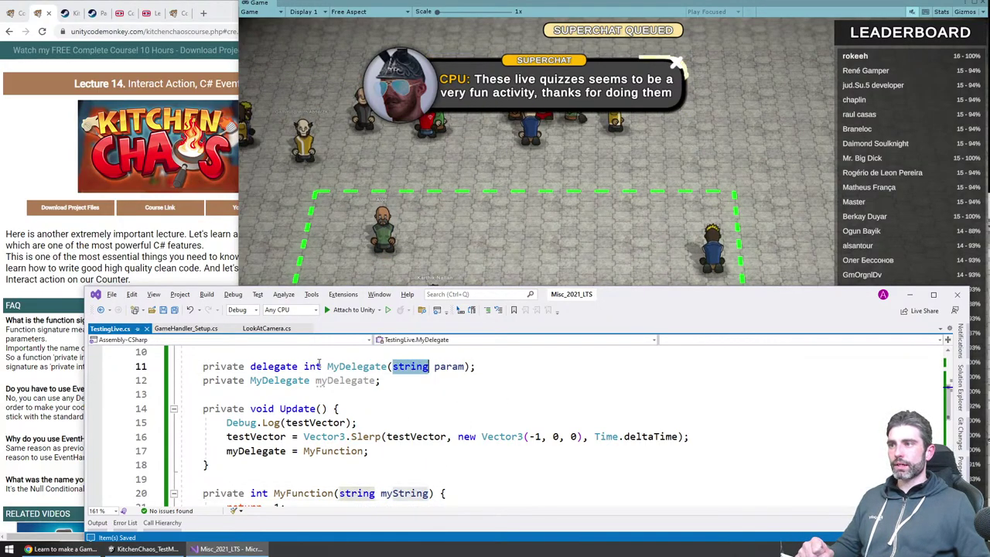
left_click(354, 366)
left_click(648, 193)
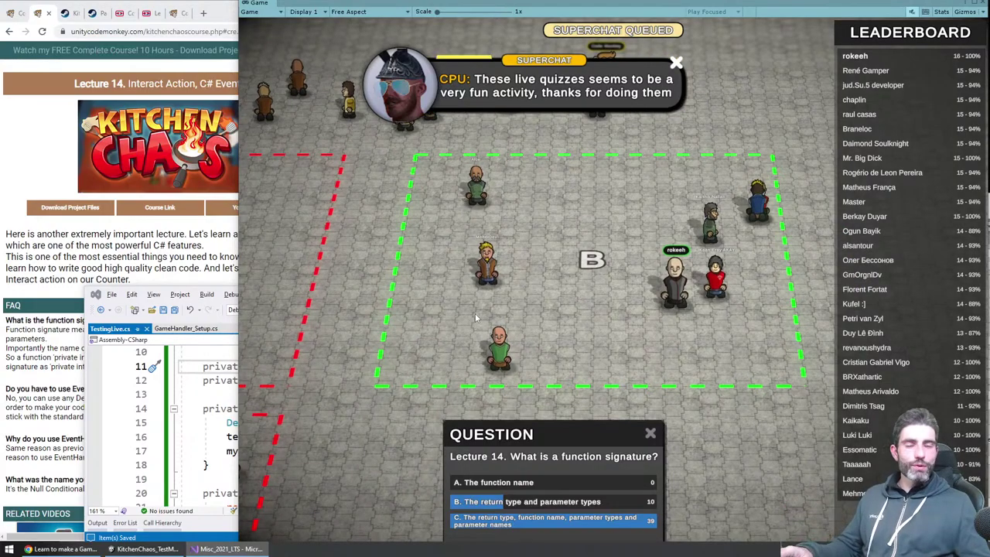
Step: Move the Question panel up beside zone B, close the CPU superchat, and bring the Lecture 14 page forward
left_click_drag(550, 435, 658, 322)
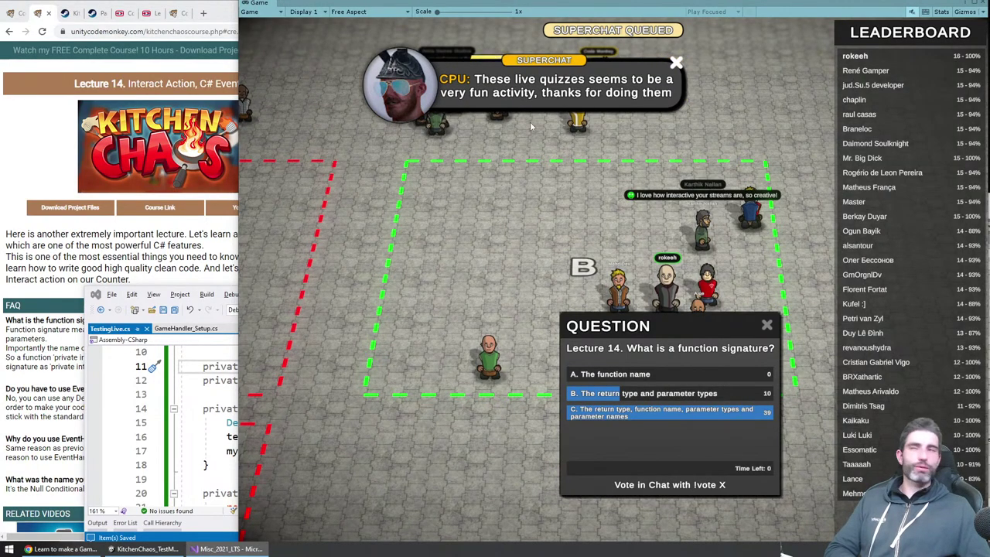
left_click(672, 65)
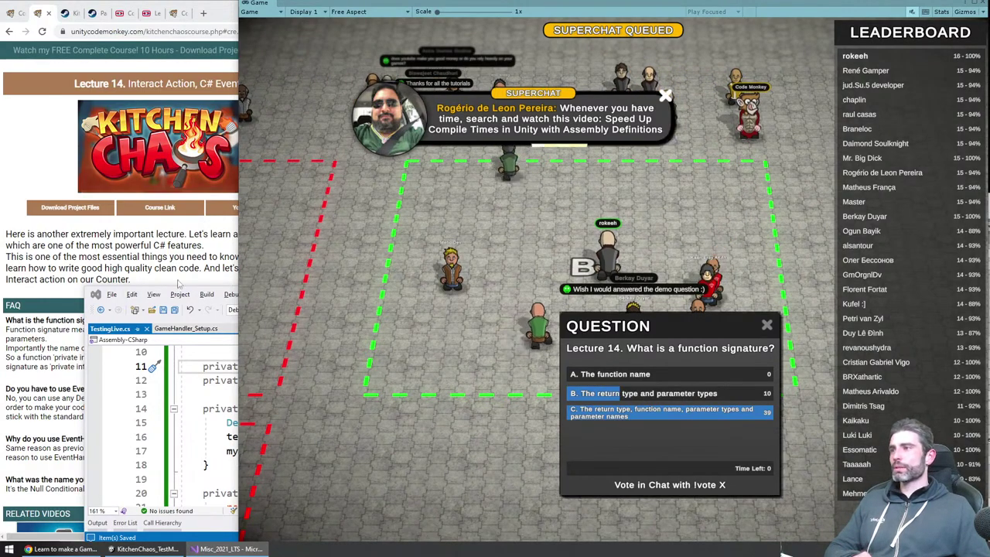
left_click(184, 246)
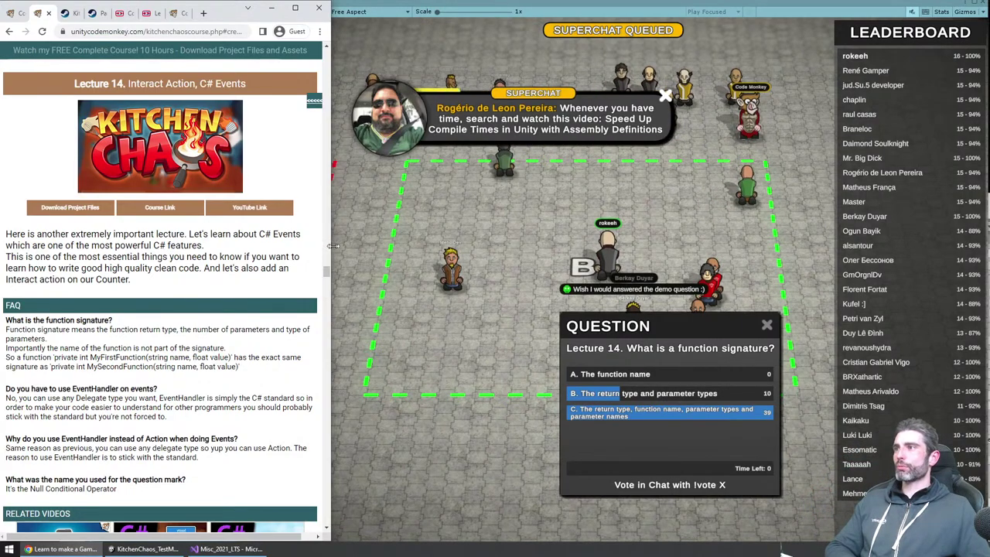
Step: Search YouTube for 'speed up compile times in unity with assembly definitions'
left_click_drag(333, 246, 356, 247)
scroll(239, 145, "up", 15)
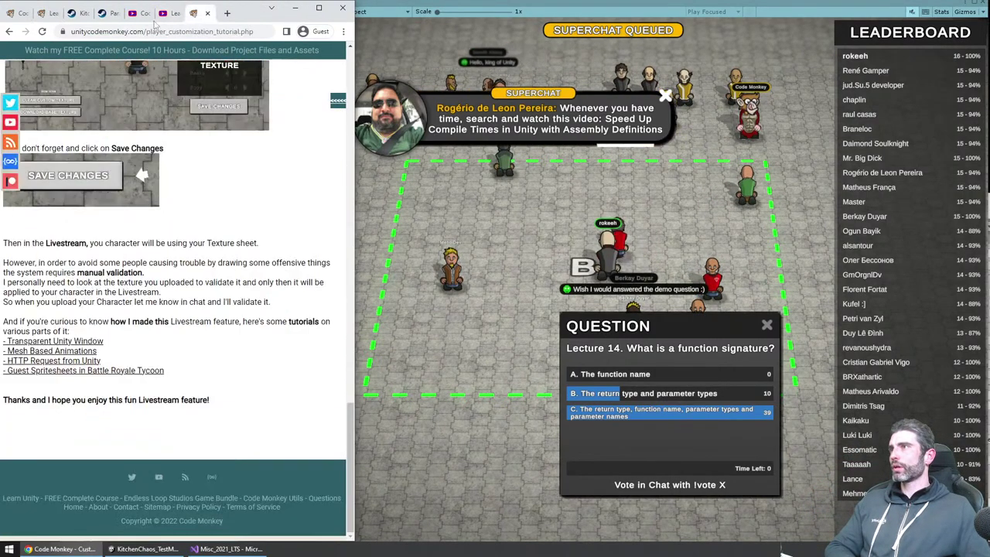
left_click(163, 14)
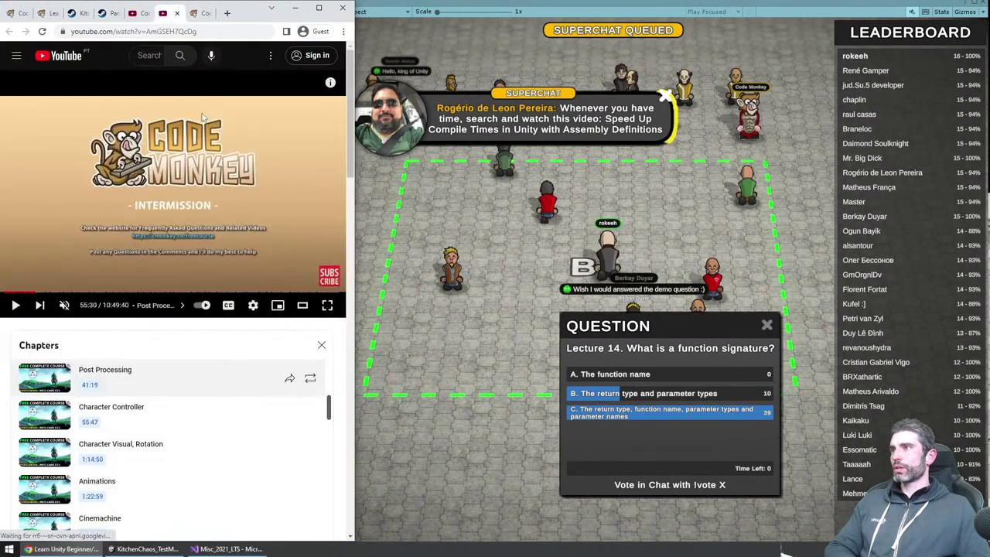
left_click(48, 60)
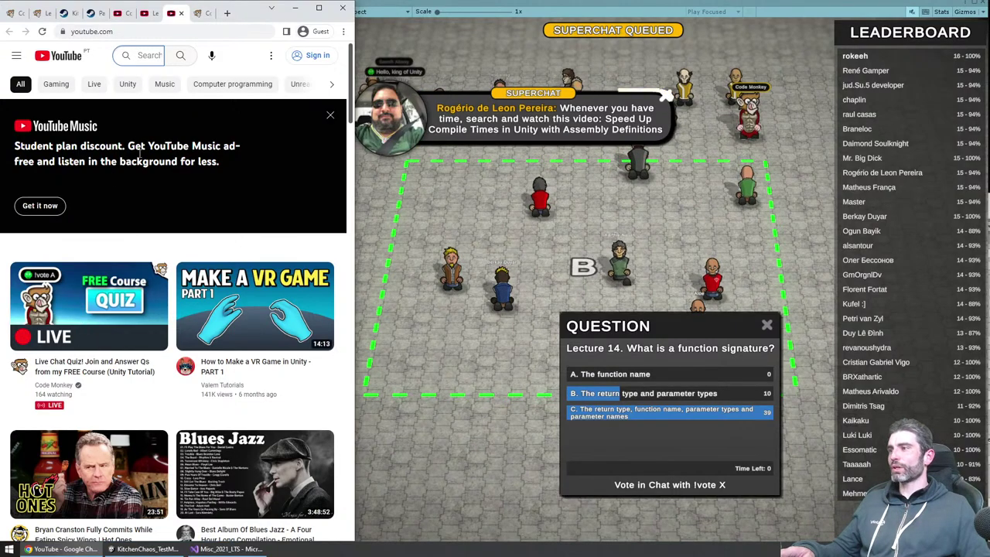
left_click(149, 54)
type("speed up compile times")
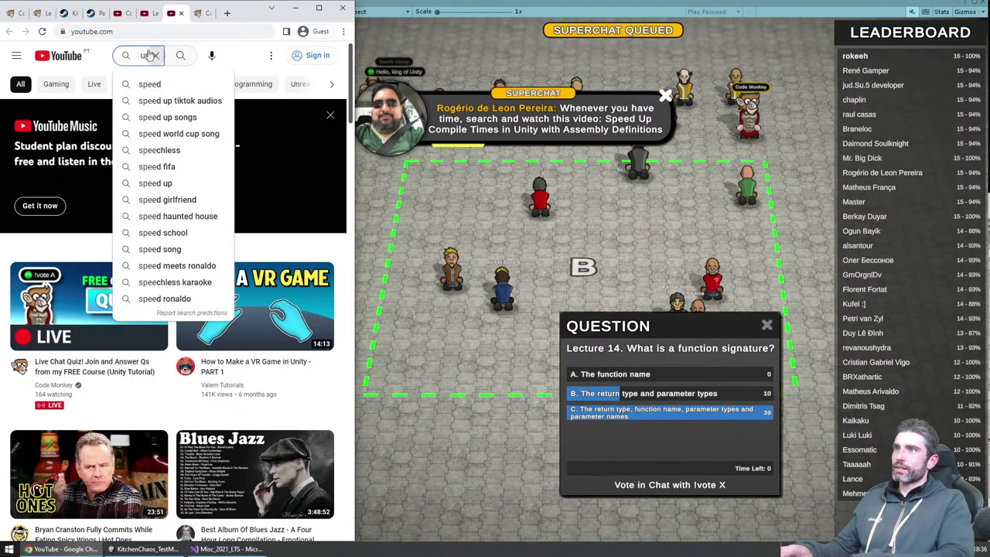
type(" in unity with assembl")
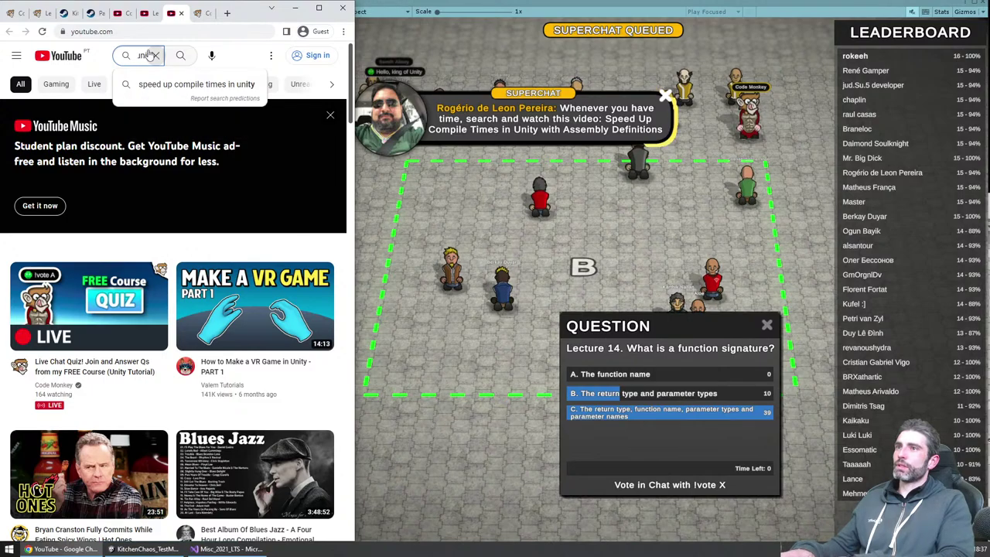
type("y definitions")
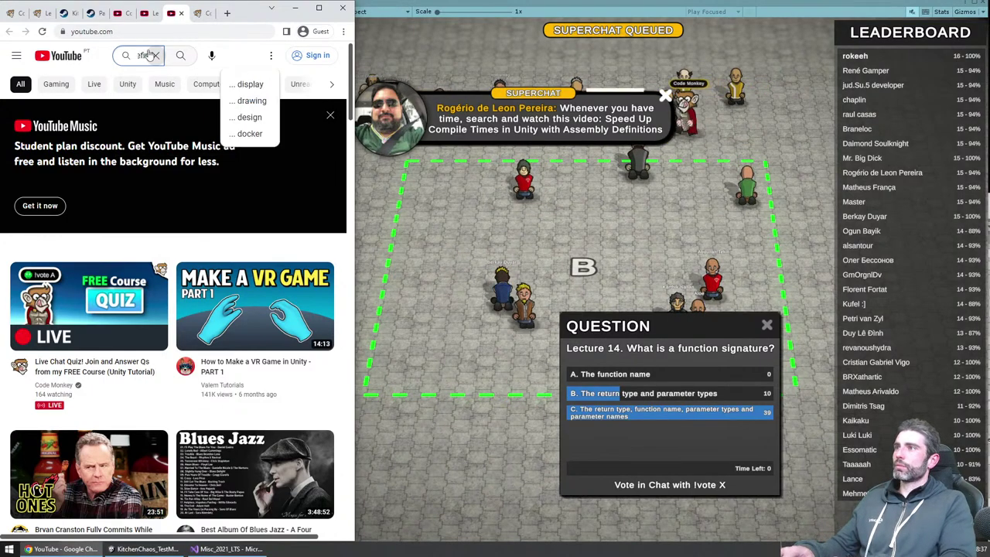
key("Return")
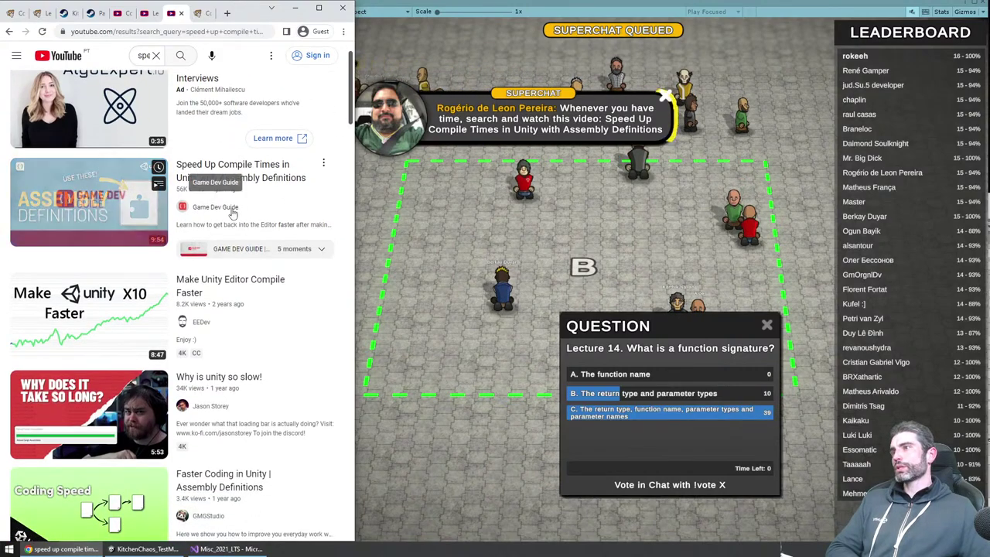
Step: Look over Game Dev Guide's Assembly Definitions result, then leave the Unity quiz game view on top
mouse_move(85, 257)
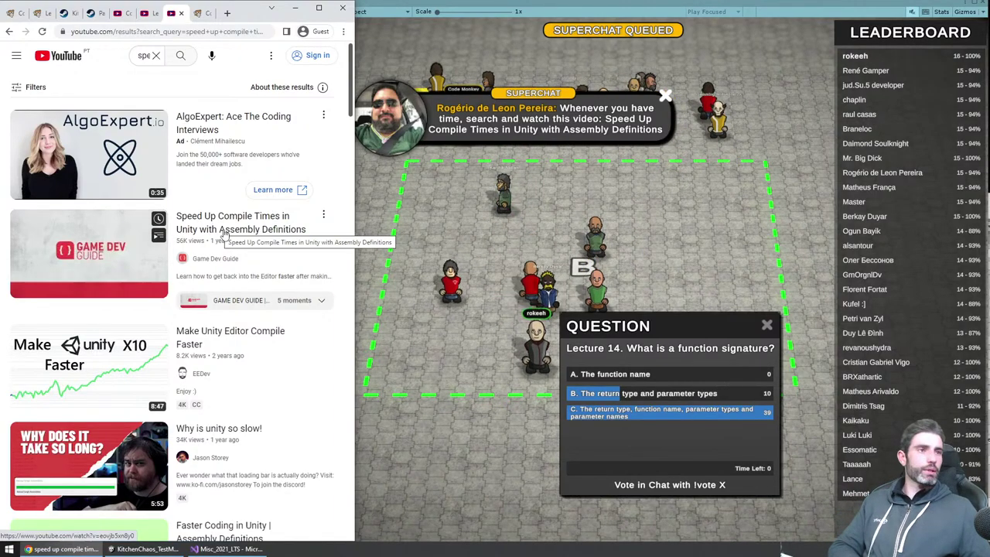
left_click(580, 113)
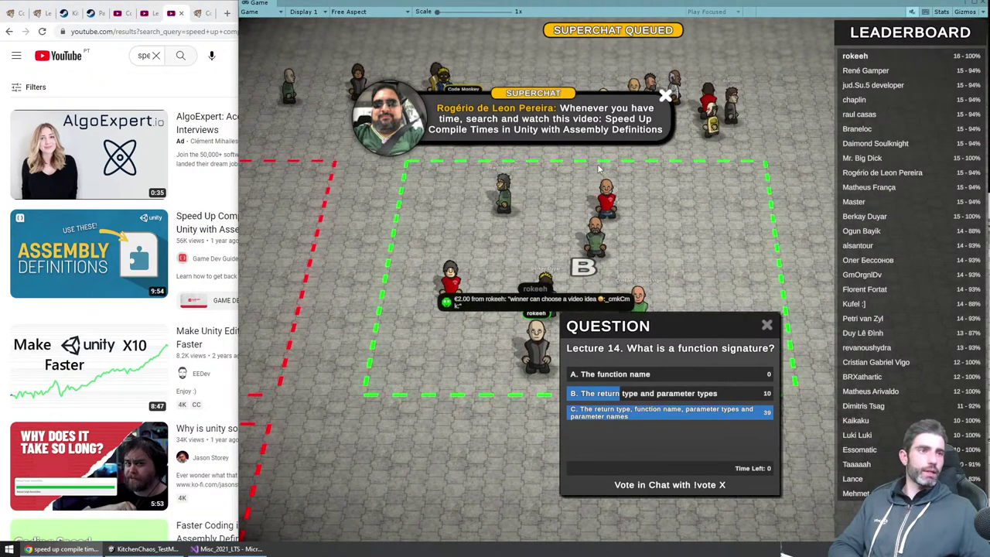
left_click(195, 263)
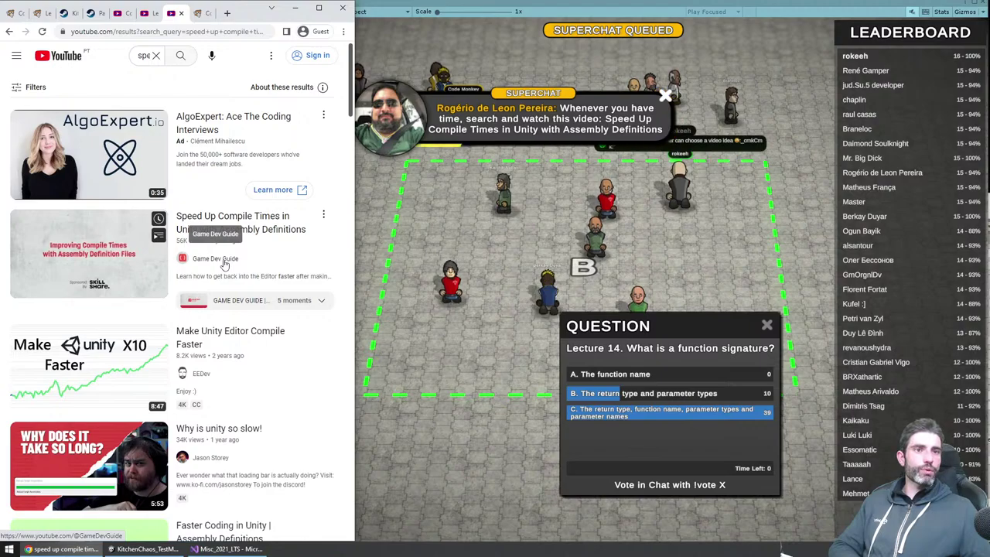
left_click(520, 147)
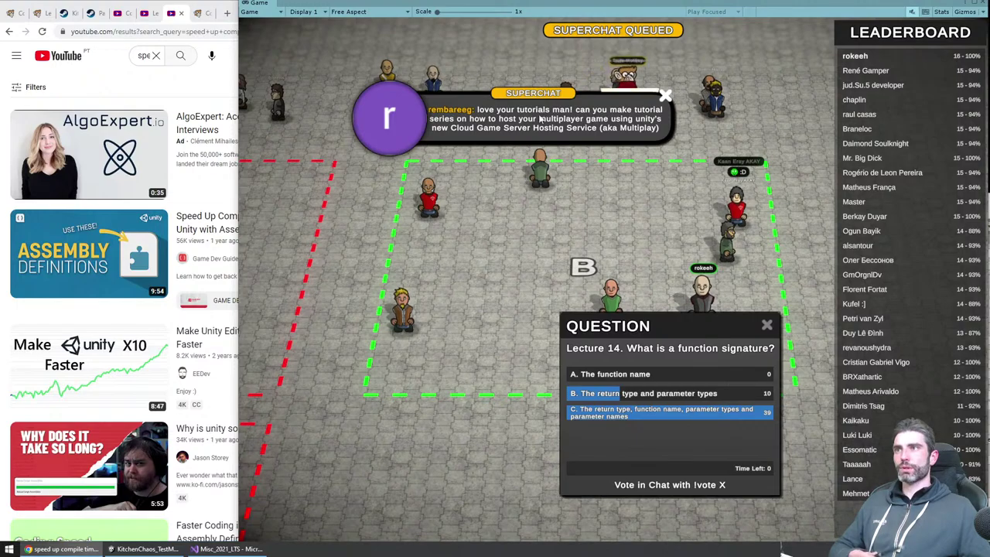
Step: Close the viewer superchat asking for a Multiplay hosting tutorial series
left_click(666, 97)
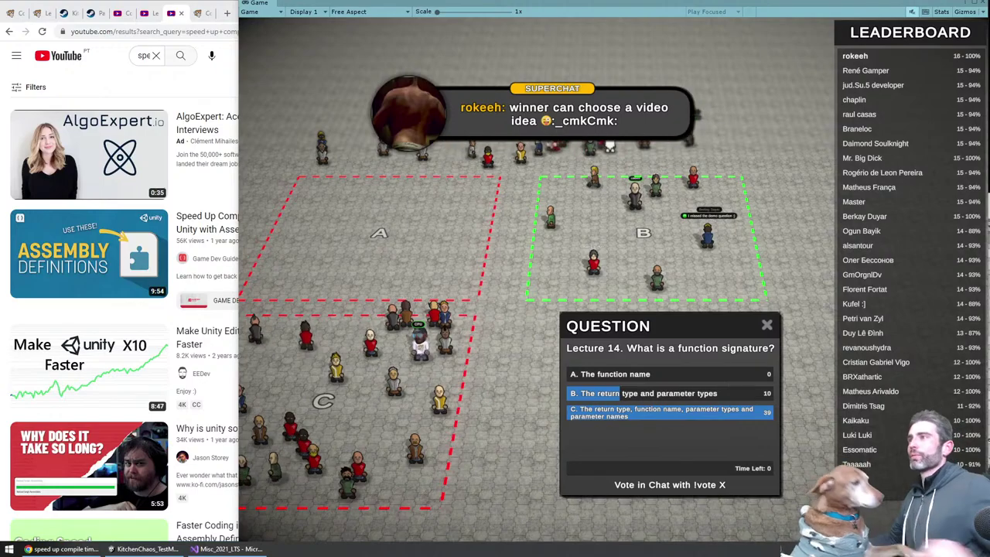
Step: Show the Kitchen Chaos course page in Chrome, then return the Unity game view to the front
left_click(14, 13)
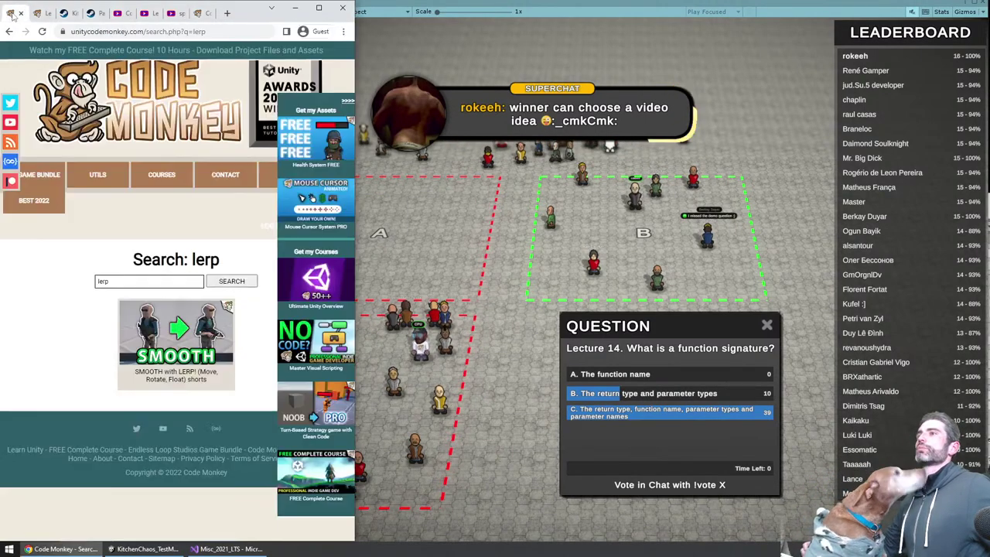
left_click(639, 275)
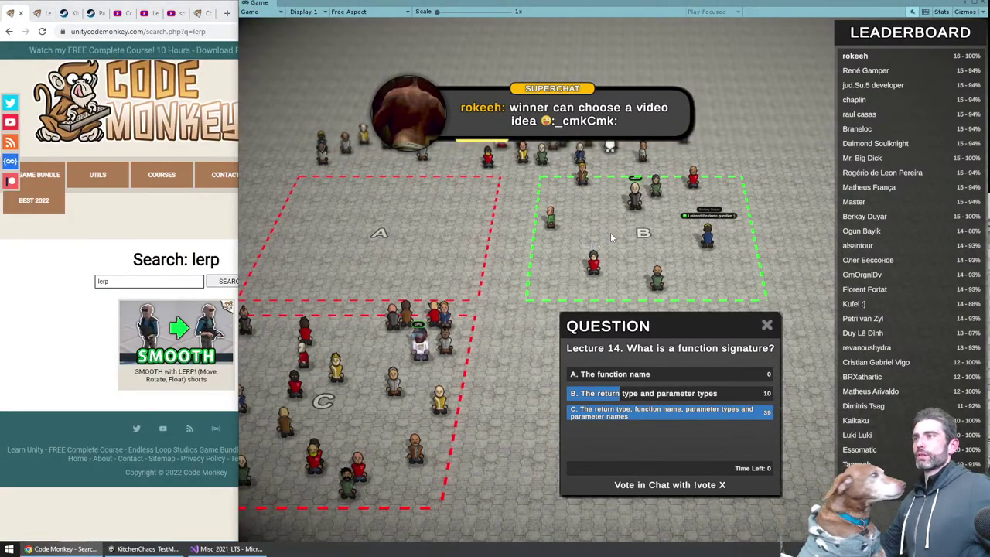
left_click(24, 275)
left_click(38, 13)
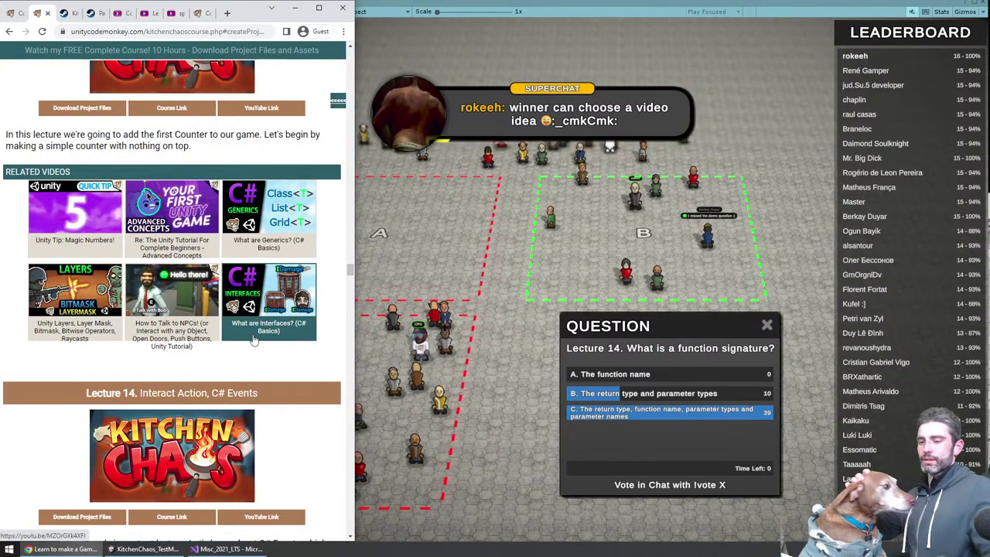
scroll(254, 340, "up", 15)
scroll(254, 340, "down", 1)
left_click(576, 235)
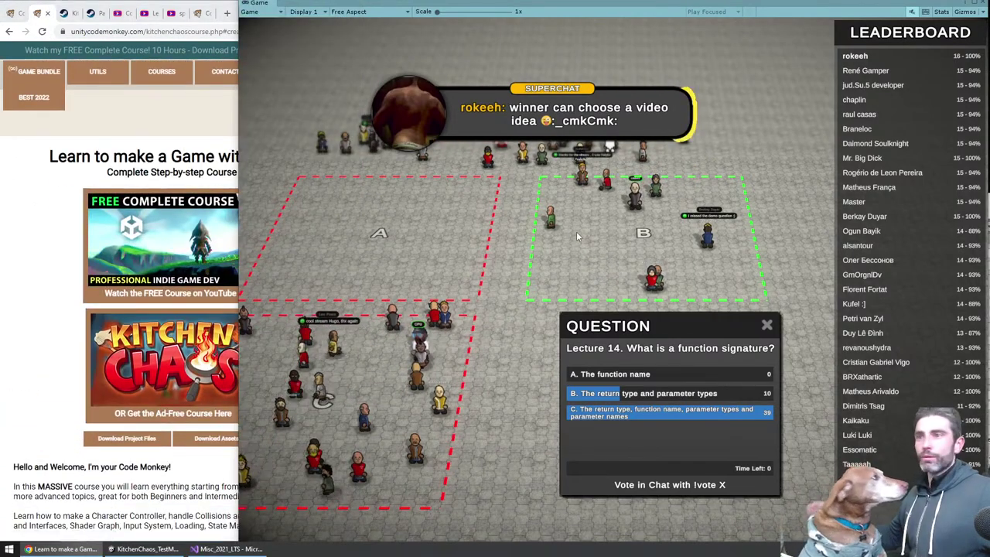